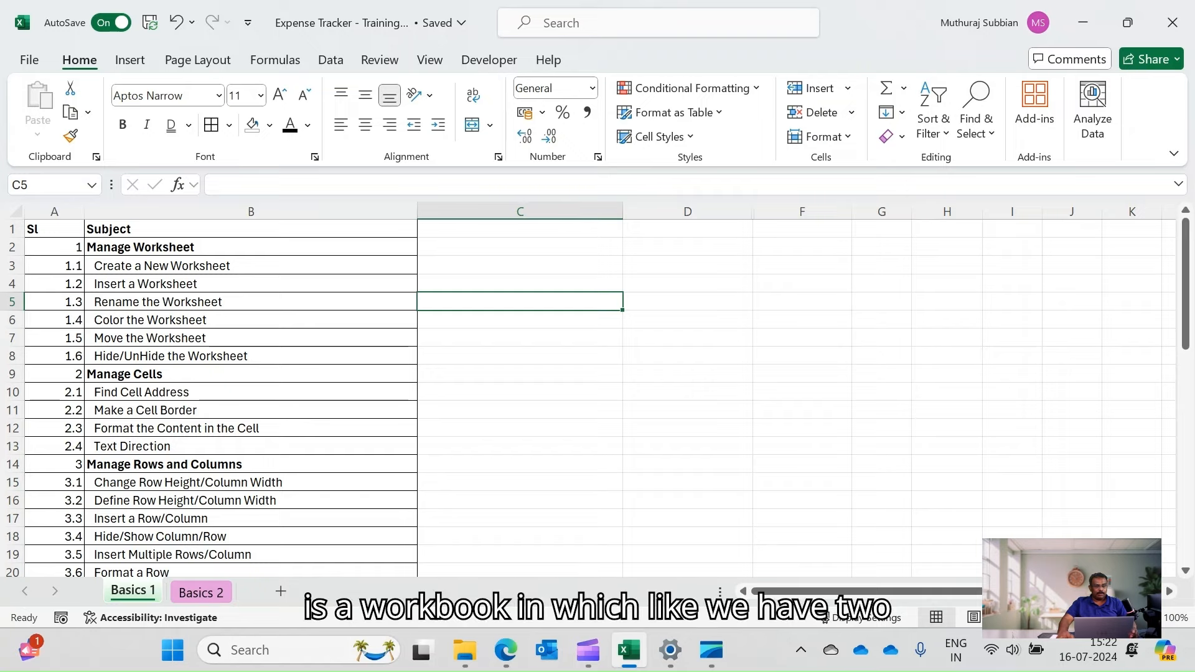
# Look through the contents of the Basics 1 and Basics 2 worksheets, switching between the two.
pyautogui.click(201, 593)
pyautogui.click(132, 591)
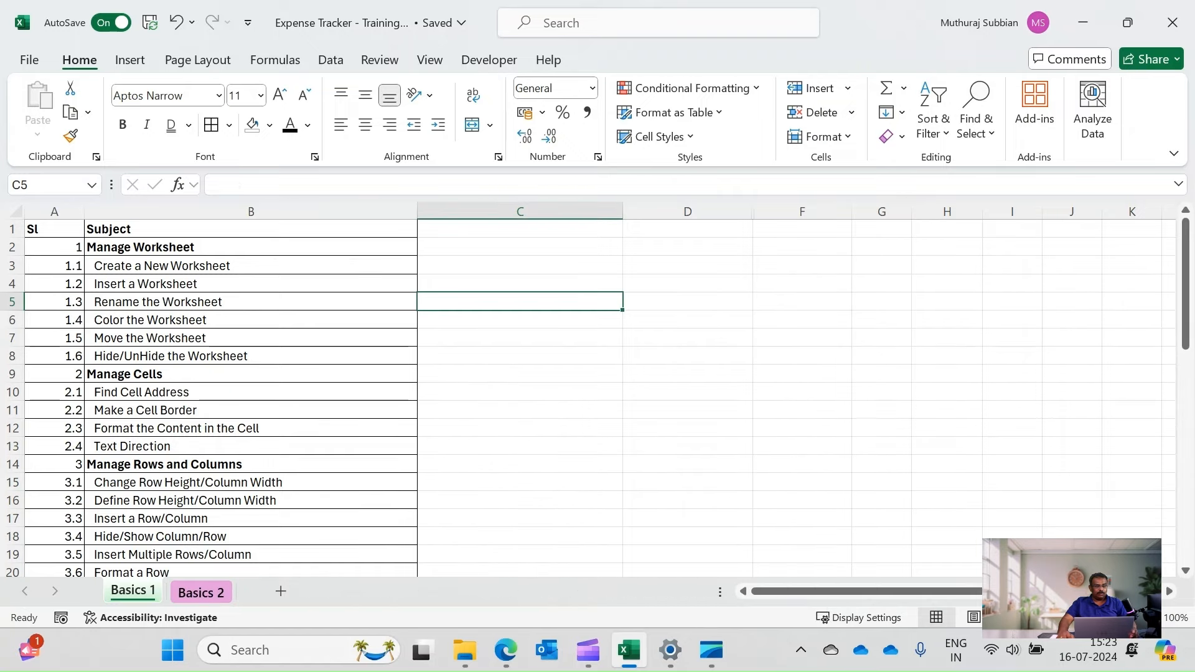
pyautogui.hotkey('ctrl', 'pagedown')
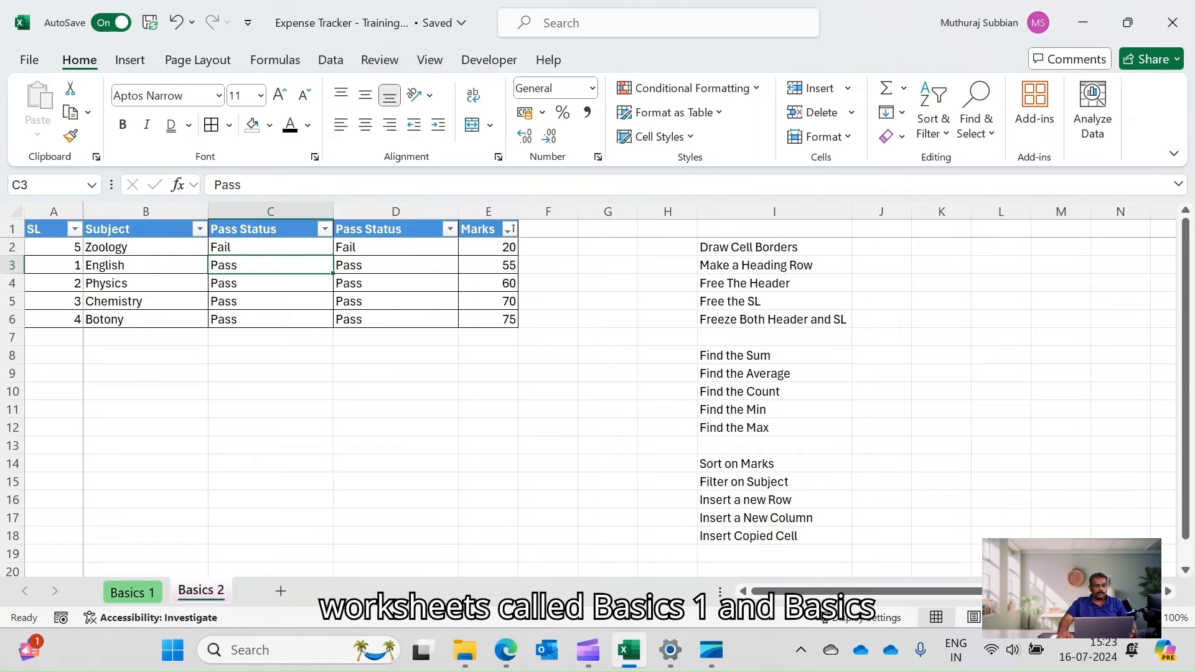
pyautogui.hotkey('ctrl', 'pageup')
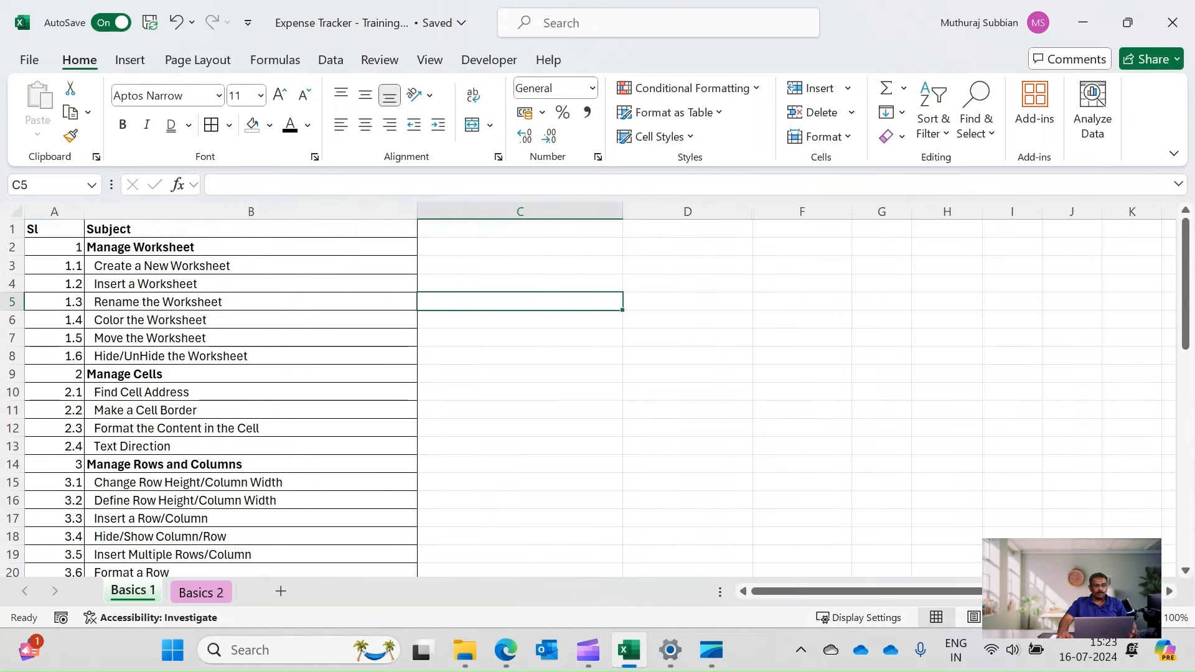
pyautogui.hotkey('ctrl', 'pagedown')
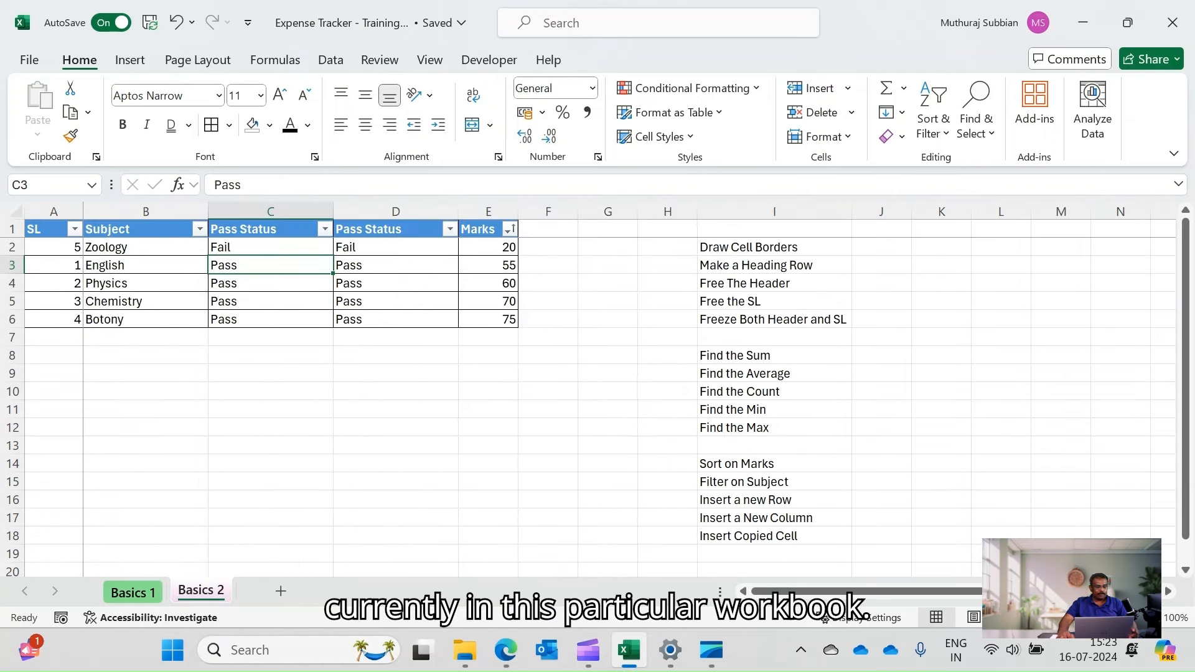
pyautogui.hotkey('ctrl', 'pageup')
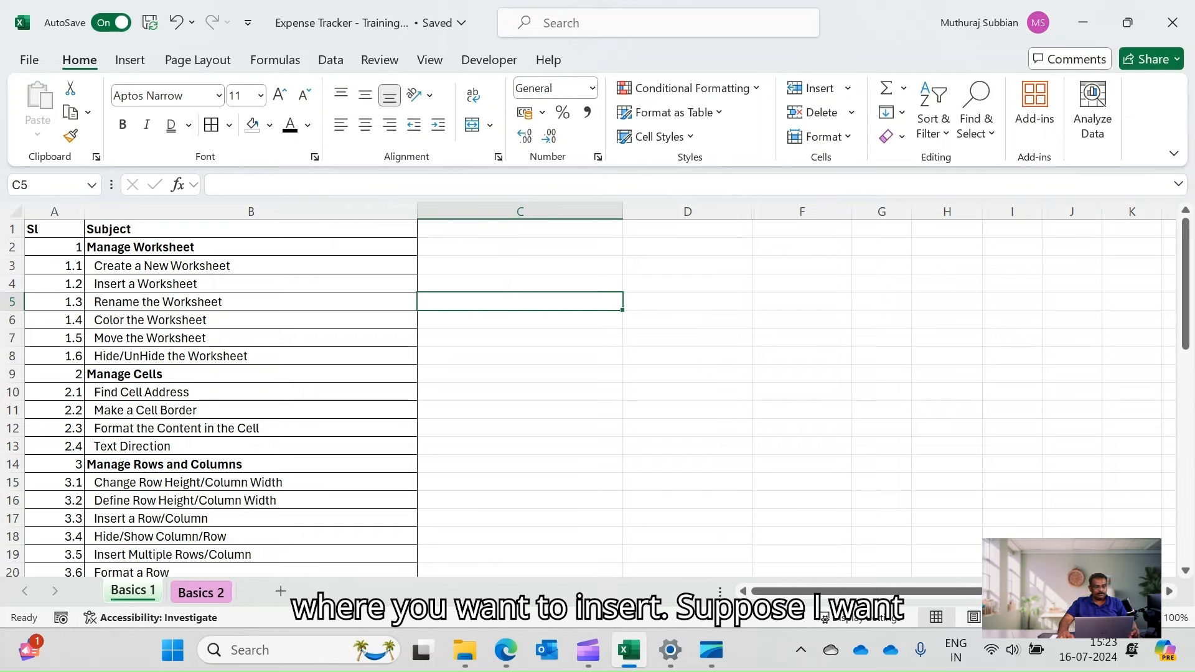
pyautogui.click(201, 593)
pyautogui.click(133, 593)
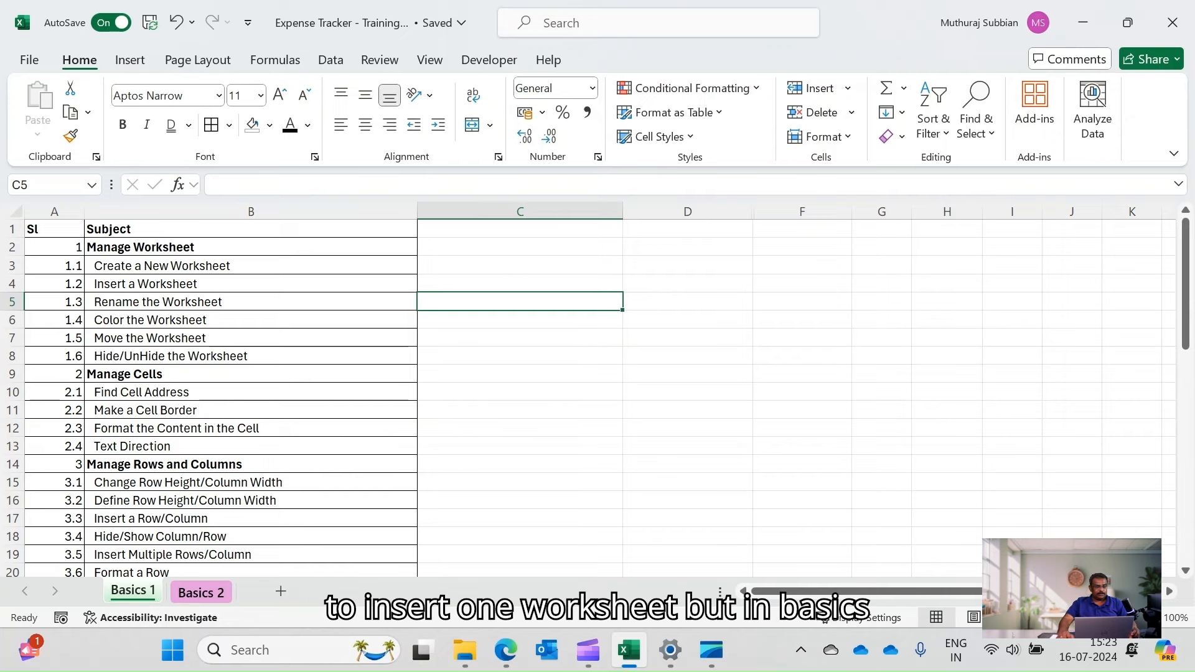
pyautogui.click(201, 592)
pyautogui.click(133, 591)
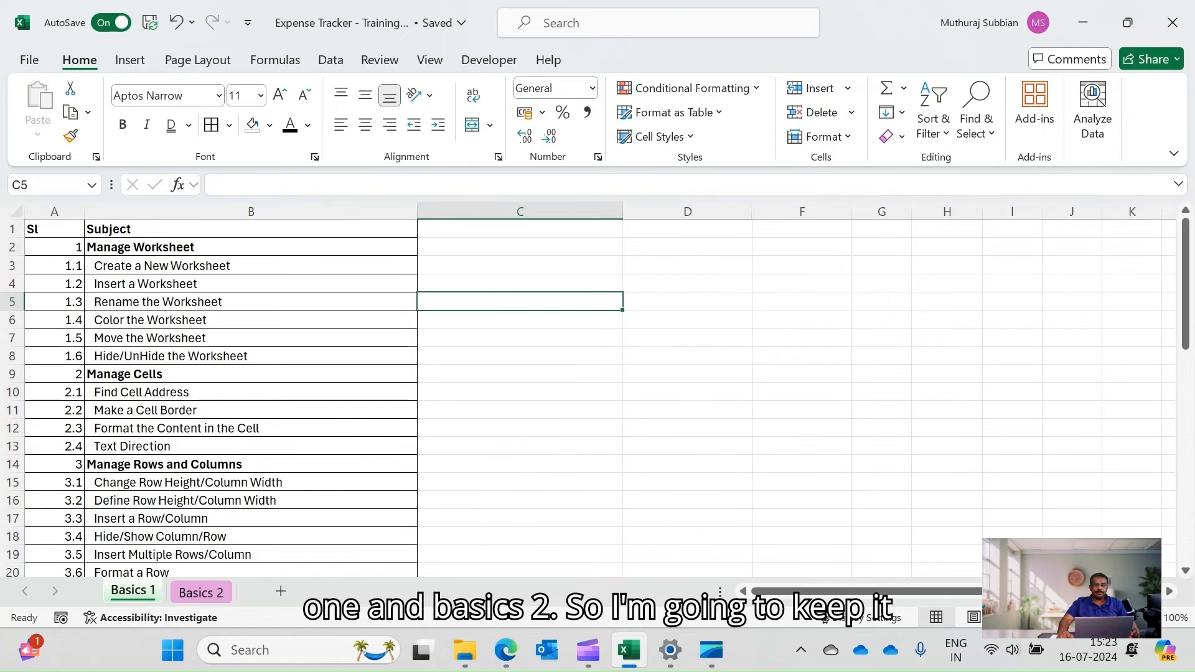
# Insert a new blank worksheet in front of the Basics 1 sheet.
pyautogui.rightClick(134, 590)
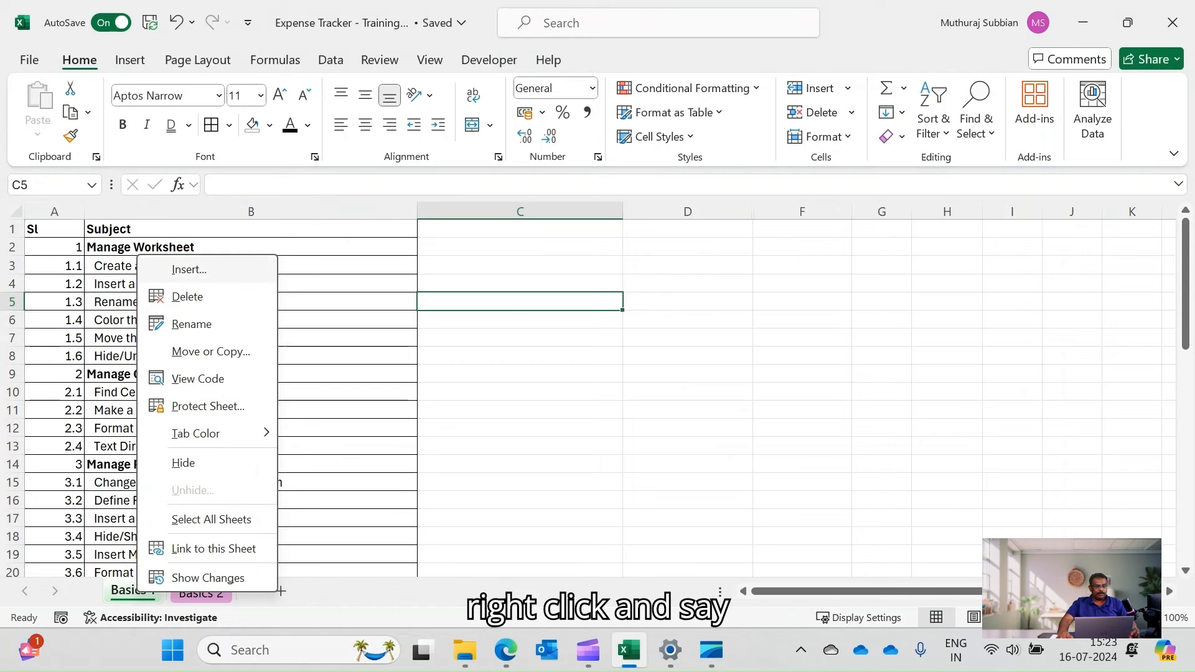
pyautogui.click(189, 269)
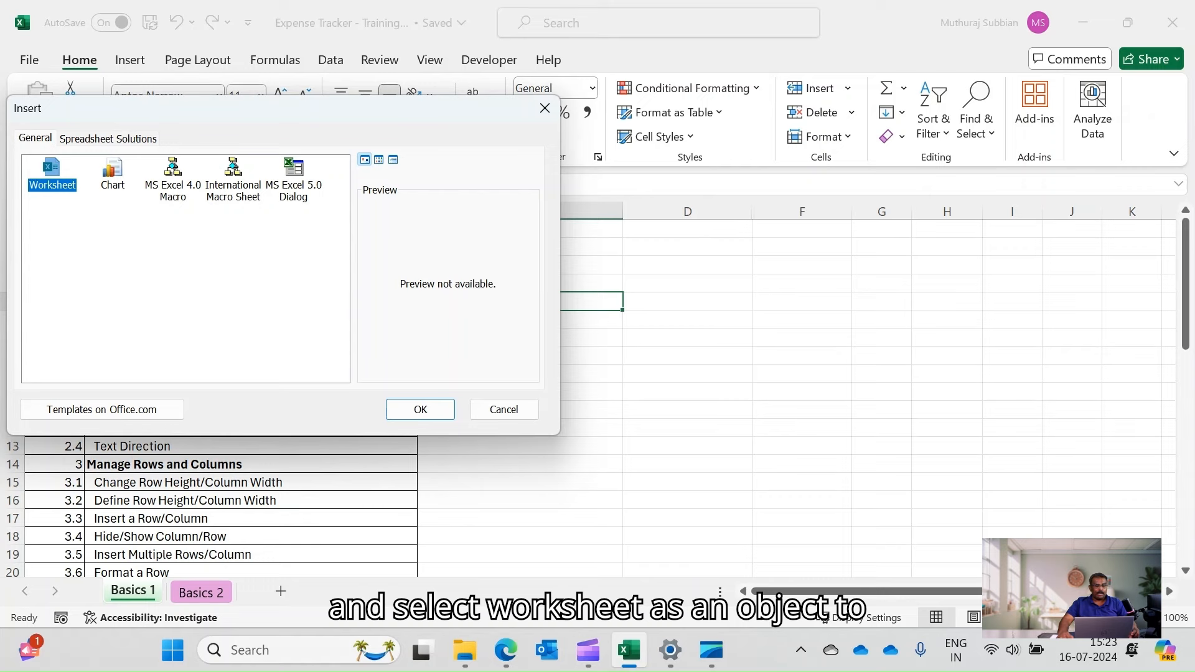
pyautogui.click(421, 409)
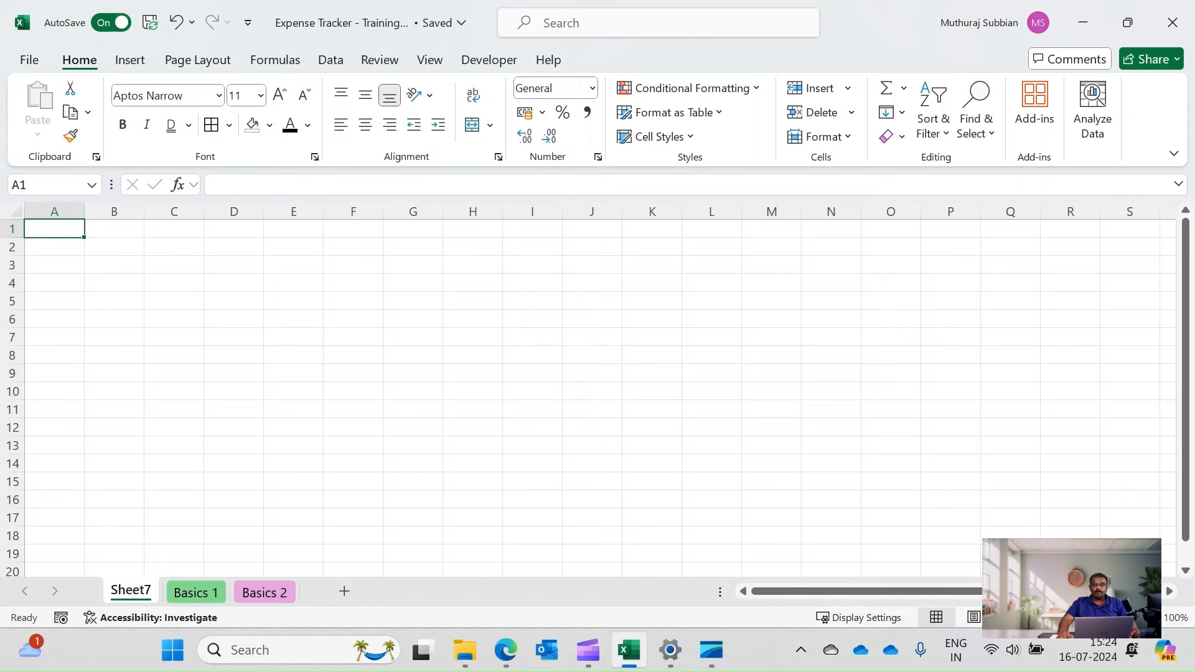
pyautogui.click(473, 500)
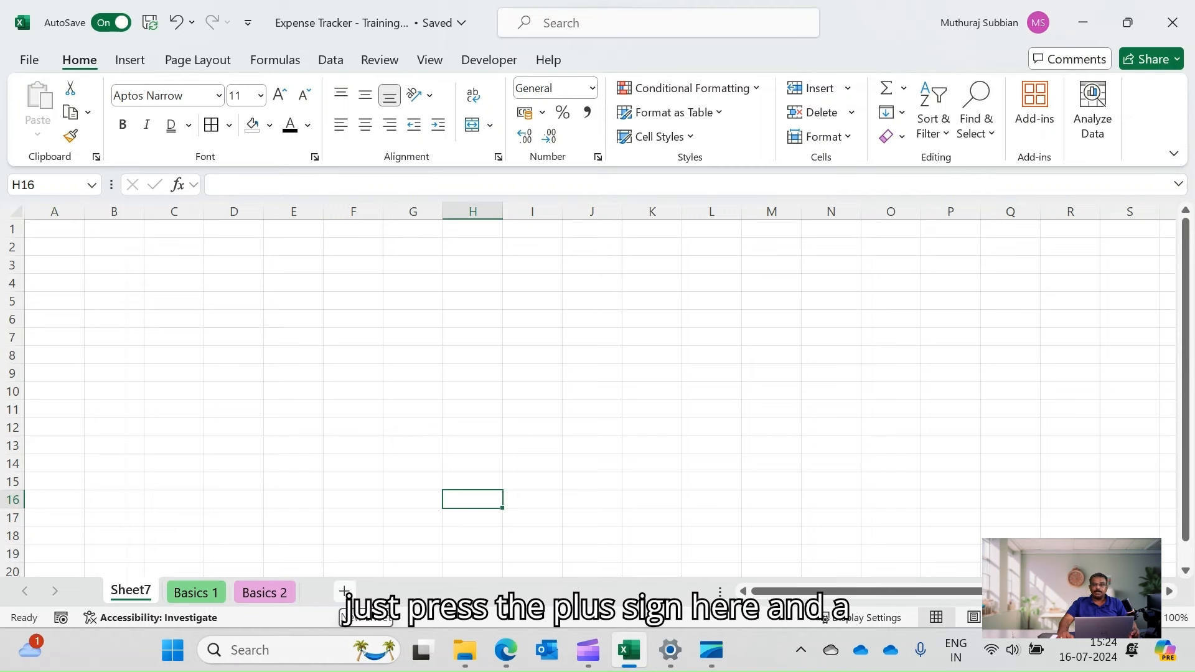
# Add another new worksheet between Basics 1 and Basics 2, and rename it MySheet2.
pyautogui.click(344, 592)
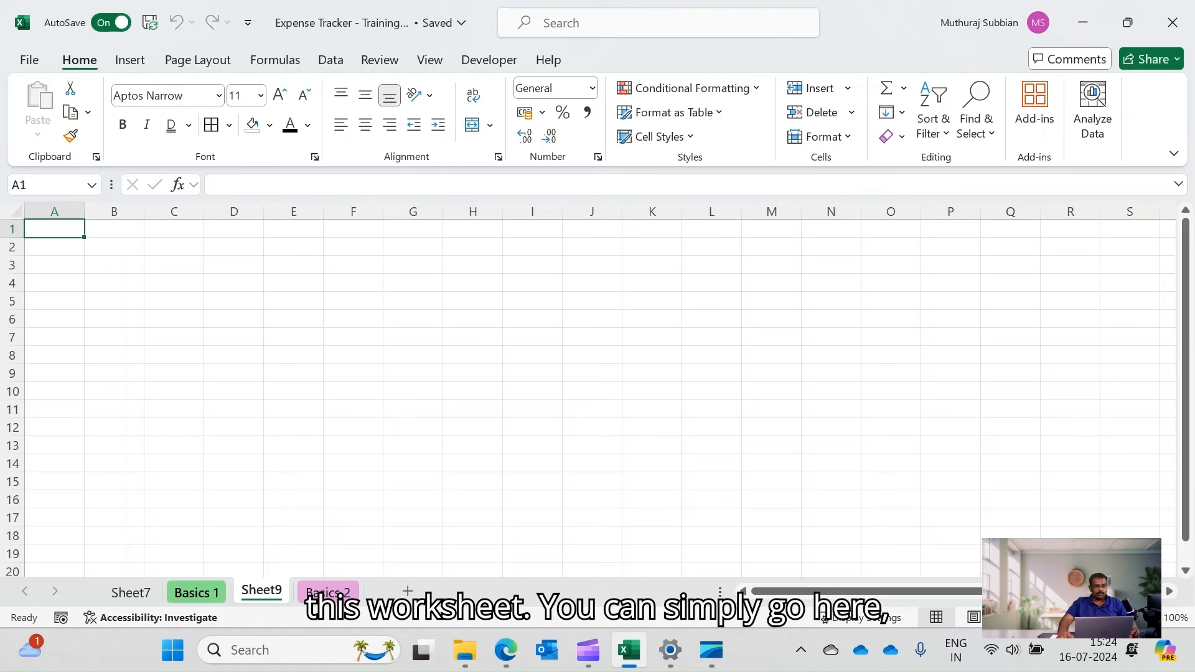
pyautogui.click(130, 593)
pyautogui.click(262, 592)
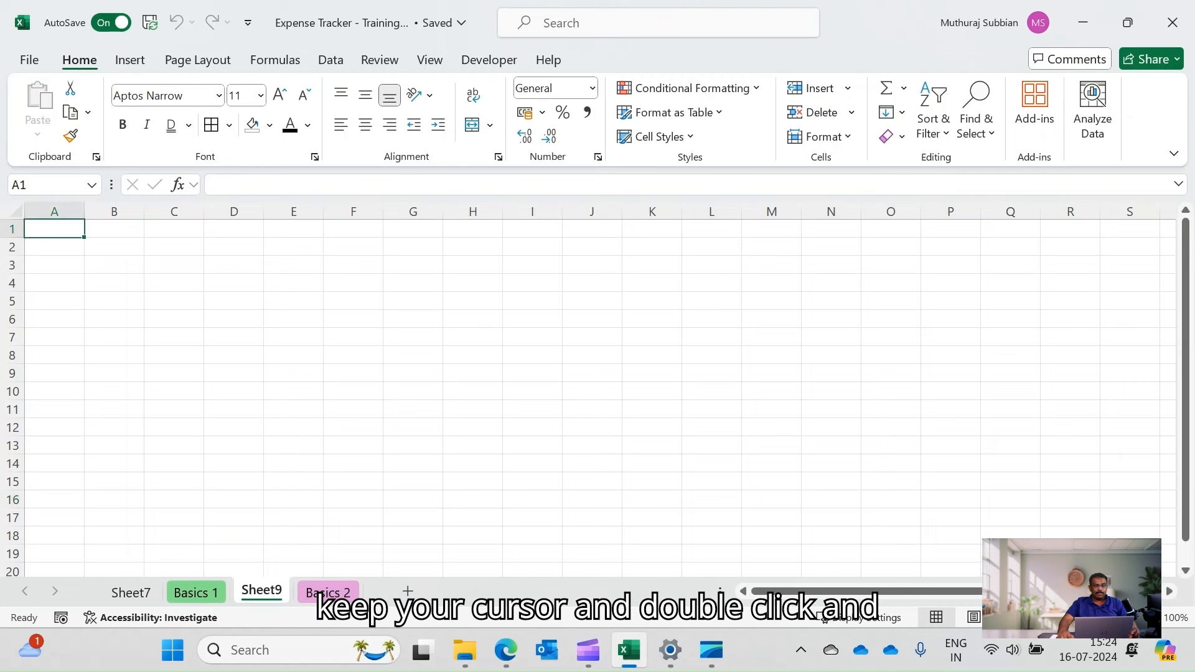
pyautogui.doubleClick(261, 590)
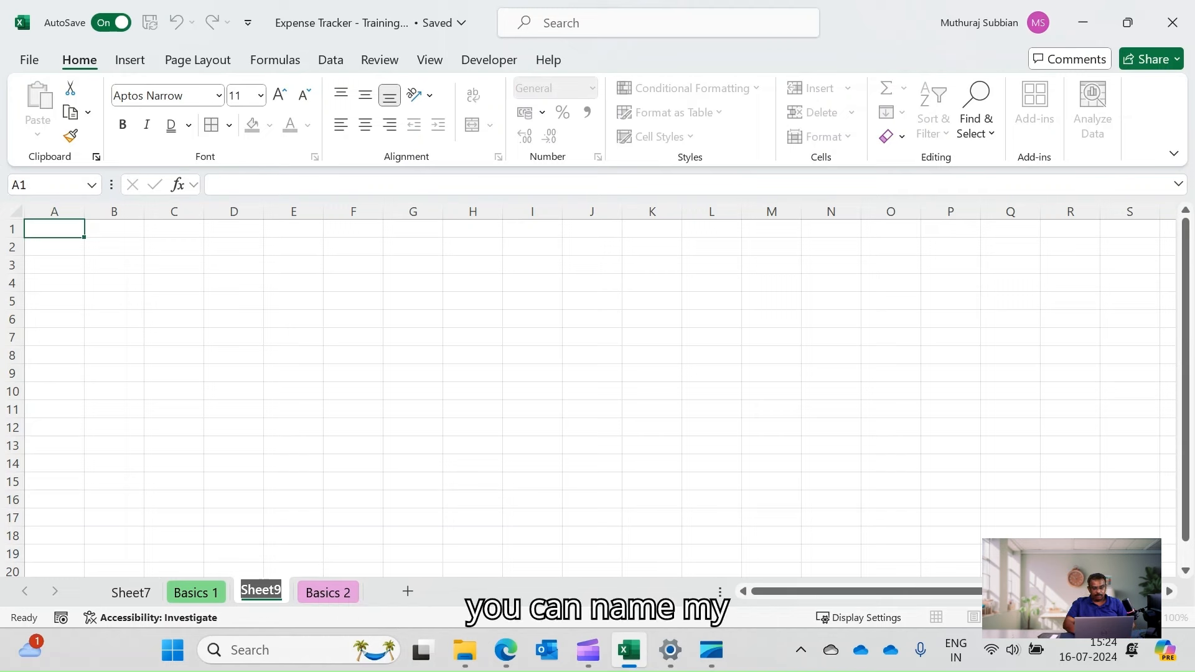
pyautogui.write('MySheet2')
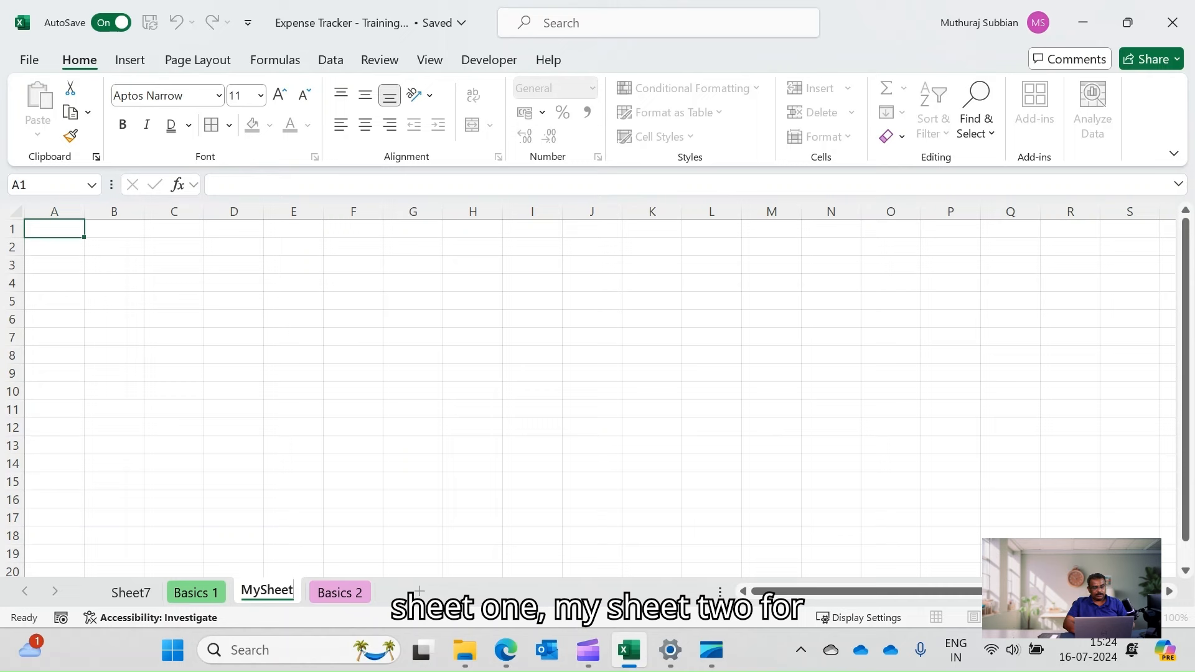
pyautogui.press('Return')
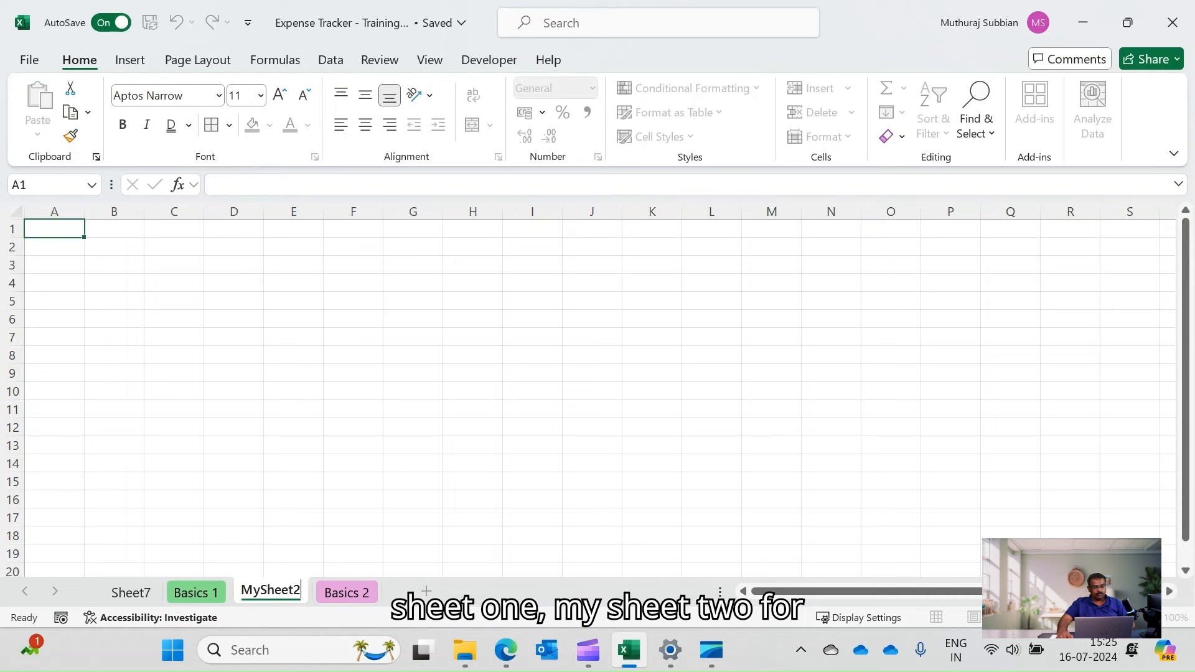
# Rename the blank worksheet in front of Basics 1 as MySheet1.
pyautogui.click(131, 592)
pyautogui.doubleClick(130, 590)
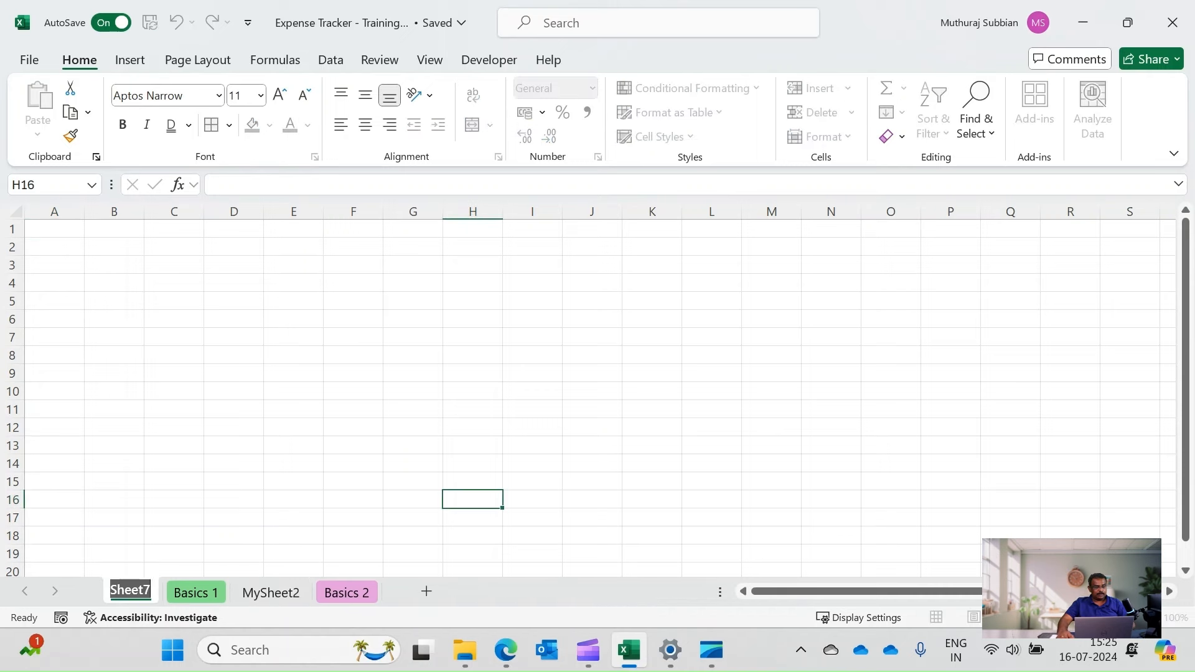
pyautogui.write('MySheet1')
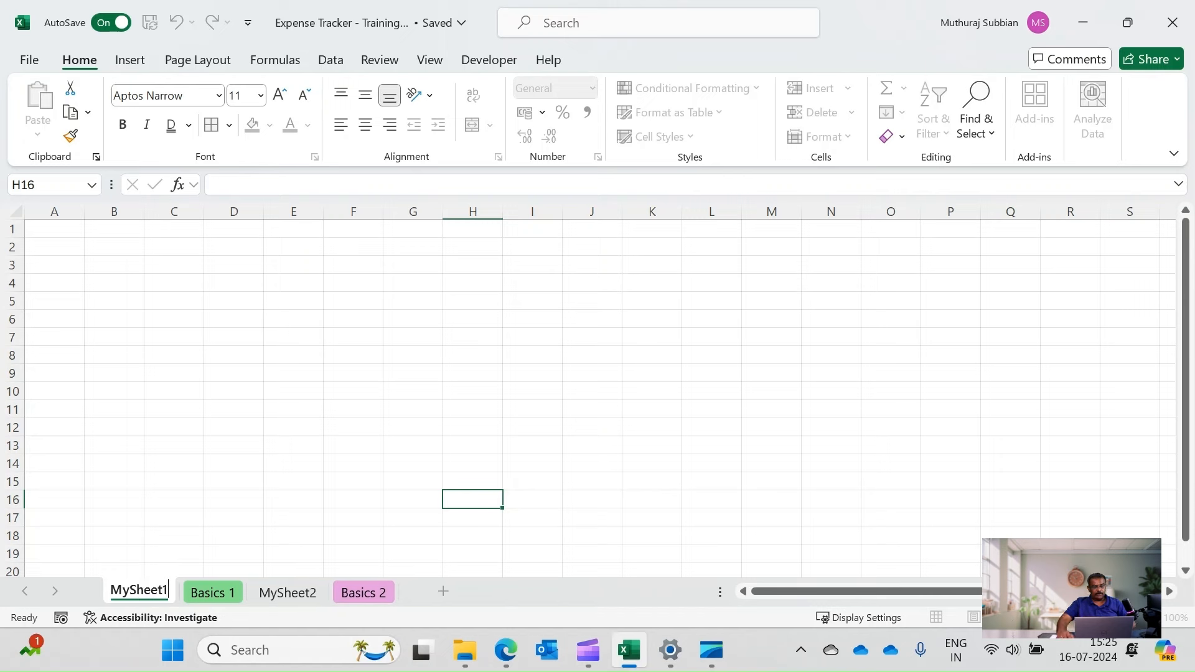
pyautogui.click(771, 464)
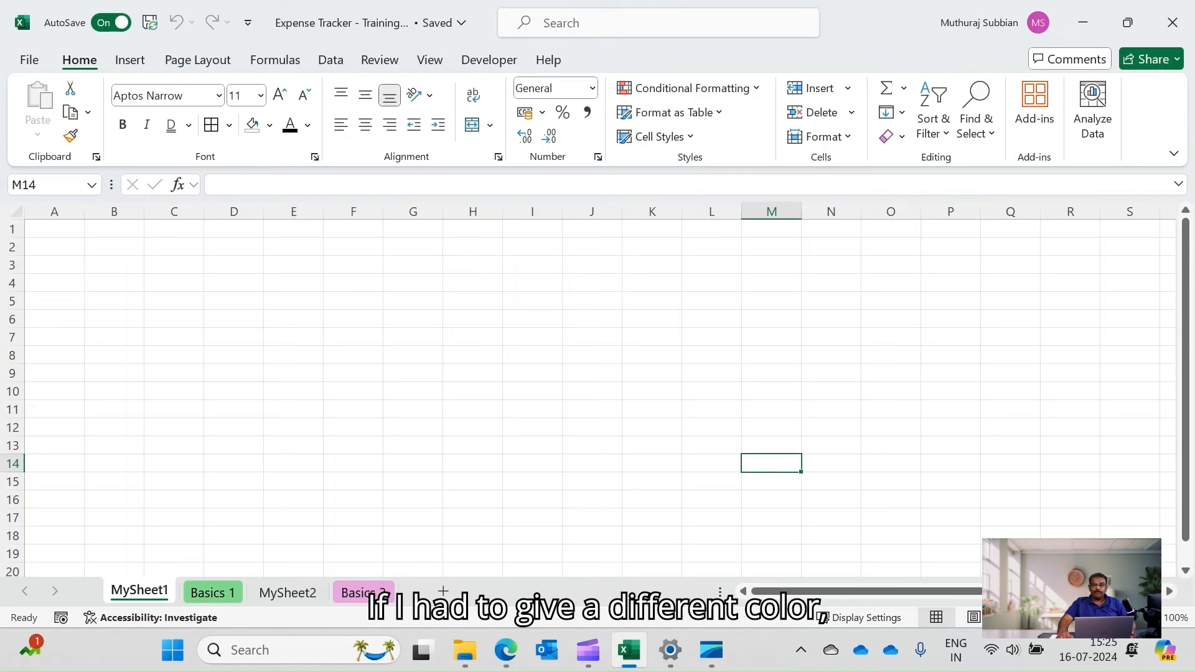
# Set the tab color of the MySheet1 worksheet to the orange theme color.
pyautogui.rightClick(156, 590)
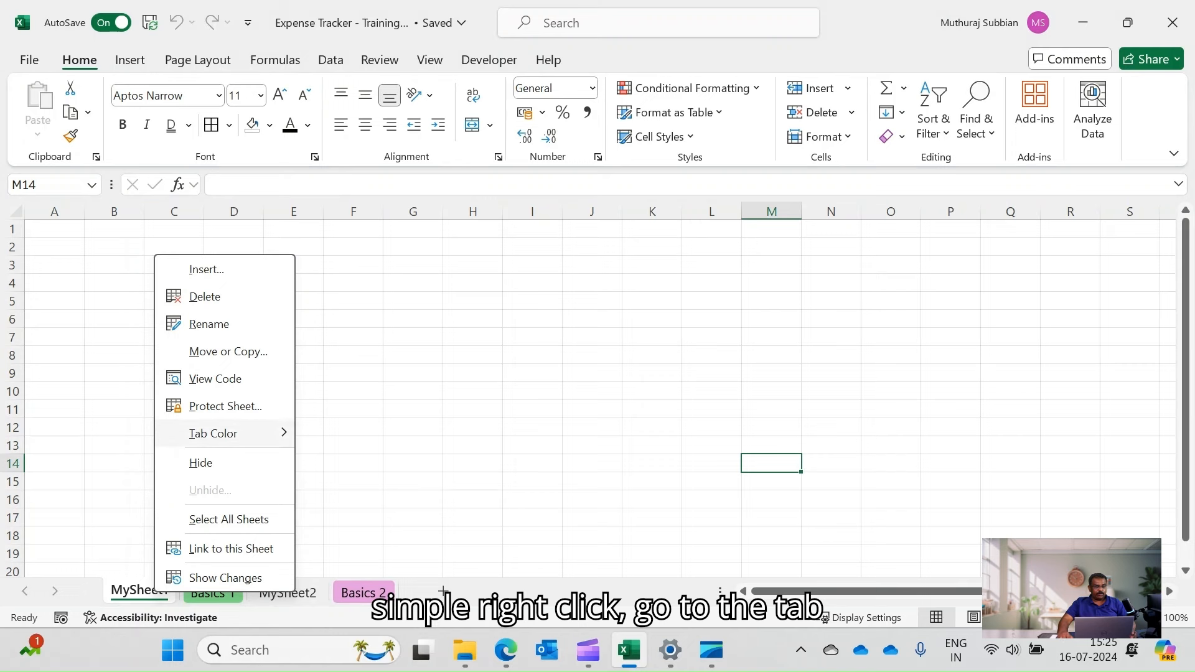
pyautogui.moveTo(214, 434)
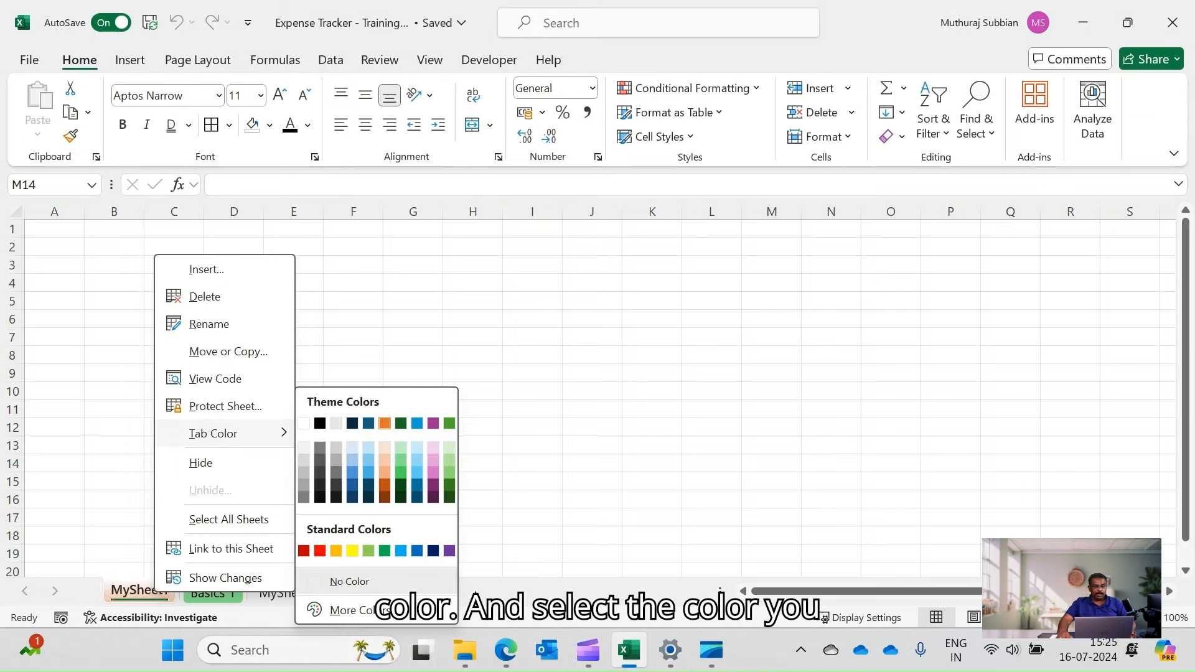
pyautogui.click(385, 423)
pyautogui.click(592, 427)
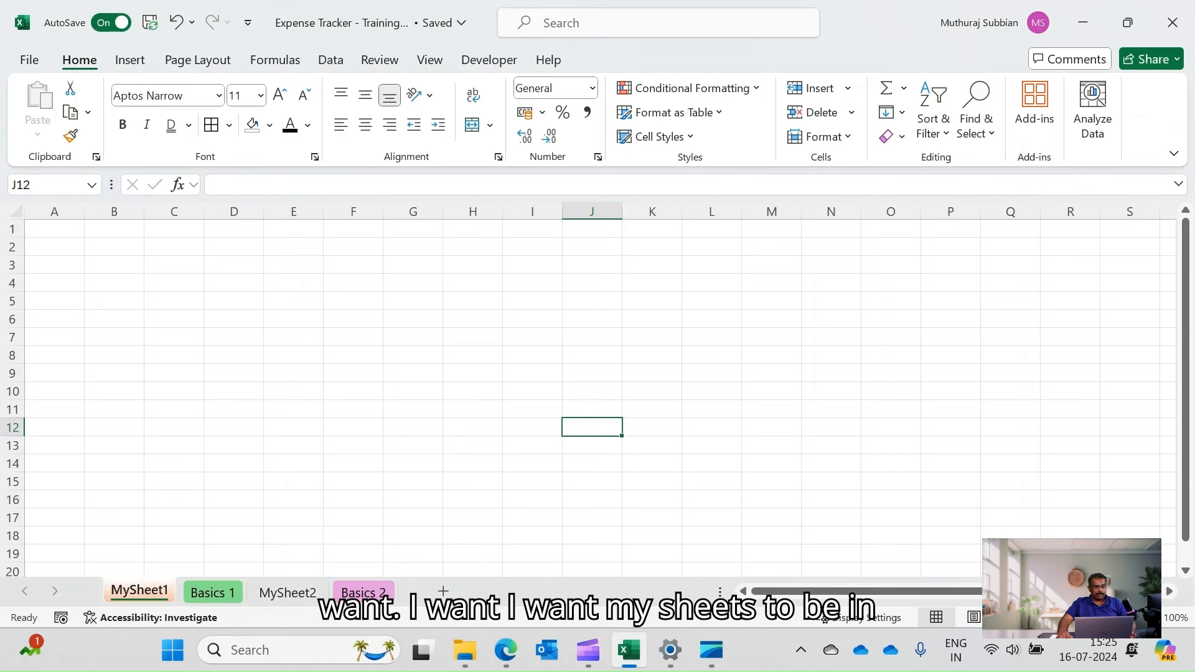
# Give the MySheet2 worksheet a medium blue tab color from the theme colors.
pyautogui.click(287, 592)
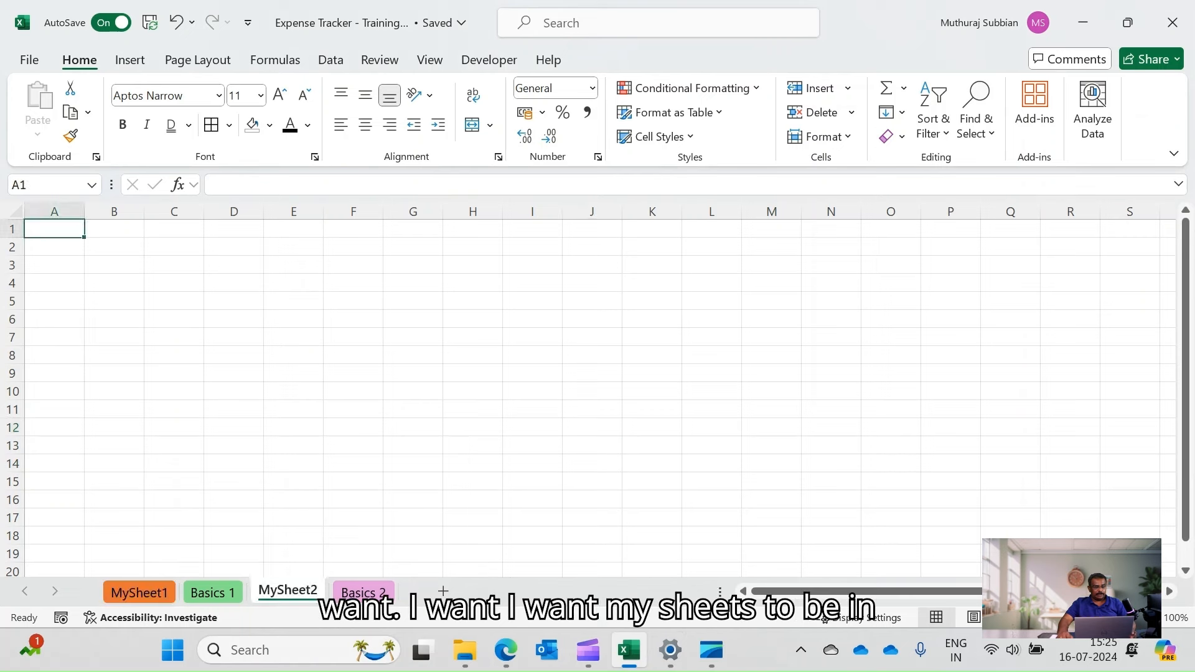
pyautogui.rightClick(287, 592)
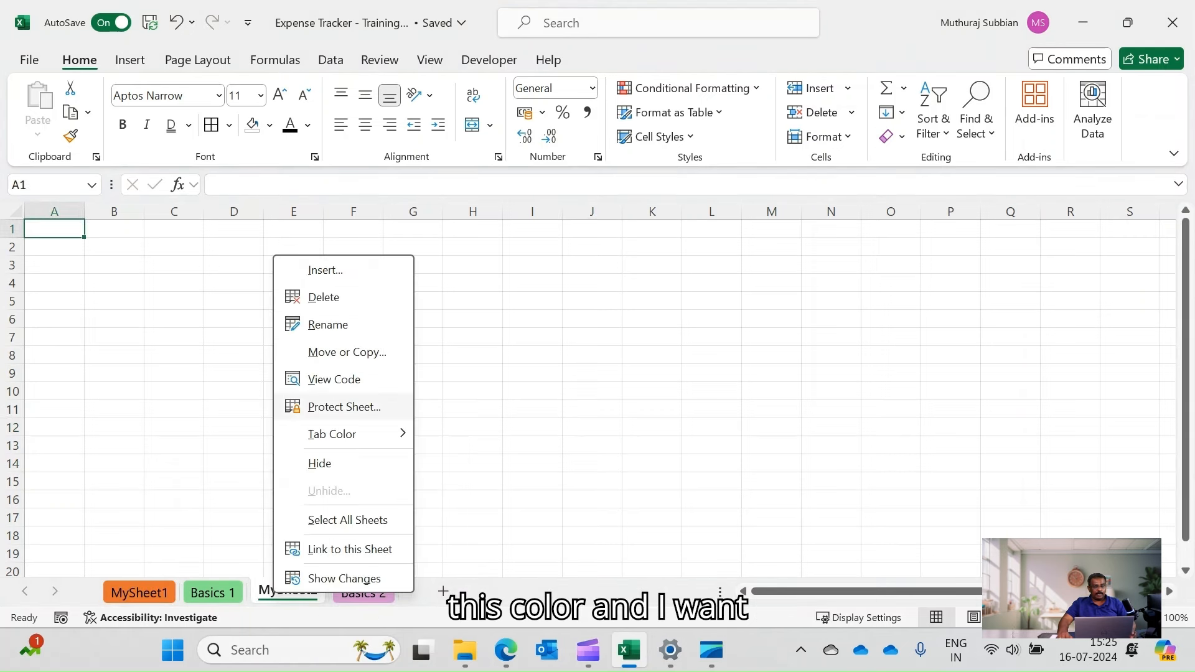
pyautogui.moveTo(348, 434)
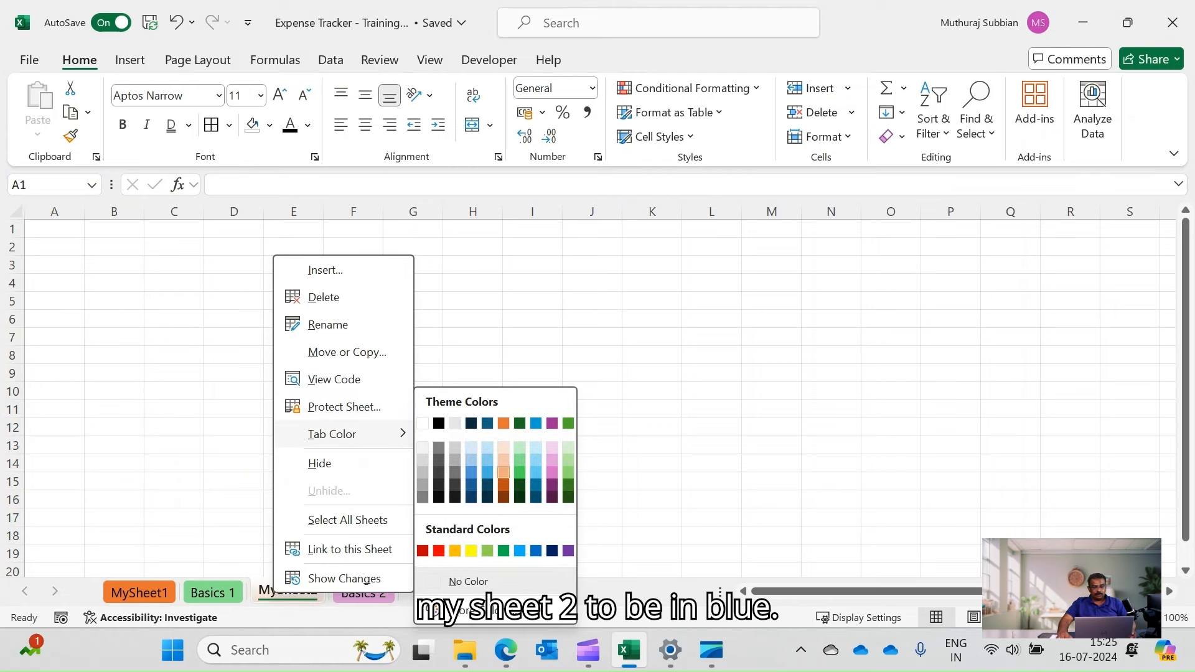
pyautogui.click(471, 472)
pyautogui.click(772, 427)
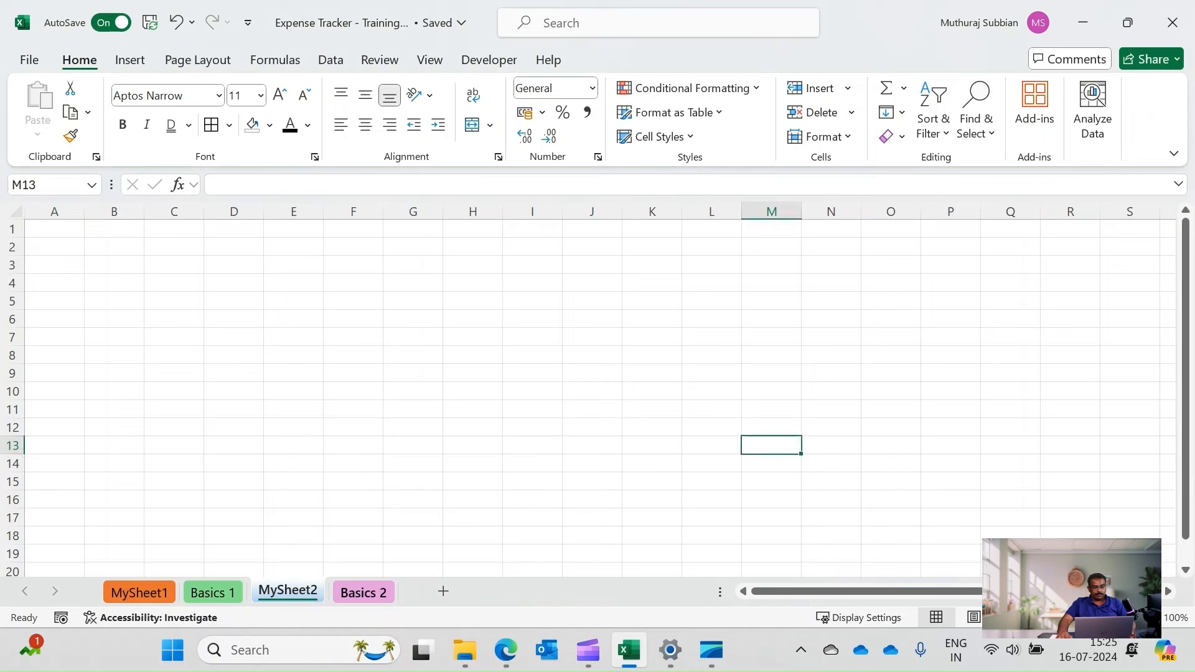
# Delete the MySheet1 worksheet from the workbook.
pyautogui.click(364, 591)
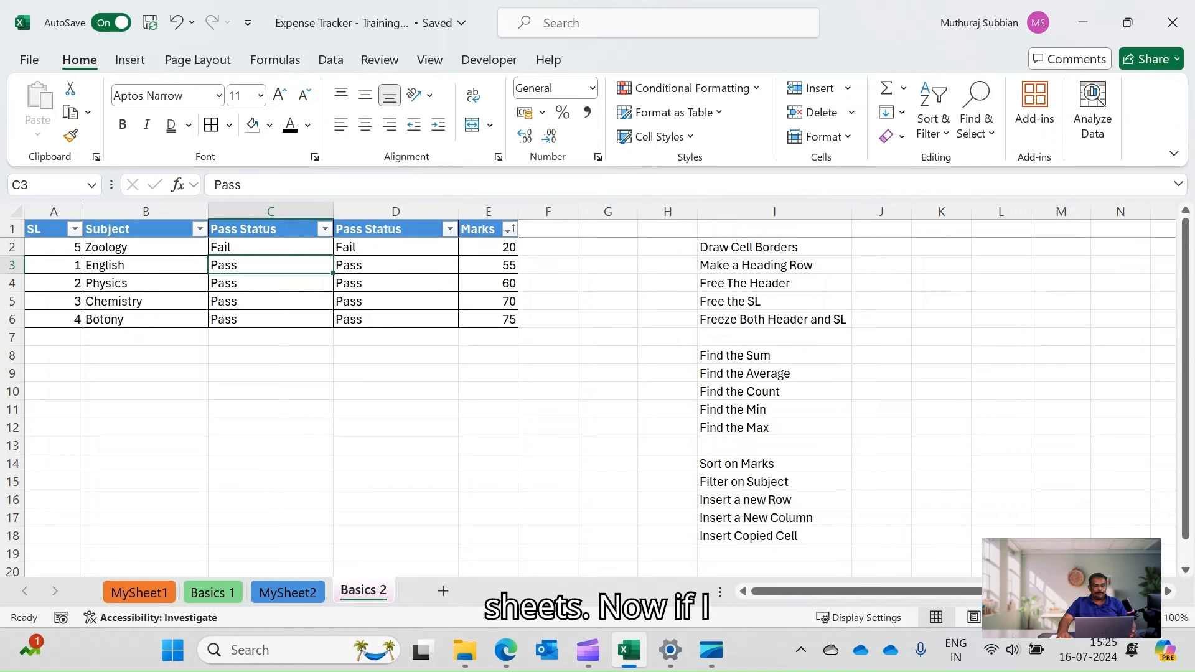
pyautogui.click(489, 518)
pyautogui.click(139, 592)
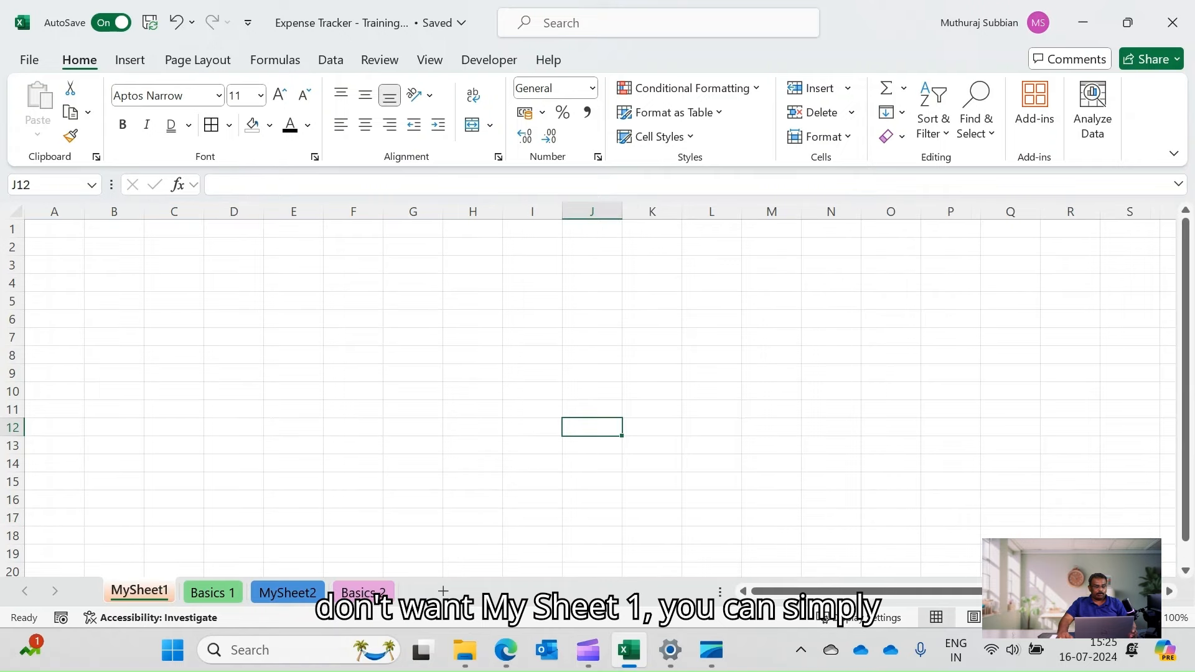
pyautogui.rightClick(139, 592)
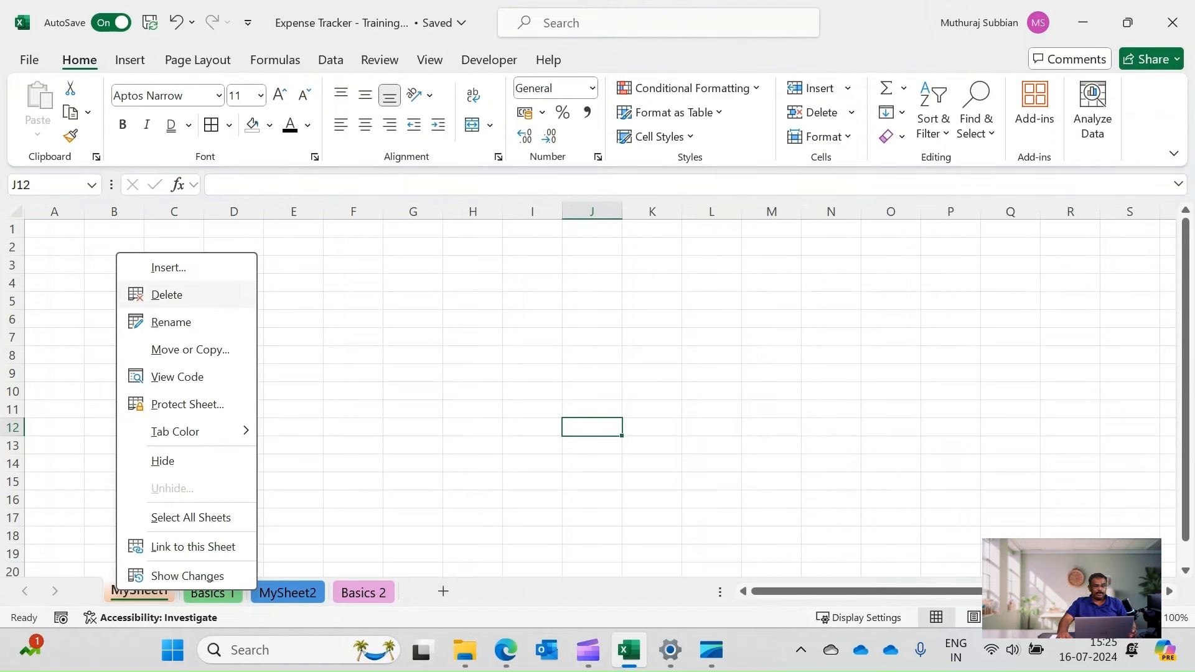
pyautogui.click(166, 294)
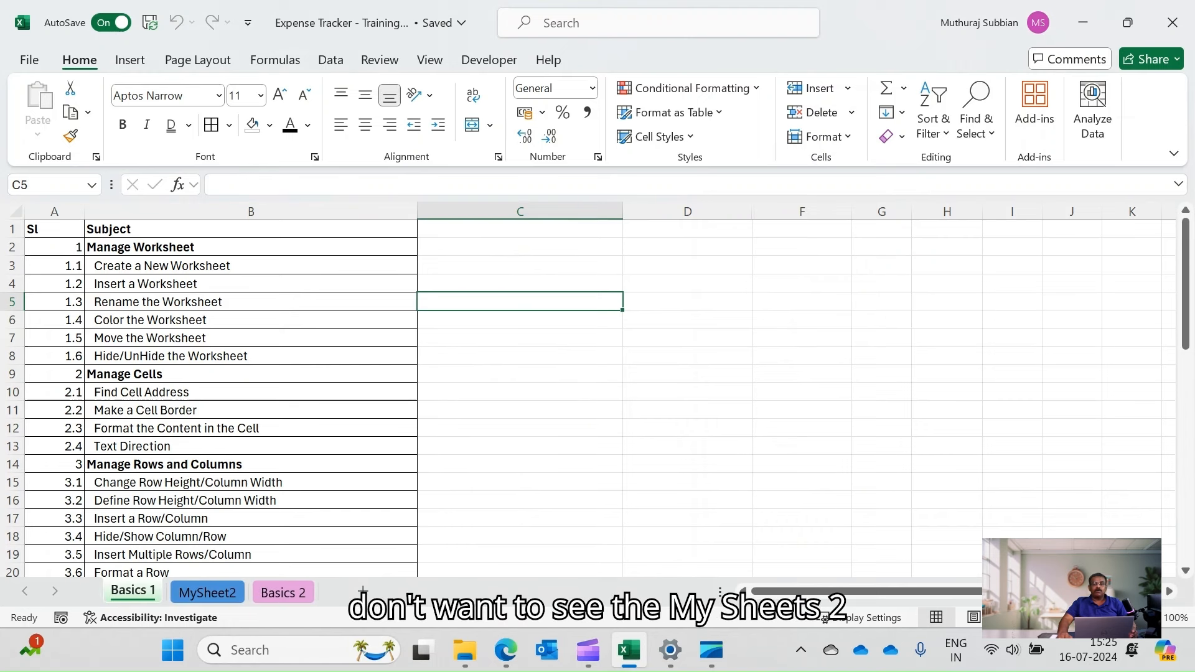
# Hide the MySheet2 worksheet.
pyautogui.click(208, 592)
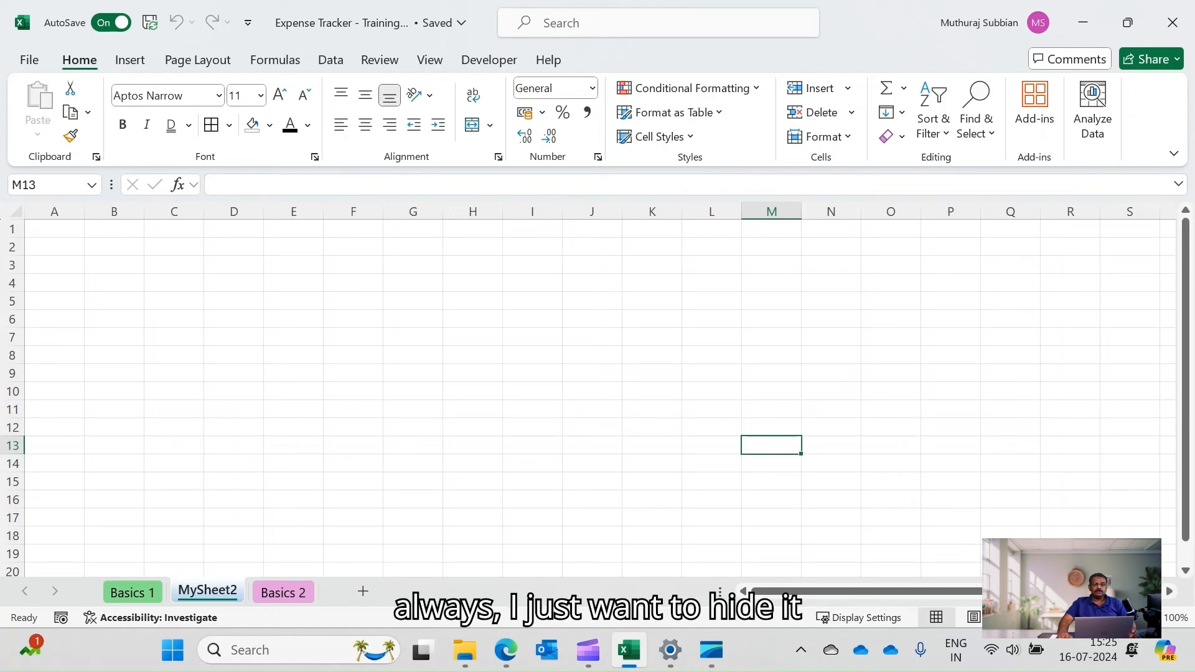
pyautogui.rightClick(207, 593)
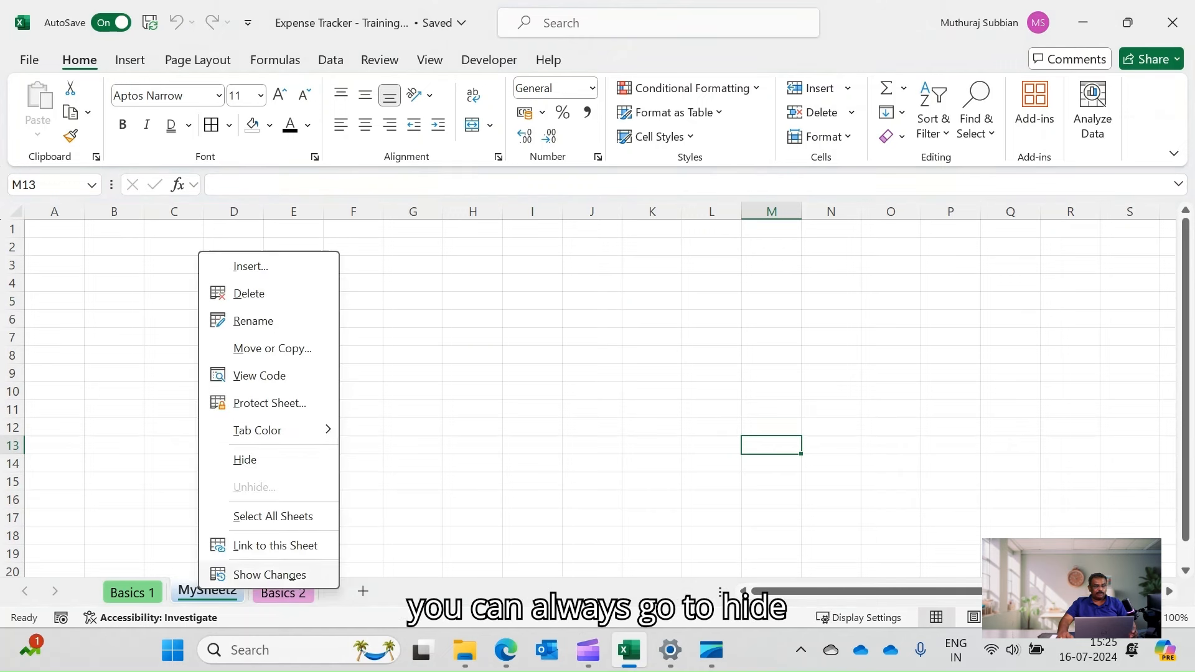
pyautogui.click(244, 459)
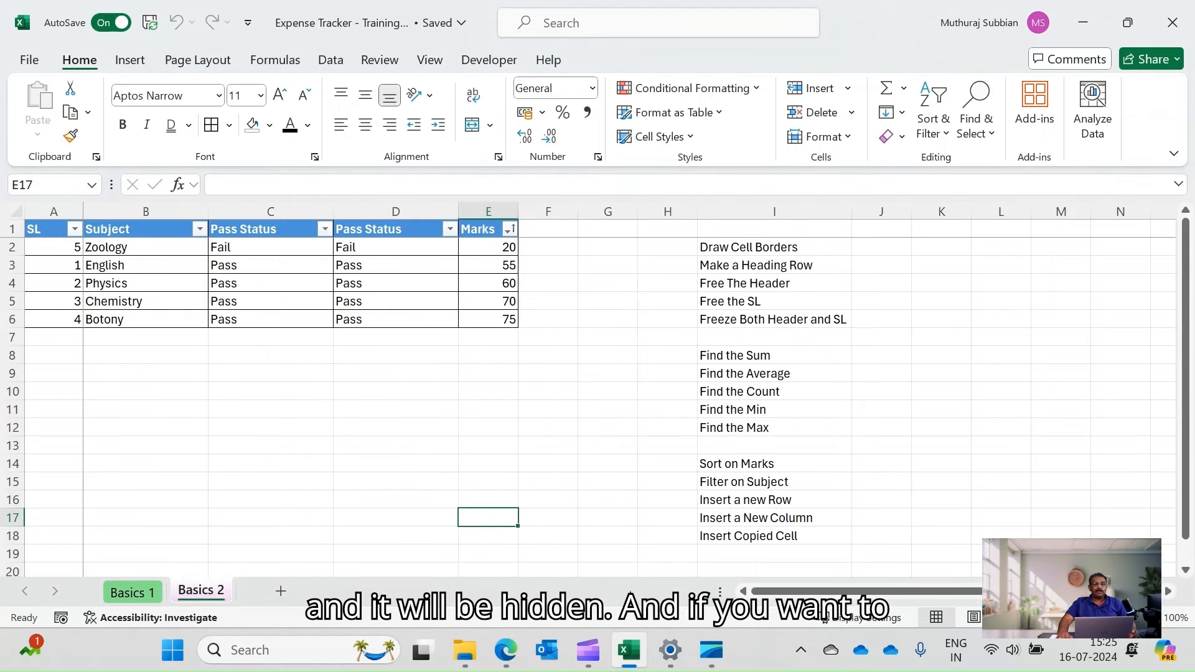
# Unhide the MySheet2 worksheet.
pyautogui.rightClick(201, 590)
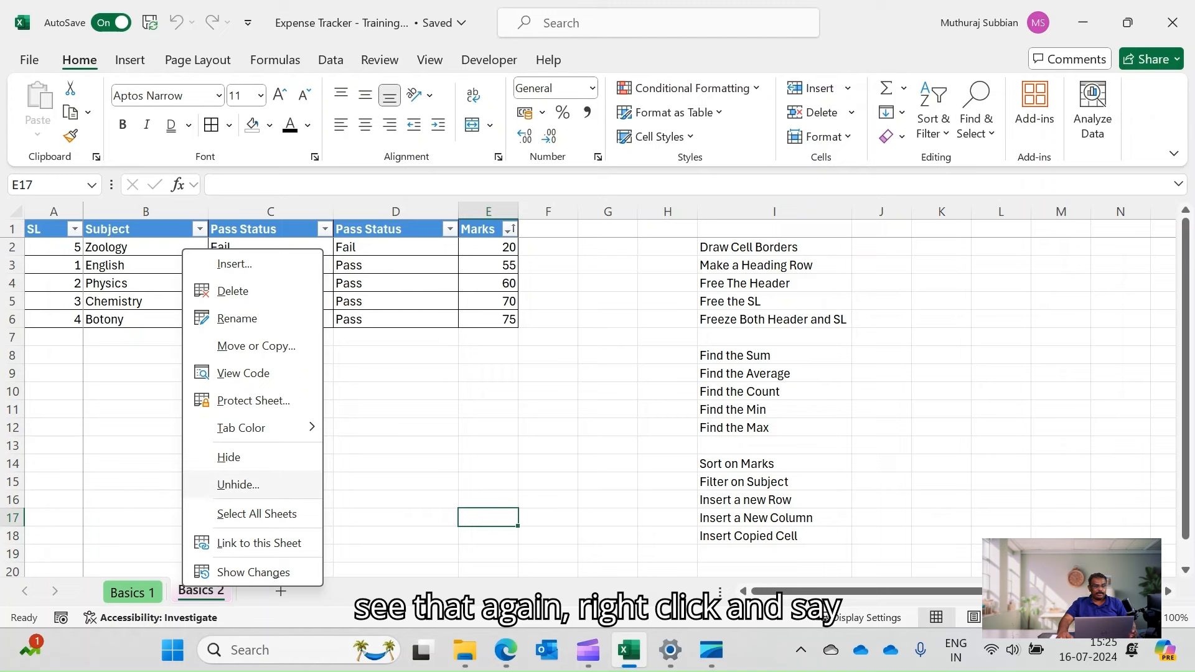
pyautogui.click(239, 485)
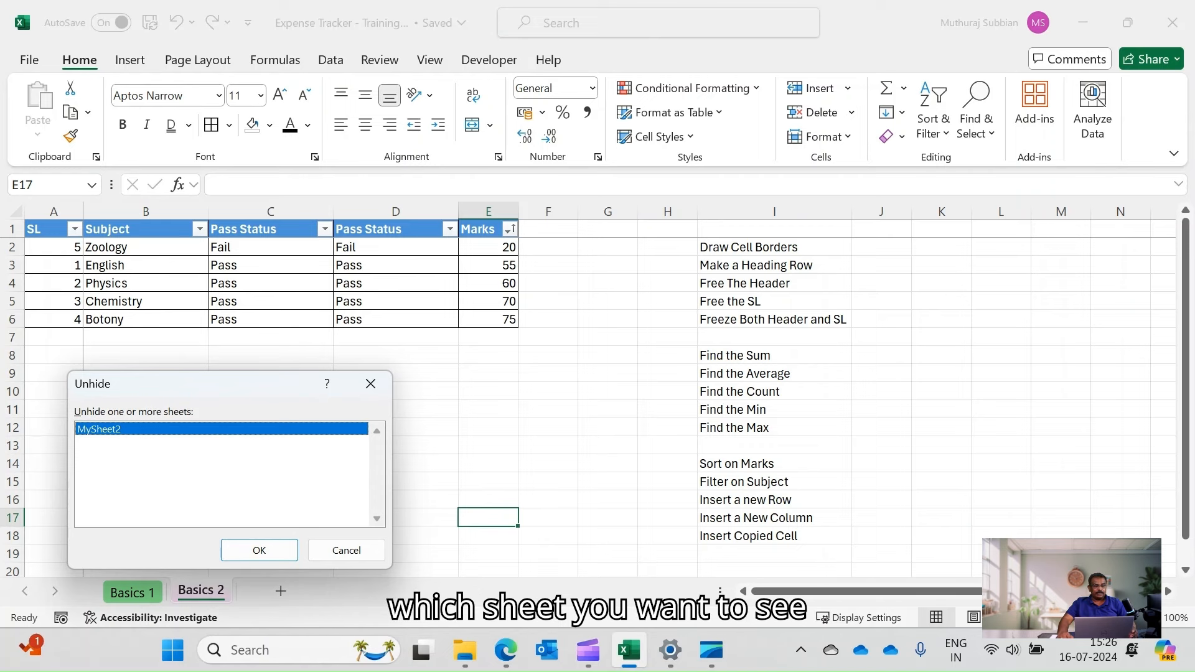
pyautogui.press('Return')
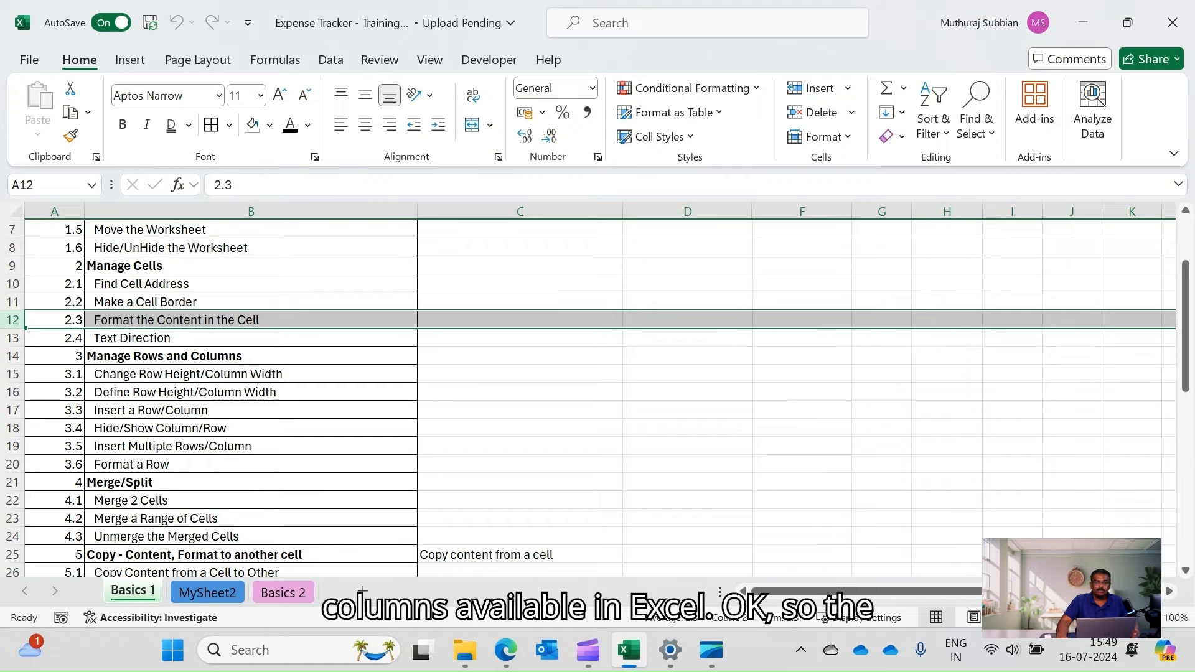
# Examine the row numbering on the Basics 1 sheet from row 1 down to the last worksheet row, and return to row 1.
pyautogui.click(521, 302)
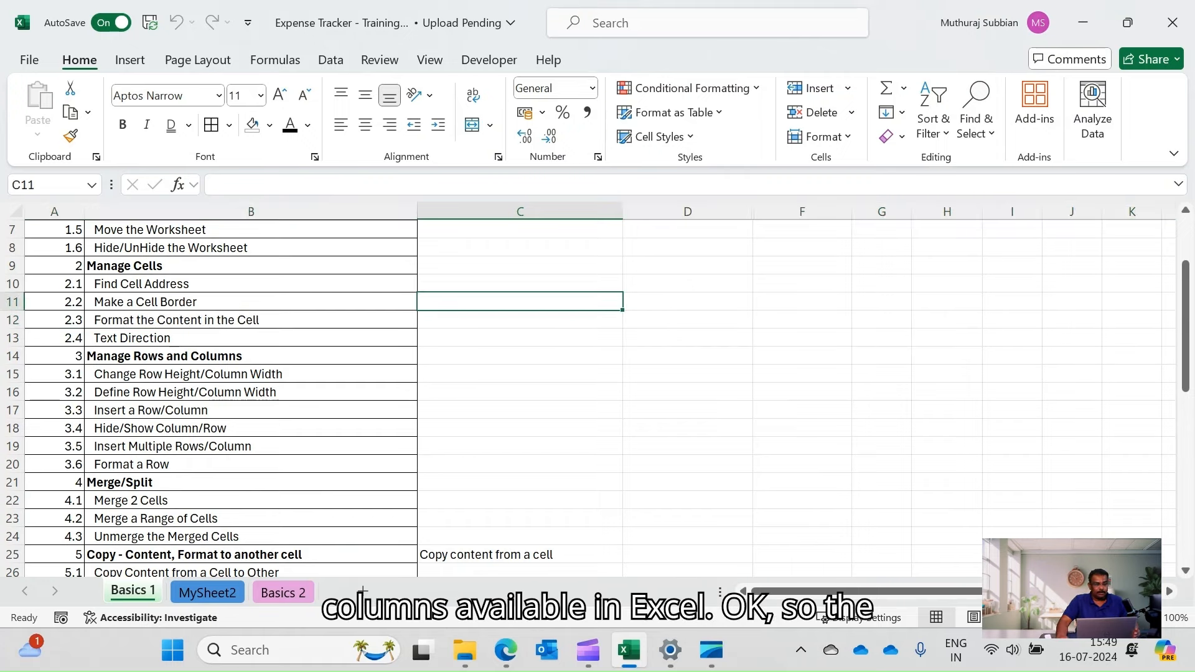
pyautogui.scroll(2, 520, 302)
pyautogui.click(12, 229)
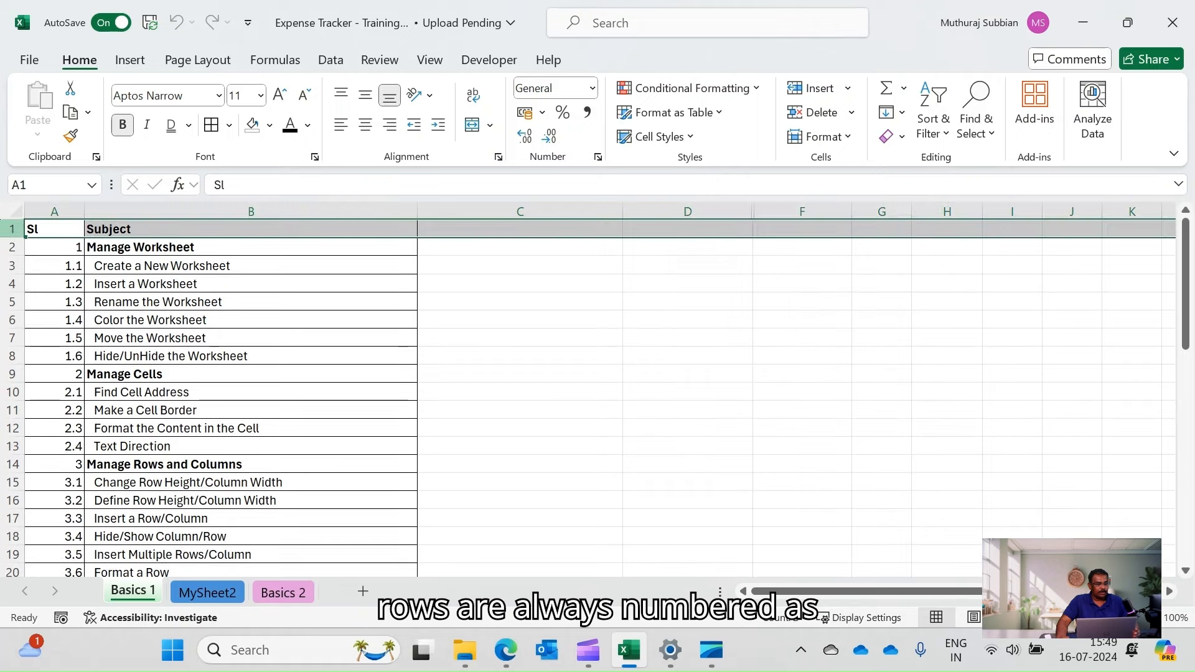
pyautogui.click(251, 302)
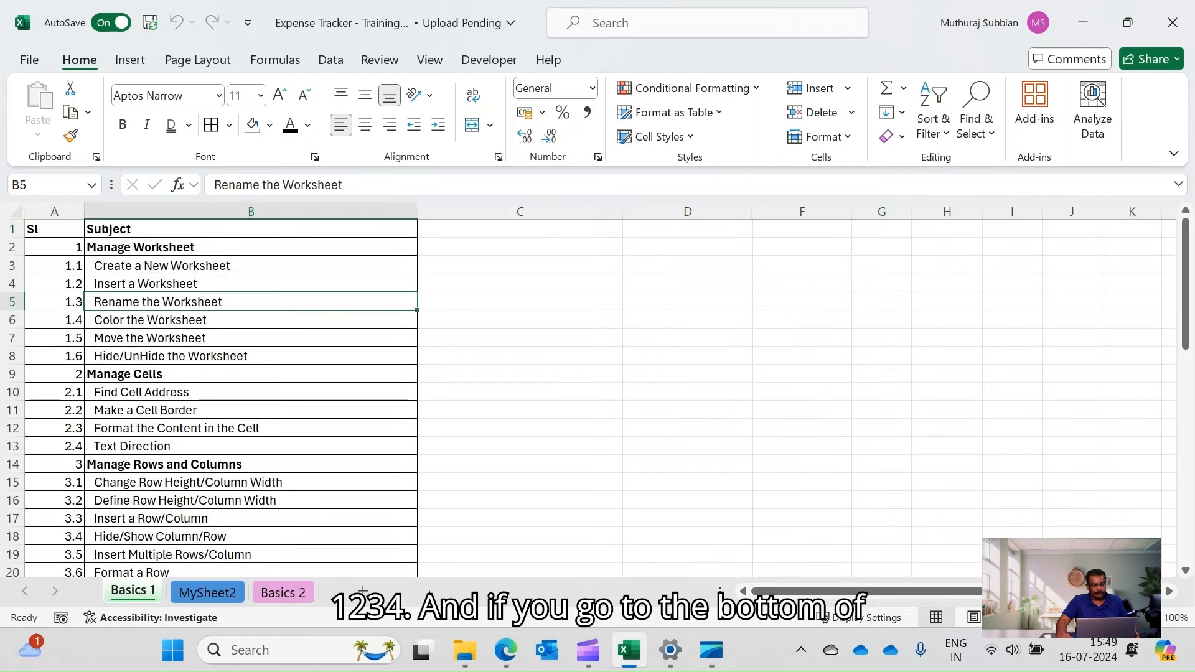
pyautogui.hotkey('ctrl', 'Down')
pyautogui.hotkey('ctrl', 'Down')
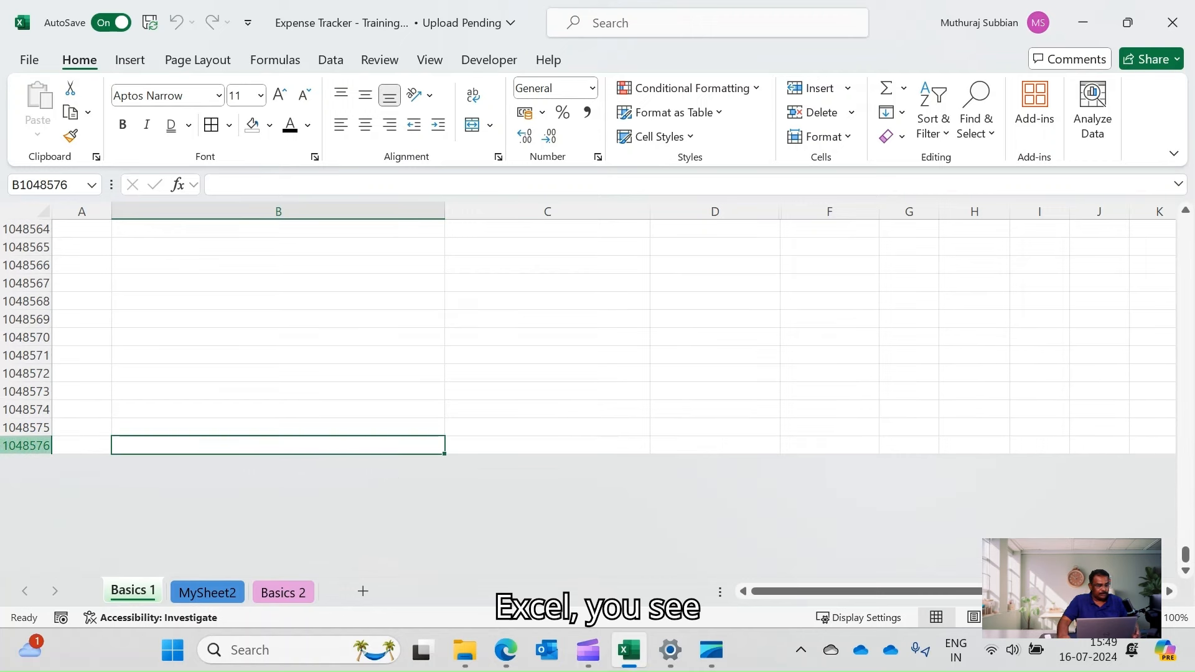
pyautogui.hotkey('ctrl', 'Up')
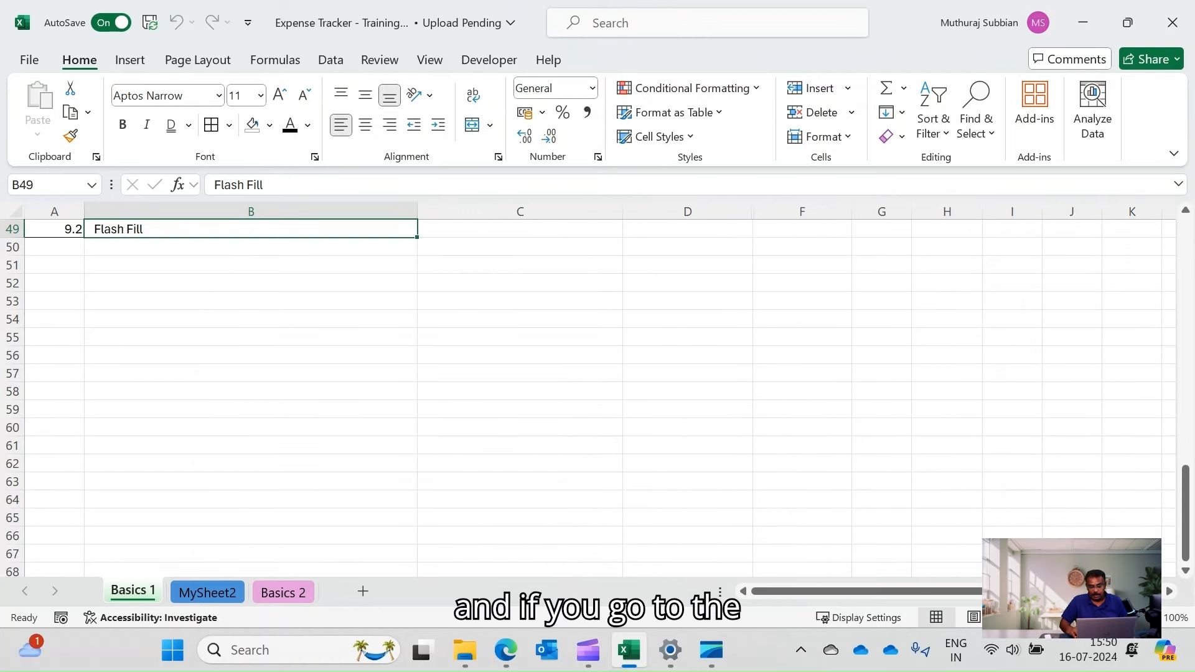
pyautogui.hotkey('ctrl', 'Up')
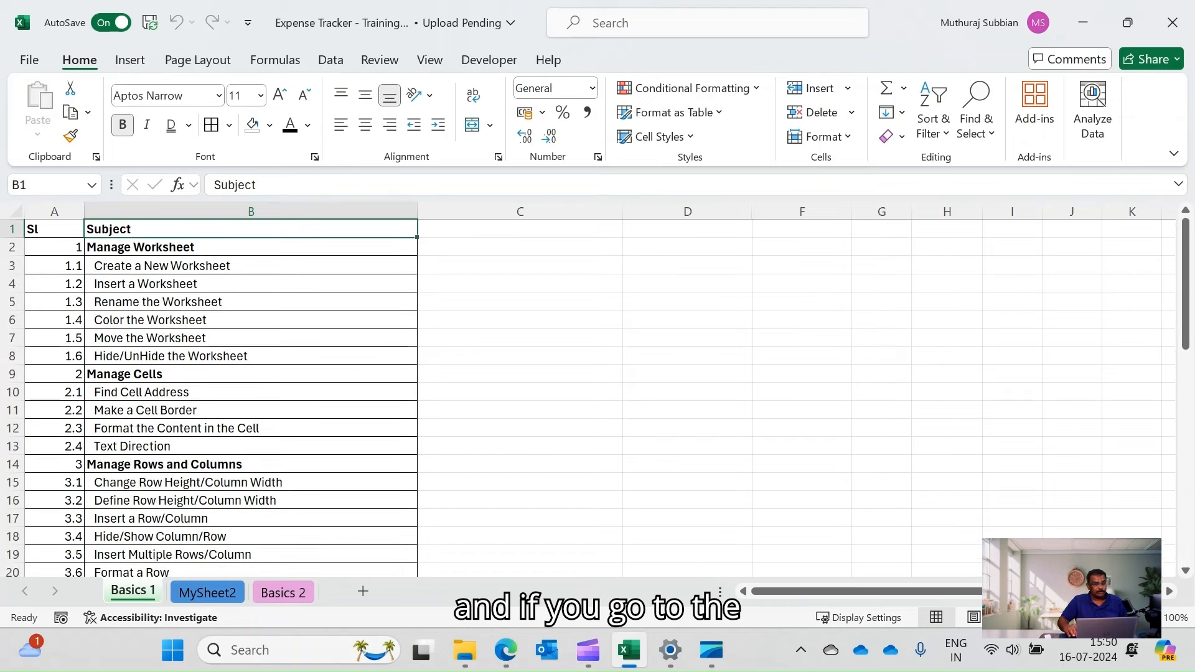
# Examine how columns are lettered along row 1, from A past Z to AE, and return to cell A1.
pyautogui.press('Right')
pyautogui.press('Left')
pyautogui.press('Left')
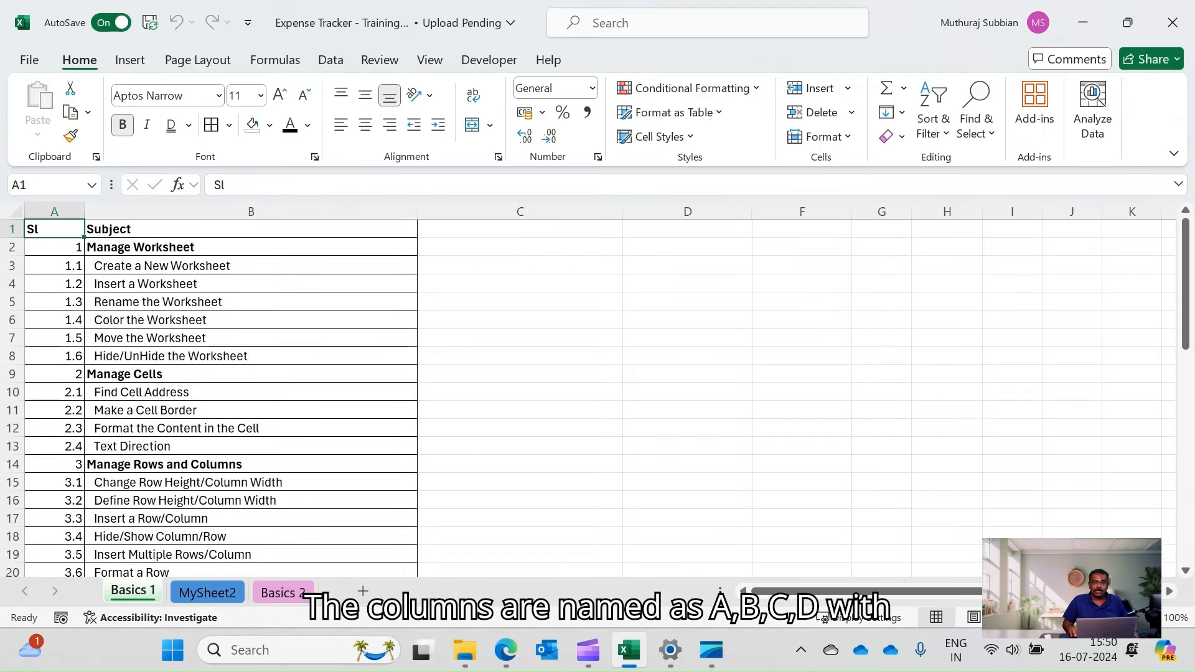
pyautogui.press('Right')
pyautogui.press('Right')
pyautogui.press('Right')
pyautogui.press('Right')
pyautogui.press('Right')
pyautogui.press('Right')
pyautogui.press('Right')
pyautogui.press('Right')
pyautogui.press('Right')
pyautogui.press('Right')
pyautogui.press('Right')
pyautogui.press('Right')
pyautogui.press('Right')
pyautogui.press('Right')
pyautogui.press('Right')
pyautogui.press('Right')
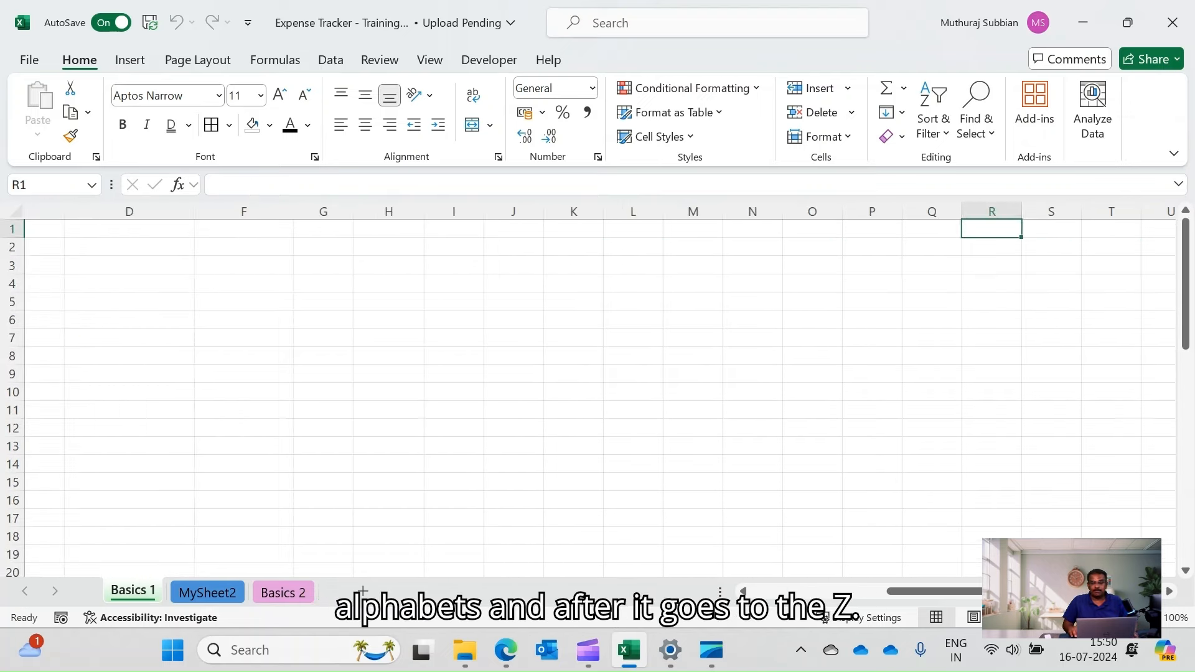
pyautogui.press('Right')
pyautogui.press('Right')
pyautogui.press('Right')
pyautogui.press('Right')
pyautogui.press('Right')
pyautogui.press('Right')
pyautogui.press('Right')
pyautogui.press('Right')
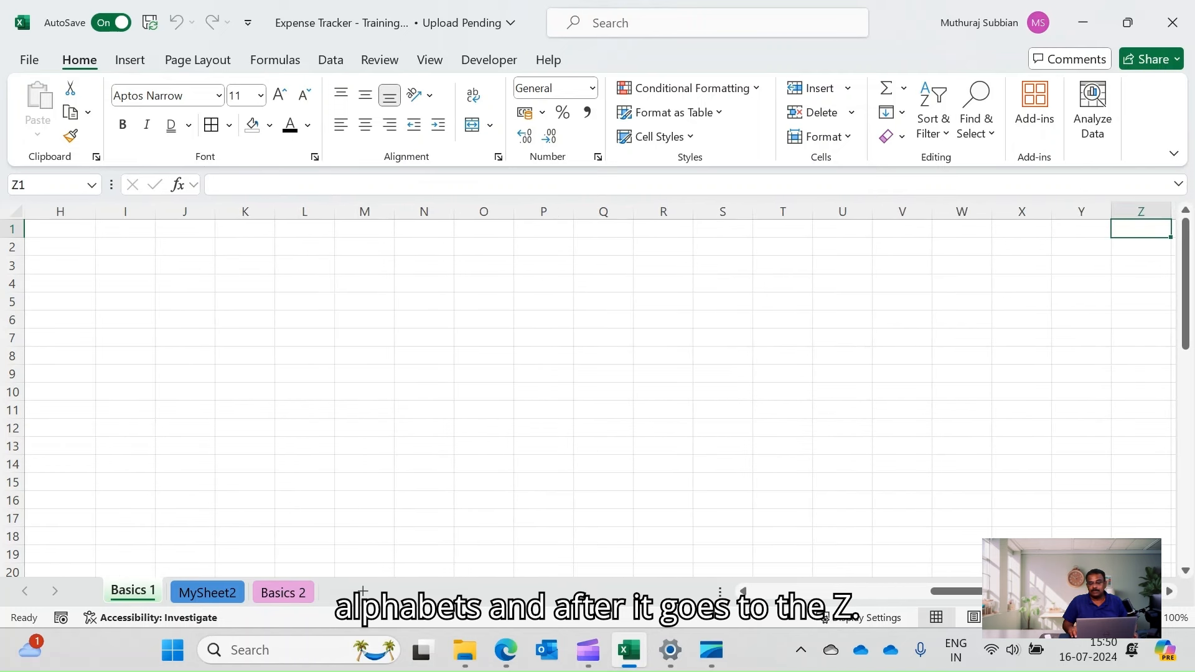
pyautogui.press('Right')
pyautogui.press('Left')
pyautogui.press('Right')
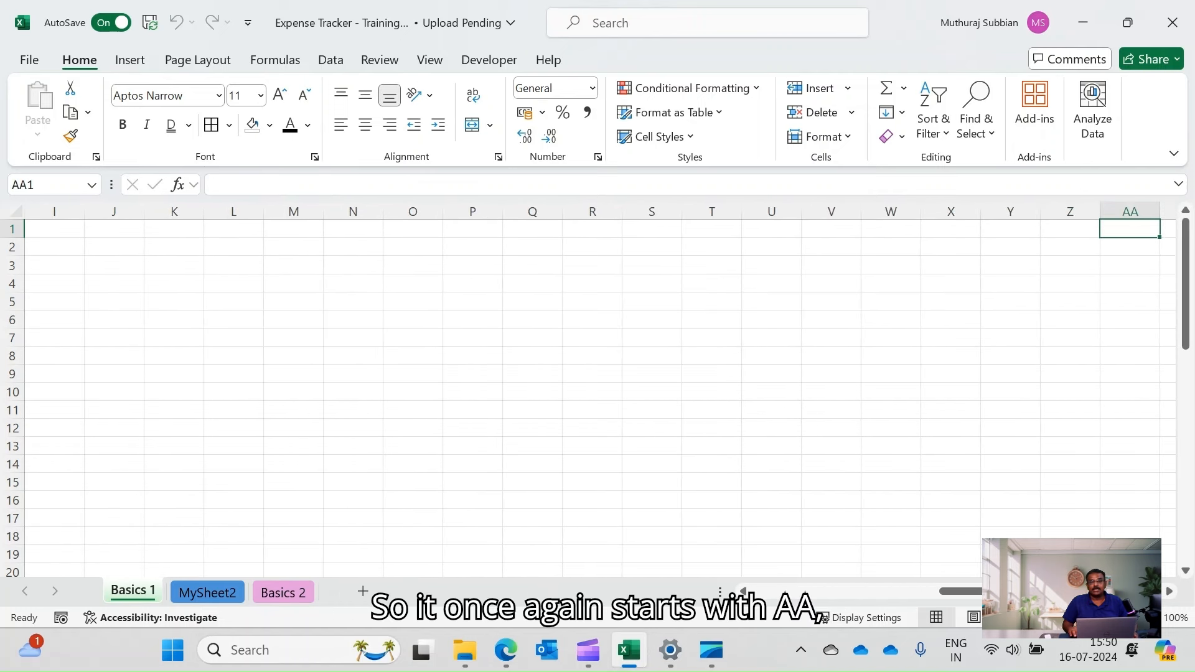
pyautogui.press('Right')
pyautogui.press('Right')
pyautogui.press('Right')
pyautogui.press('Right')
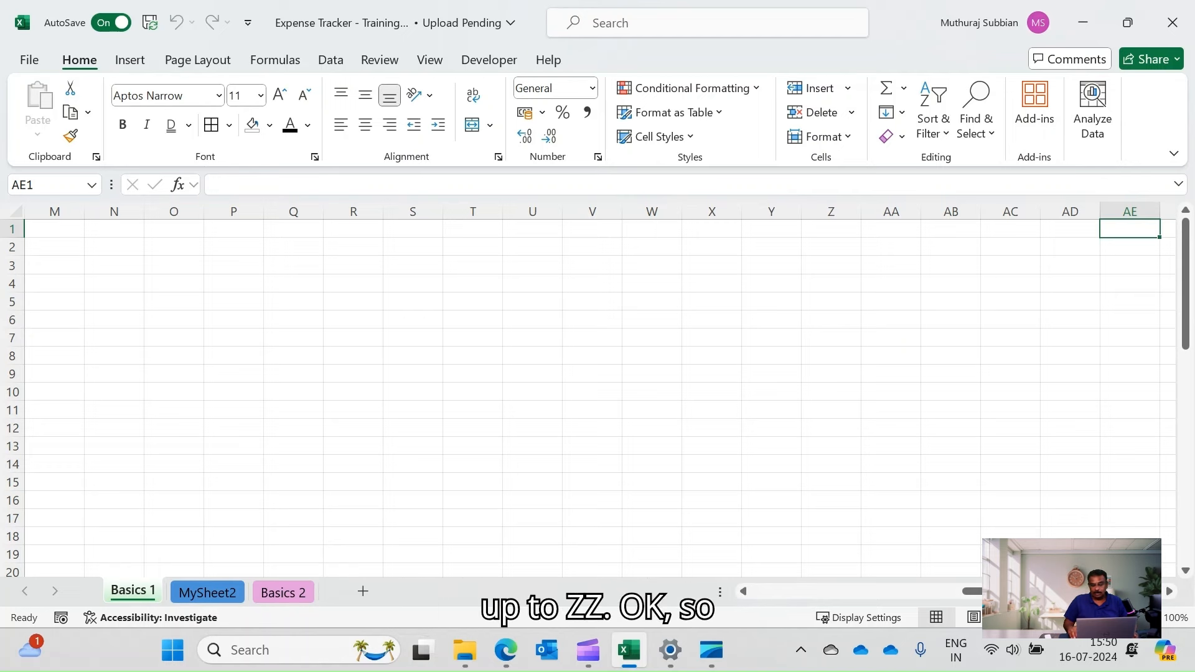
pyautogui.hotkey('ctrl', 'Home')
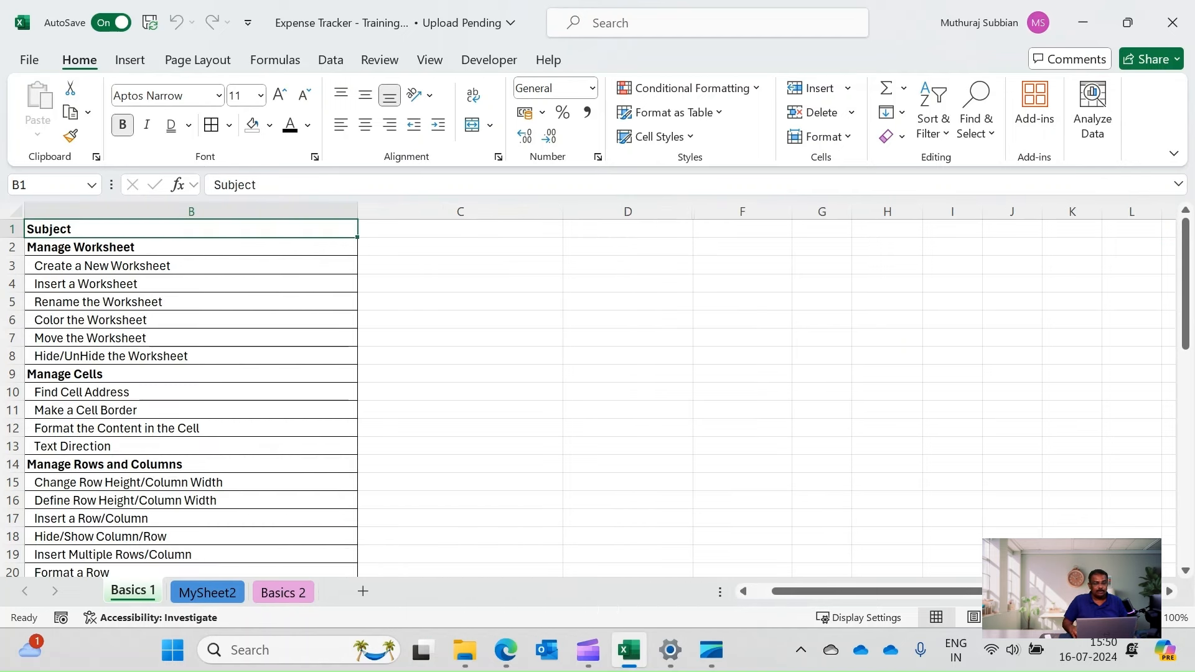
pyautogui.press('Left')
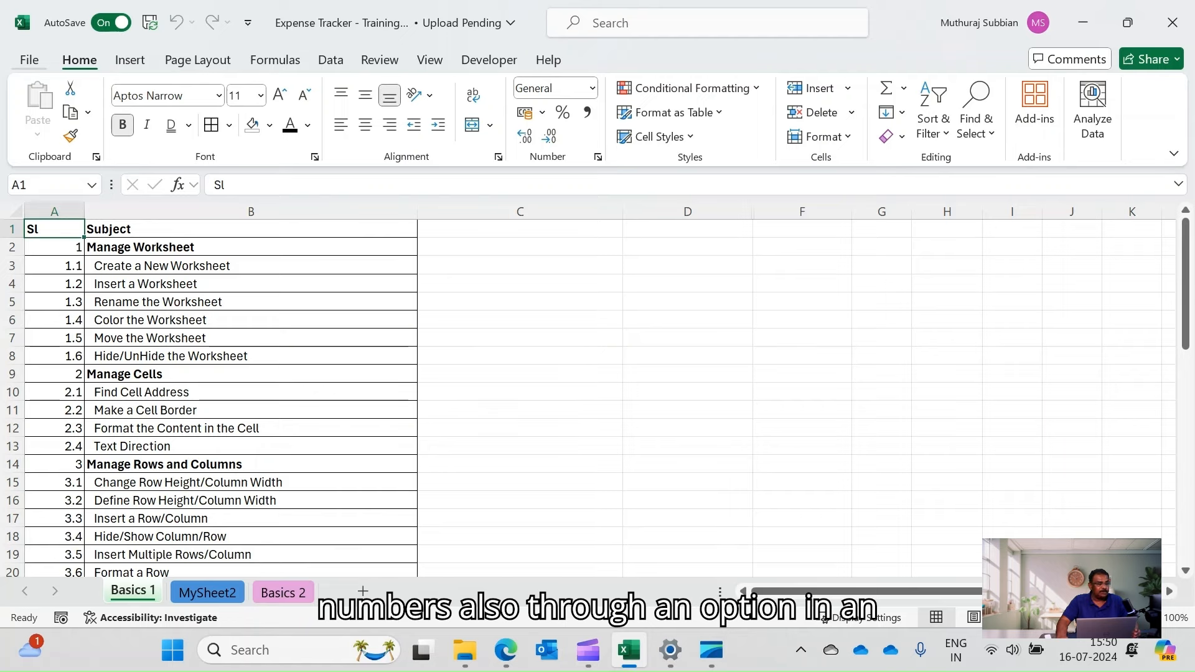
pyautogui.click(29, 60)
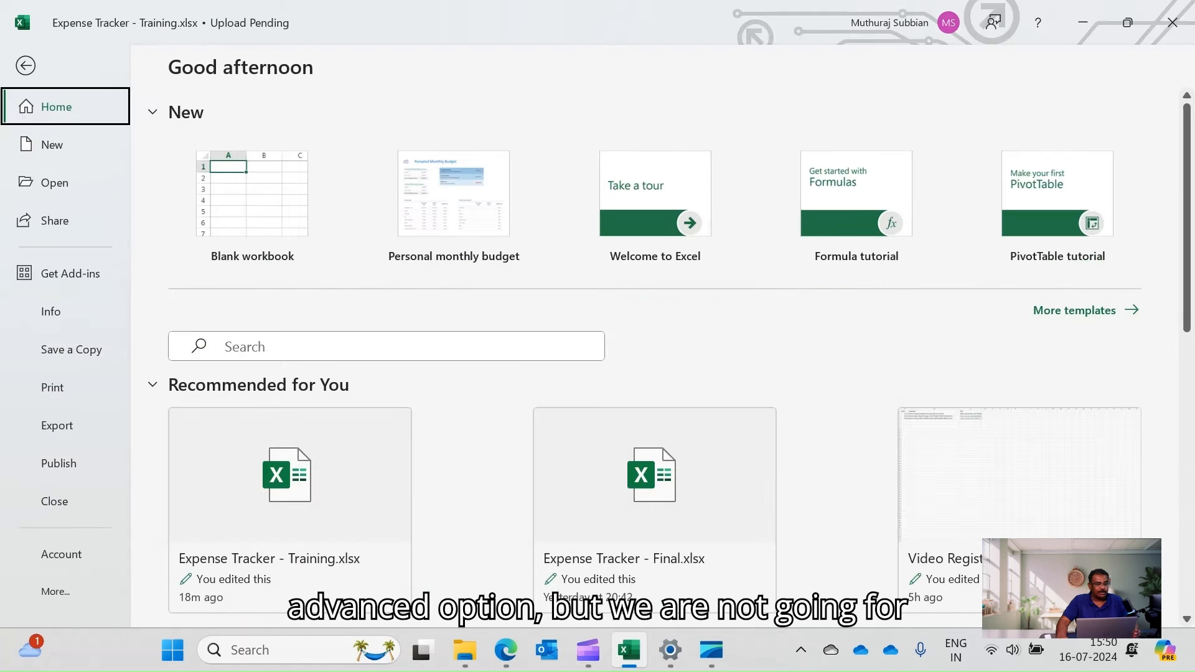
pyautogui.press('Escape')
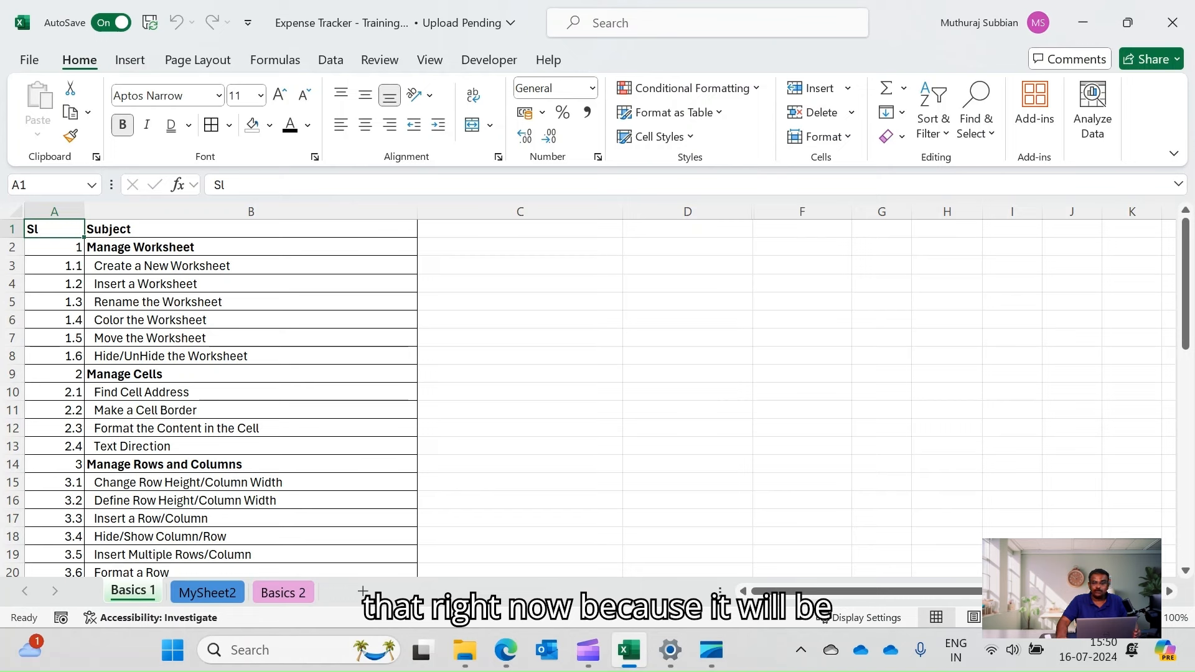
pyautogui.click(519, 302)
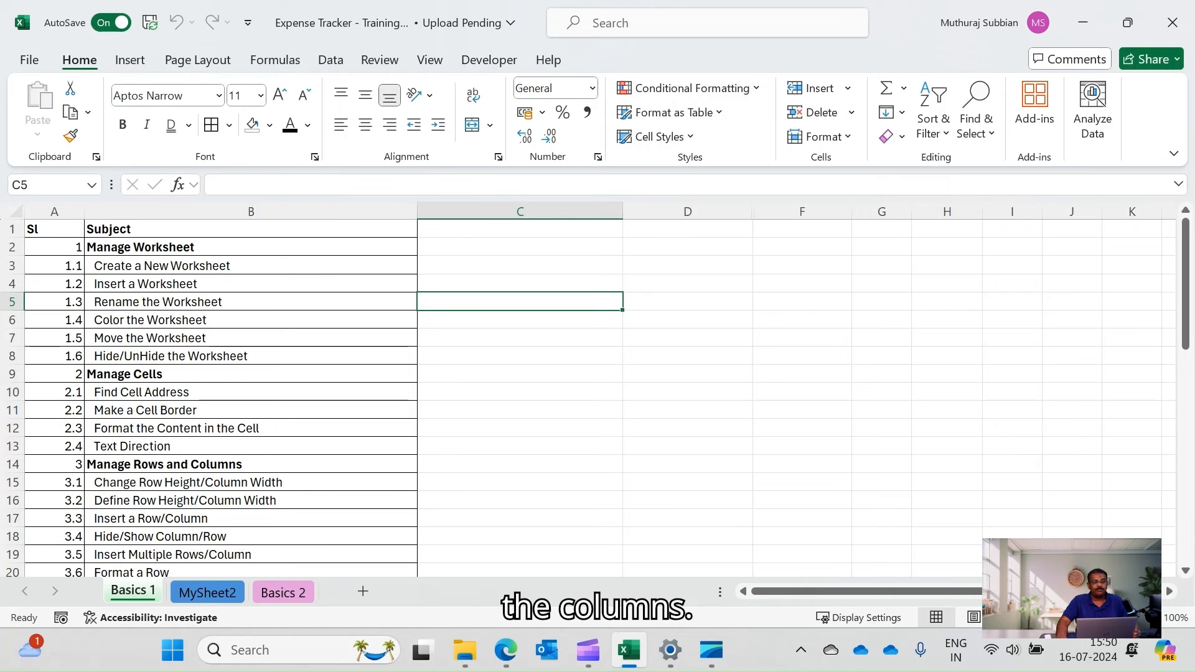
pyautogui.click(520, 356)
# Select the whole of row 1, row 2 and column C in turn to see how full rows and columns are picked.
pyautogui.click(12, 229)
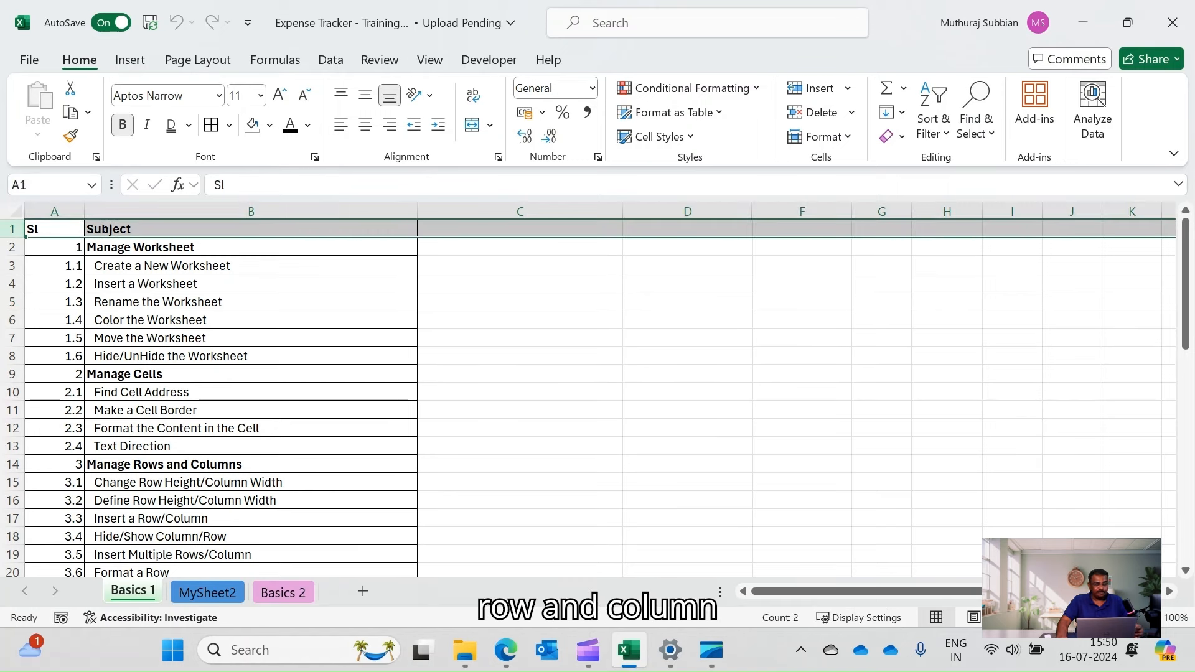
pyautogui.click(12, 247)
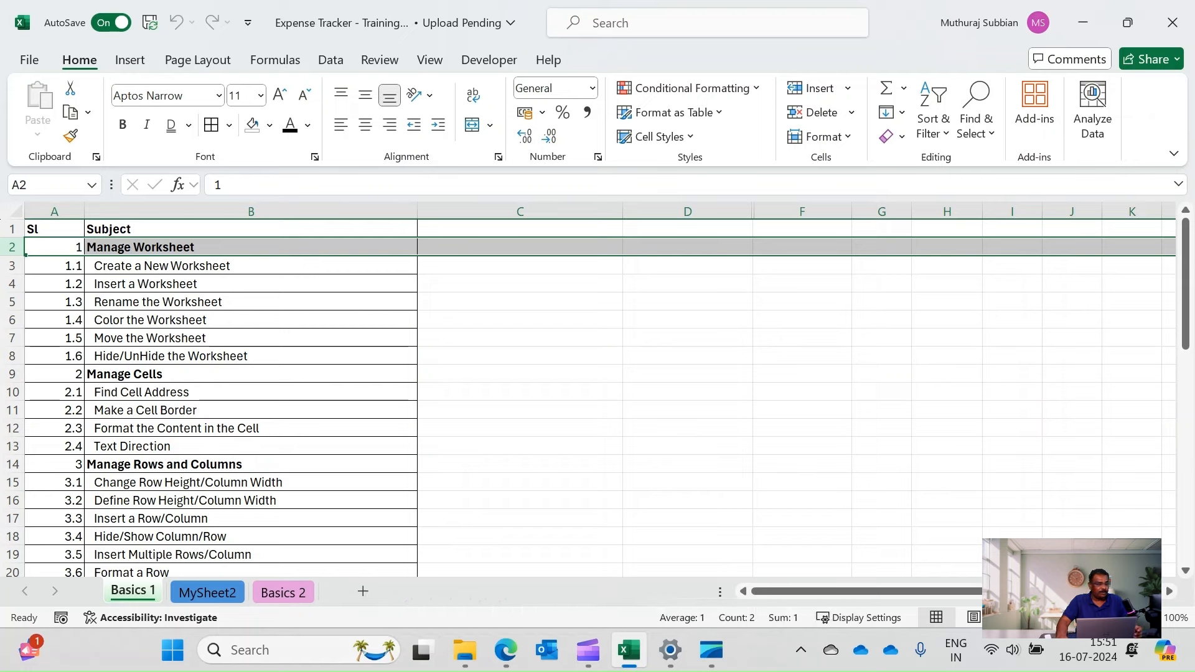
pyautogui.click(520, 212)
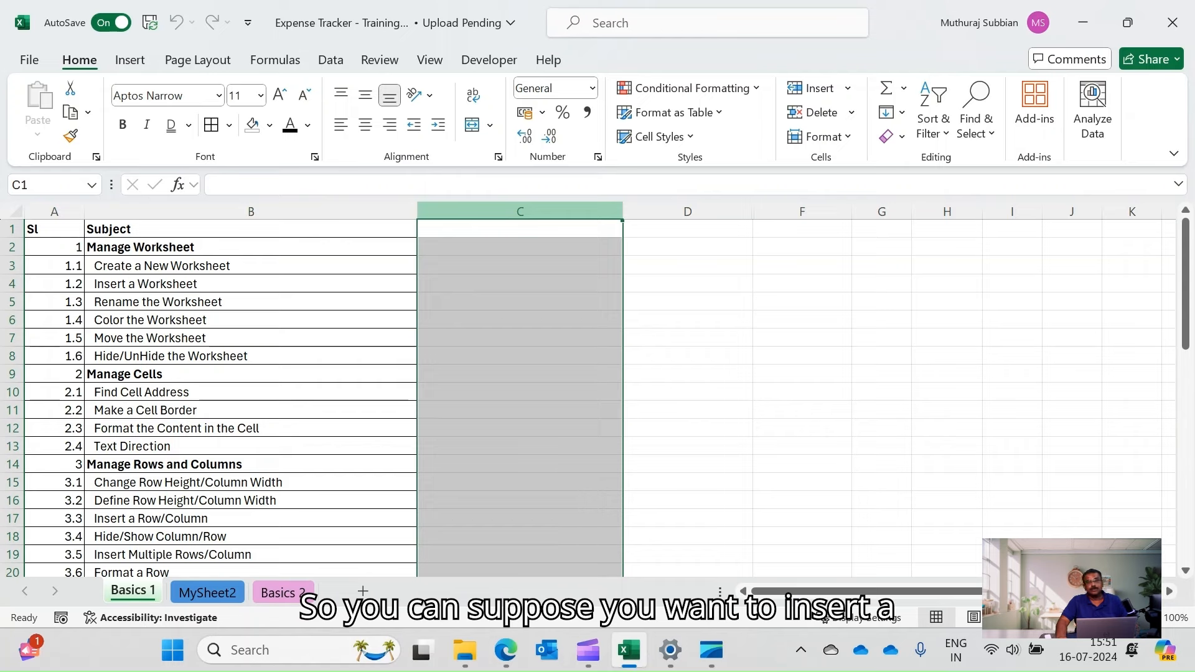
# Enter the headings "Column C" in cell C1 and "Column D" in cell D1.
pyautogui.click(520, 229)
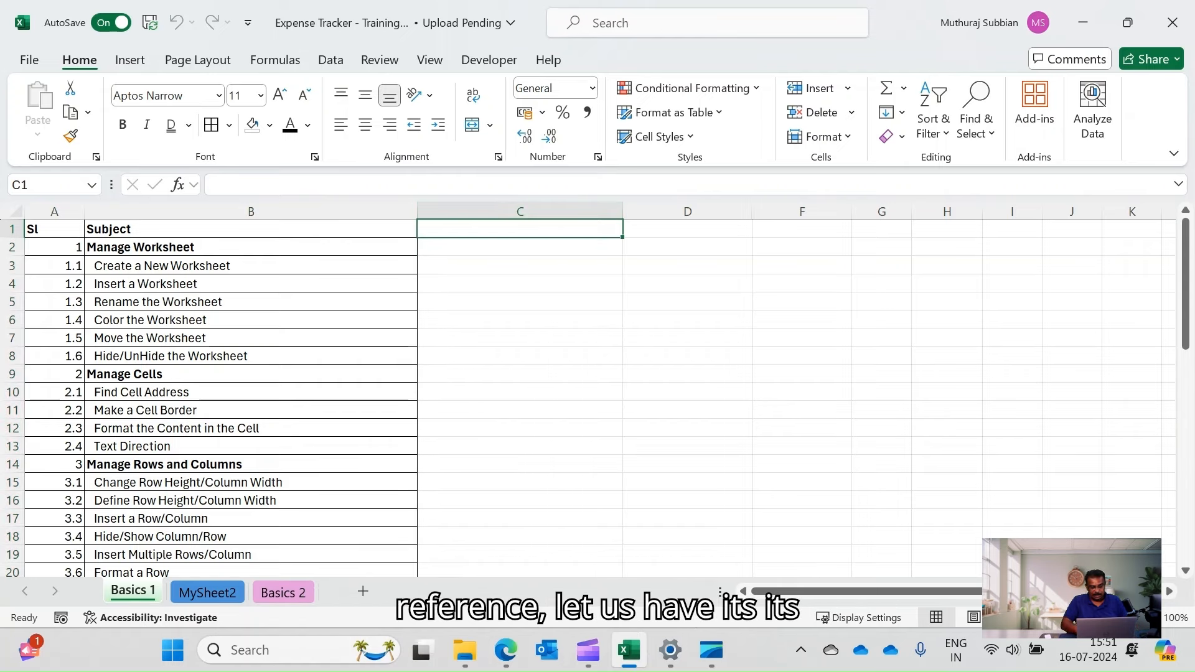
pyautogui.write('Colum')
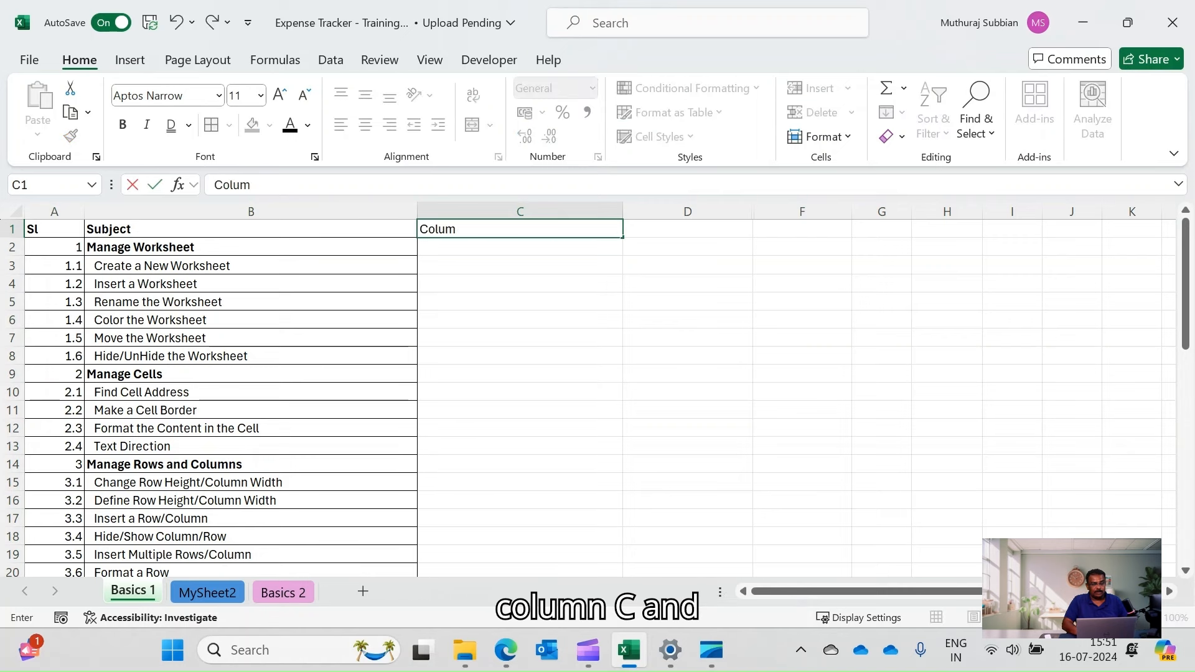
pyautogui.write('n C')
pyautogui.press('Tab')
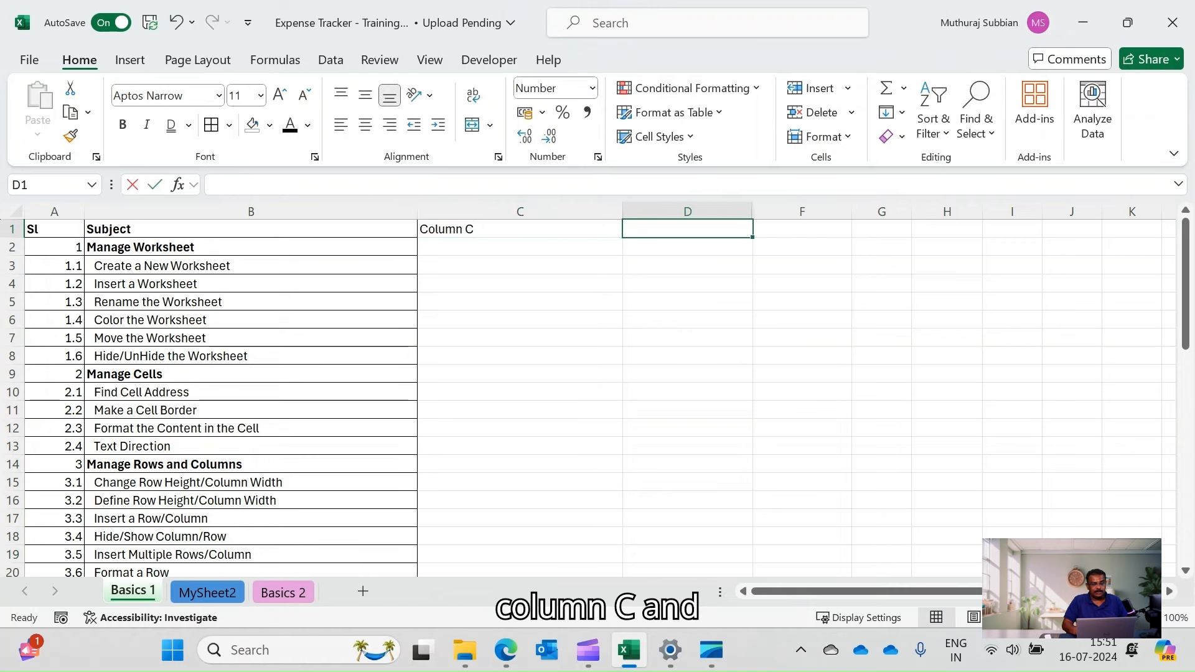
pyautogui.write('Column')
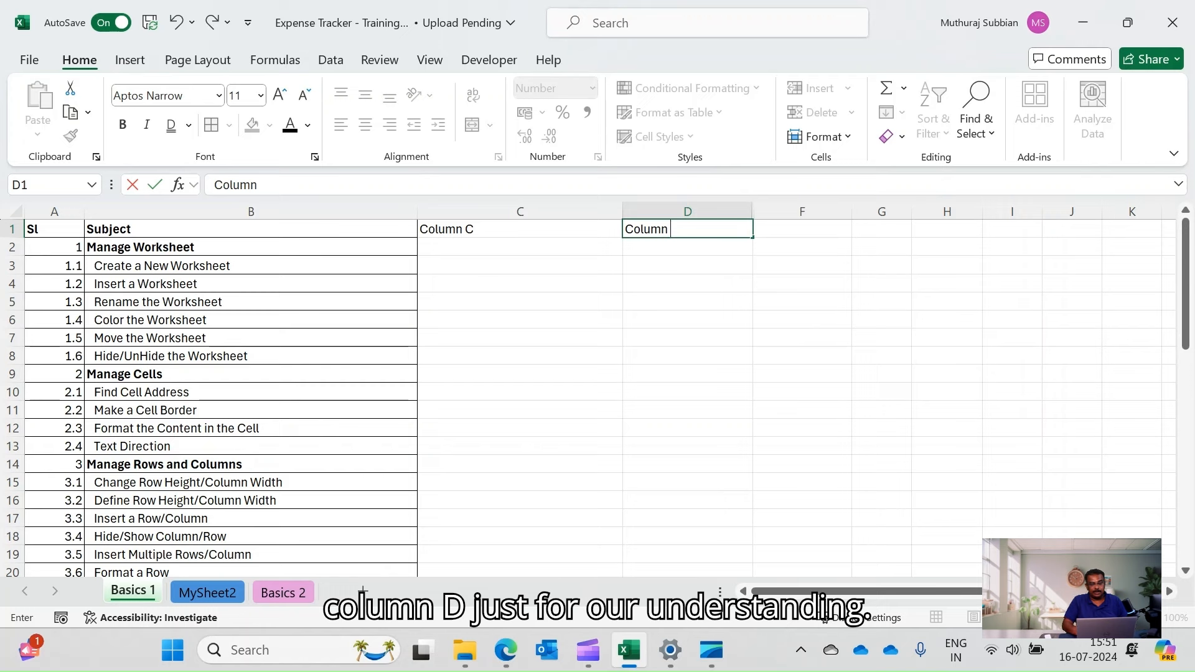
pyautogui.write(' D')
pyautogui.press('Return')
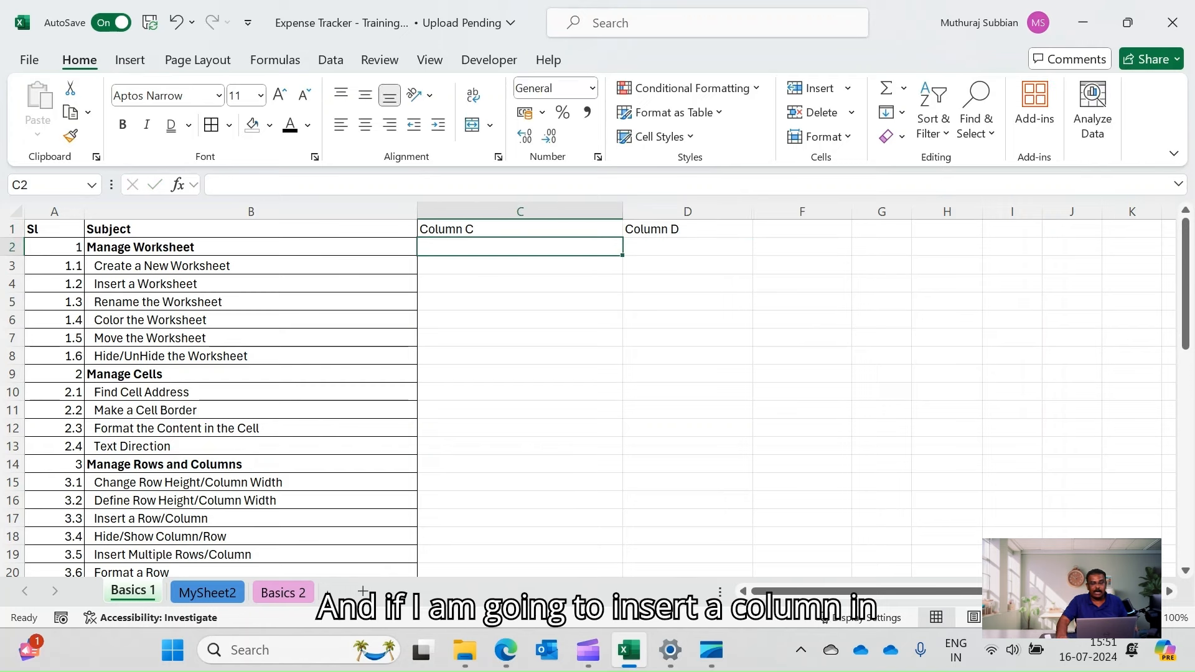
# Try inserting a blank column before column C, and undo the insertion.
pyautogui.moveTo(548, 211); pyautogui.dragTo(684, 212)
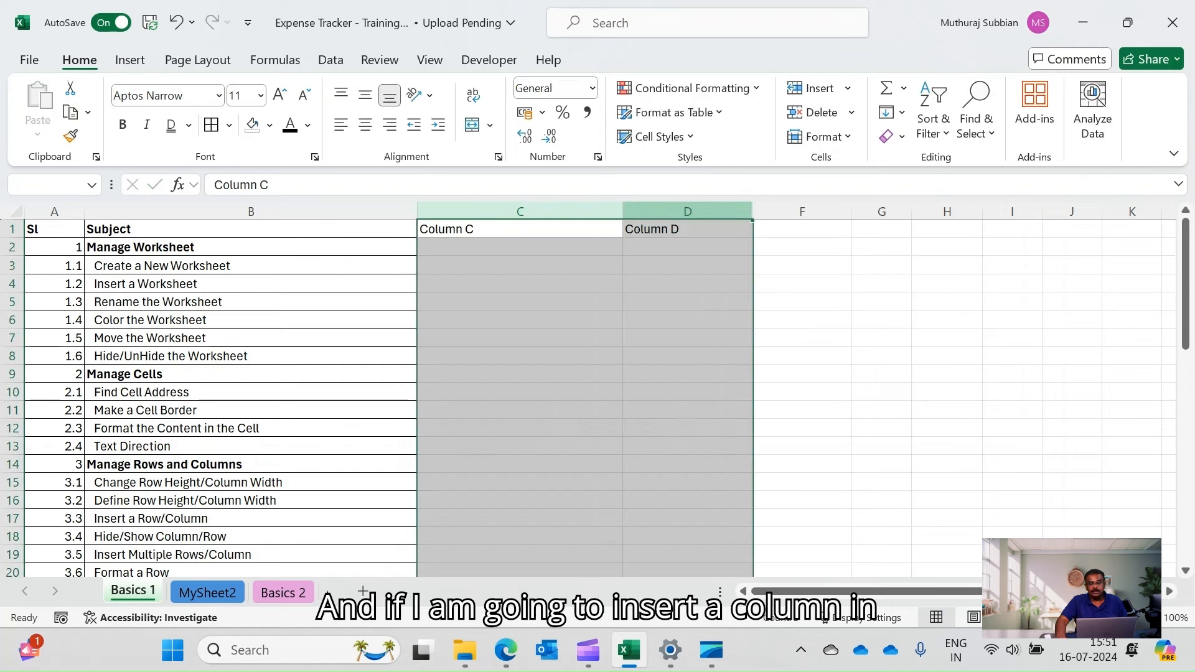
pyautogui.click(535, 211)
pyautogui.click(685, 211)
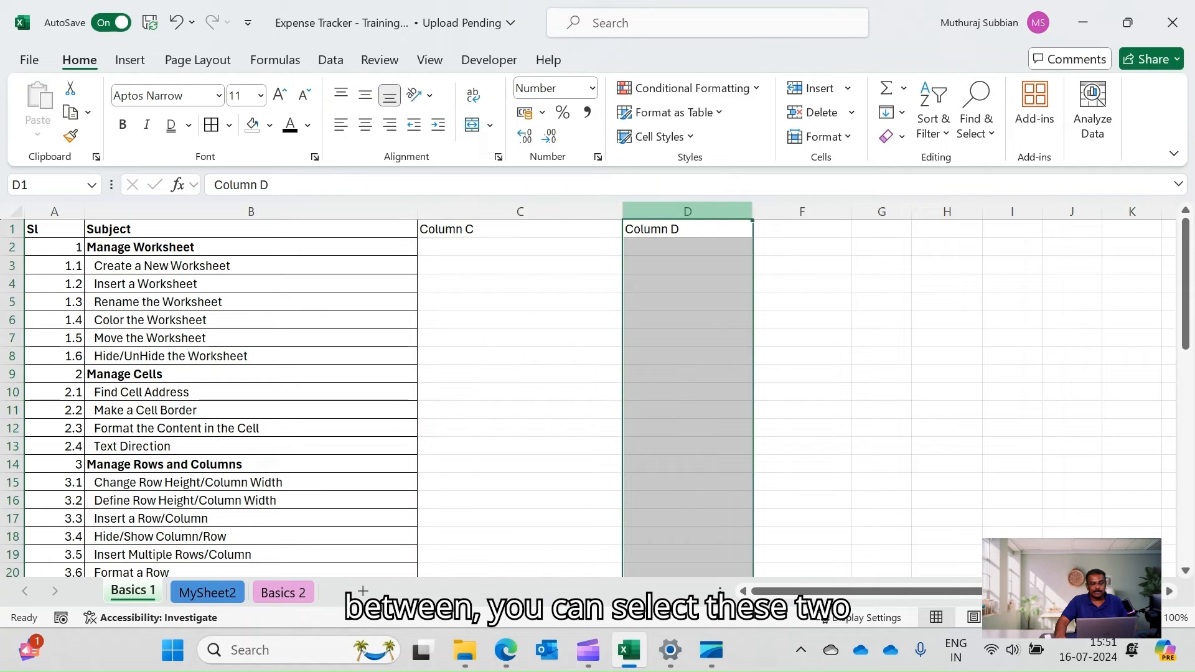
pyautogui.click(535, 211)
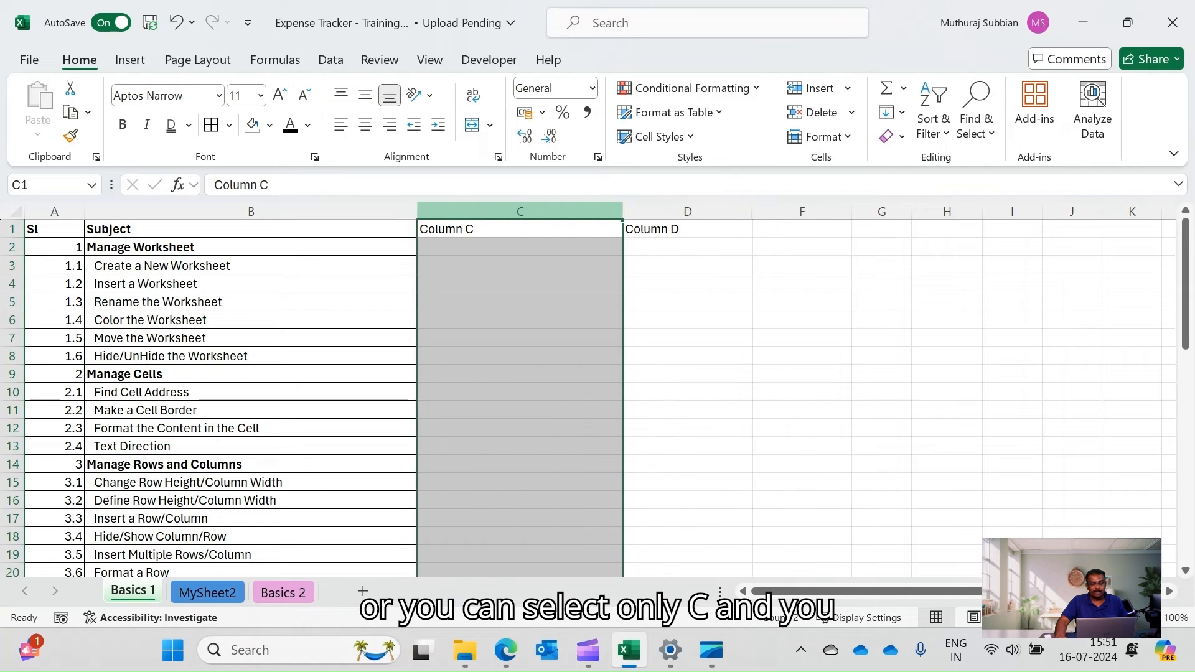
pyautogui.rightClick(557, 212)
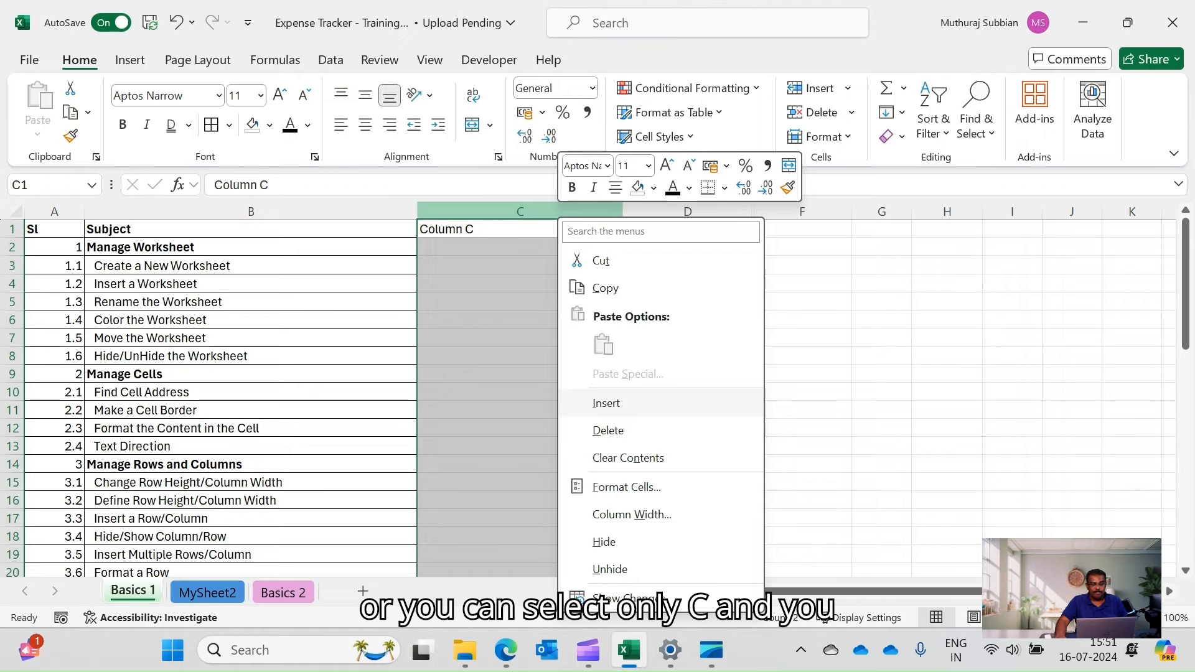
pyautogui.click(605, 404)
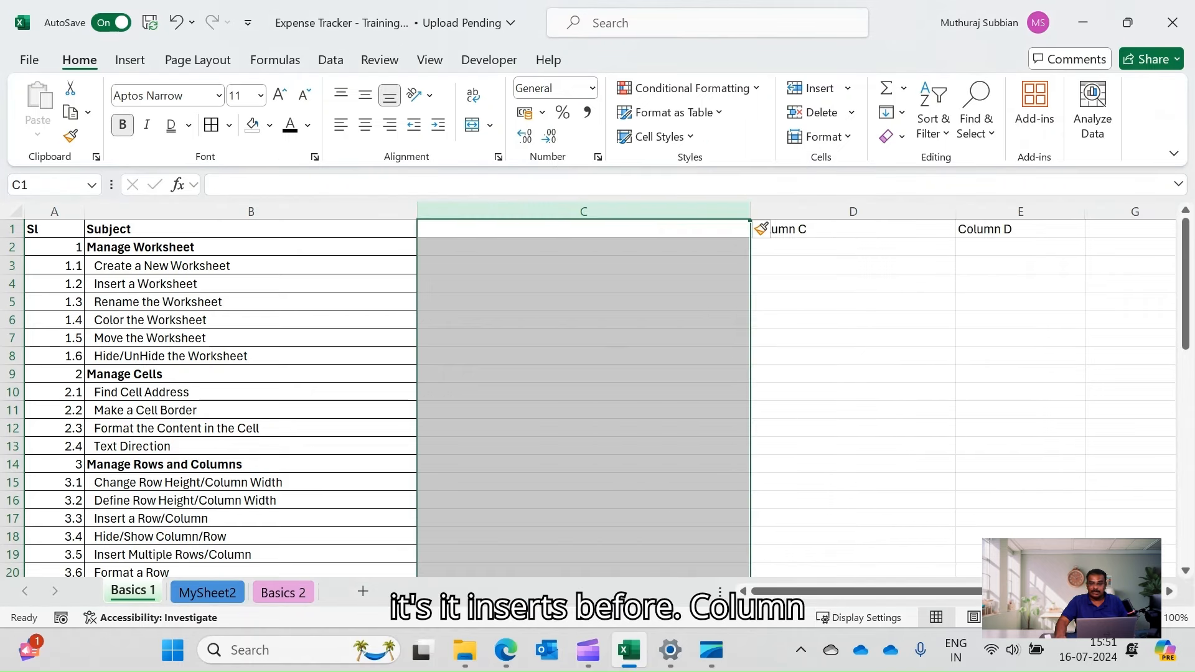
pyautogui.hotkey('ctrl', 'z')
# Insert a blank column before column D, between the Column C and Column D headings.
pyautogui.click(688, 212)
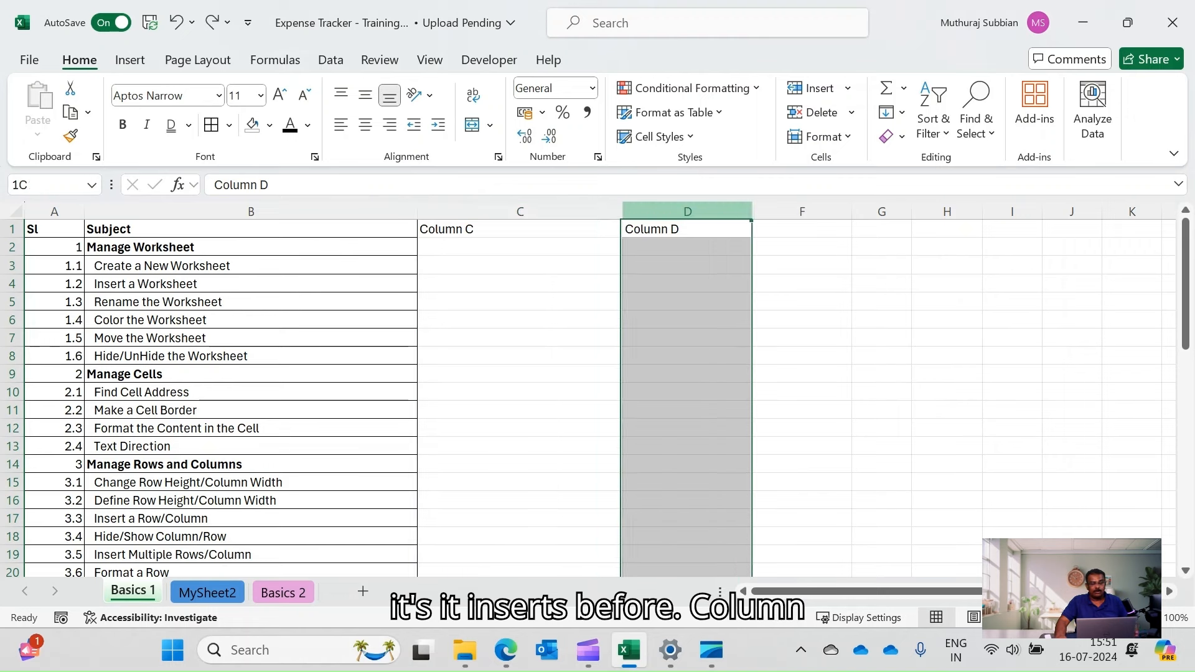
pyautogui.rightClick(662, 216)
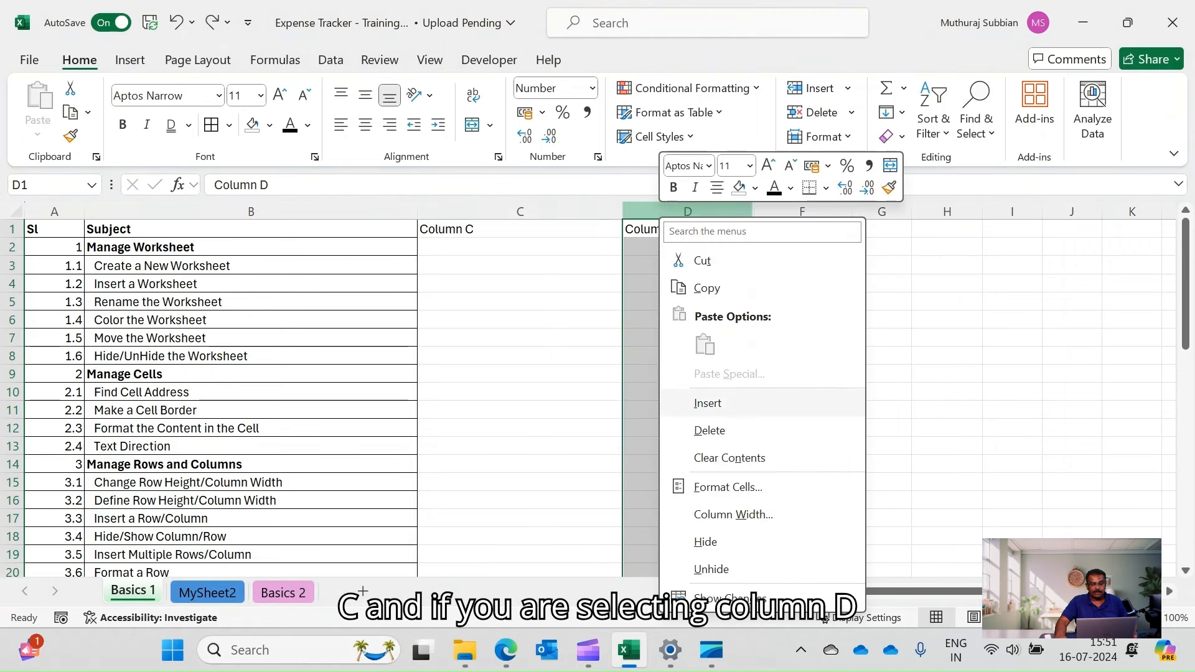
pyautogui.click(708, 403)
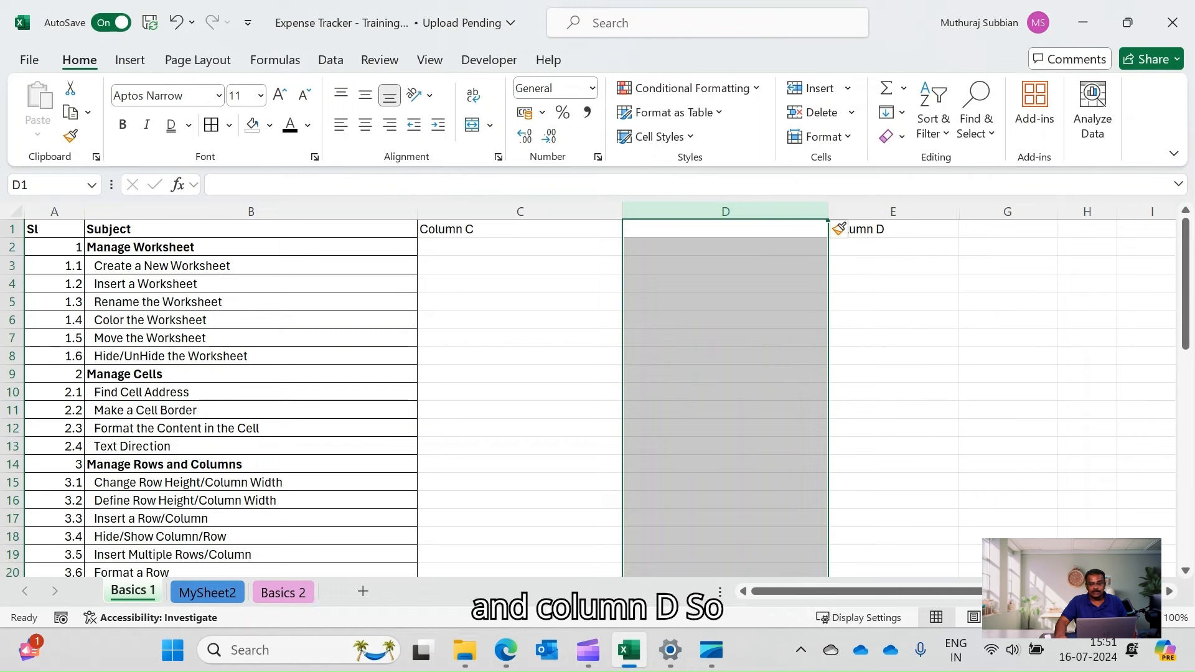
# Undo the insertion of the blank column between the Column C and Column D headings.
pyautogui.hotkey('ctrl', 'z')
pyautogui.click(802, 337)
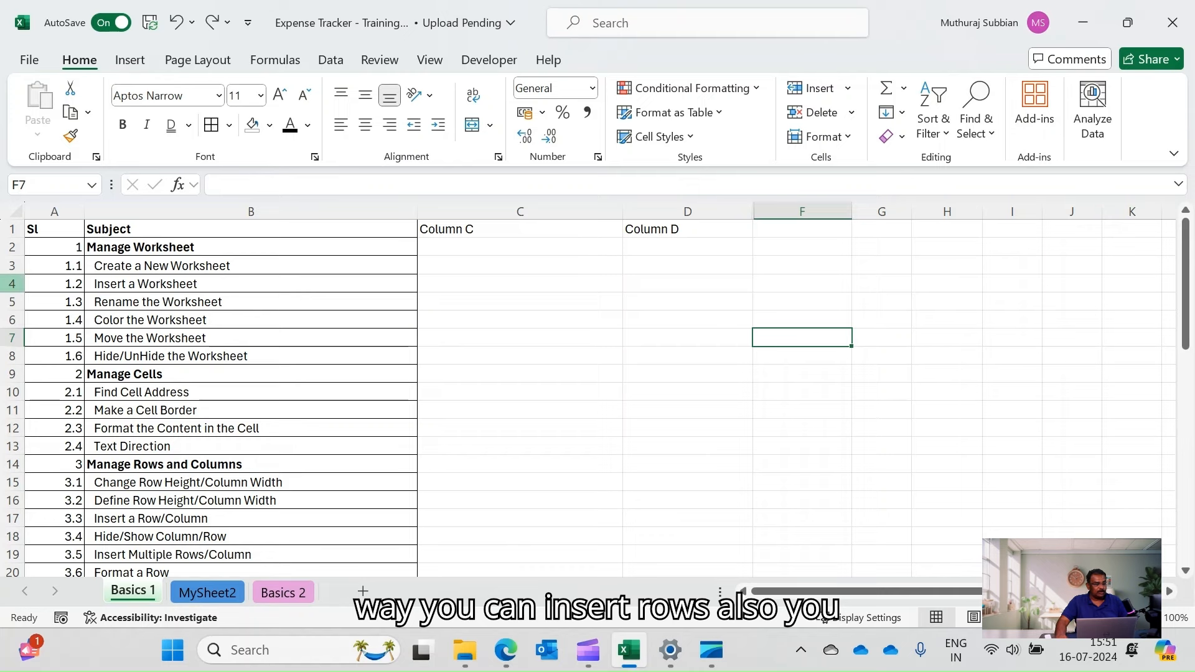
# Try inserting a single blank row above row 4, and undo the insertion.
pyautogui.click(13, 284)
pyautogui.rightClick(12, 284)
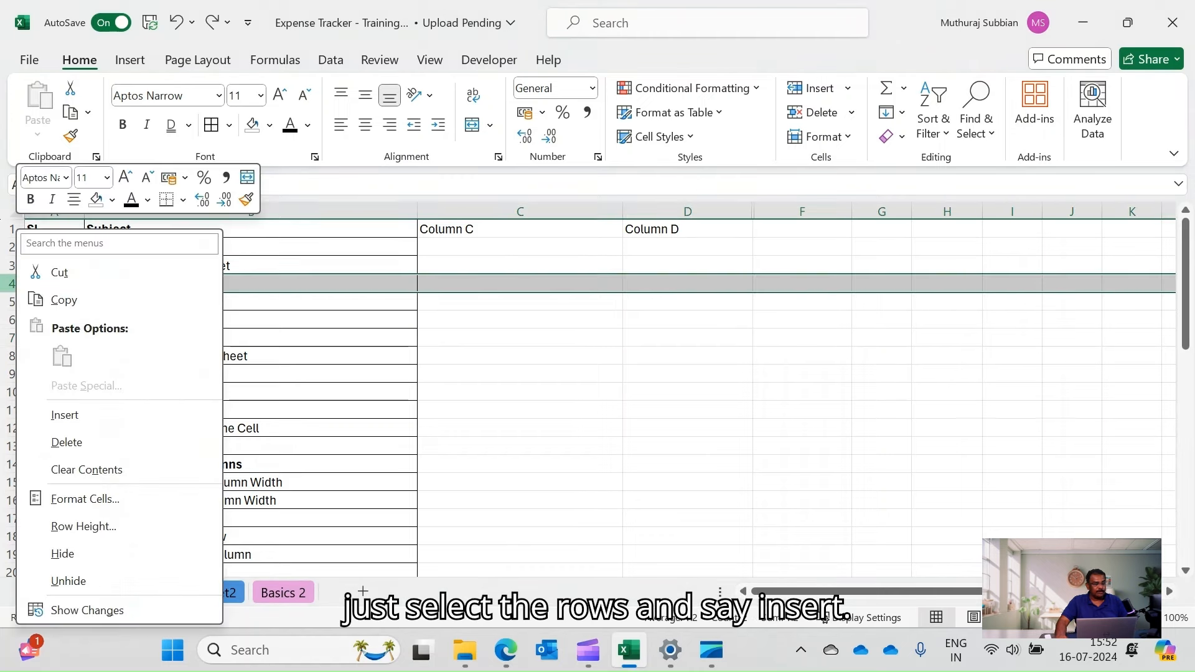
pyautogui.click(64, 415)
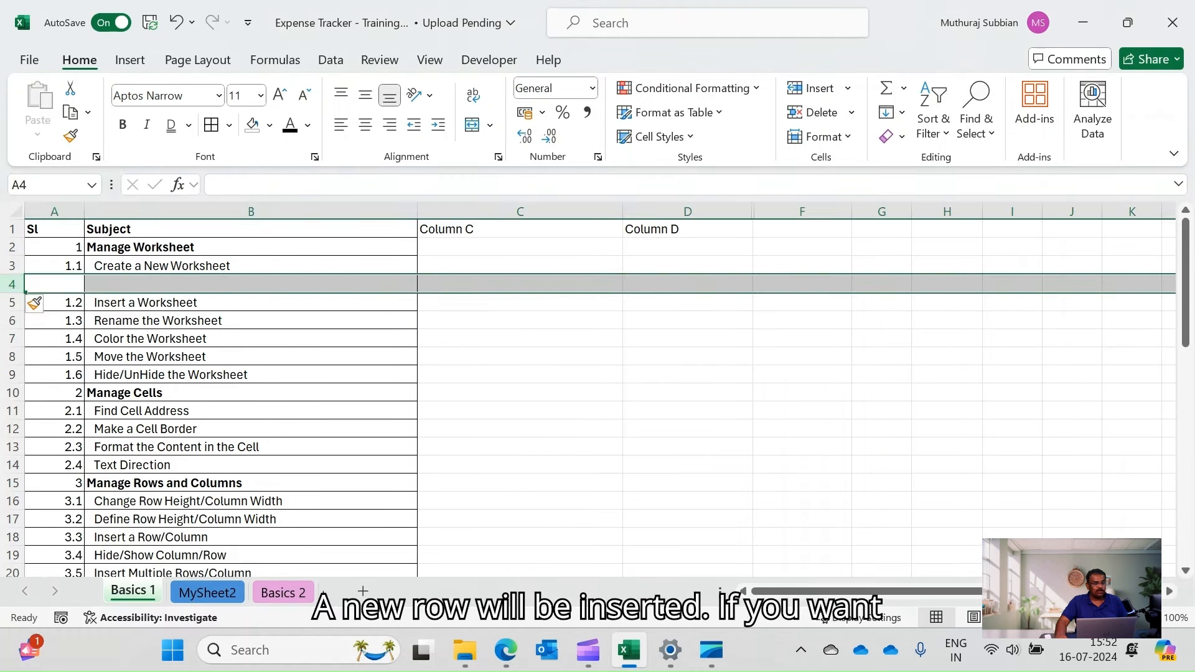
pyautogui.hotkey('ctrl', 'z')
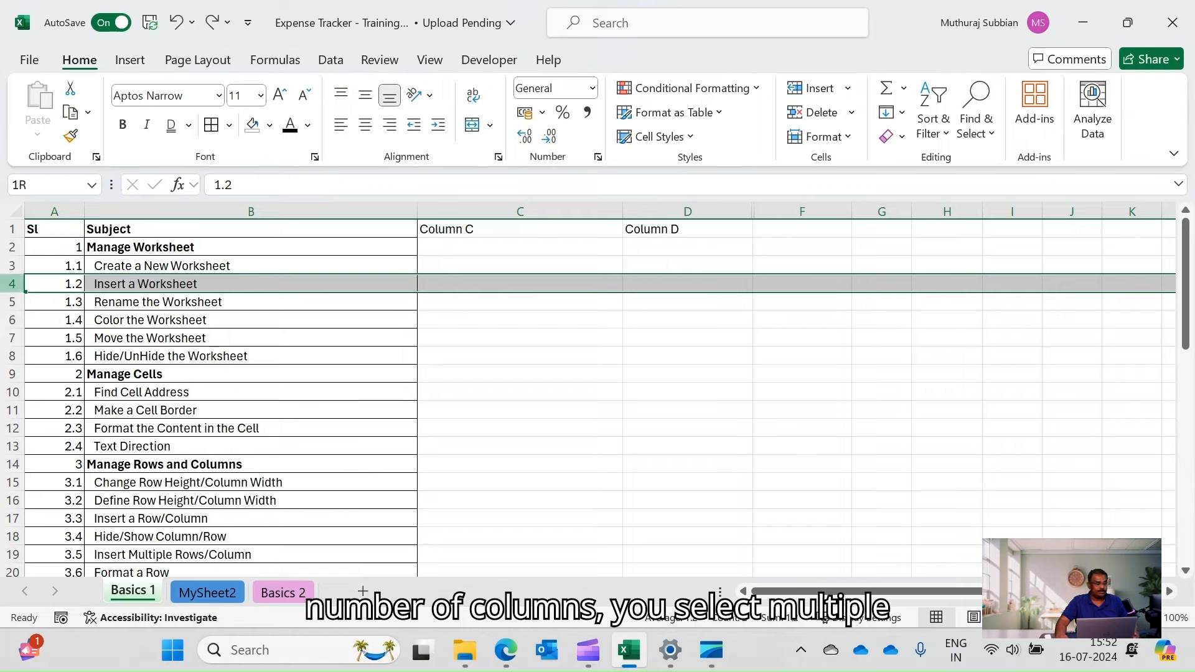
# Try inserting five blank rows at once above row 4 by selecting rows 4 to 8, and undo the insertion.
pyautogui.keyDown('shift'); pyautogui.click(12, 338); pyautogui.keyUp('shift')
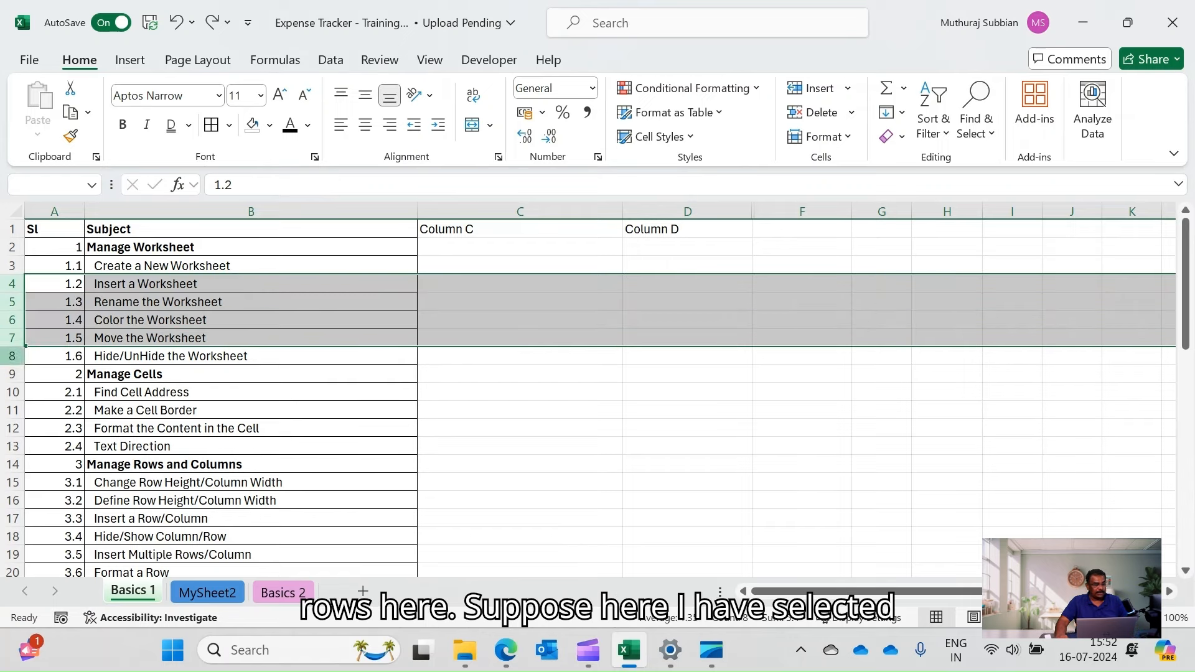
pyautogui.keyDown('shift'); pyautogui.click(13, 355); pyautogui.keyUp('shift')
pyautogui.rightClick(12, 355)
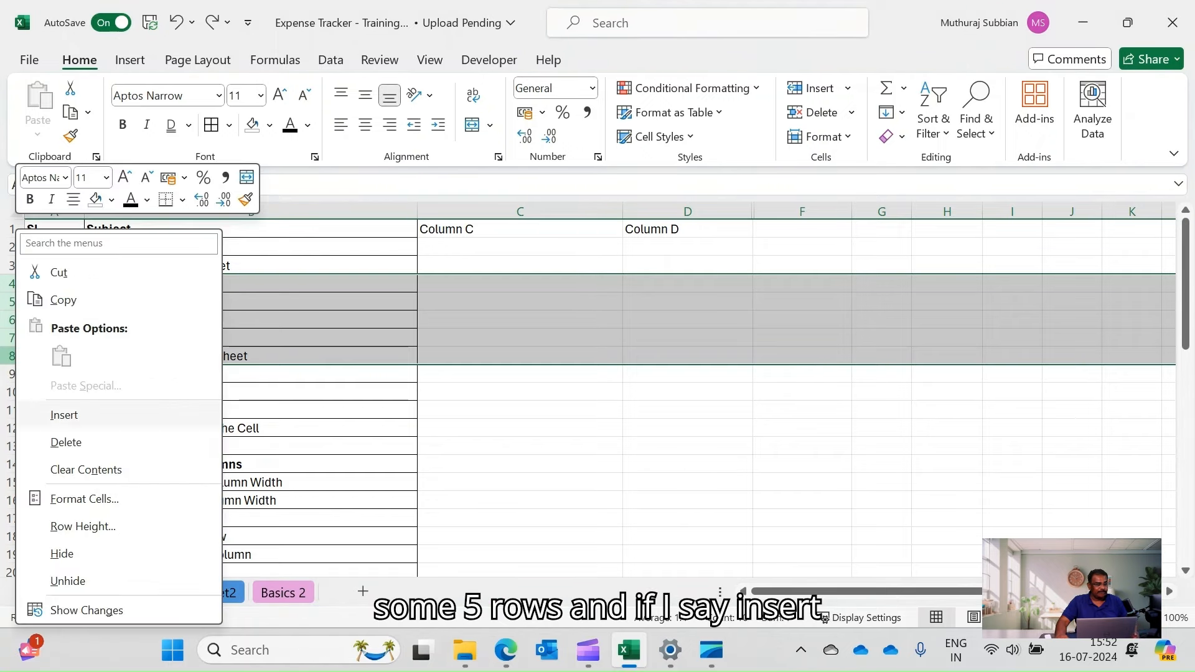
pyautogui.click(64, 415)
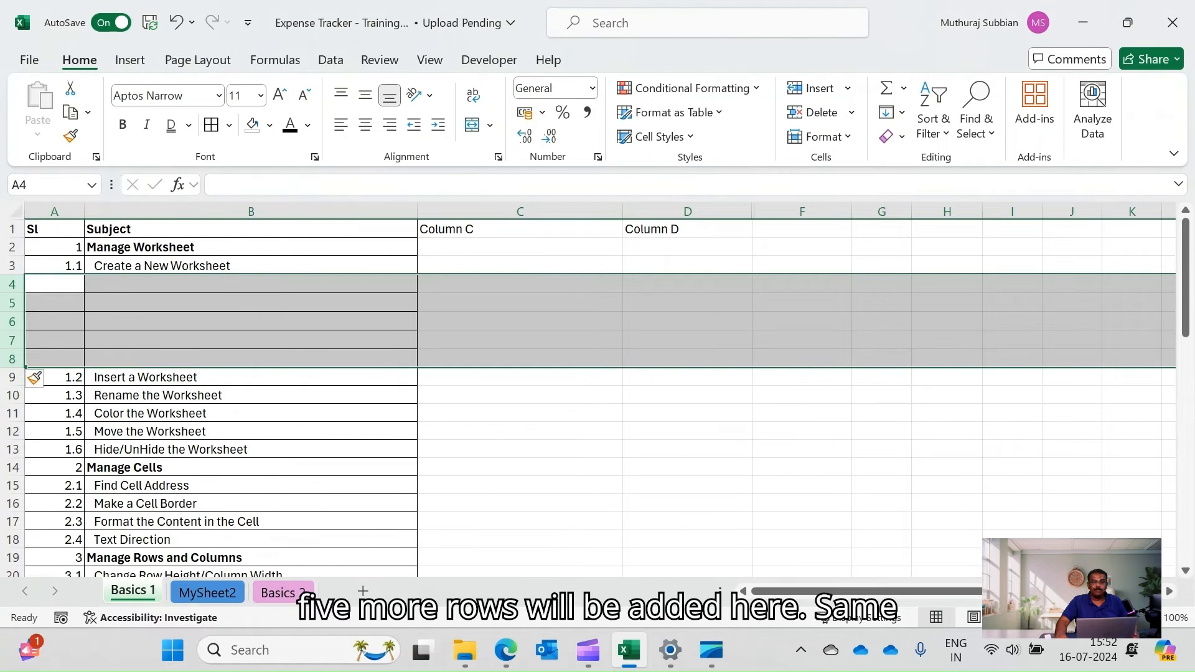
pyautogui.hotkey('ctrl', 'z')
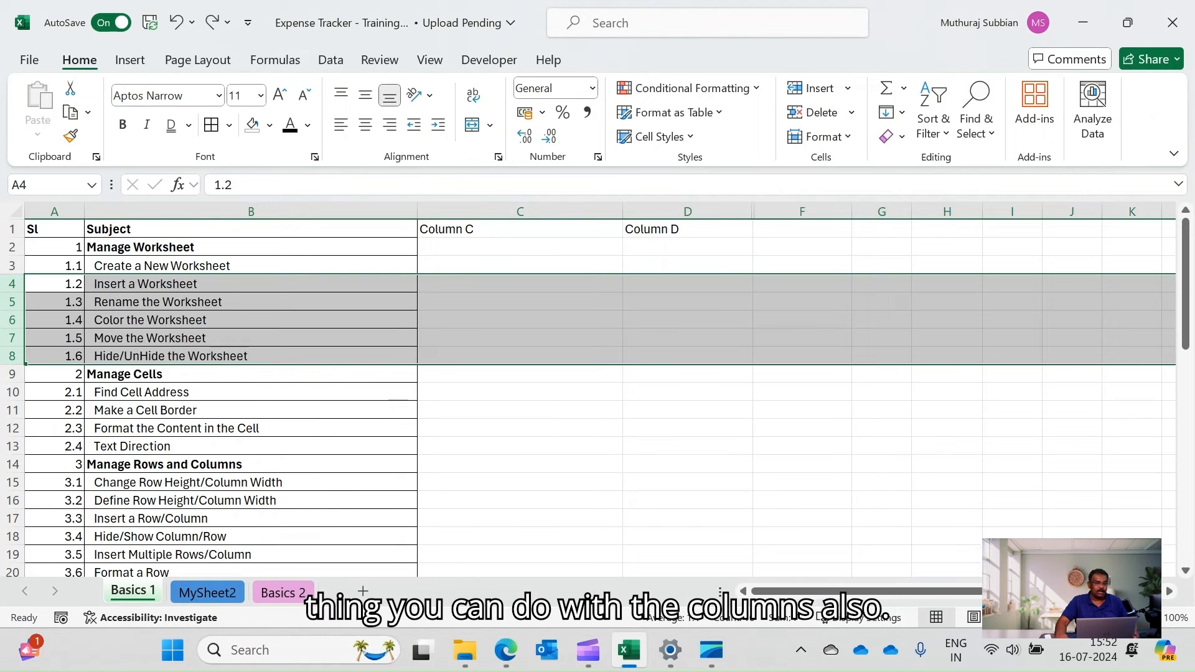
pyautogui.click(520, 338)
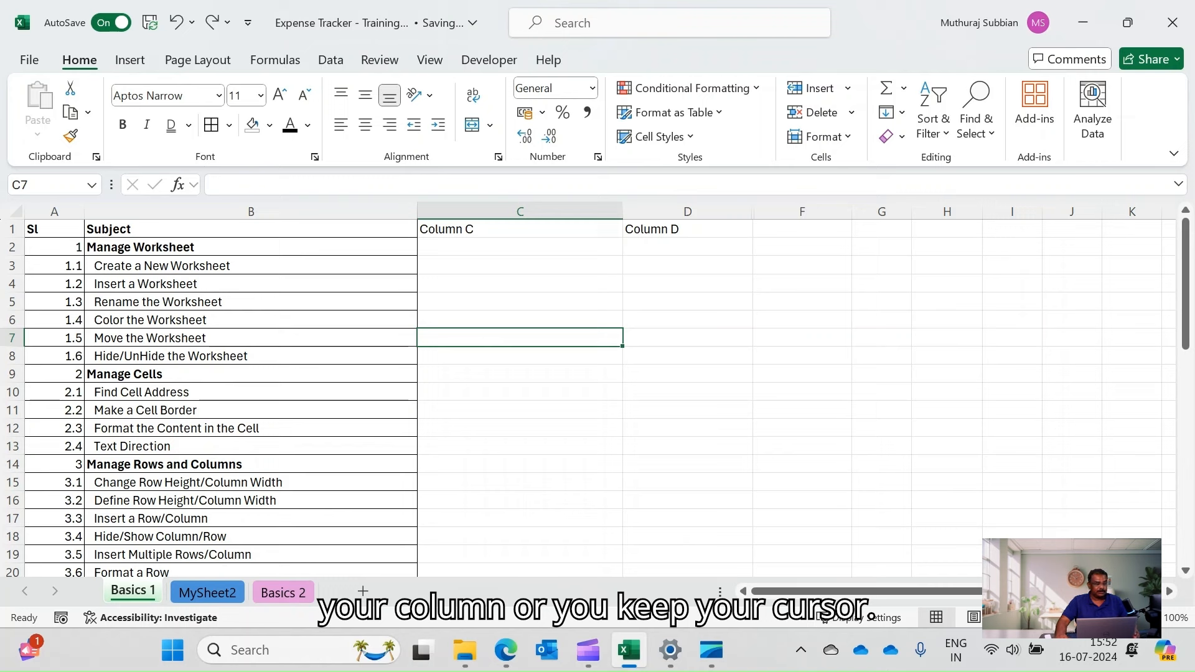
# Stretch row 4 freehand to a height of about 86.5, and set its row height to exactly 20.
pyautogui.click(13, 284)
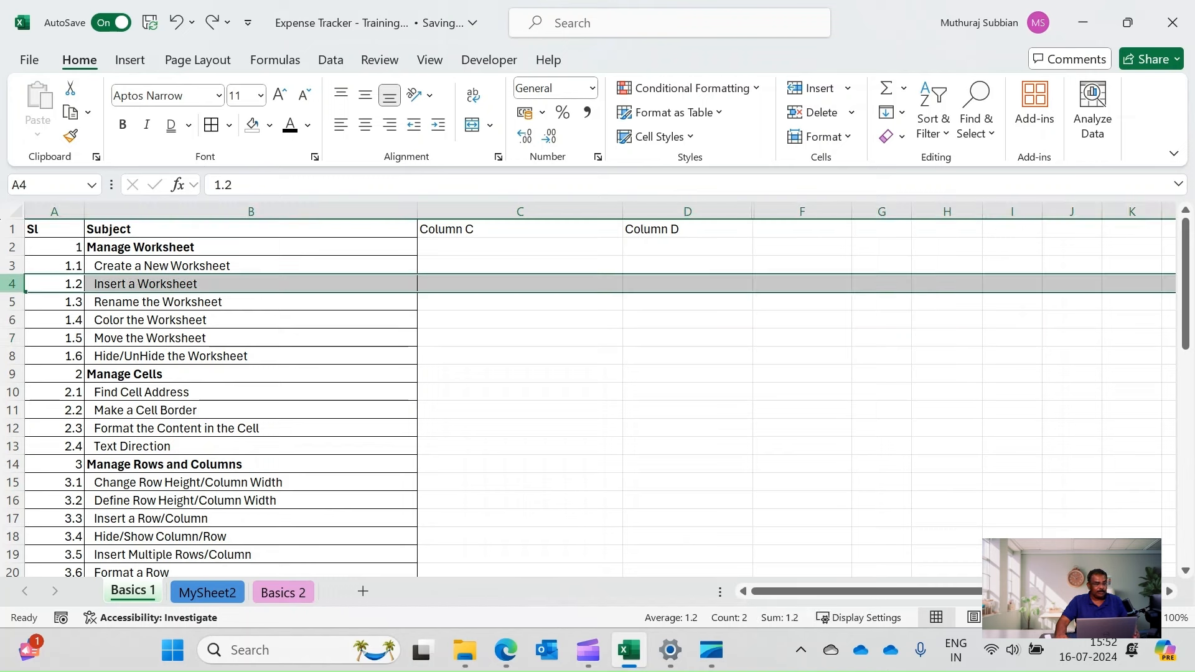
pyautogui.moveTo(13, 292); pyautogui.dragTo(13, 381)
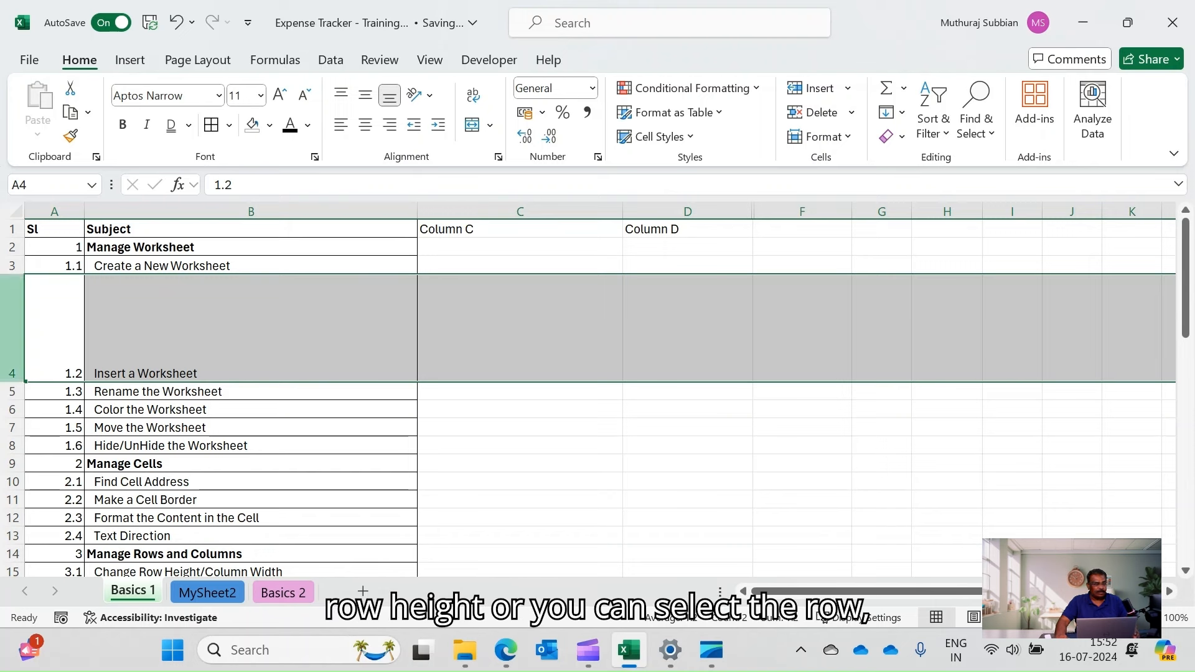
pyautogui.rightClick(11, 324)
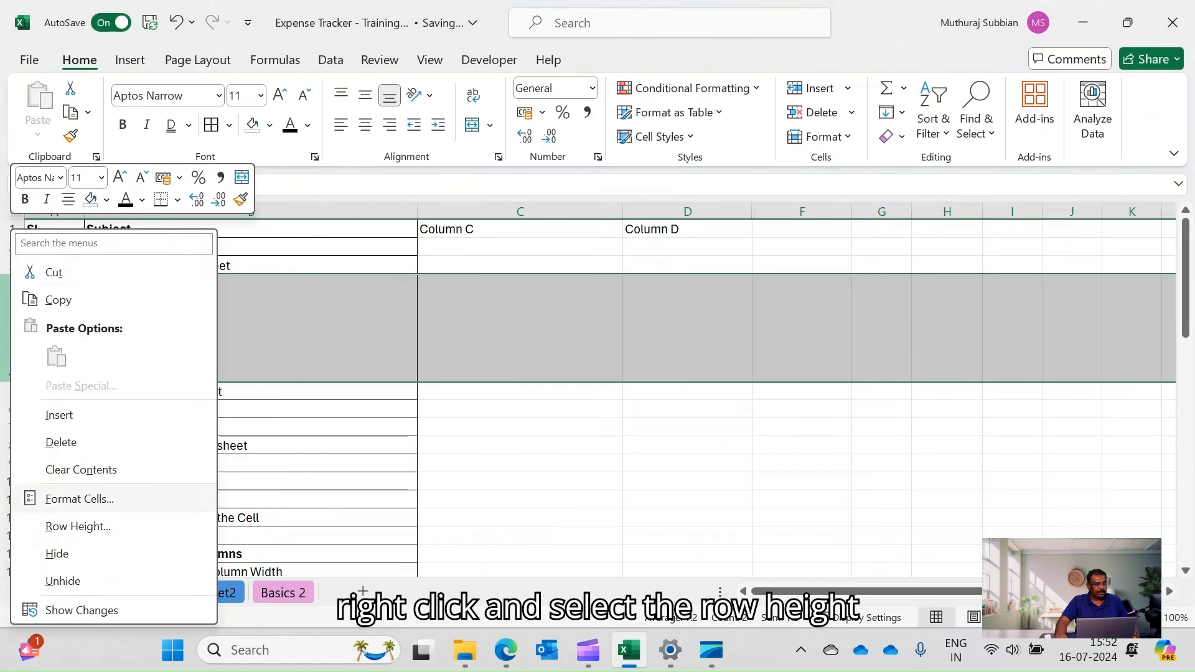
pyautogui.click(78, 526)
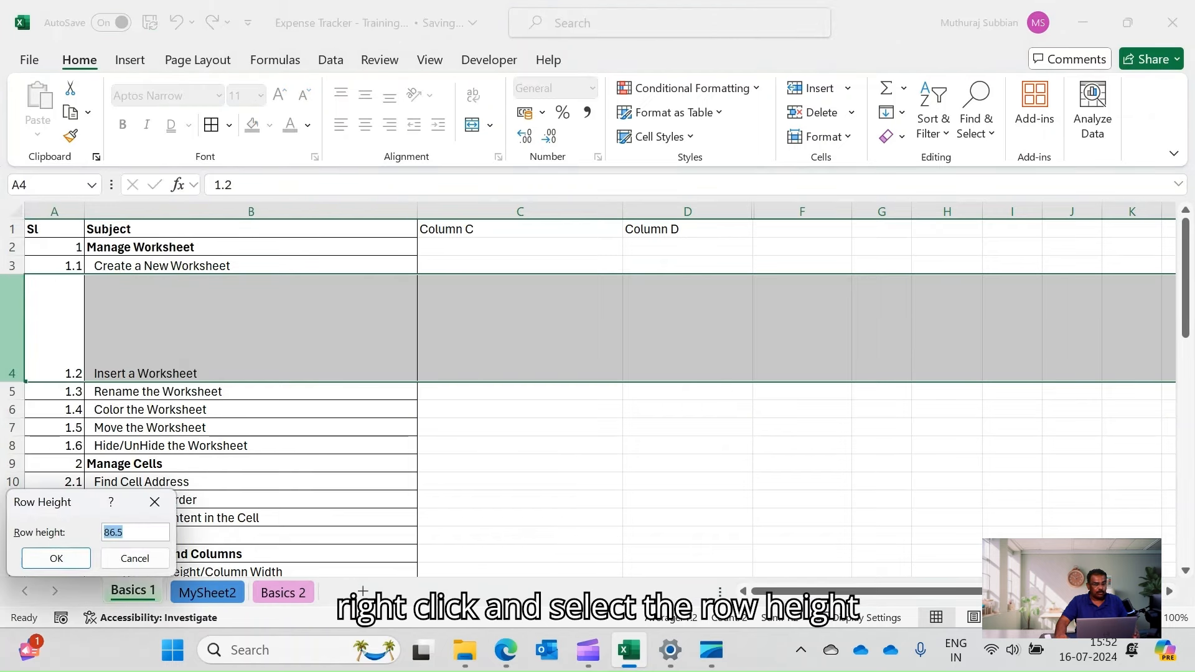
pyautogui.moveTo(75, 501); pyautogui.dragTo(596, 175)
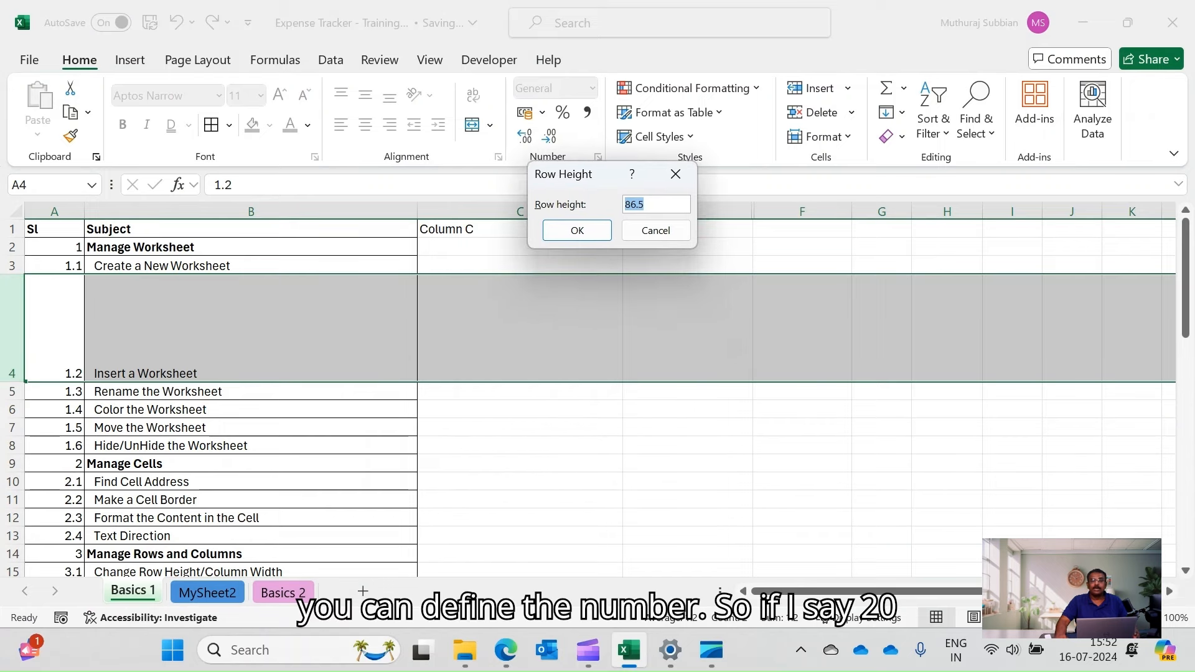
pyautogui.write('20')
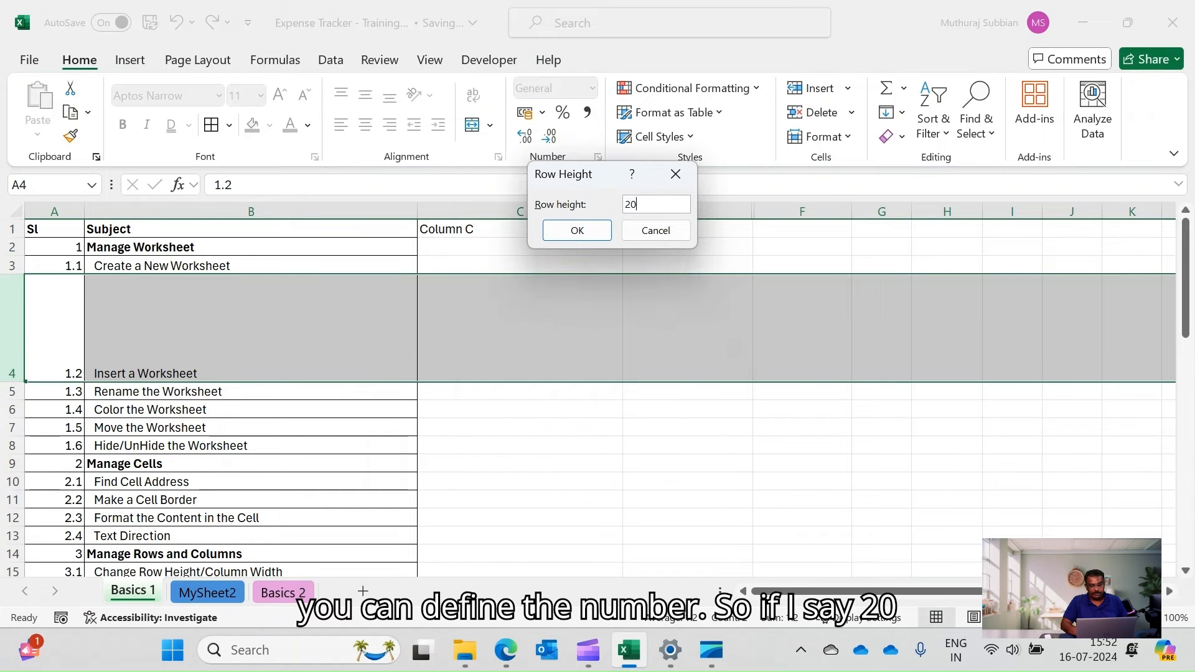
pyautogui.click(577, 230)
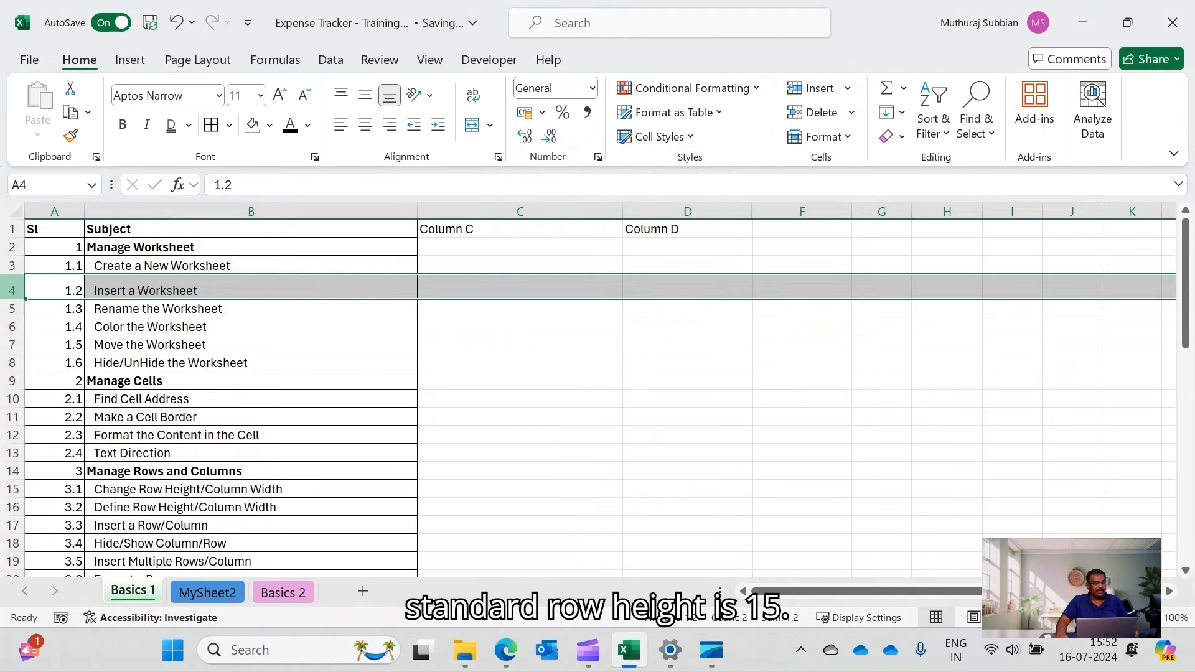
# Set the height of row 4 to 15.
pyautogui.rightClick(12, 291)
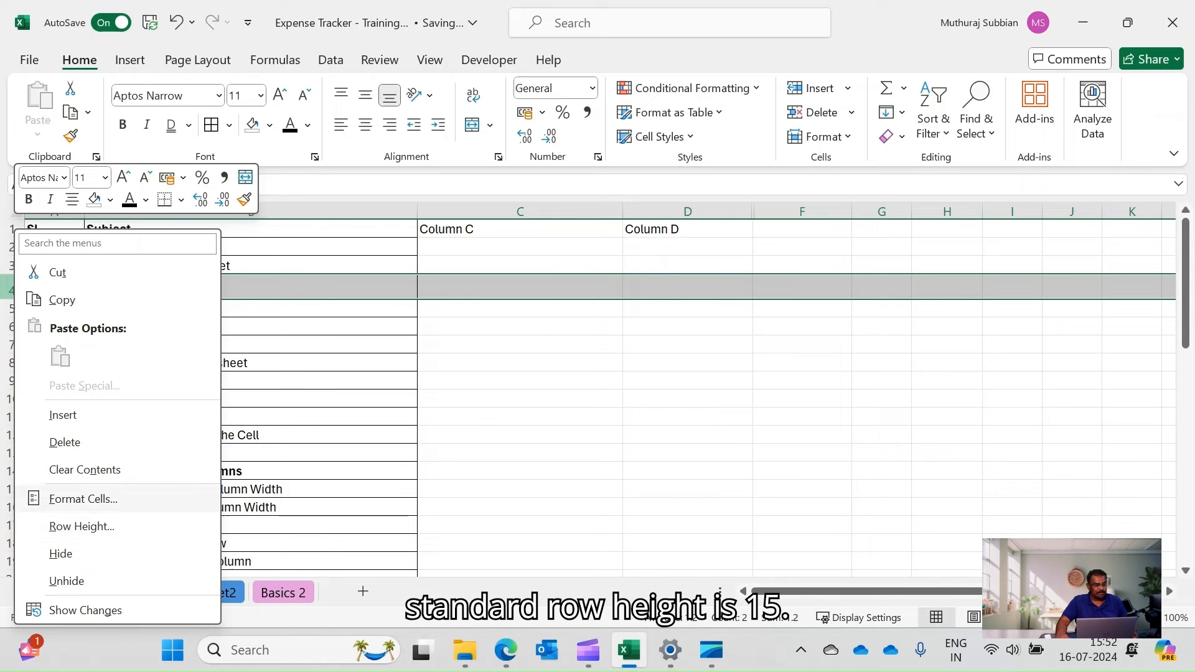
pyautogui.click(82, 526)
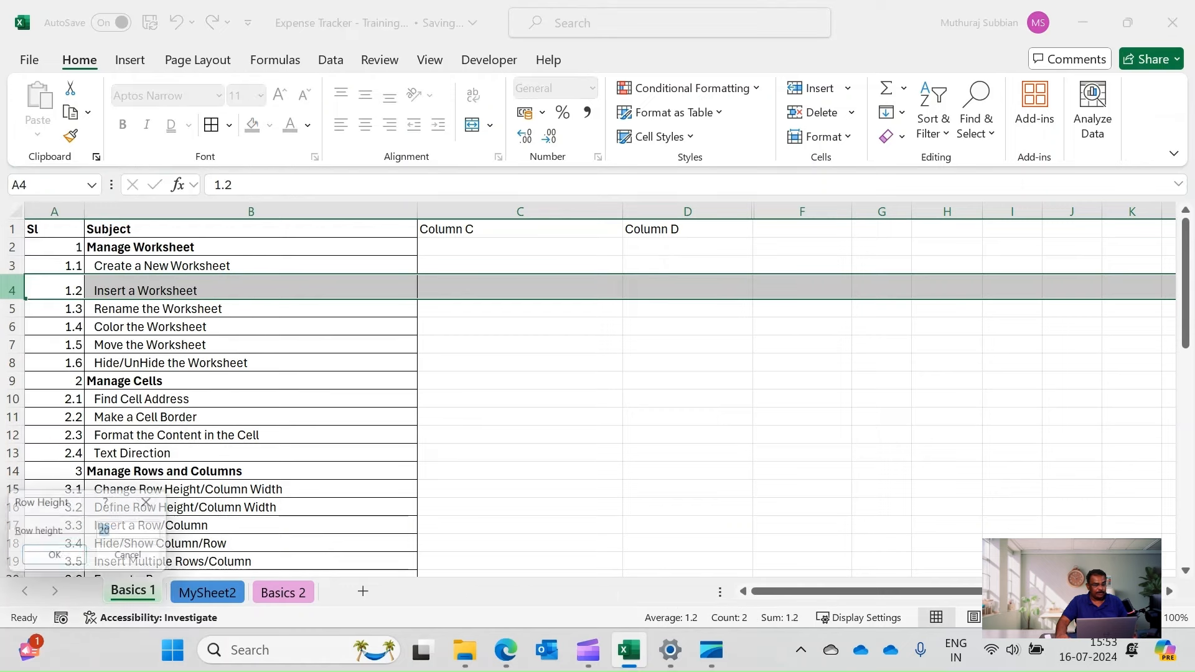
pyautogui.write('1.5')
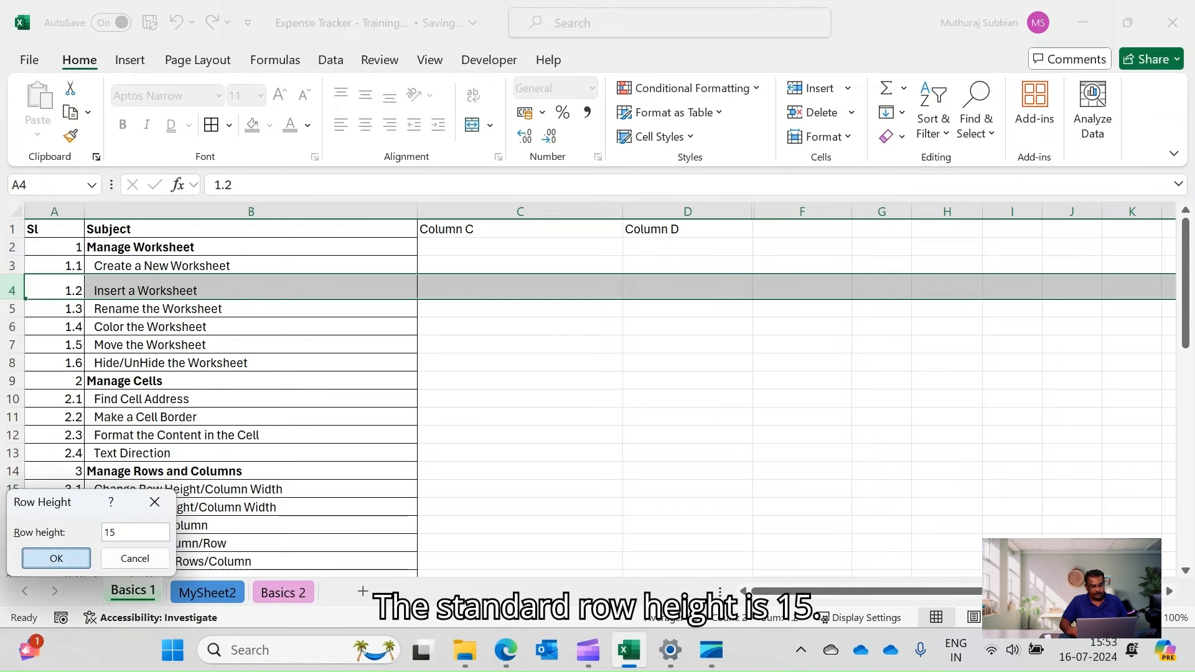
pyautogui.click(56, 558)
pyautogui.click(688, 320)
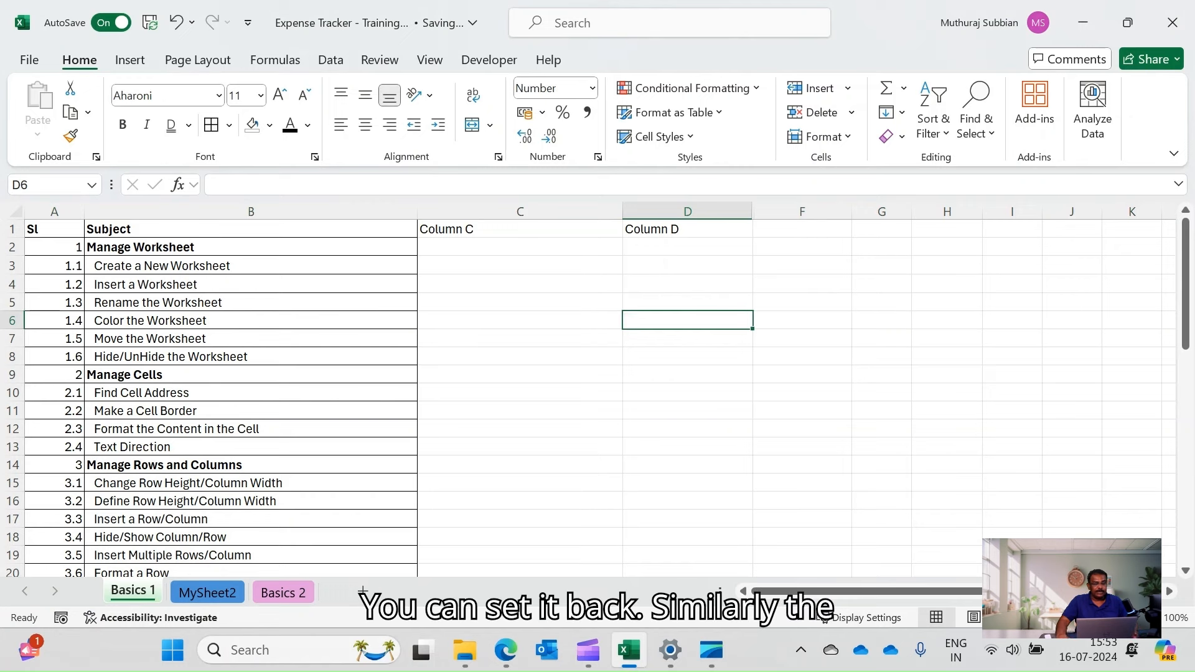
# Check the column width setting of column I and close it.
pyautogui.click(947, 212)
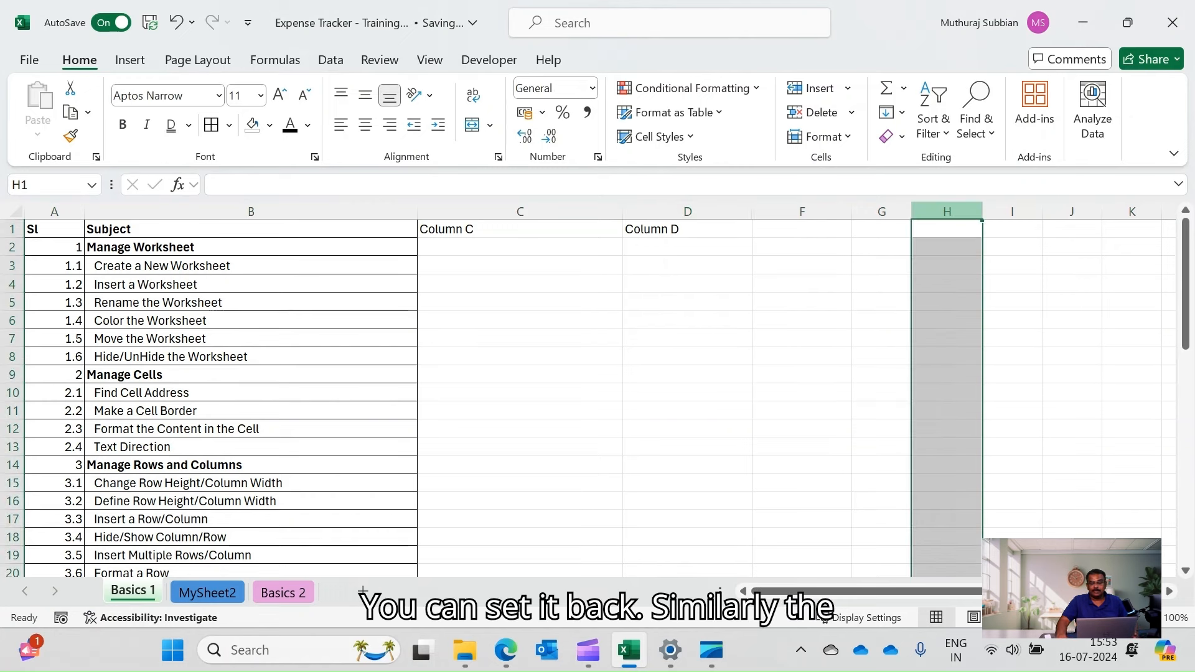
pyautogui.click(1012, 211)
pyautogui.rightClick(996, 211)
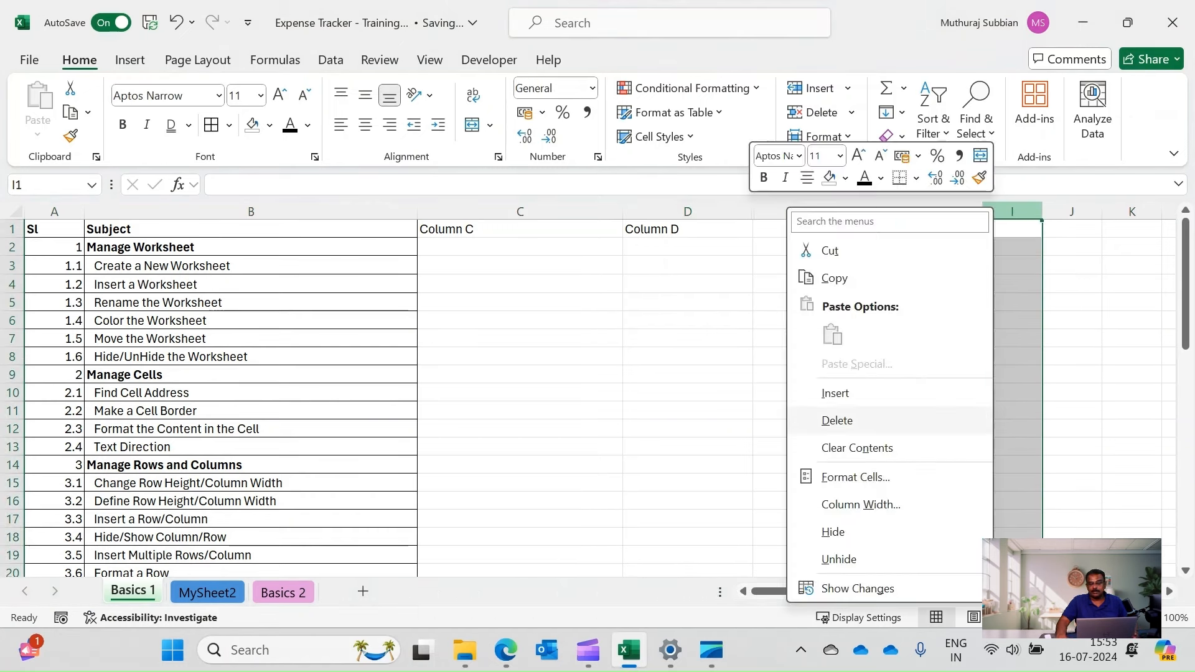
pyautogui.click(866, 504)
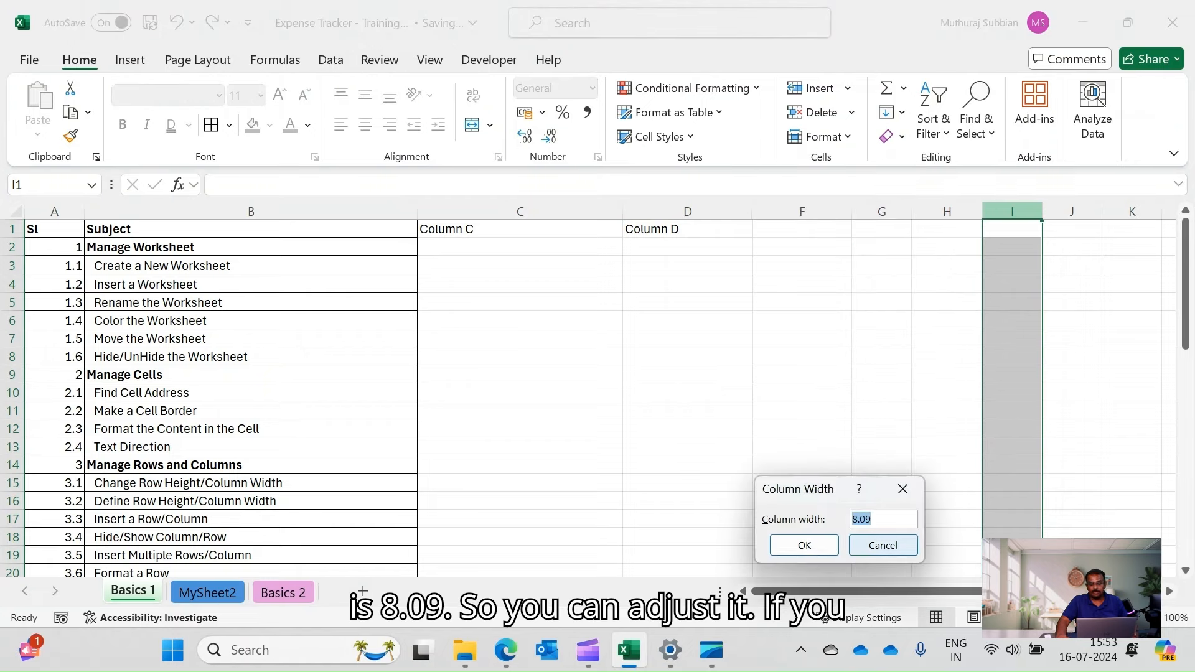
pyautogui.click(883, 546)
# Set the width of all columns from D to J to 5 in one operation.
pyautogui.click(688, 211)
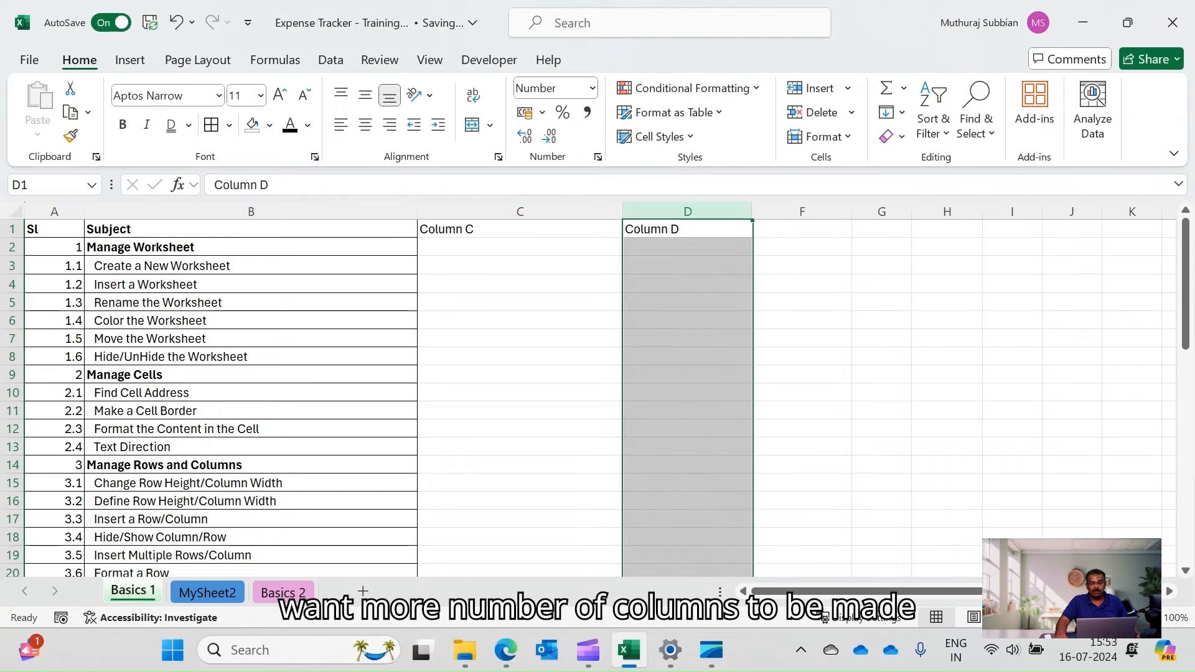
pyautogui.moveTo(785, 592); pyautogui.dragTo(801, 592)
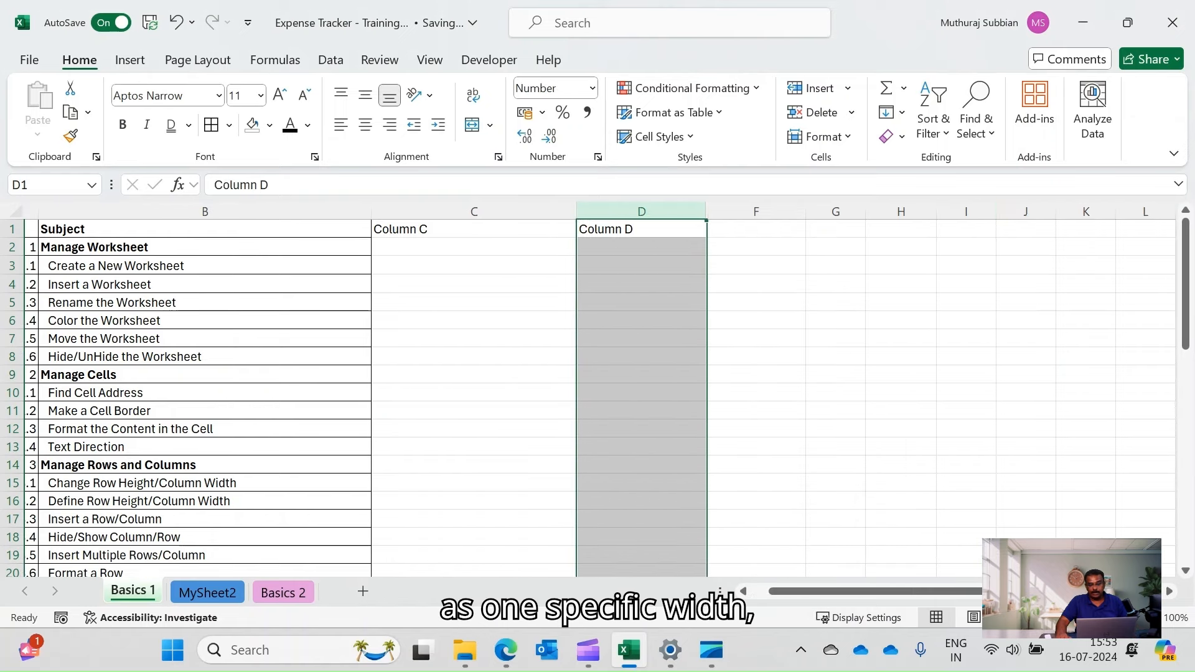
pyautogui.keyDown('shift'); pyautogui.click(1027, 212); pyautogui.keyUp('shift')
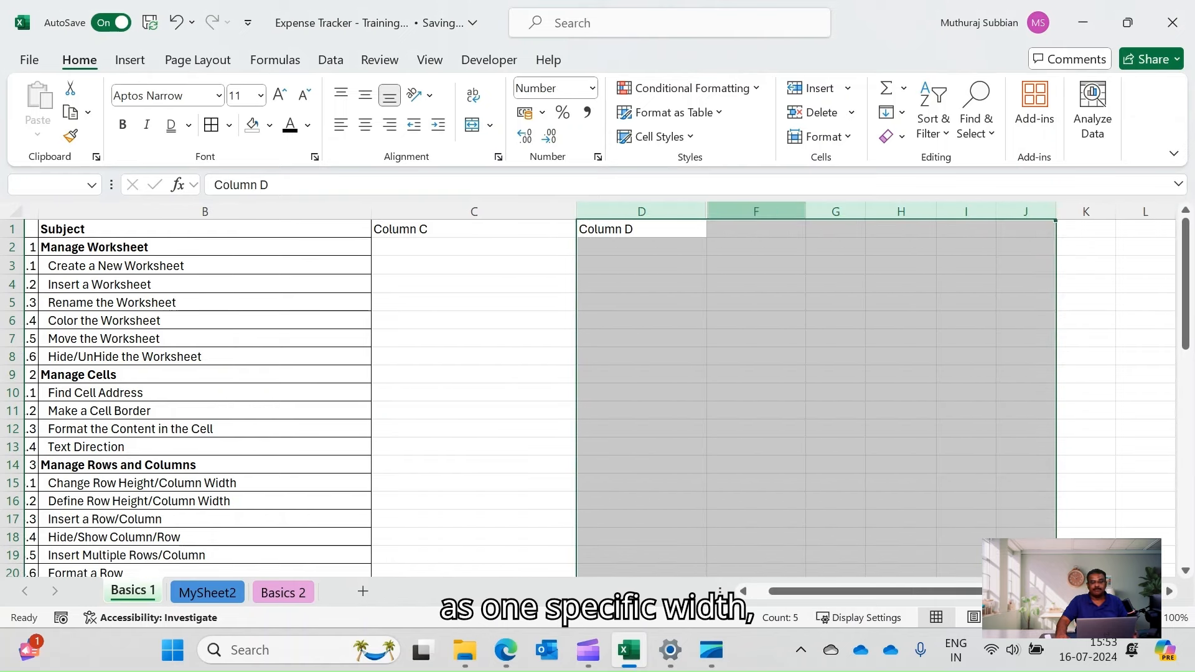
pyautogui.rightClick(751, 212)
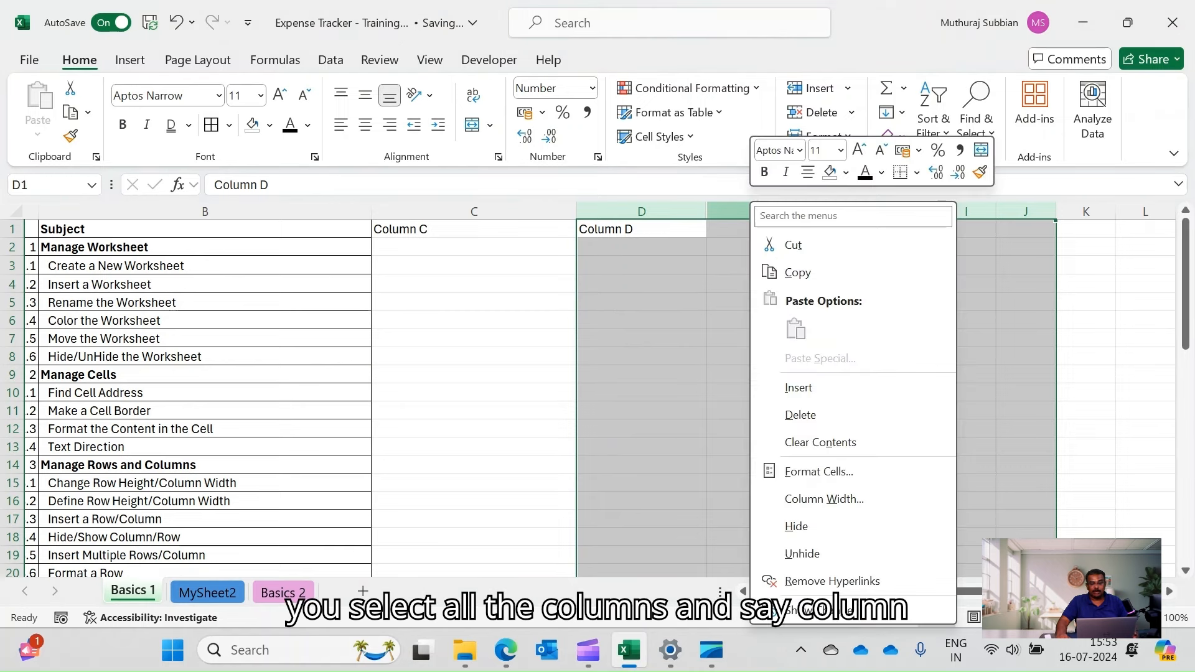
pyautogui.click(824, 499)
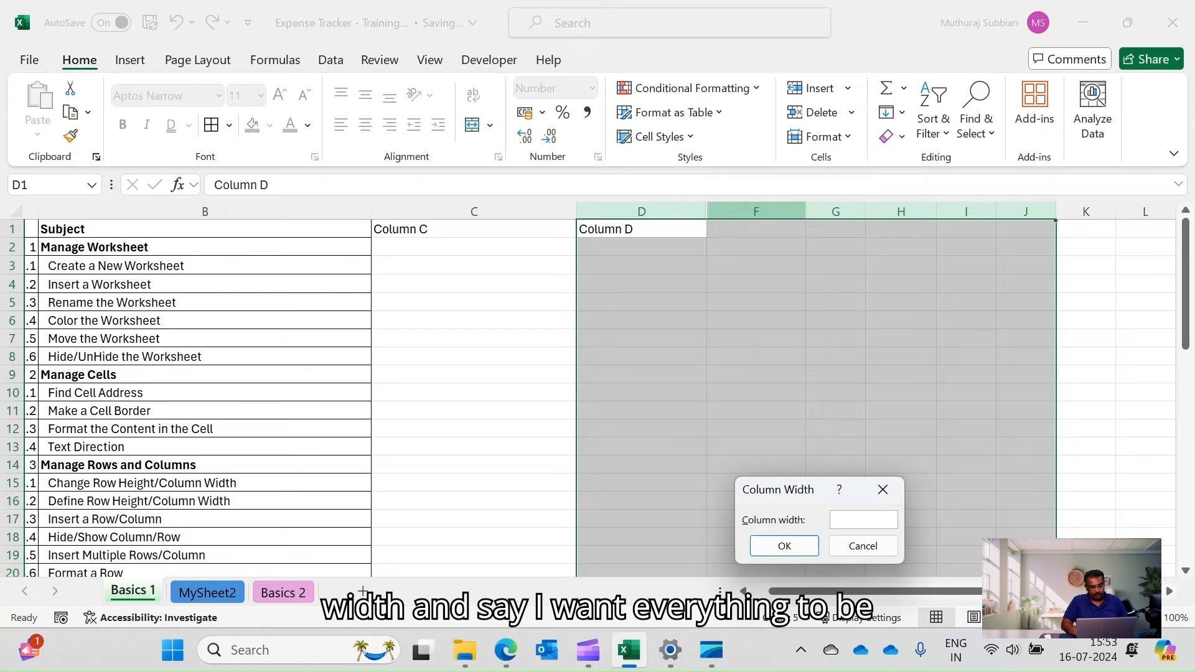
pyautogui.write('5')
pyautogui.press('Return')
pyautogui.click(876, 356)
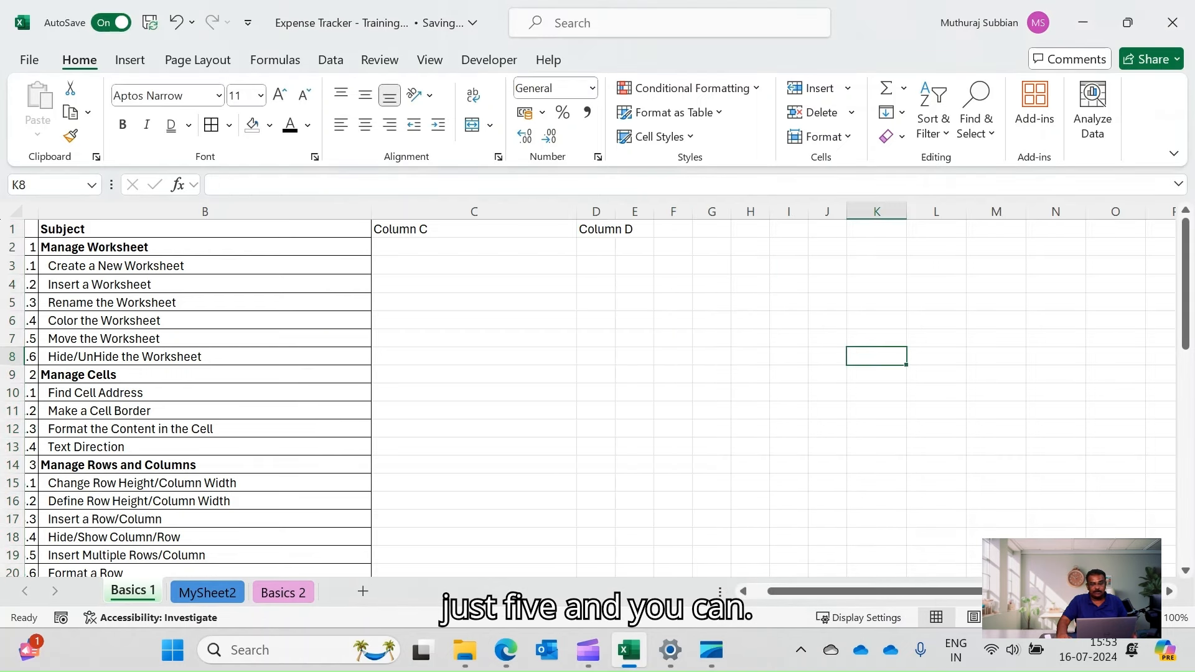
# Hide rows 10 to 13, the four items listed under Manage Cells.
pyautogui.click(614, 231)
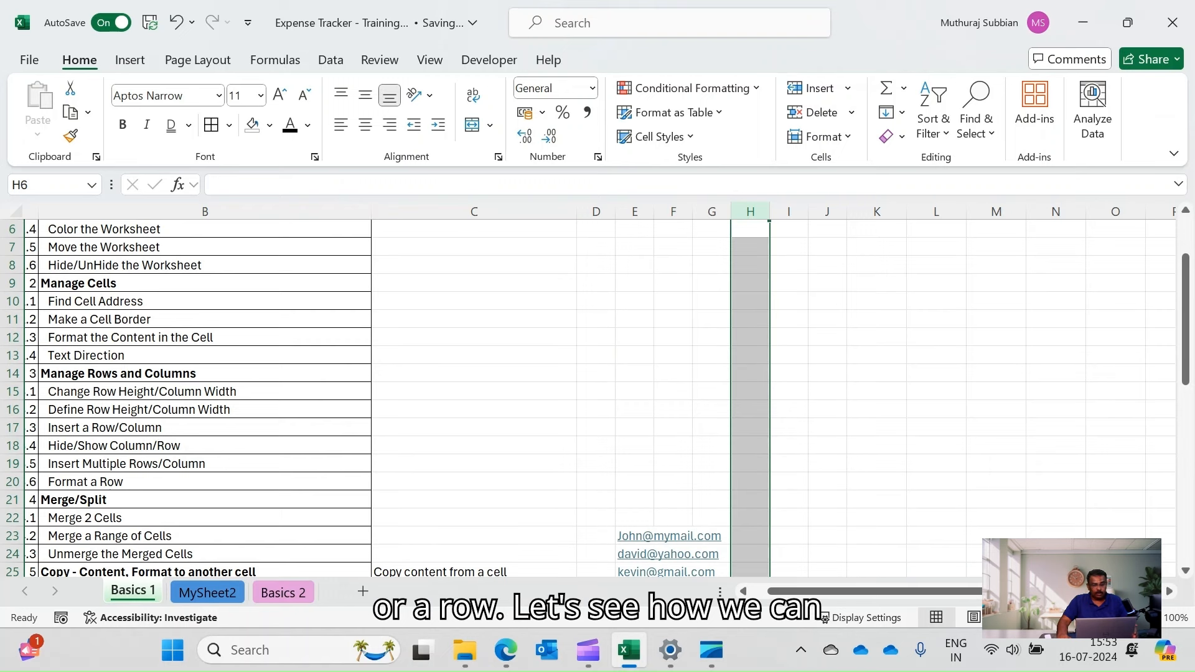
pyautogui.click(474, 338)
pyautogui.moveTo(795, 591); pyautogui.dragTo(778, 591)
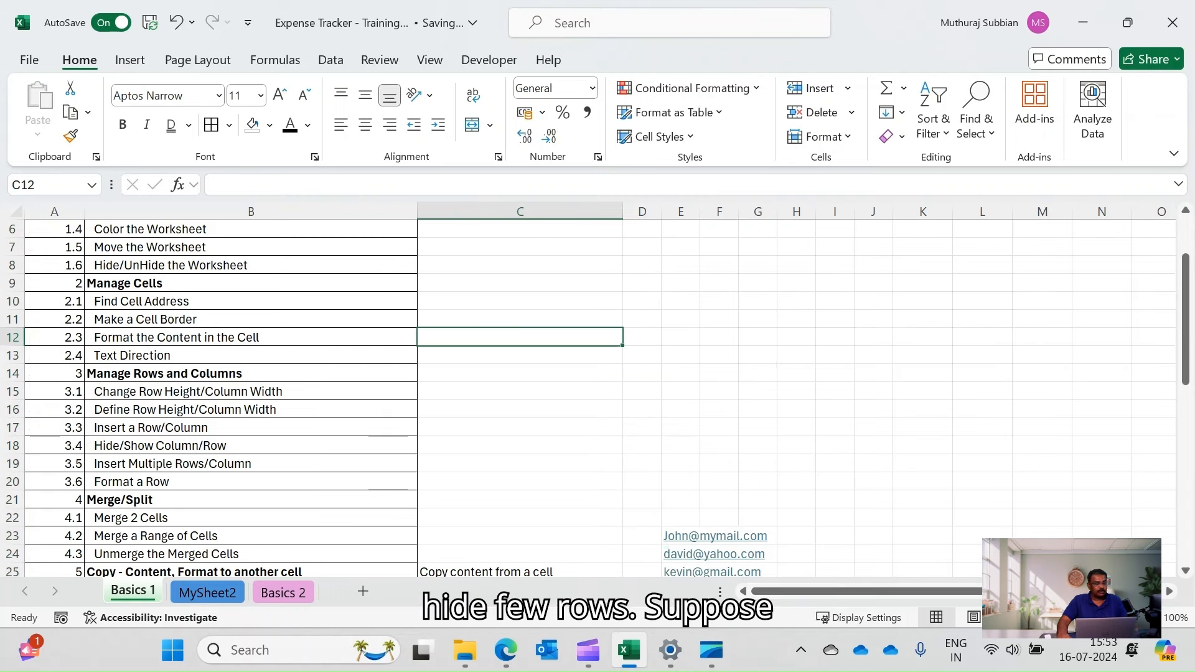
pyautogui.click(12, 301)
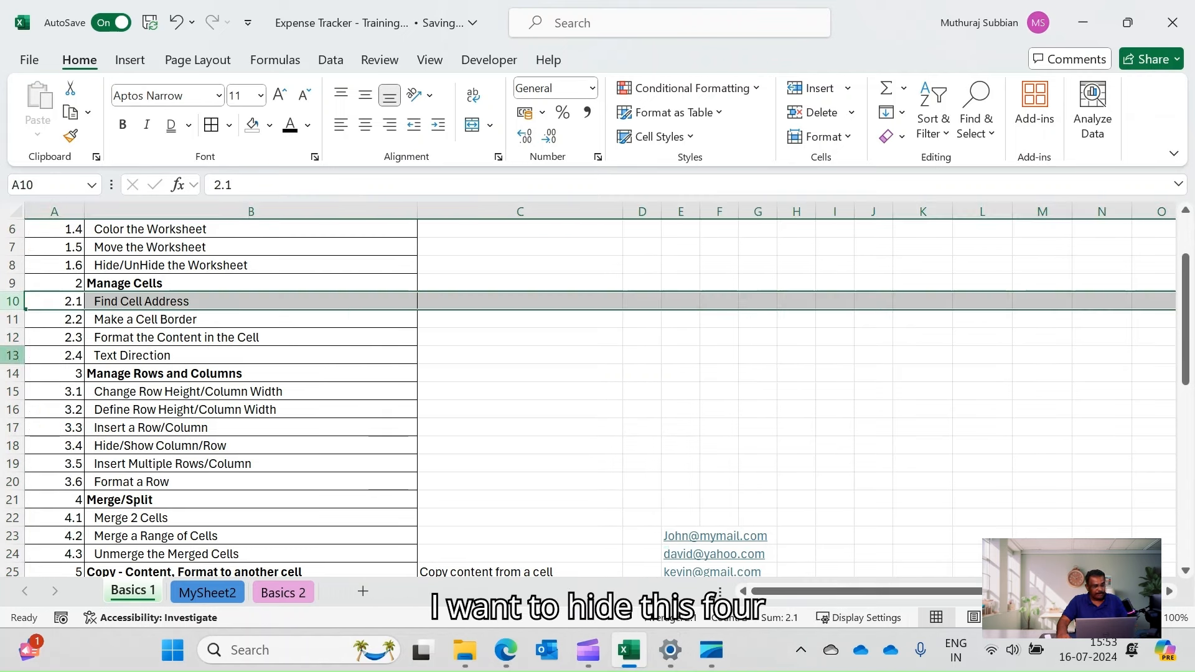
pyautogui.keyDown('shift'); pyautogui.click(13, 355); pyautogui.keyUp('shift')
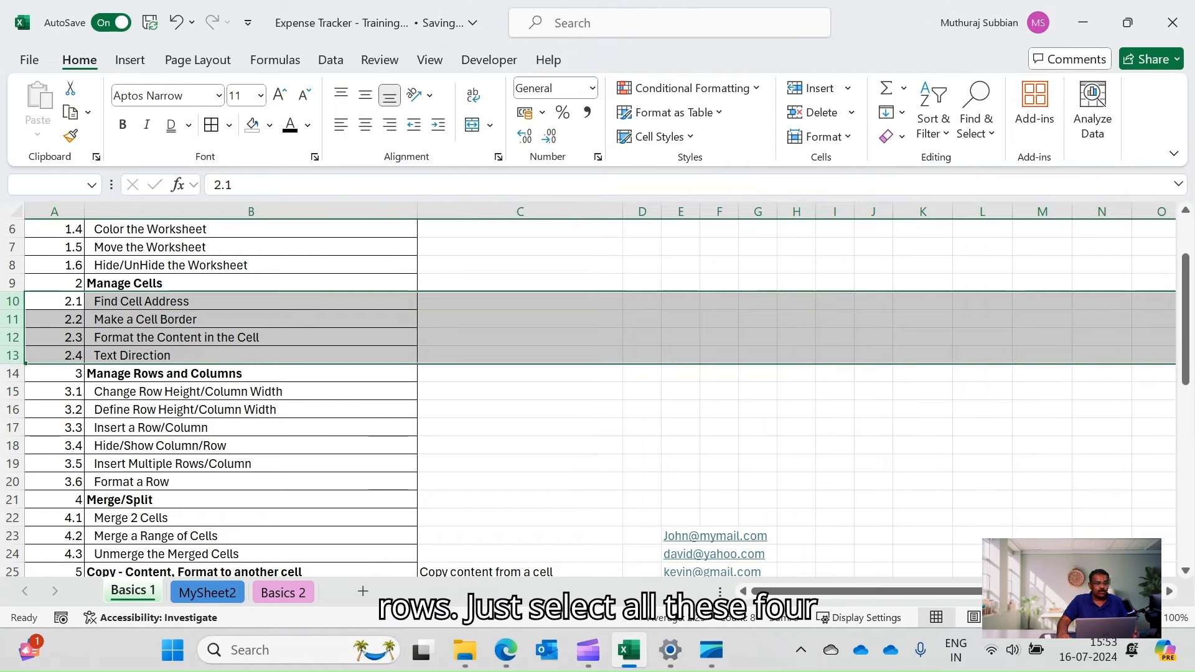
pyautogui.rightClick(15, 354)
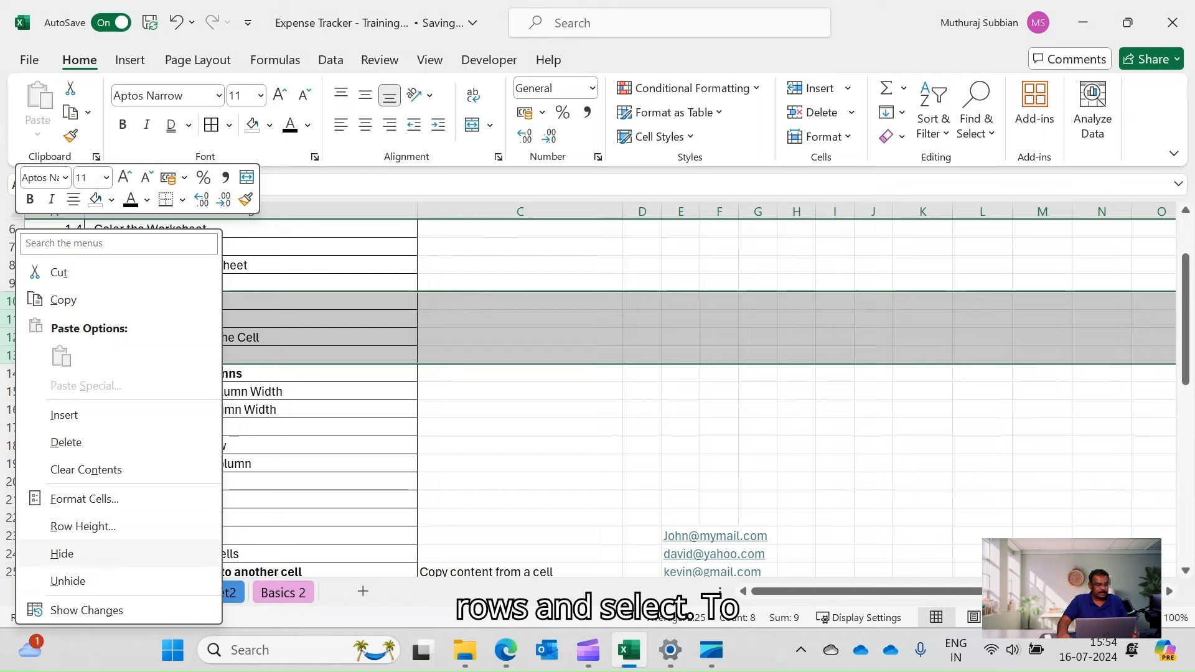
pyautogui.click(62, 553)
pyautogui.click(642, 320)
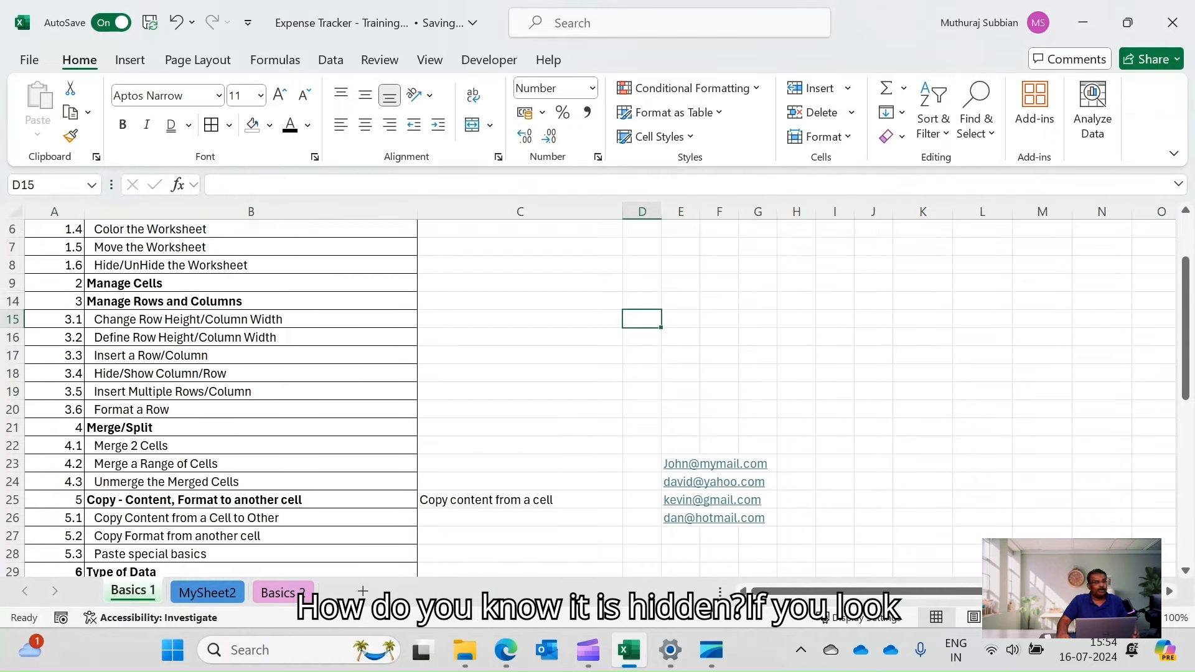
# Unhide rows 10 to 13 by selecting the rows on either side of them, Manage Cells and Manage Rows and Columns.
pyautogui.click(12, 283)
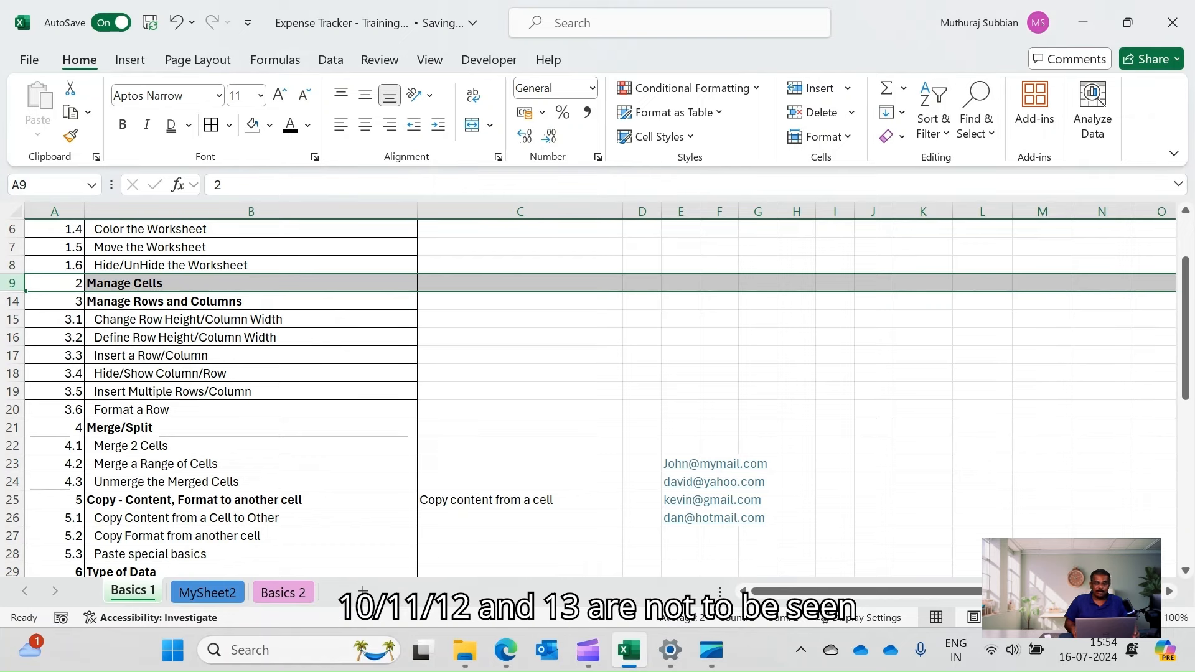
pyautogui.click(55, 301)
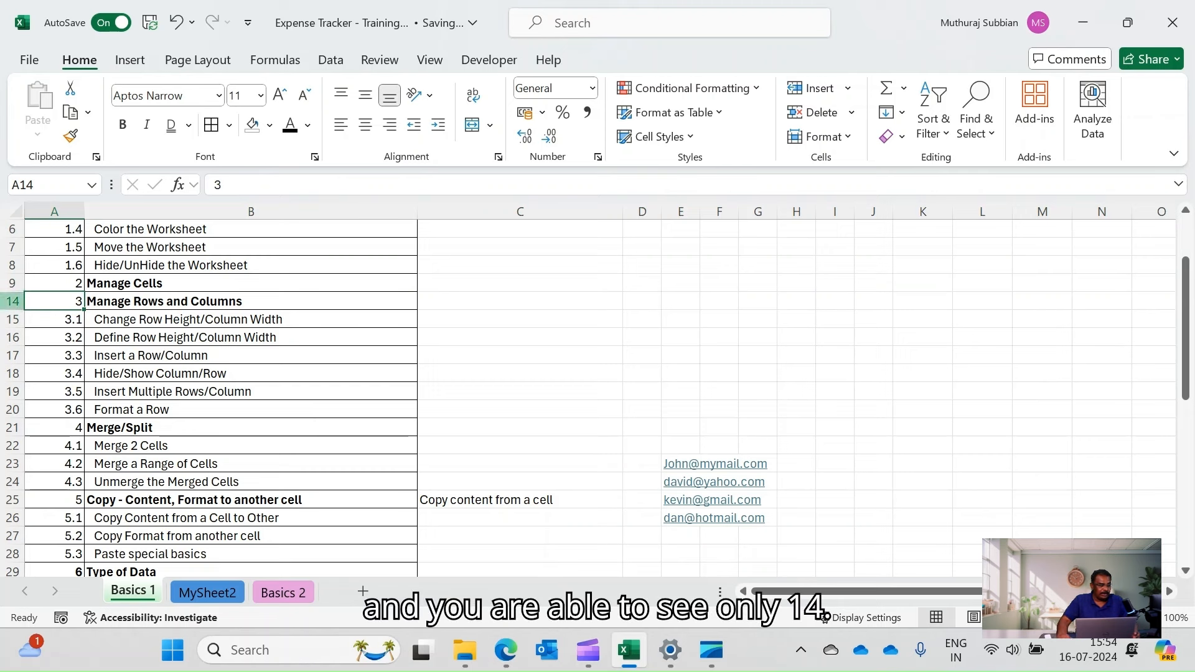
pyautogui.hotkey('shift', 'space')
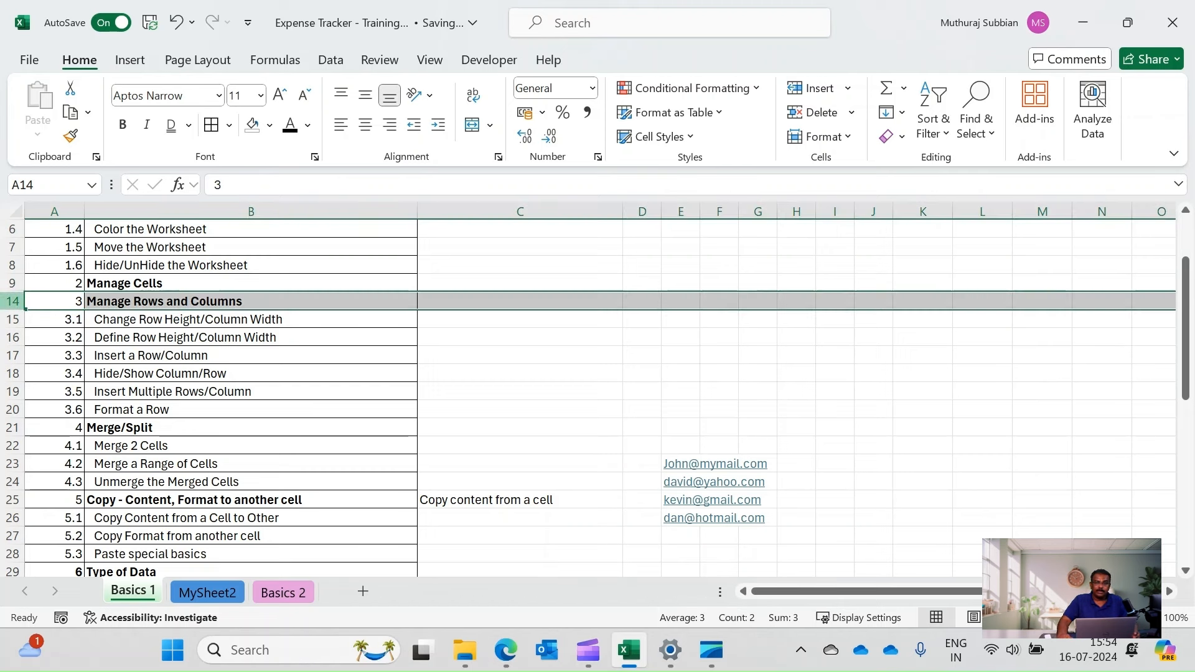
pyautogui.moveTo(13, 283); pyautogui.dragTo(14, 306)
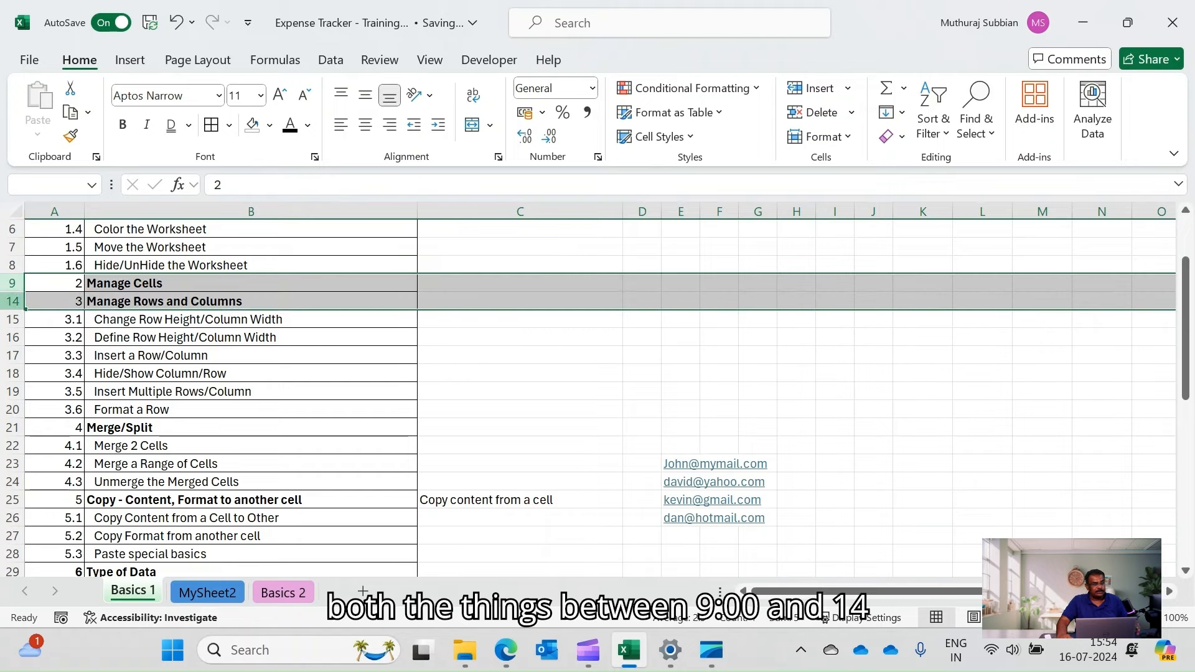
pyautogui.rightClick(13, 301)
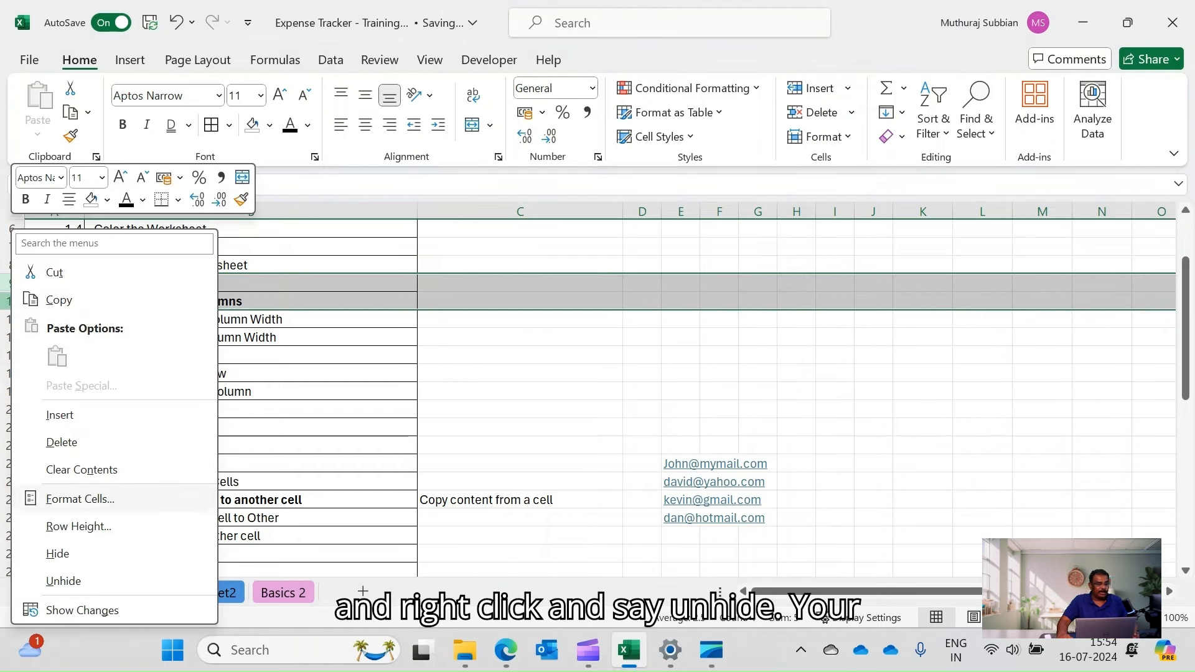
pyautogui.click(64, 581)
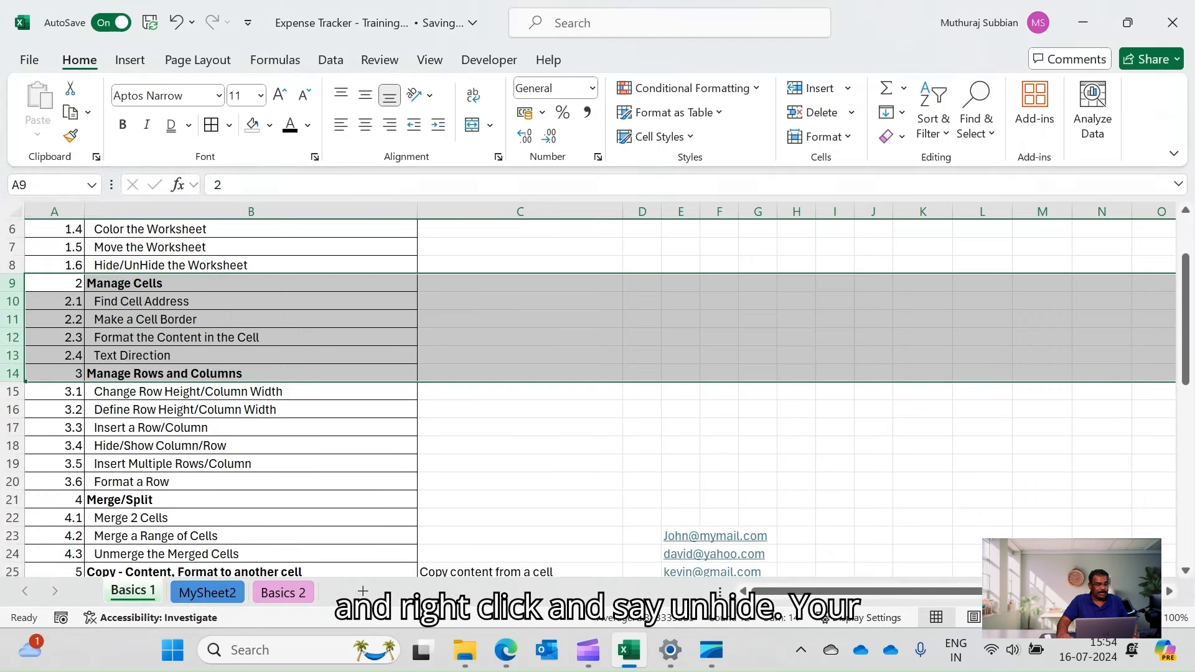
pyautogui.click(519, 337)
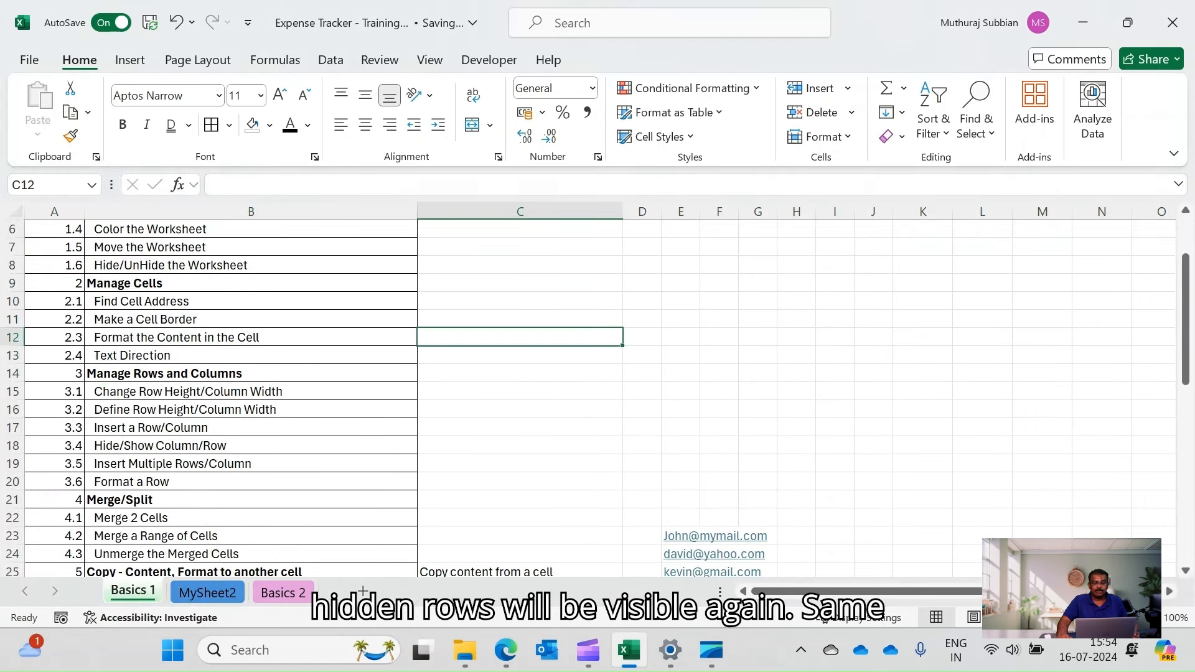
# Hide columns D to H in one operation.
pyautogui.click(642, 212)
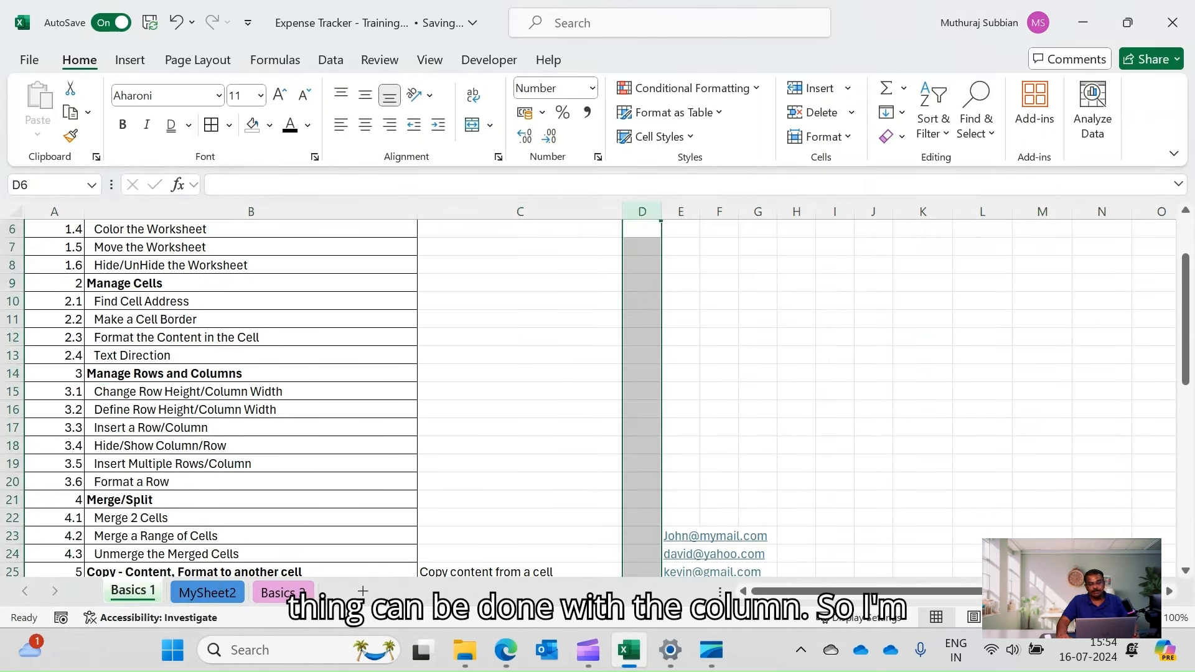
pyautogui.keyDown('shift'); pyautogui.click(796, 211); pyautogui.keyUp('shift')
pyautogui.rightClick(798, 211)
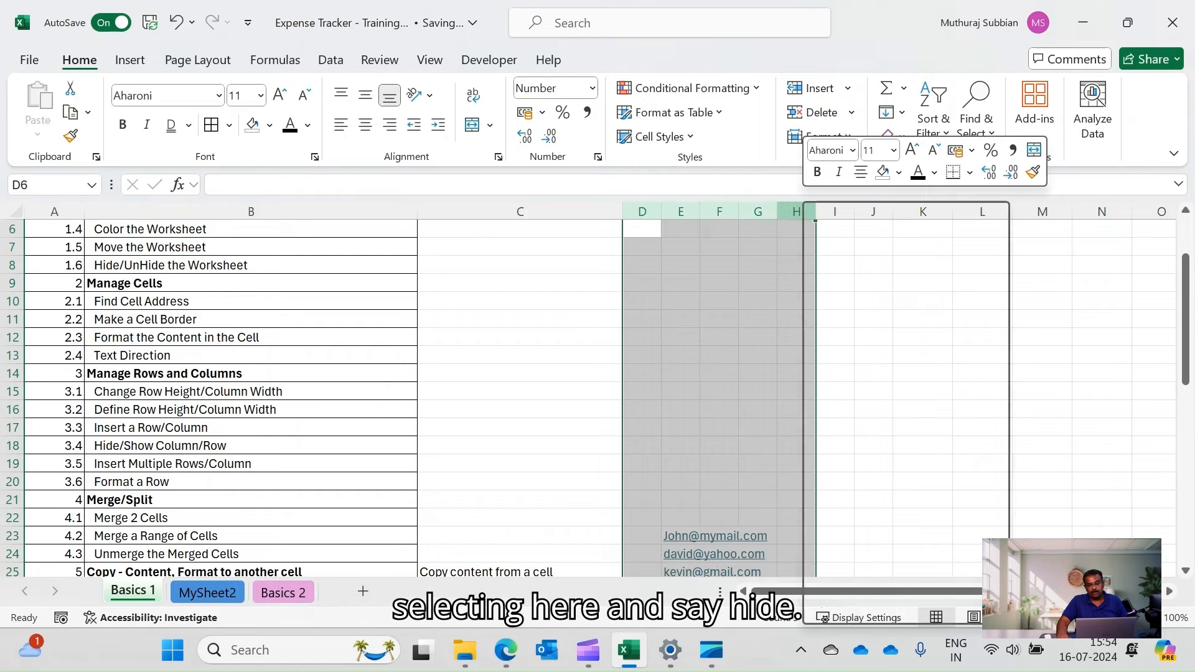
pyautogui.click(849, 526)
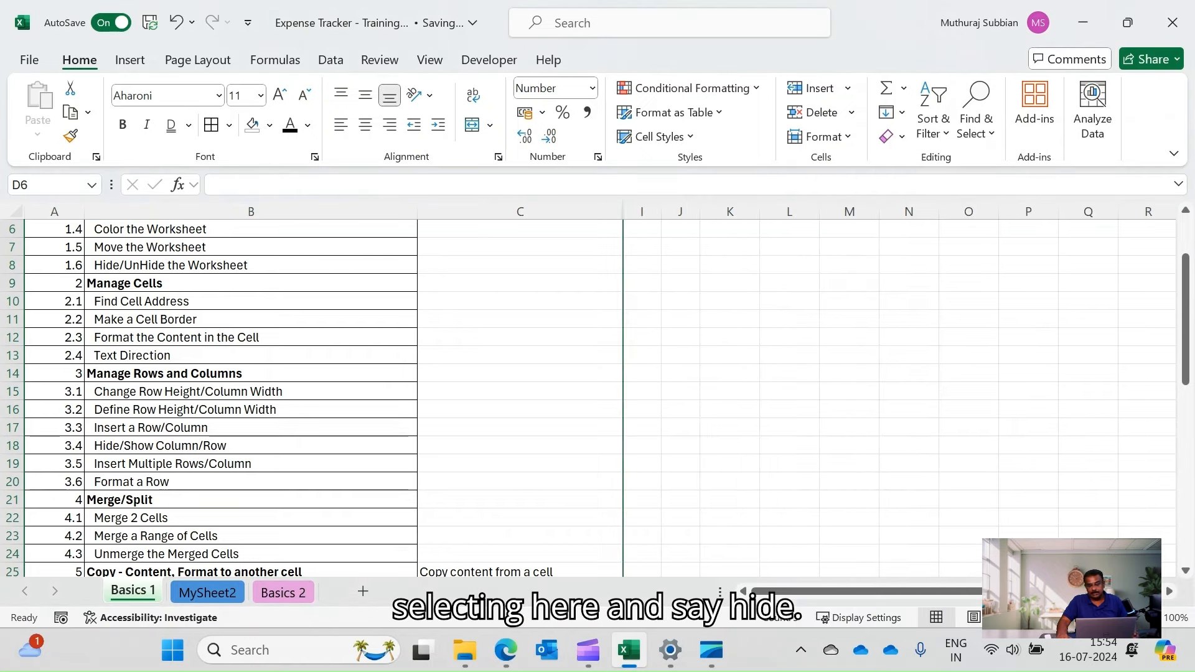
# Unhide columns D to H using the adjacent columns C and I.
pyautogui.click(520, 212)
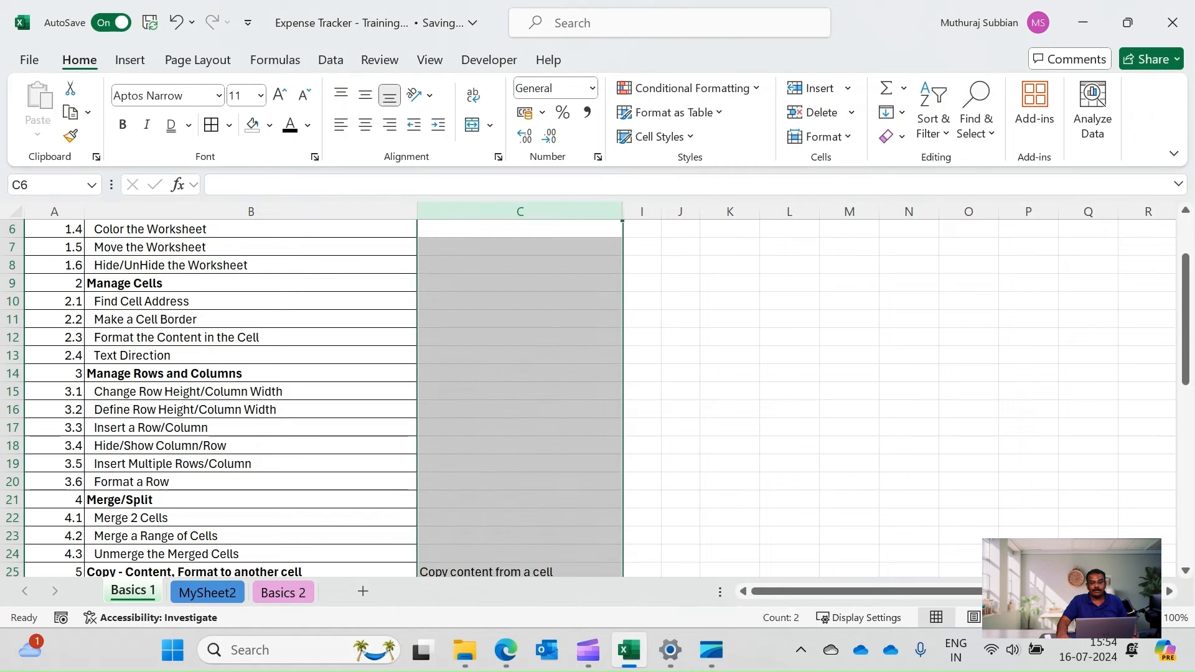
pyautogui.click(661, 212)
pyautogui.keyDown('shift'); pyautogui.click(642, 212); pyautogui.keyUp('shift')
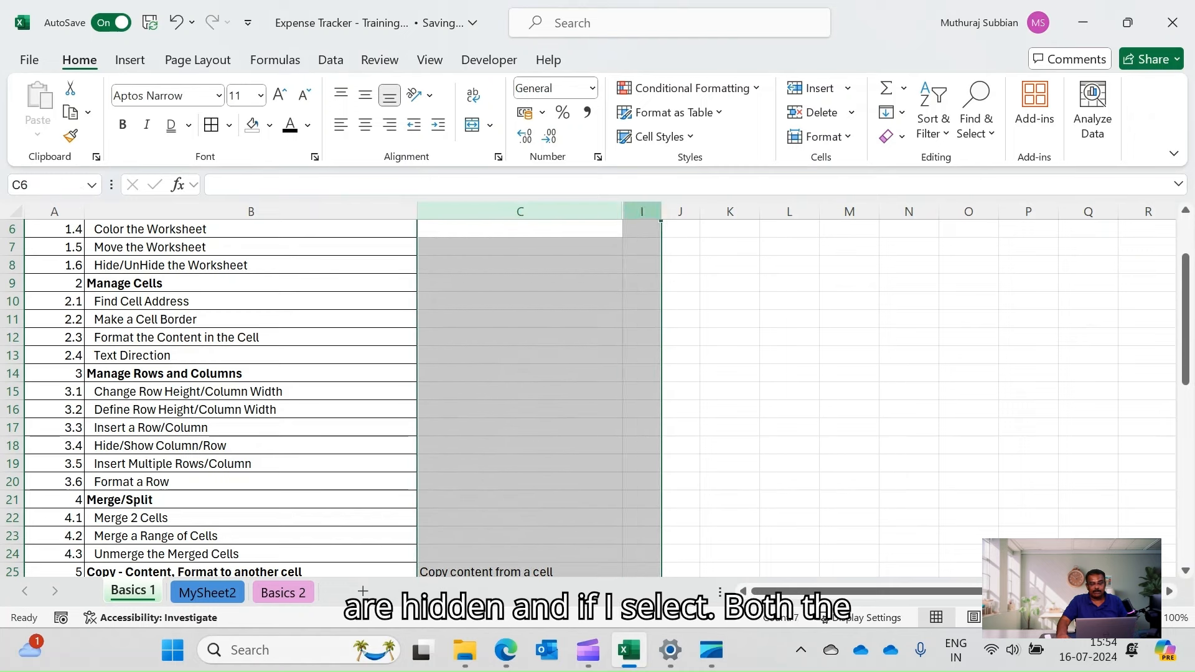
pyautogui.rightClick(646, 208)
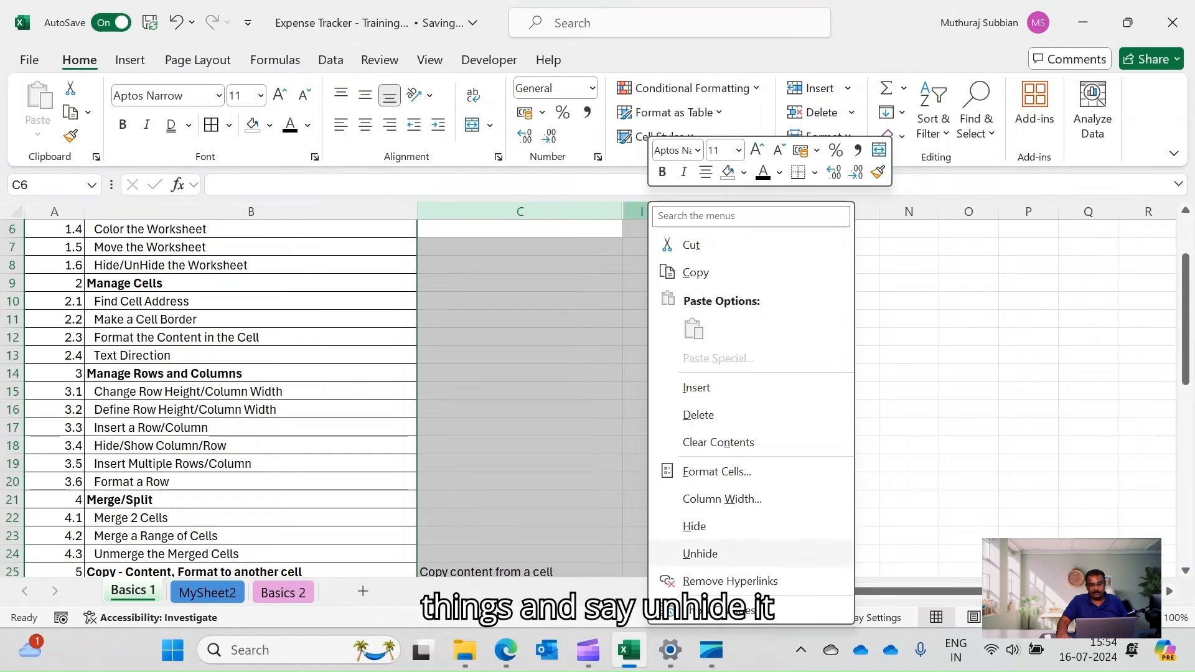
pyautogui.click(700, 554)
pyautogui.click(982, 302)
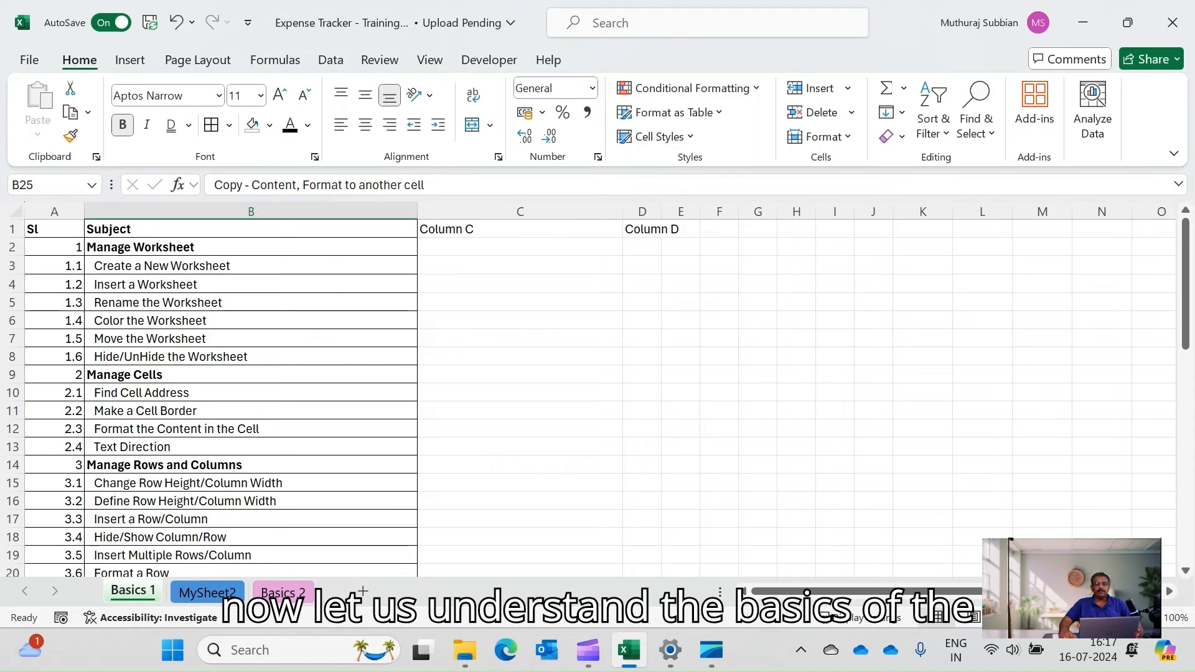
# Move through several empty cells, ending on D4, to examine how each cell's address is shown.
pyautogui.click(680, 338)
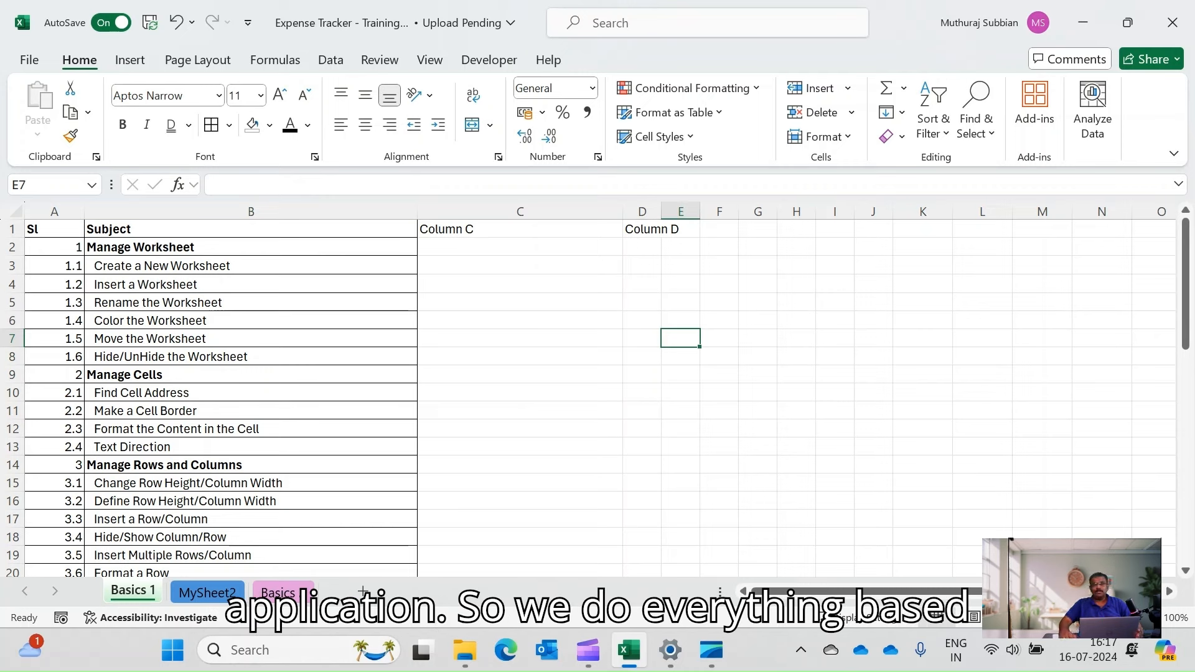
pyautogui.click(680, 303)
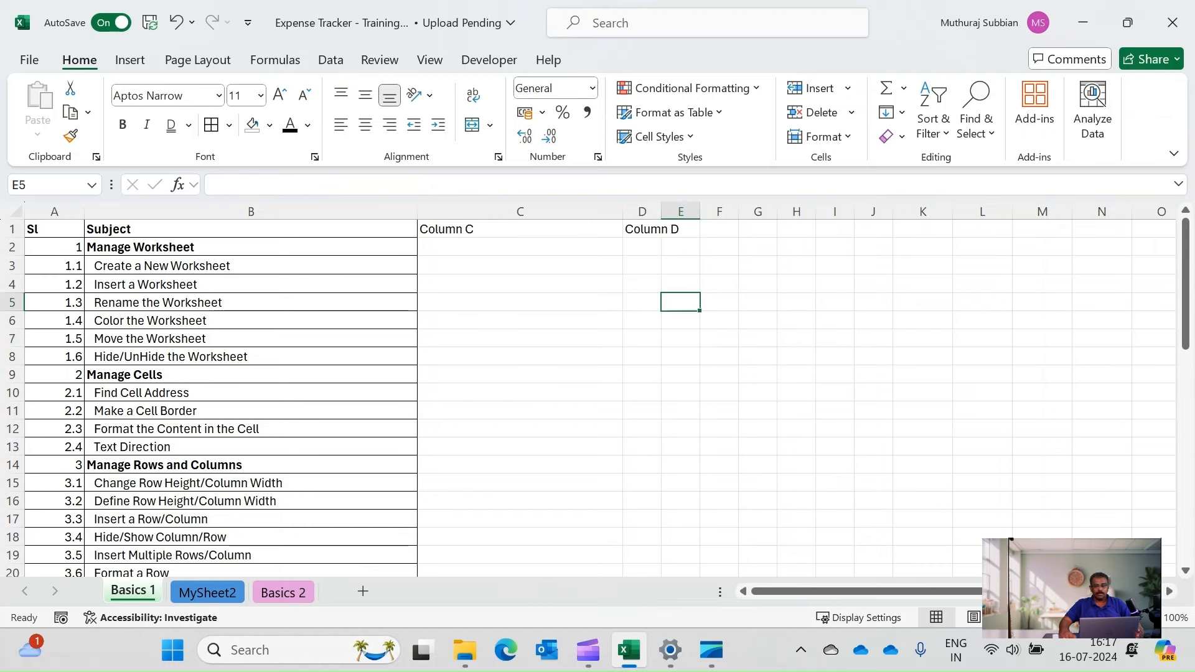
pyautogui.click(520, 285)
pyautogui.press('Right')
pyautogui.press('Right')
pyautogui.press('Right')
pyautogui.press('Right')
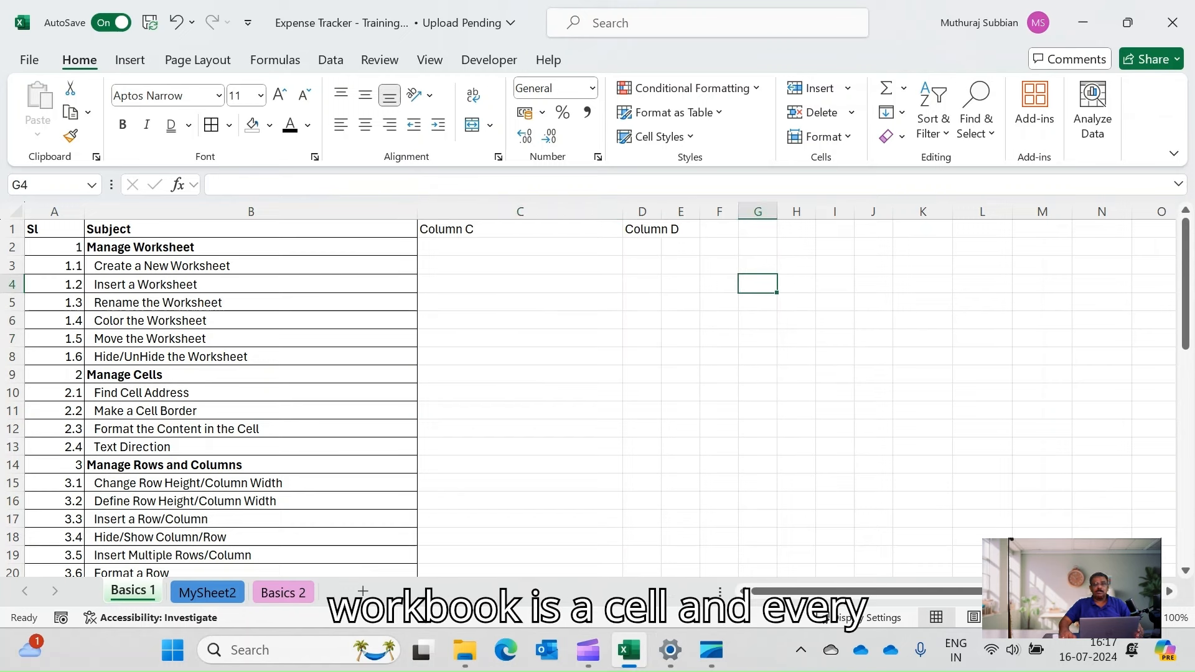
pyautogui.press('Left')
pyautogui.press('Left')
pyautogui.press('Left')
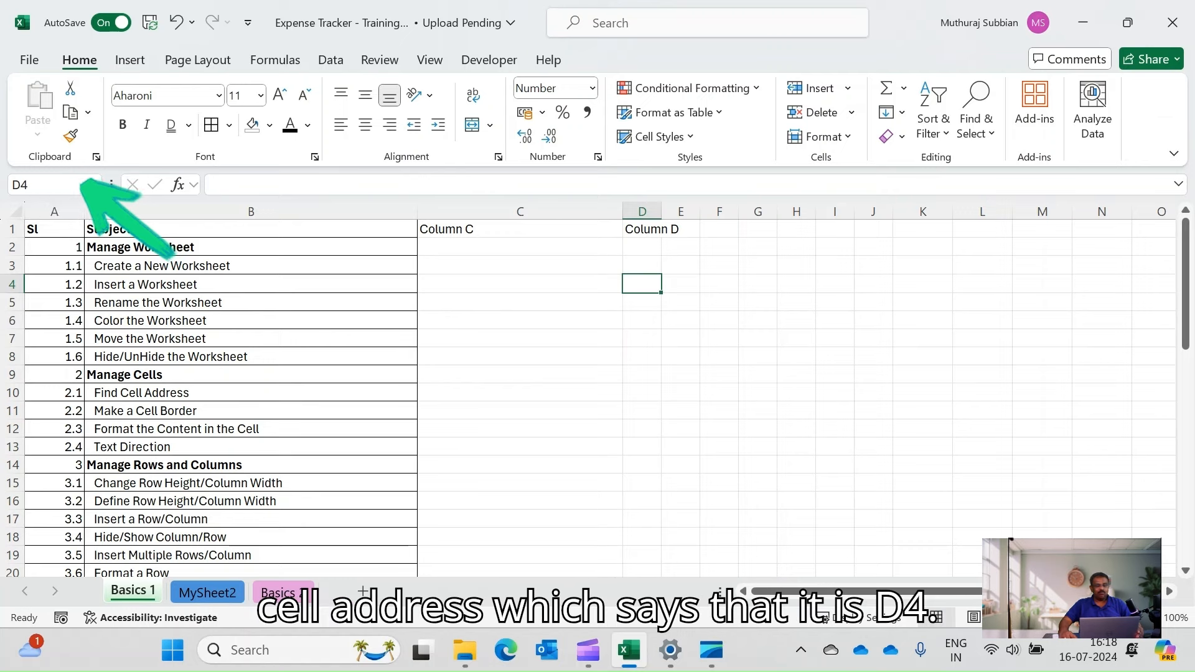
# Enter X in cell D4, then highlight column D and row 4 to relate them to its address.
pyautogui.write('X')
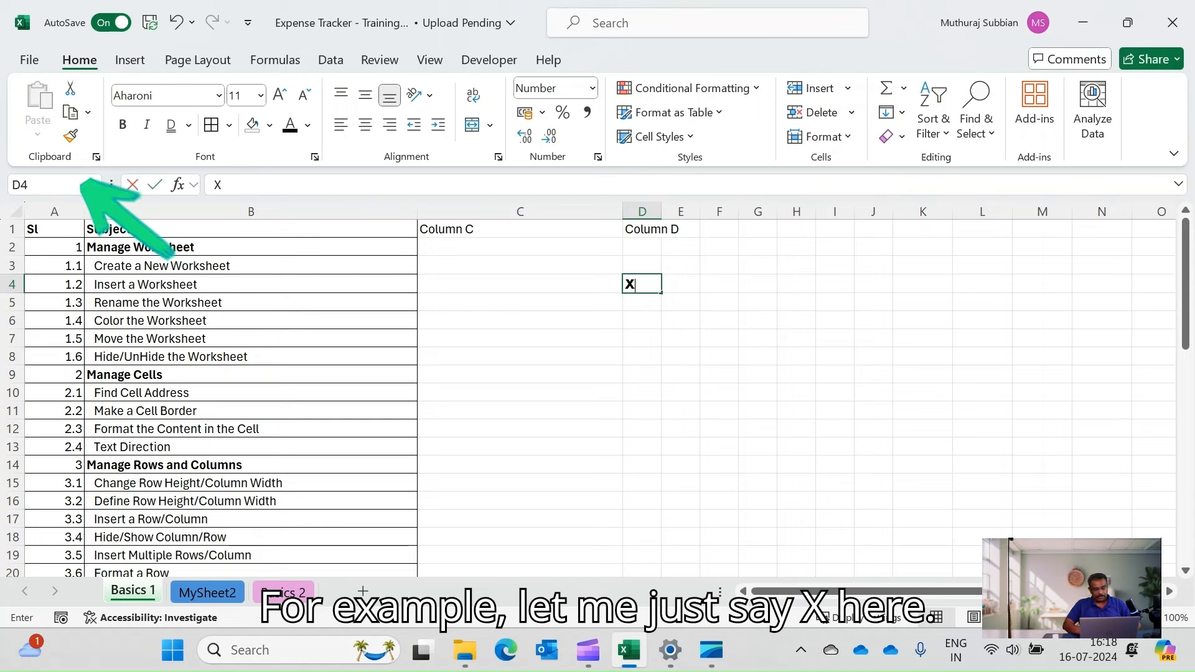
pyautogui.click(680, 375)
pyautogui.click(642, 283)
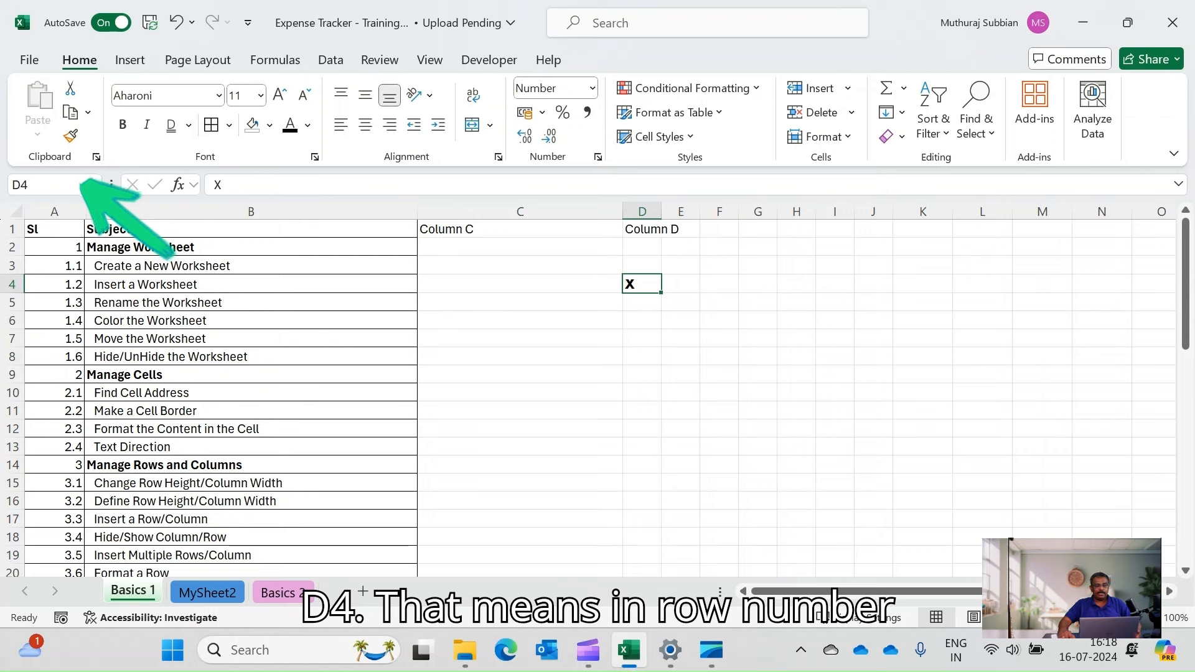
pyautogui.click(642, 212)
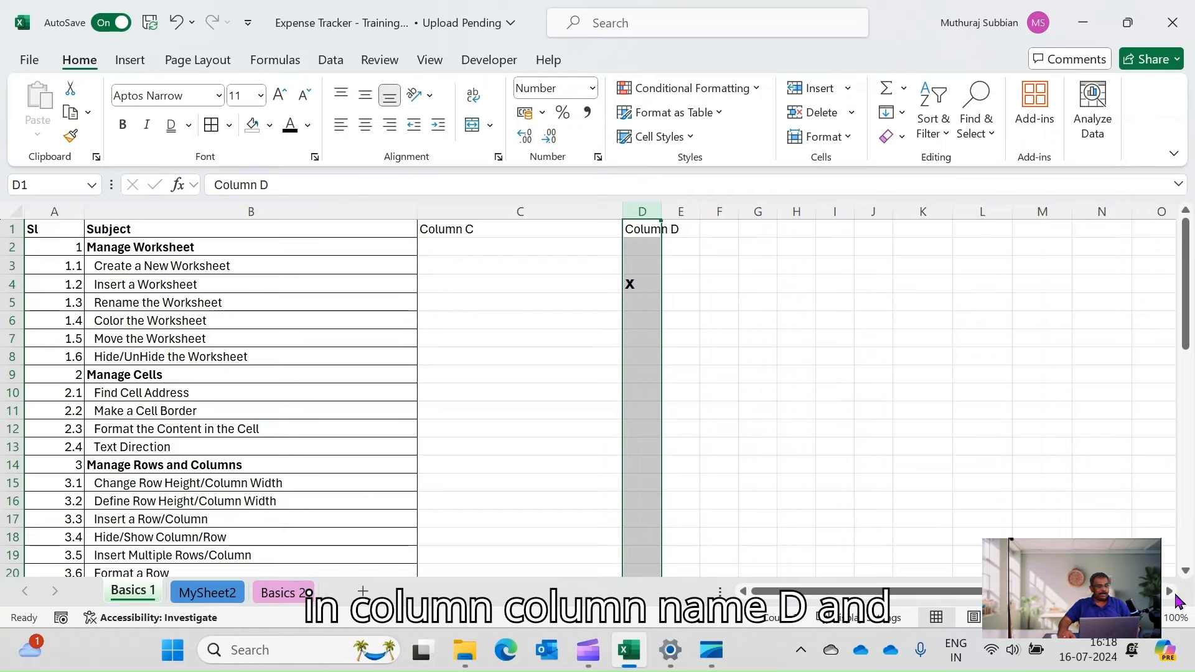
pyautogui.click(11, 285)
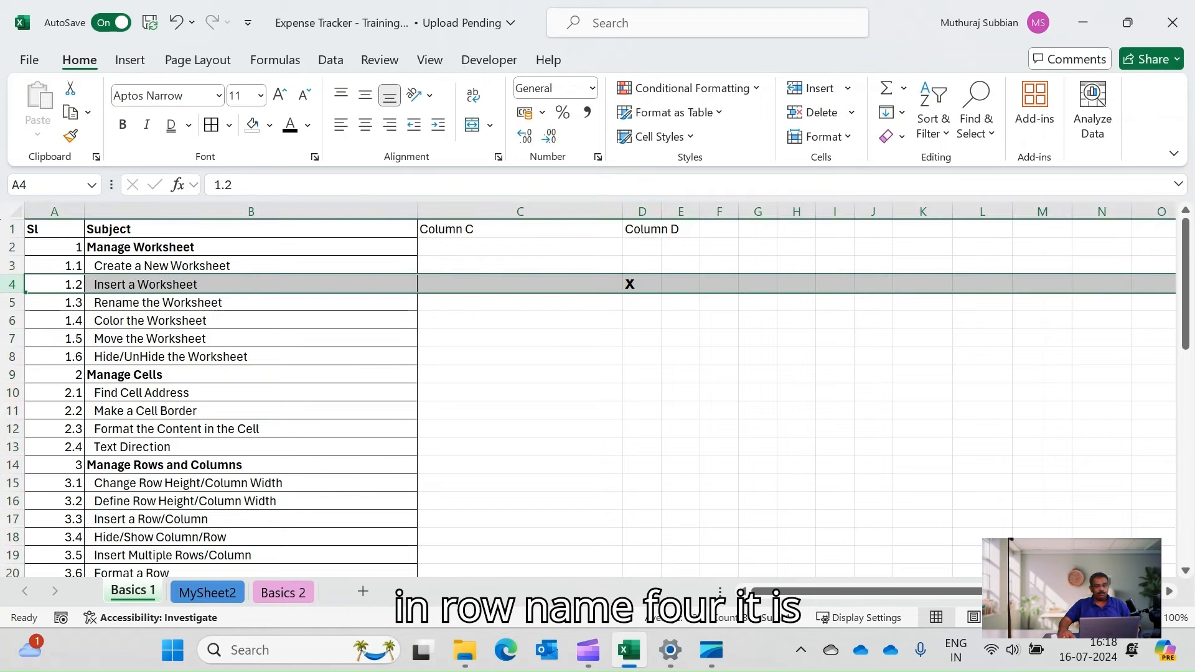
# Clear cell D4 and enter the text "This is is my first line" in it.
pyautogui.click(641, 285)
pyautogui.press('Delete')
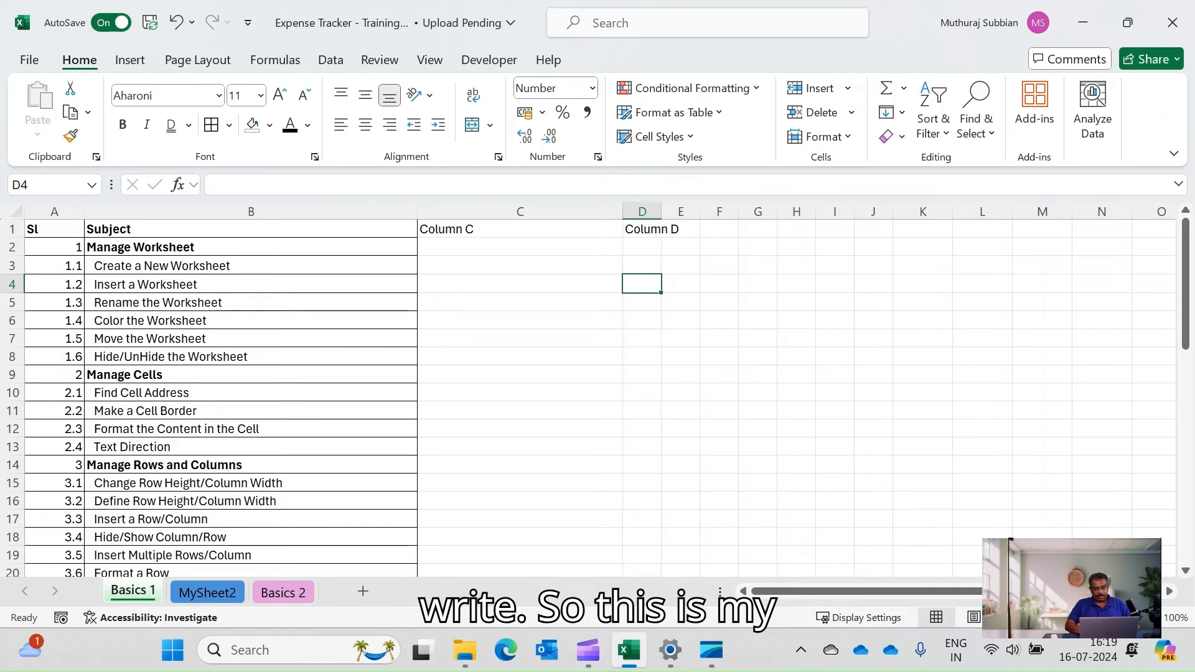
pyautogui.write('This is is m')
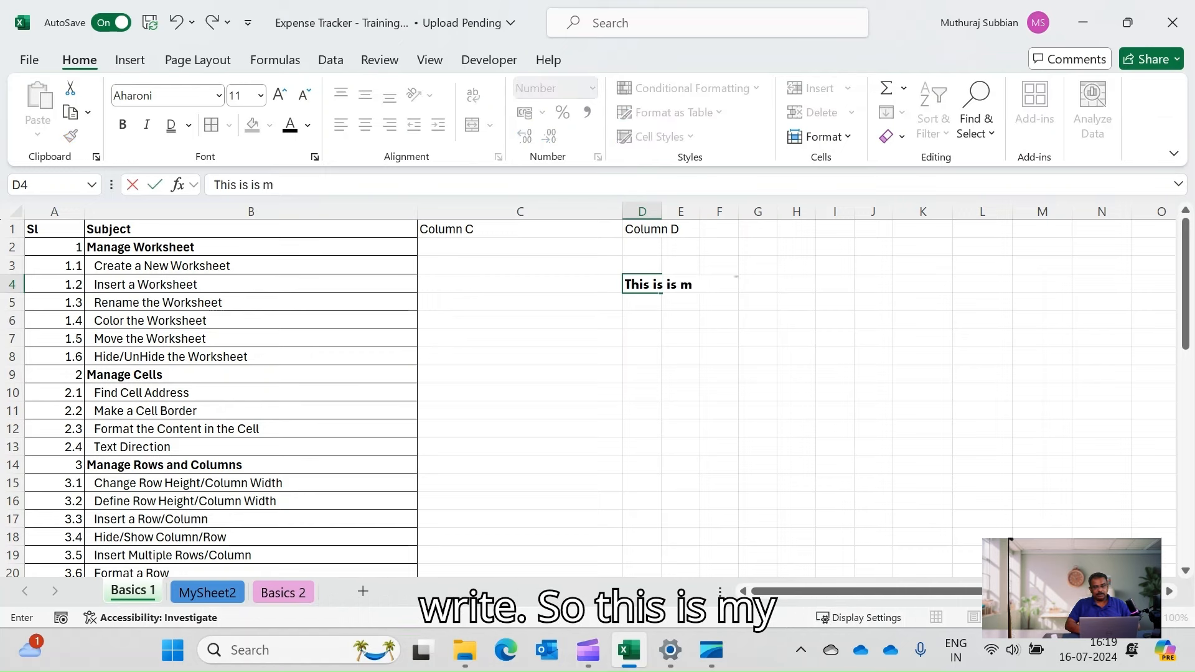
pyautogui.write('y first line')
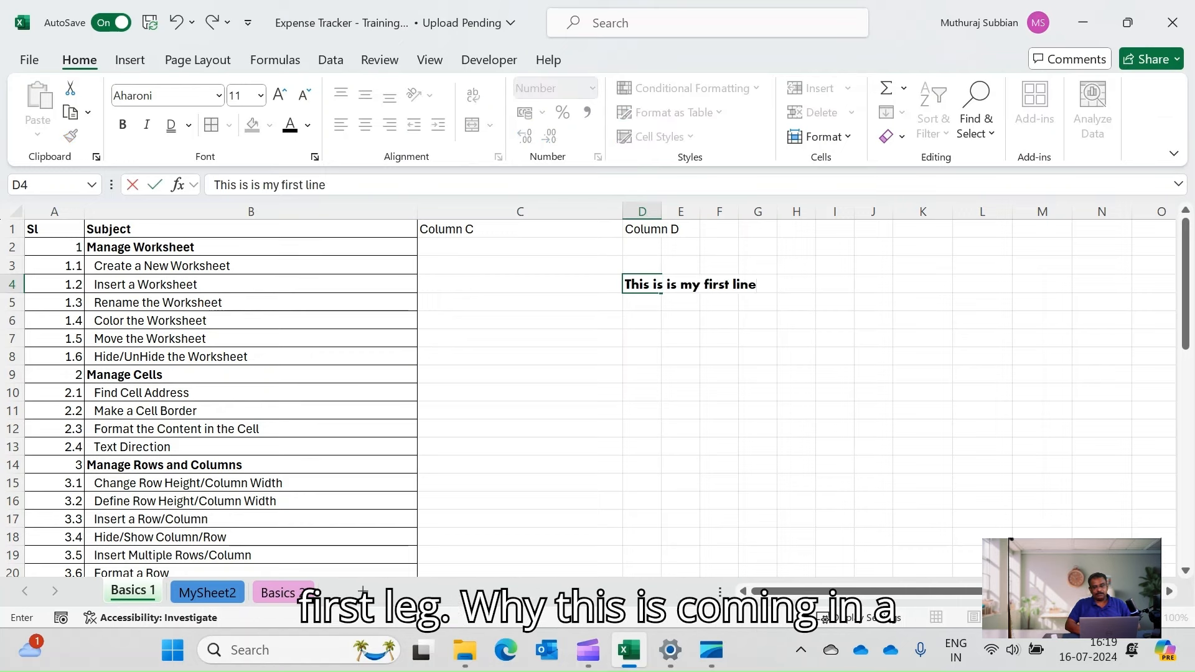
pyautogui.press('Return')
pyautogui.click(642, 285)
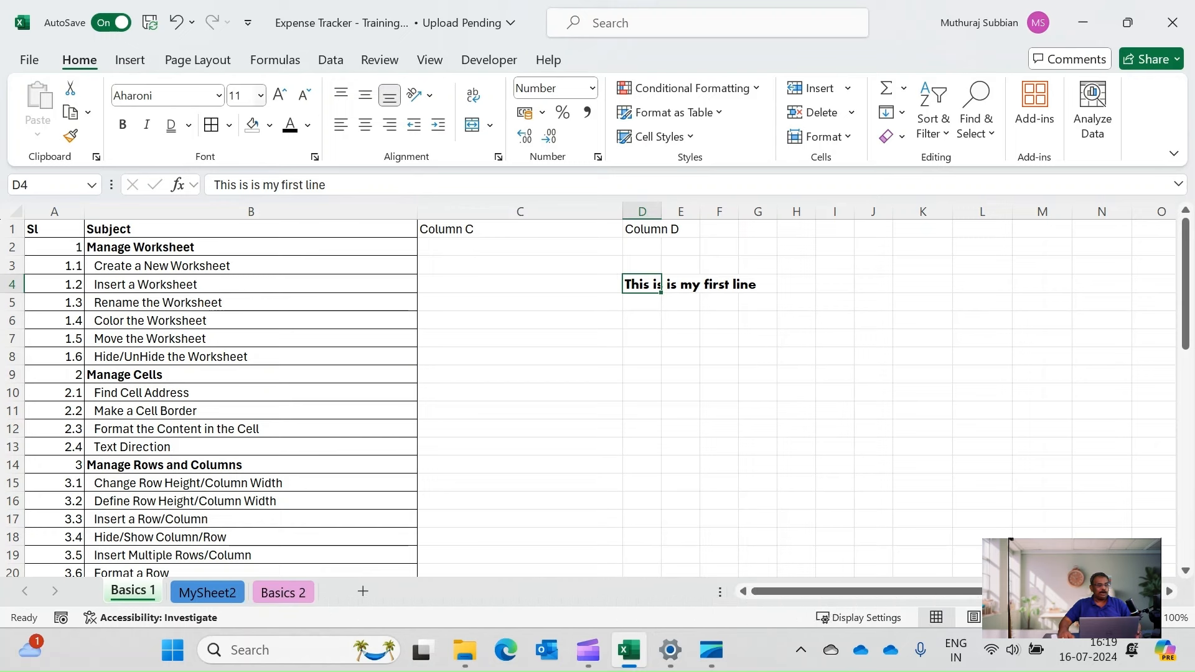
# Copy the formatting of cell D1 onto the text in D4 with Format Painter.
pyautogui.click(667, 230)
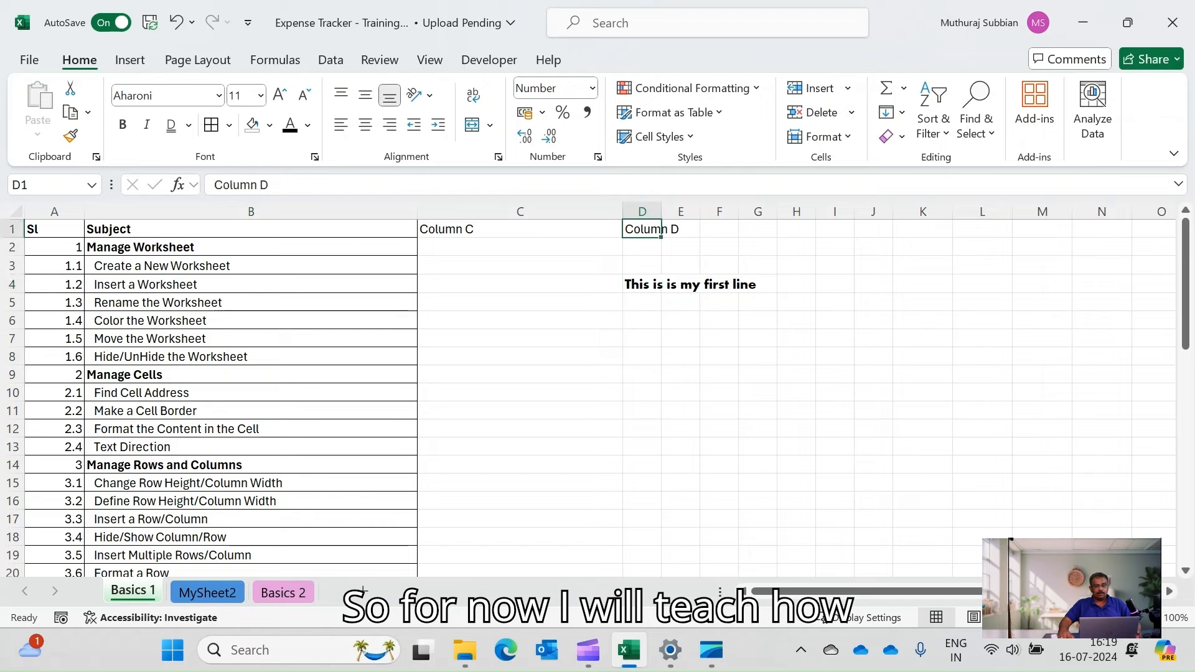
pyautogui.click(71, 136)
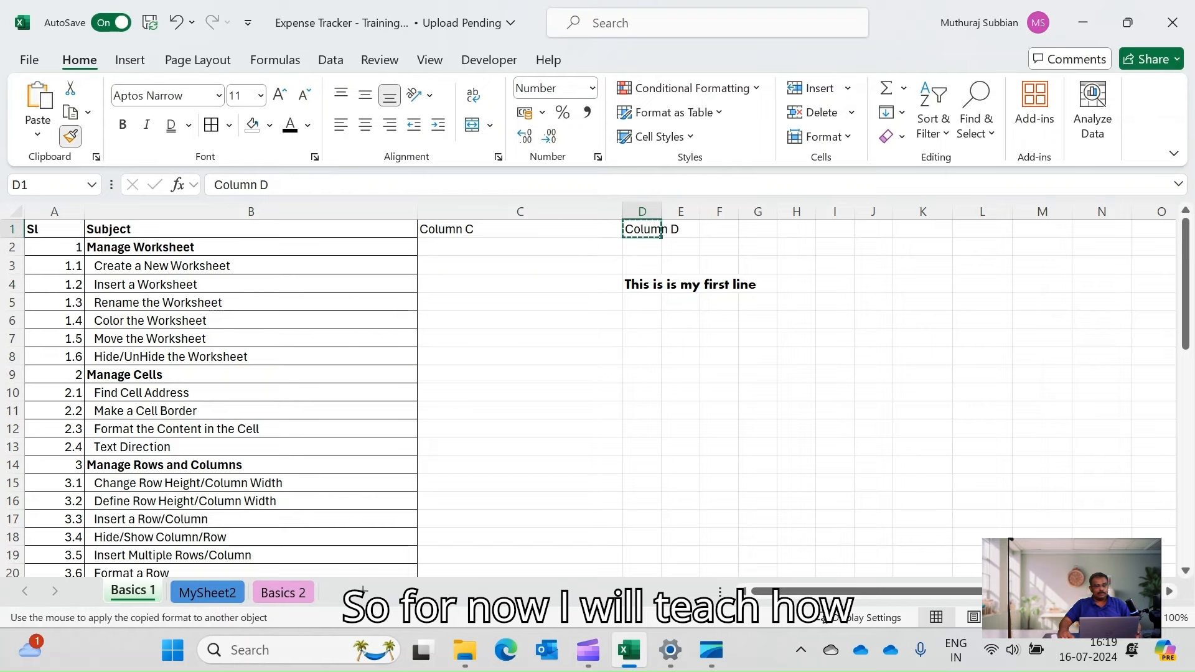
pyautogui.click(643, 284)
pyautogui.click(757, 375)
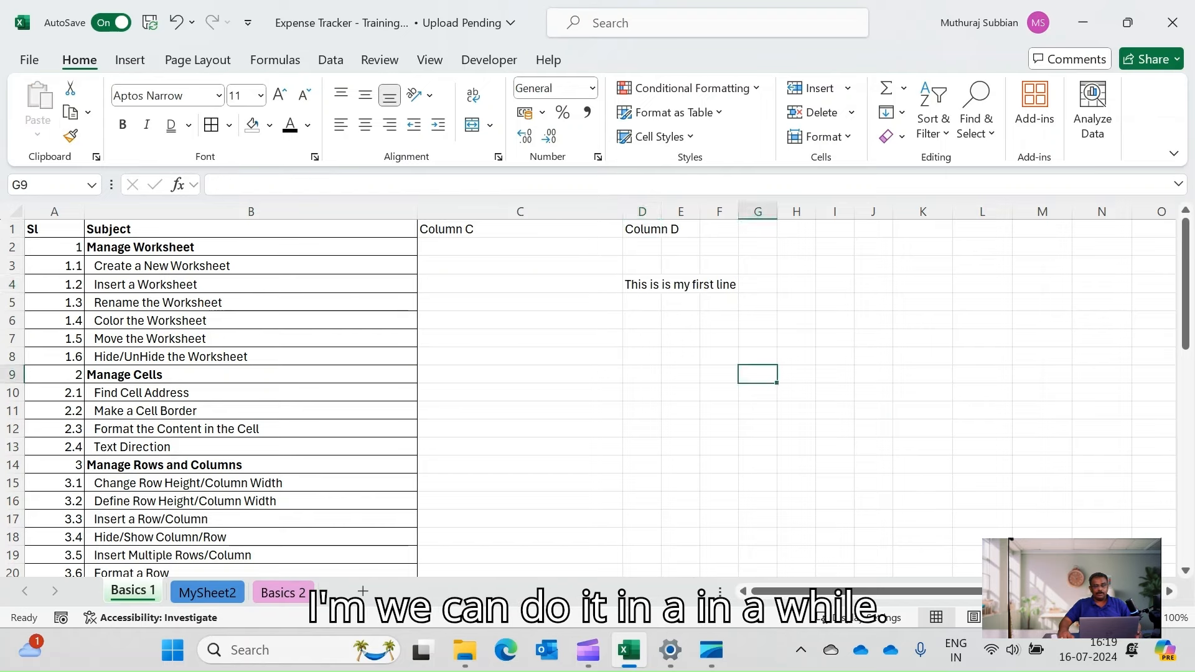
# Check the column width setting of column D, close it unchanged and reselect cell D4.
pyautogui.click(642, 285)
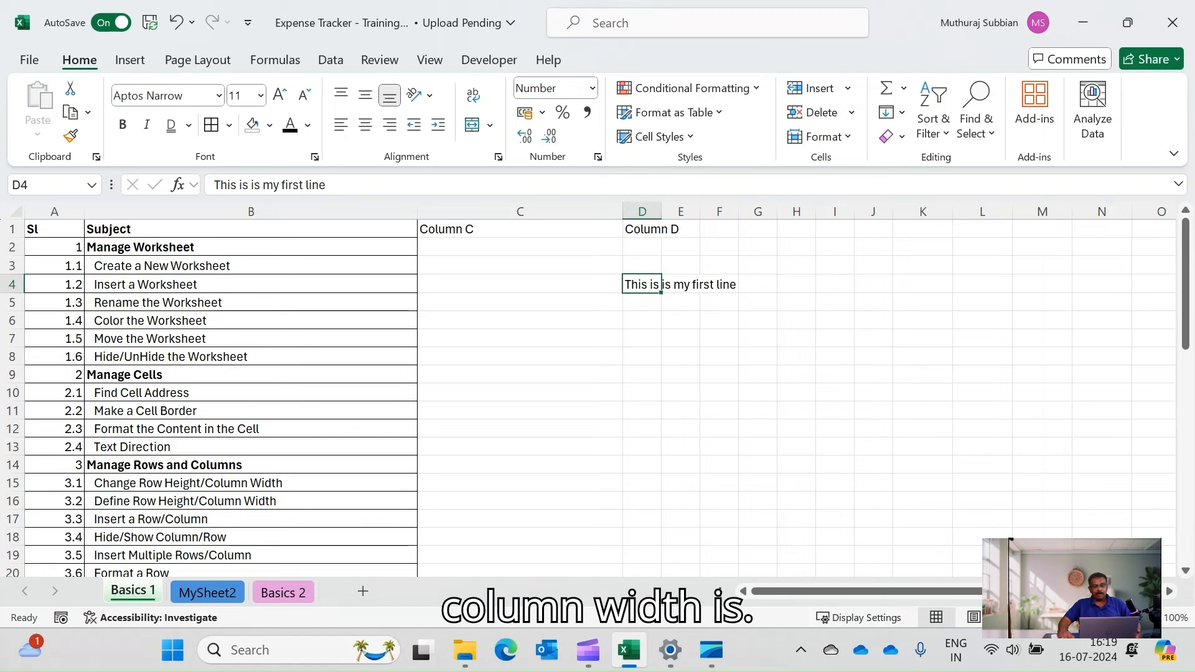
pyautogui.click(642, 211)
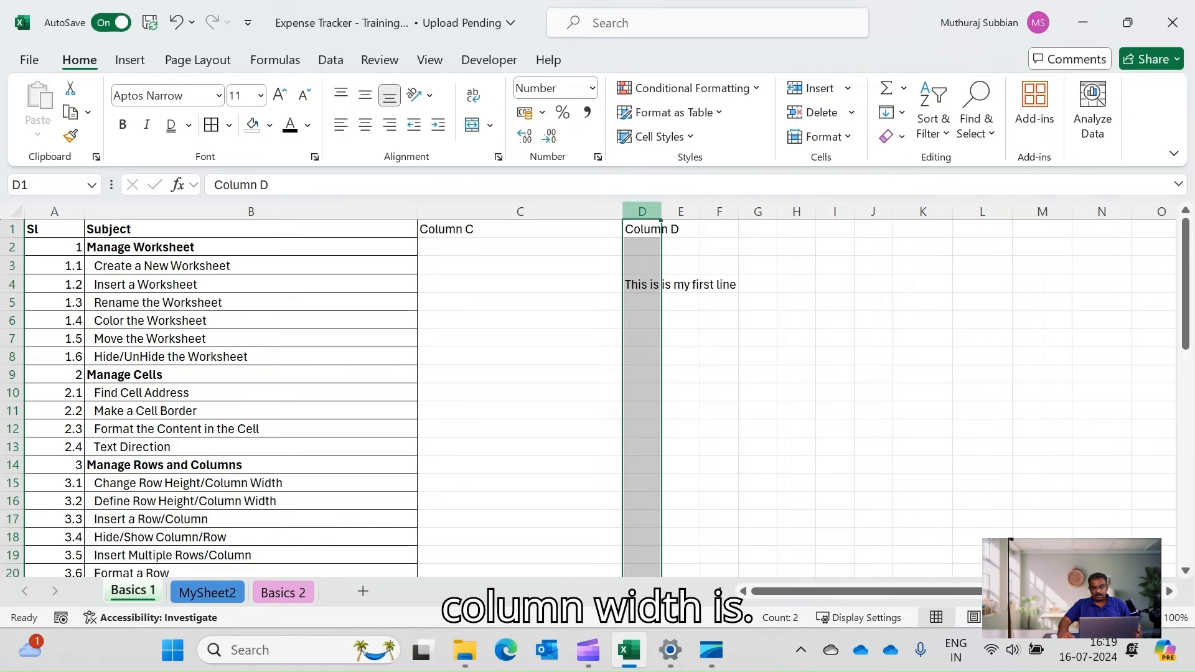
pyautogui.rightClick(647, 219)
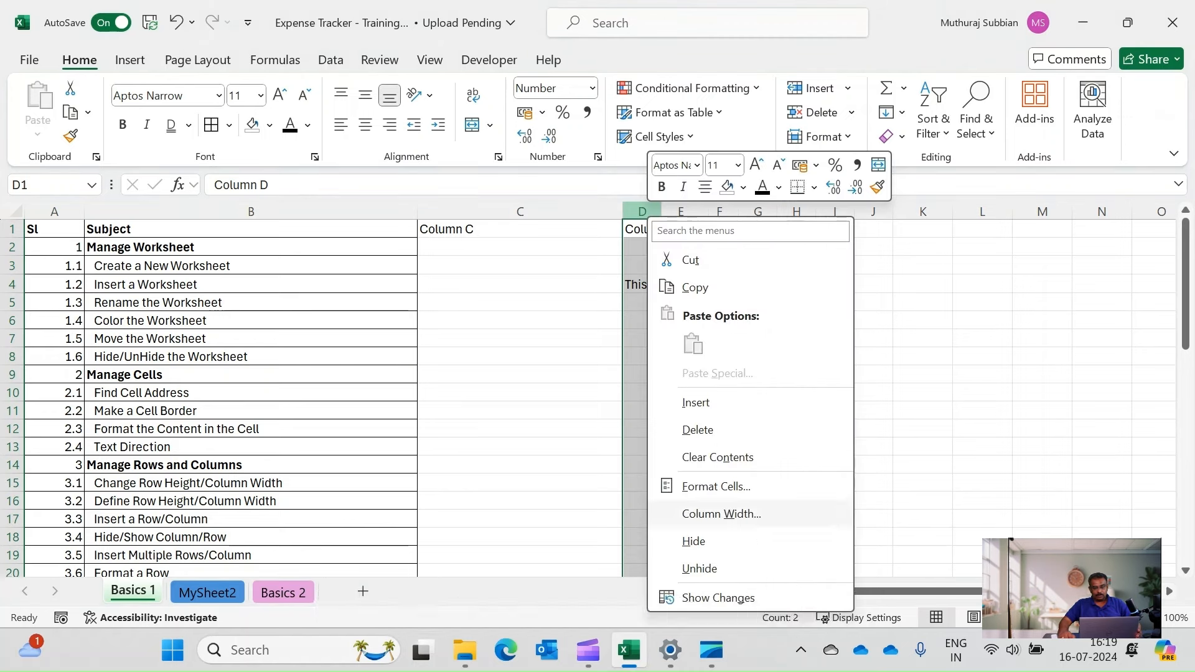
pyautogui.click(721, 513)
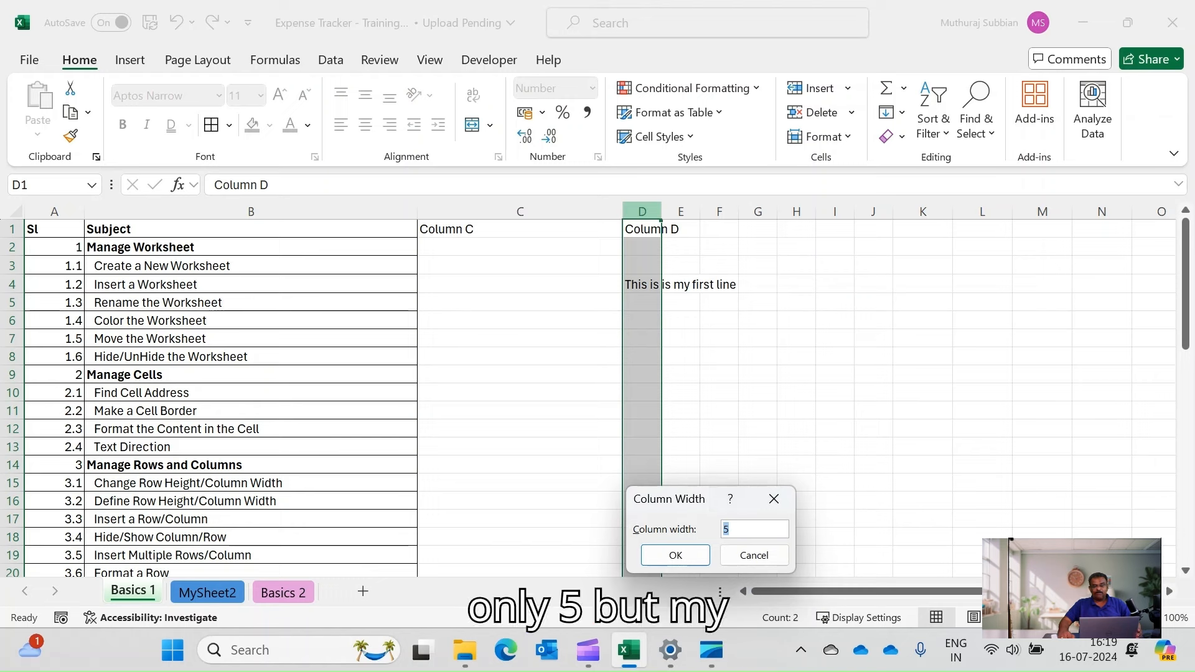
pyautogui.click(774, 499)
pyautogui.click(835, 411)
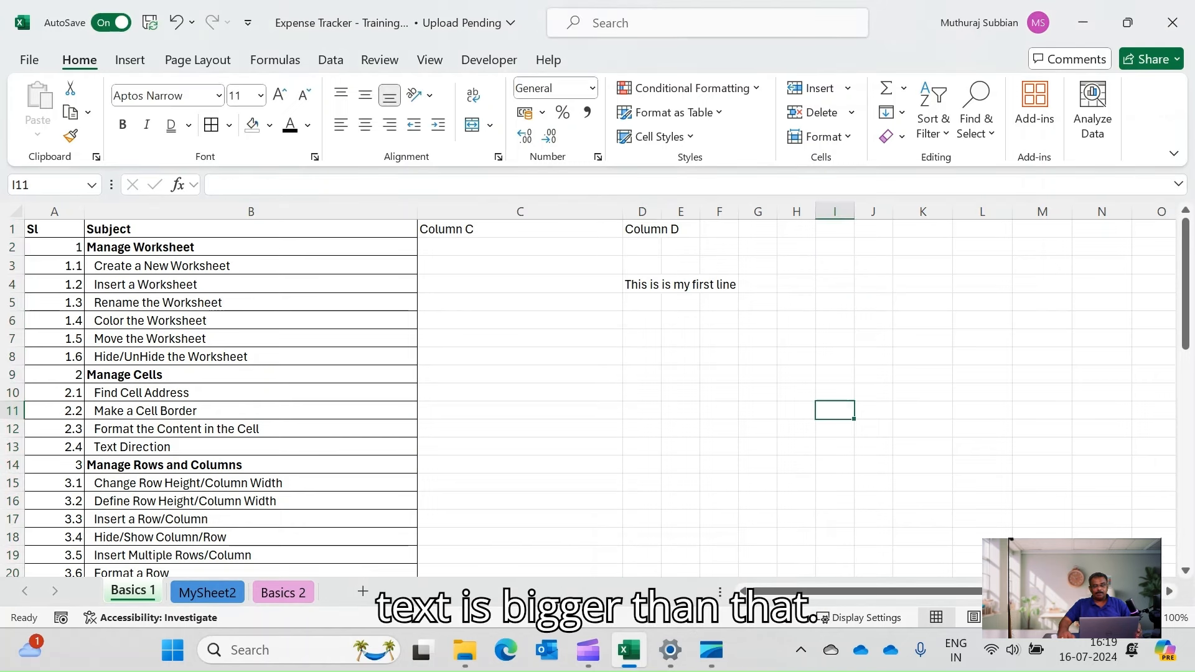
pyautogui.click(641, 285)
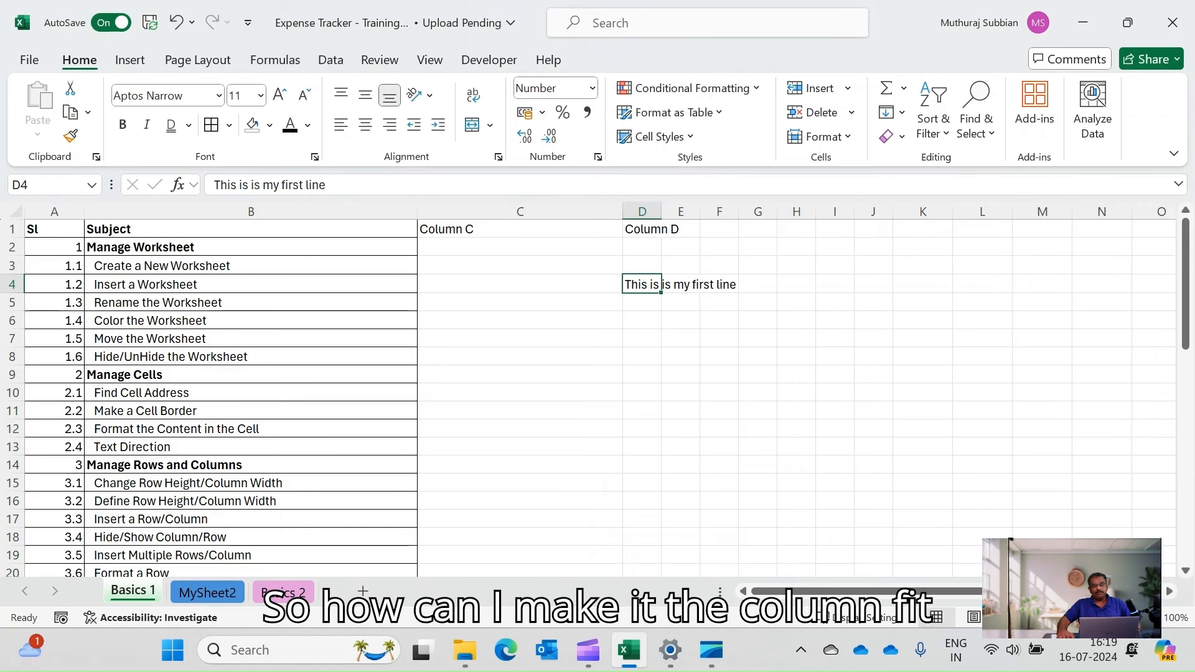
# AutoFit the width of column D to the text in cell D4.
pyautogui.click(642, 212)
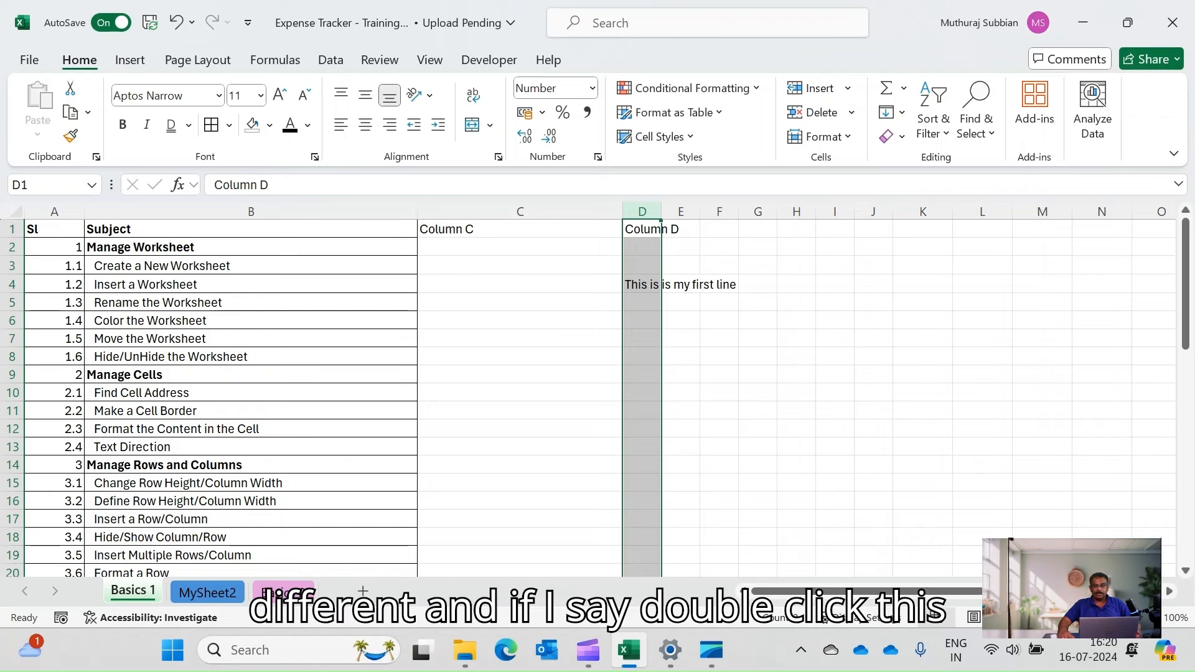
pyautogui.doubleClick(661, 211)
pyautogui.click(760, 321)
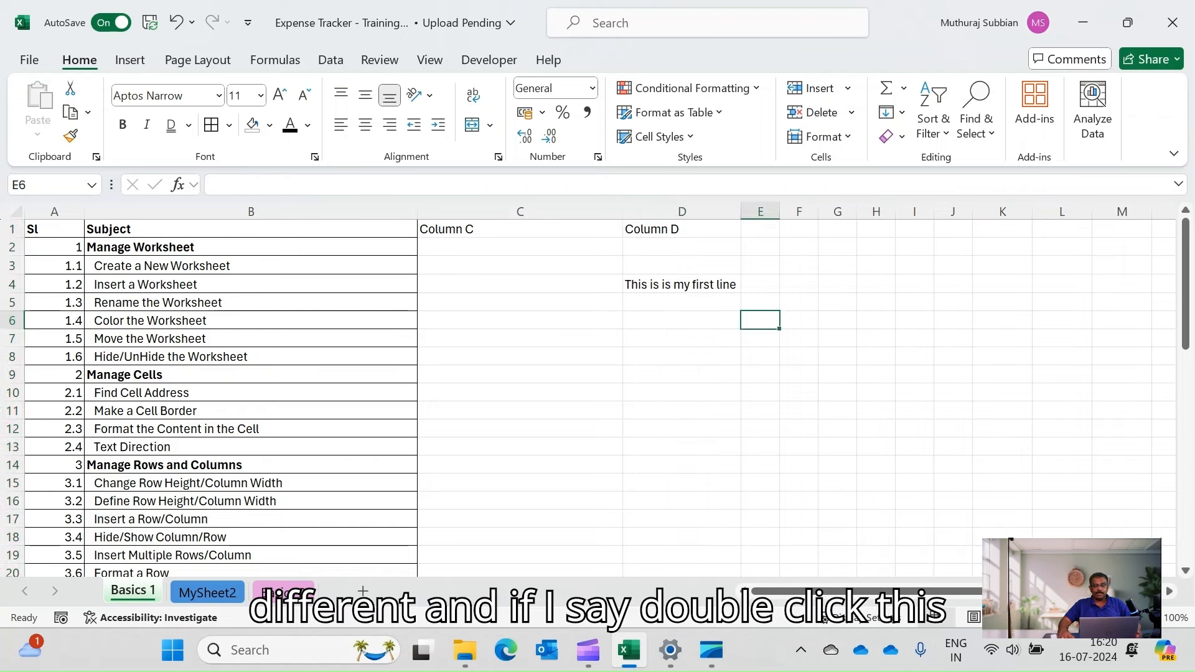
pyautogui.click(682, 284)
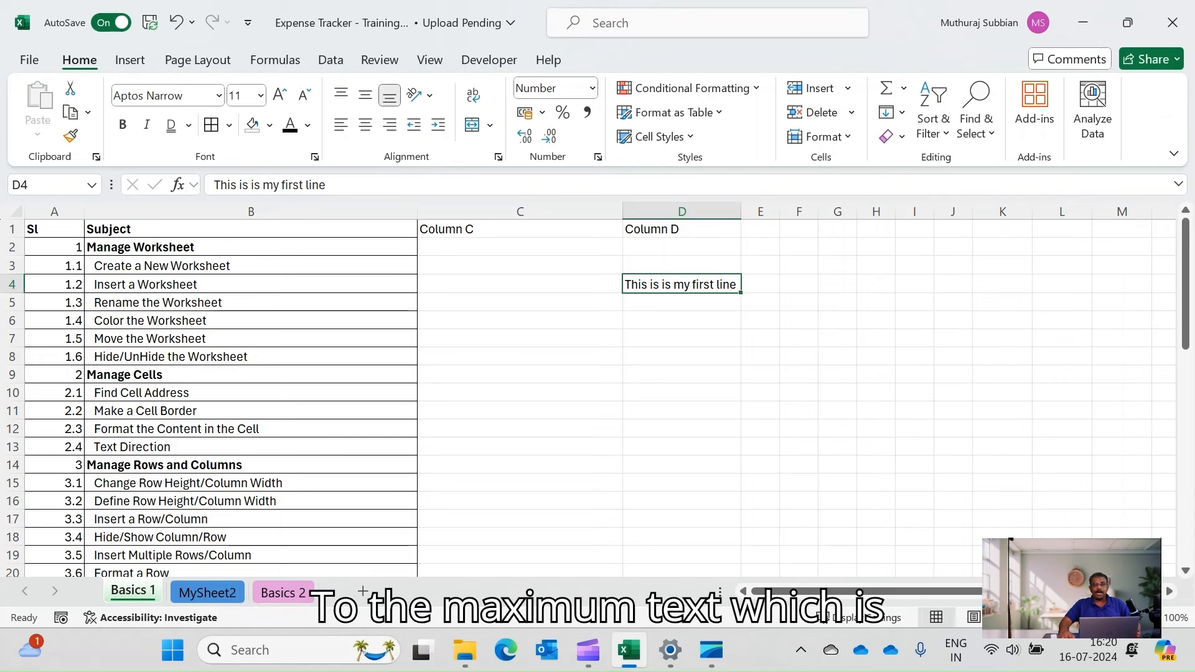
# Enter the text "This is my first Text line with more characters" in cell D8.
pyautogui.click(682, 356)
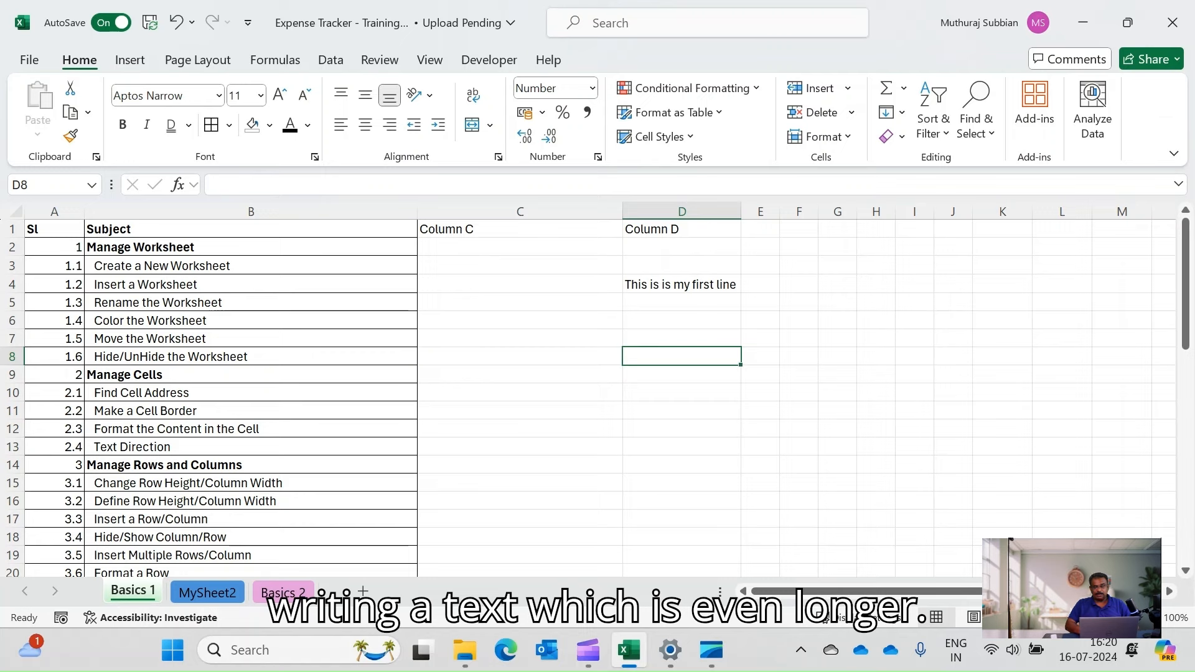
pyautogui.write('This is')
pyautogui.write('my firsy')
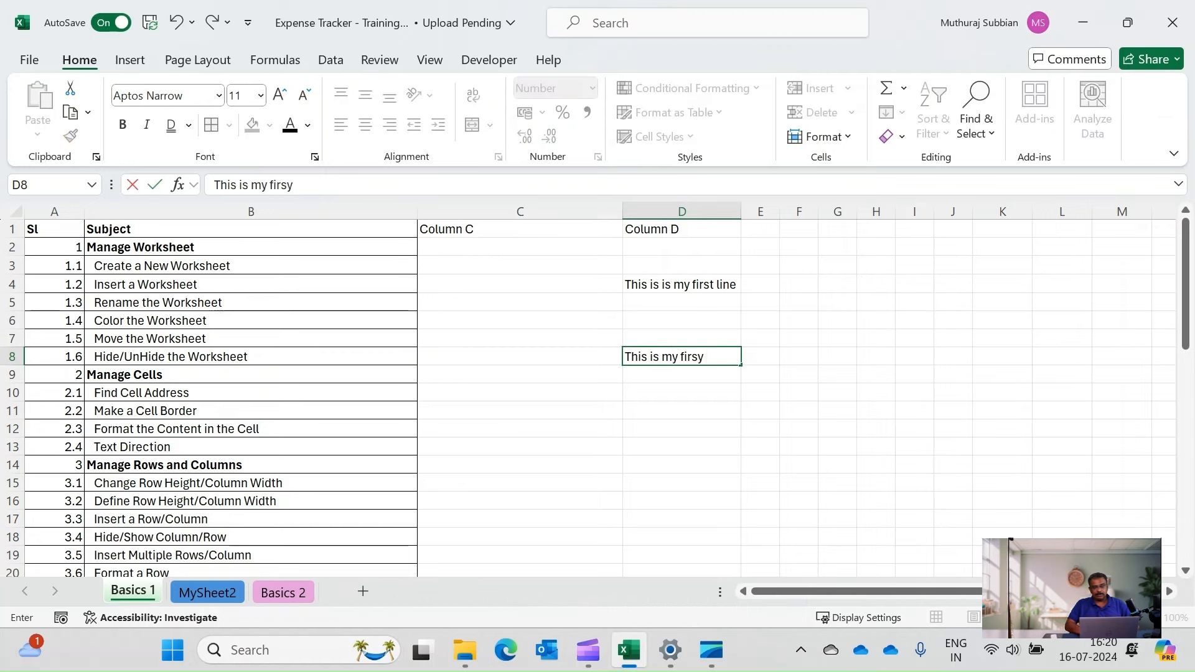
pyautogui.press('BackSpace')
pyautogui.write('t Texst')
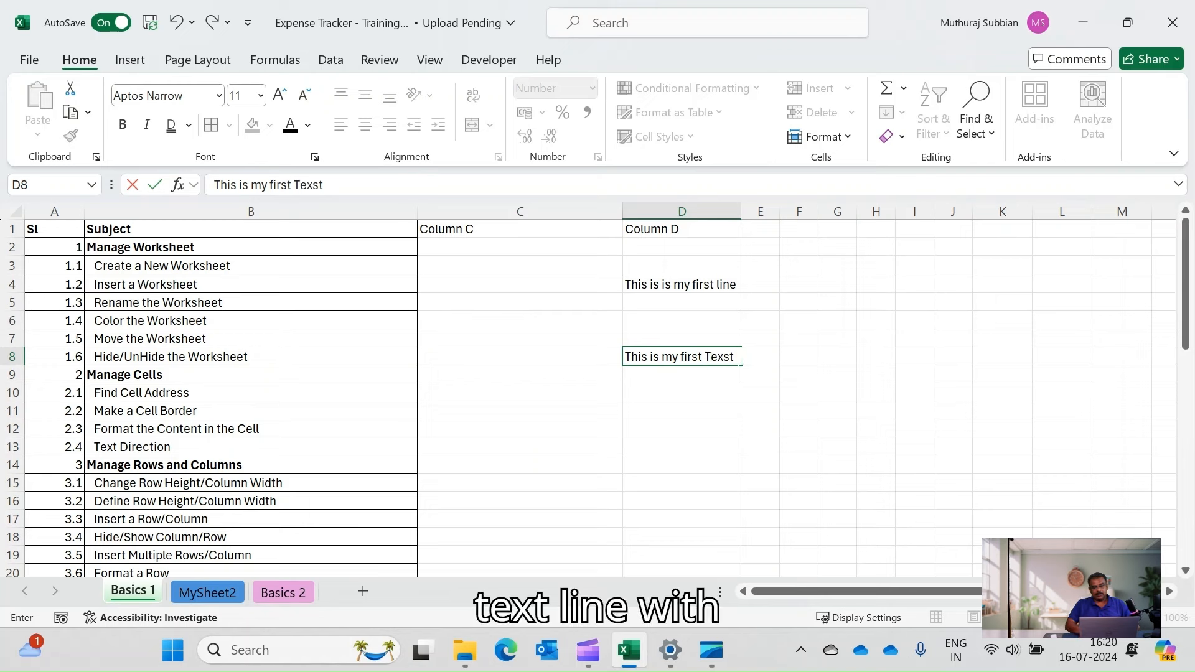
pyautogui.press('BackSpace')
pyautogui.press('BackSpace')
pyautogui.write('t line with ')
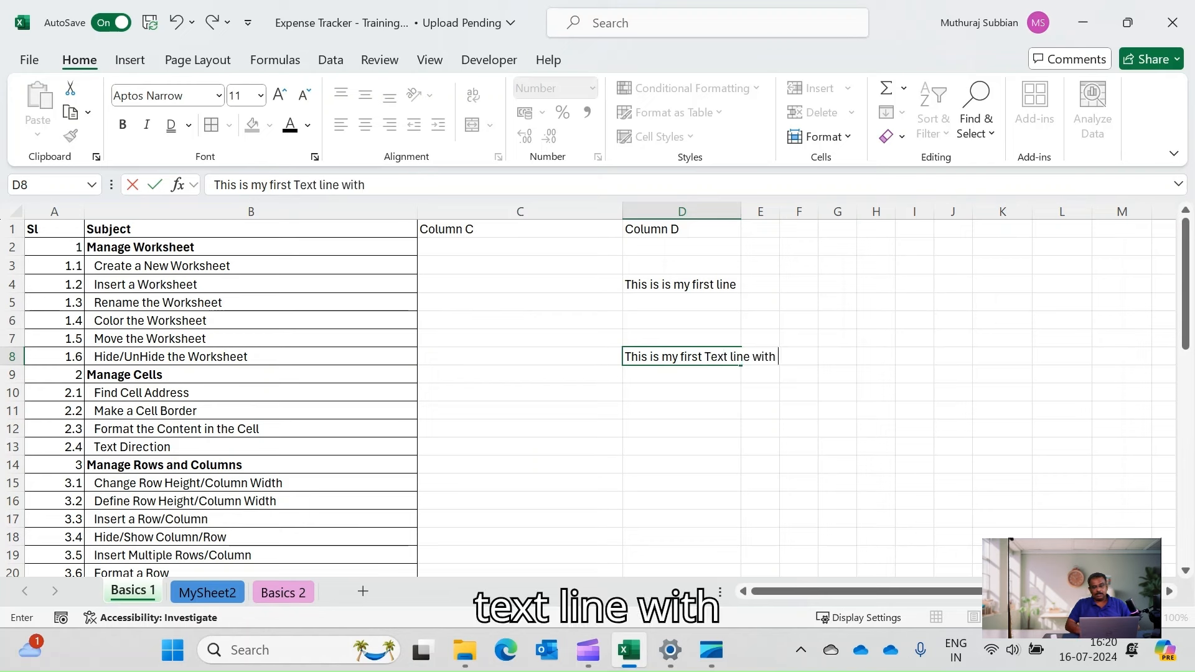
pyautogui.write('more characters')
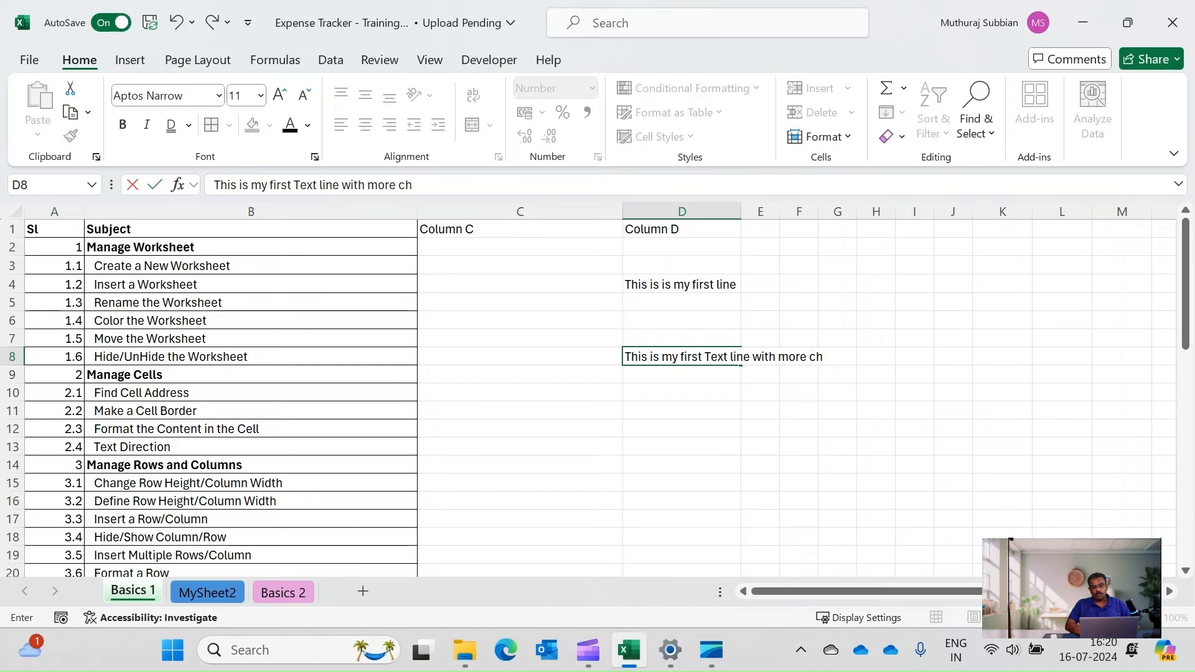
pyautogui.press('Return')
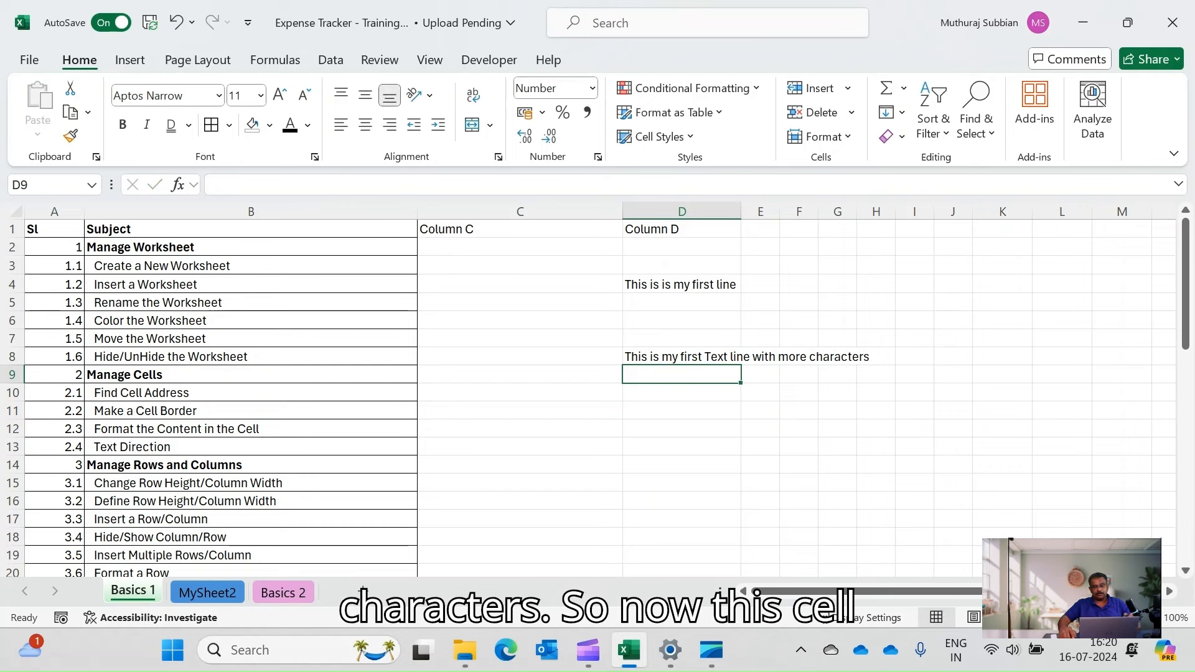
# AutoFit column D to the longer text in cell D8, then narrow the column to about the width of its heading.
pyautogui.press('Up')
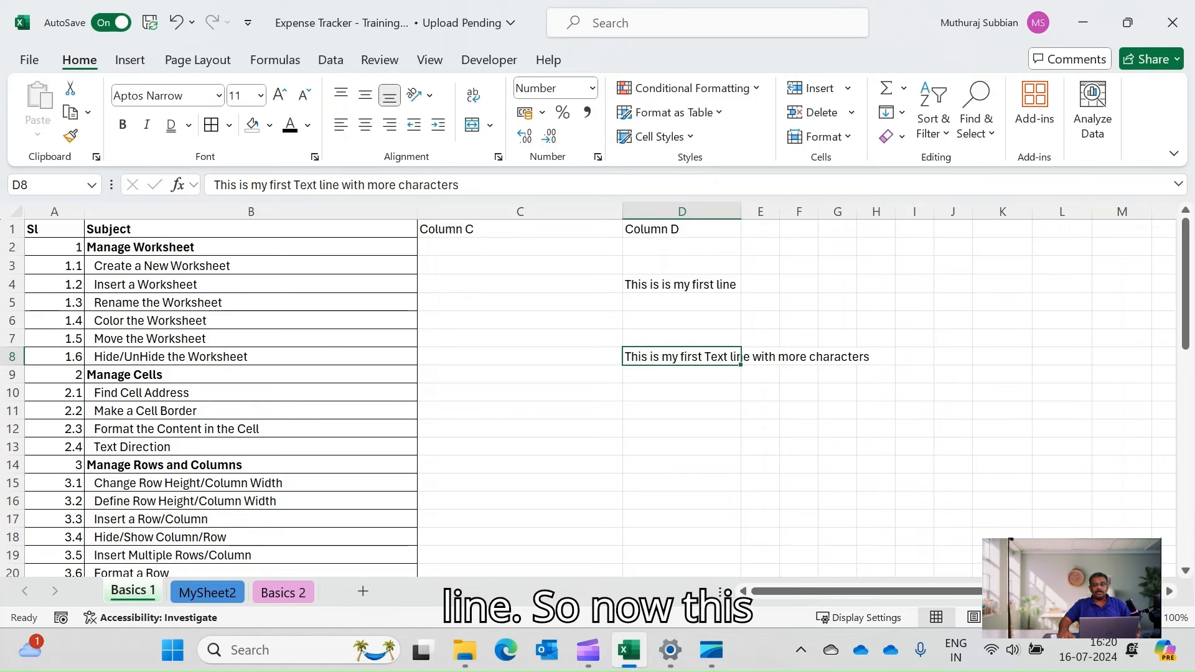
pyautogui.click(682, 285)
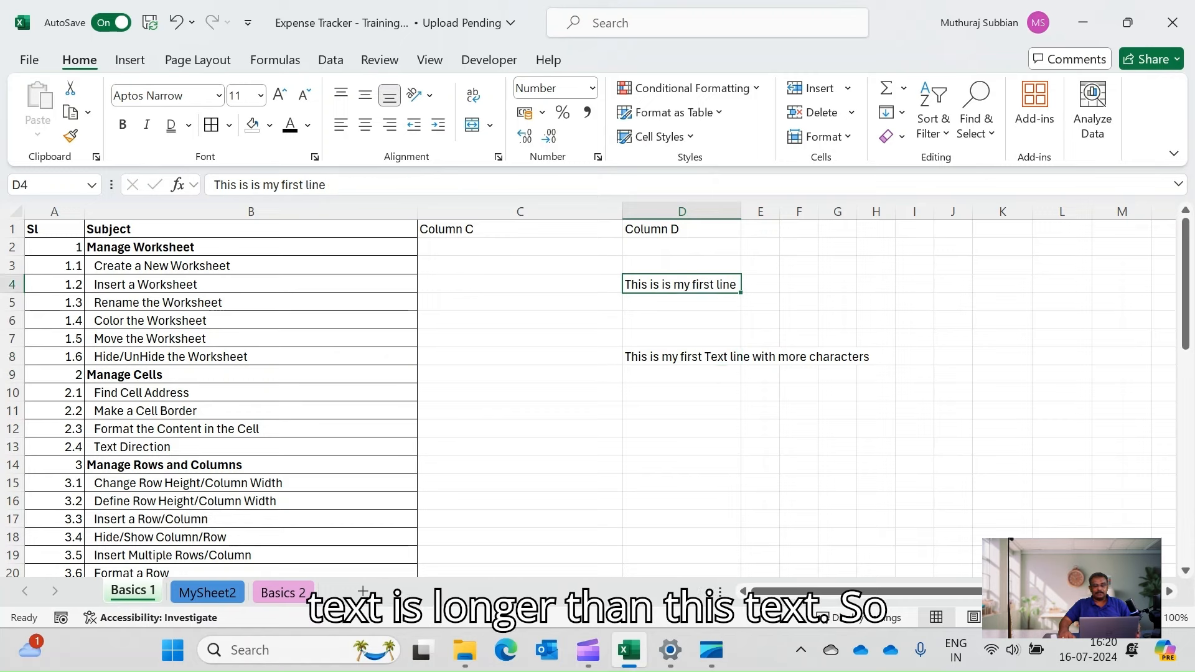
pyautogui.click(681, 356)
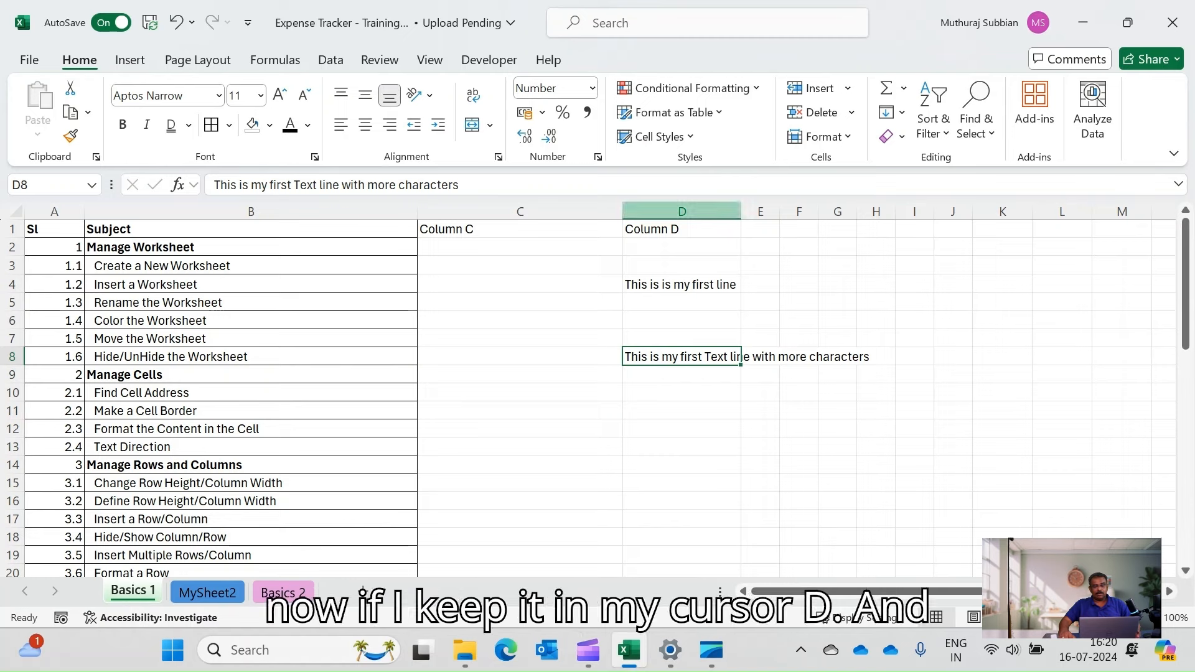
pyautogui.doubleClick(741, 212)
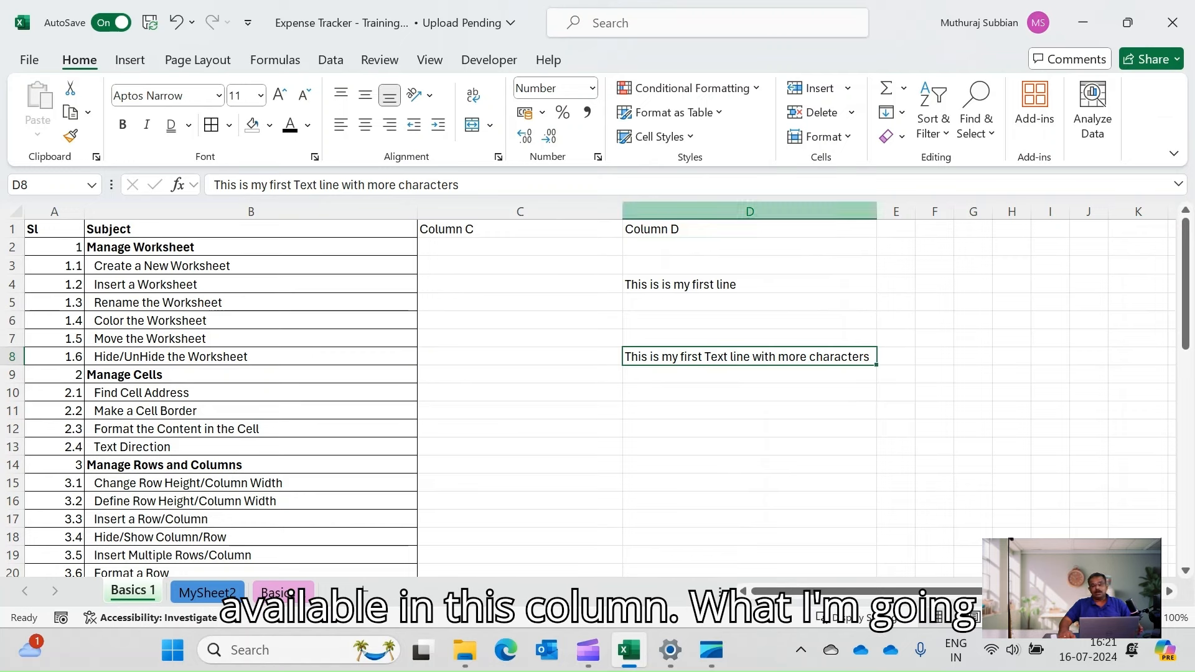
pyautogui.moveTo(878, 211); pyautogui.dragTo(877, 212)
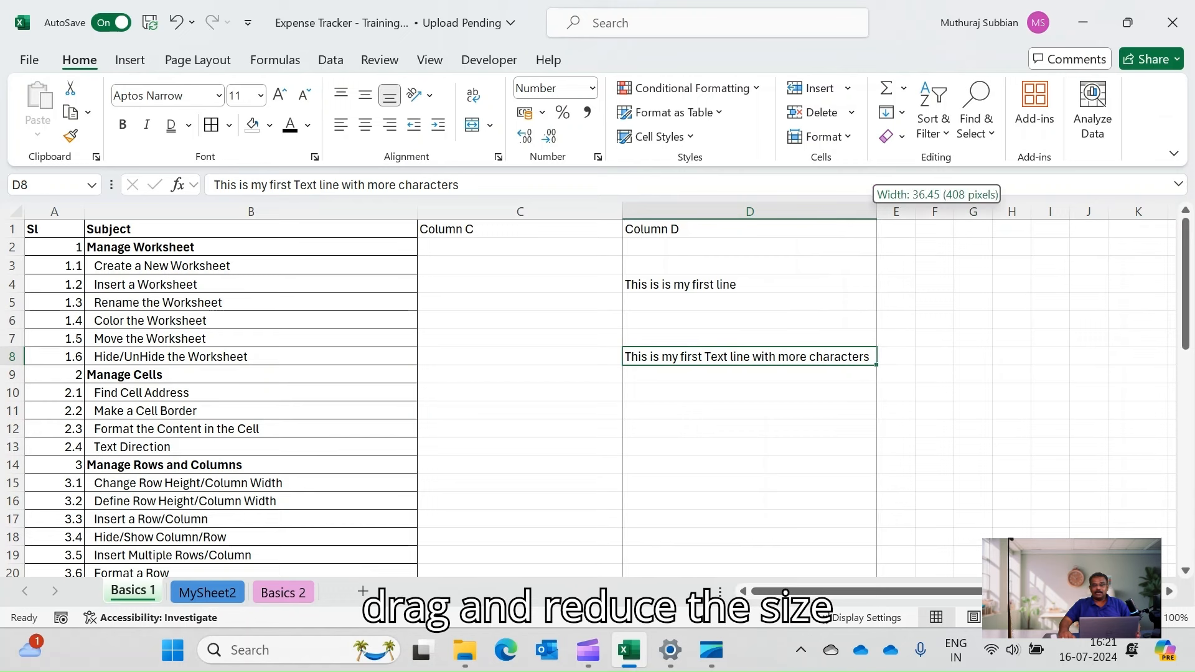
pyautogui.moveTo(877, 212); pyautogui.dragTo(683, 212)
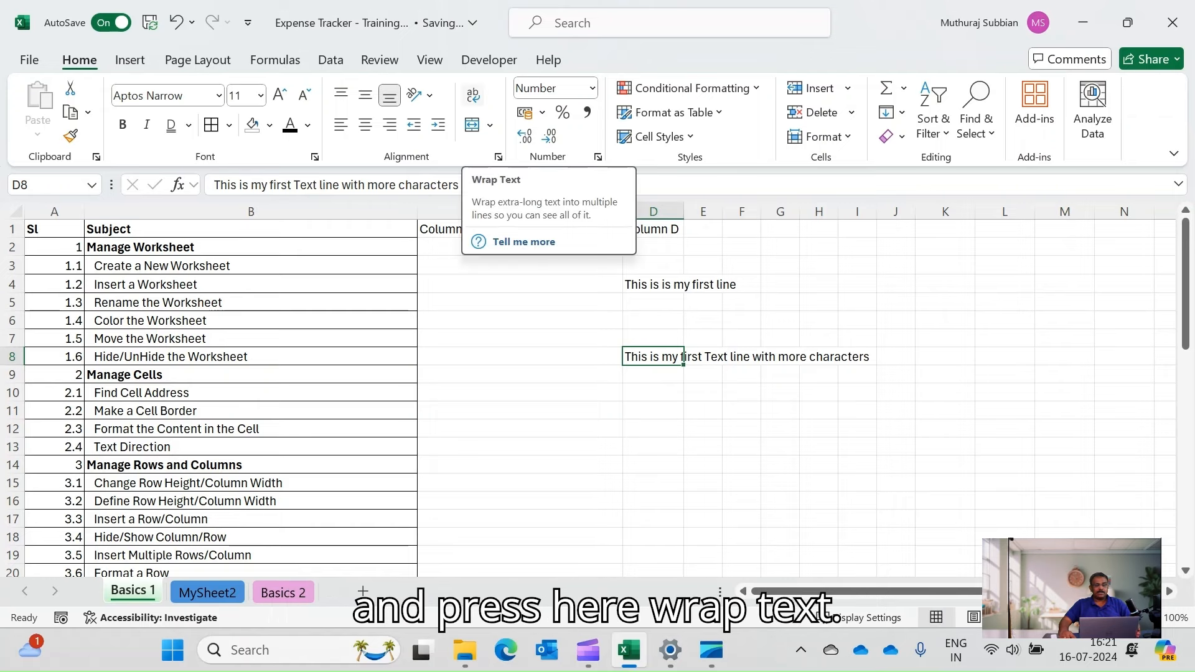
# Wrap the text of cell D8 within the column, then turn Wrap Text off again.
pyautogui.click(472, 95)
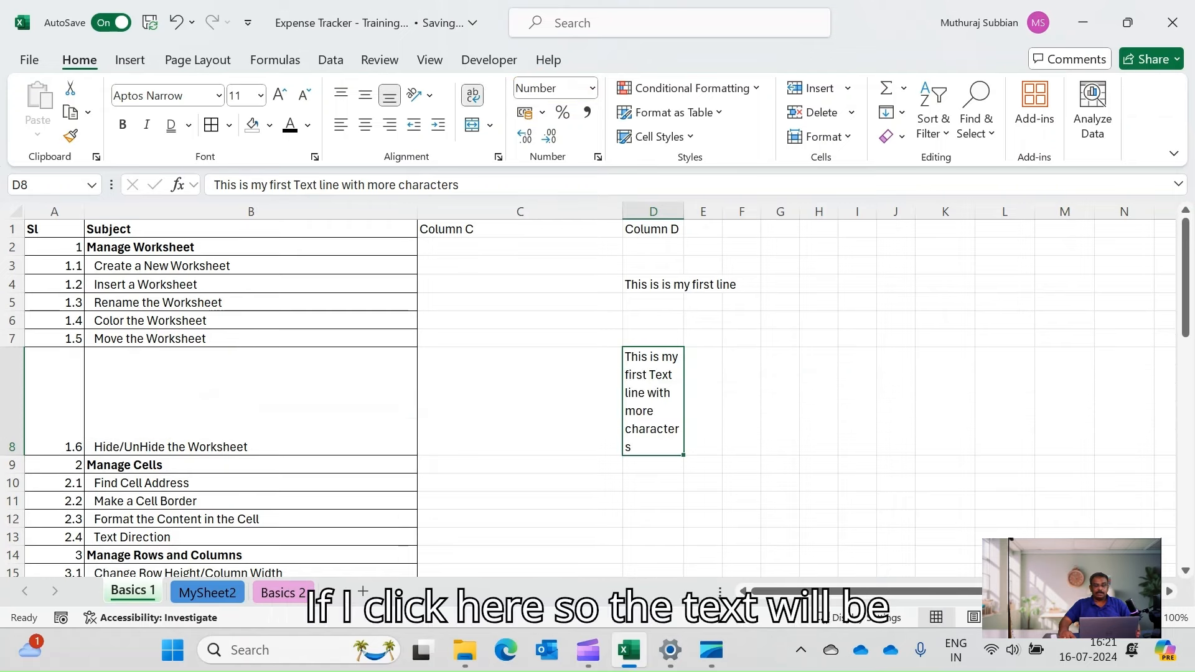
pyautogui.click(742, 402)
pyautogui.click(654, 401)
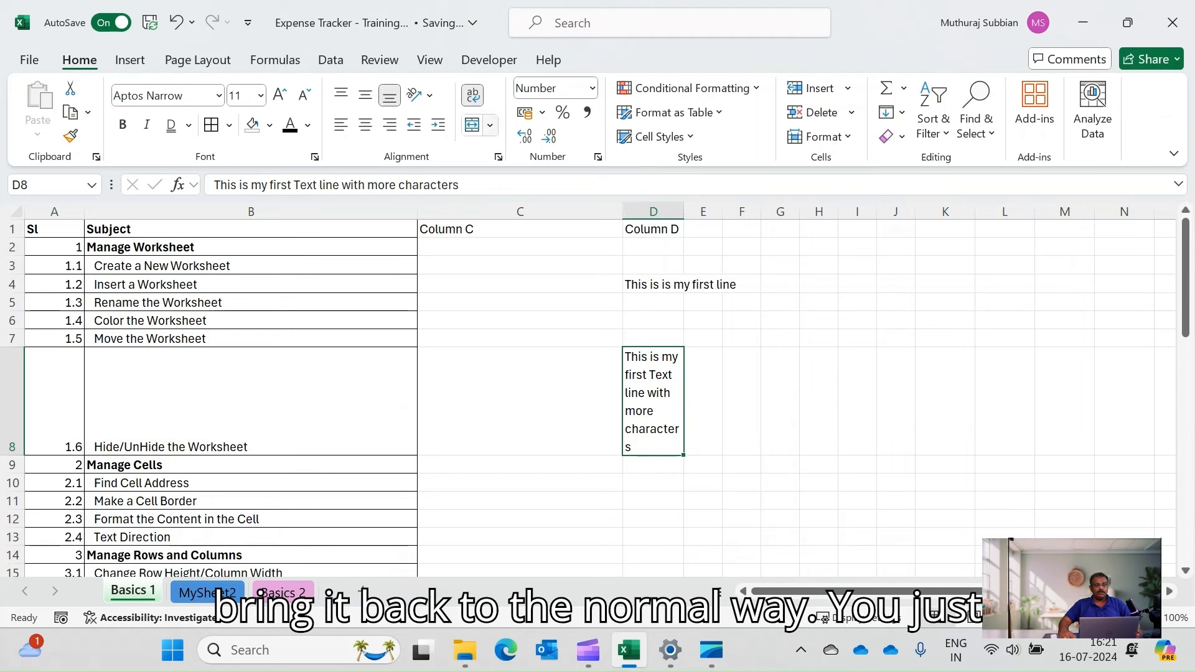
pyautogui.click(473, 95)
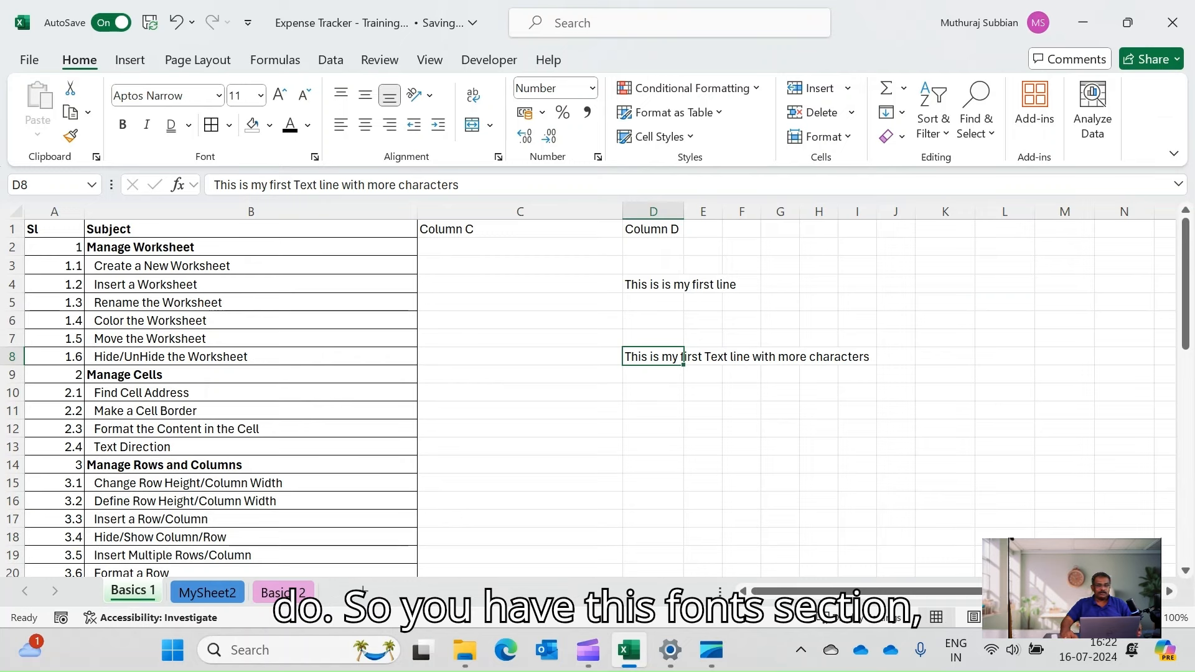
pyautogui.click(653, 411)
pyautogui.click(681, 357)
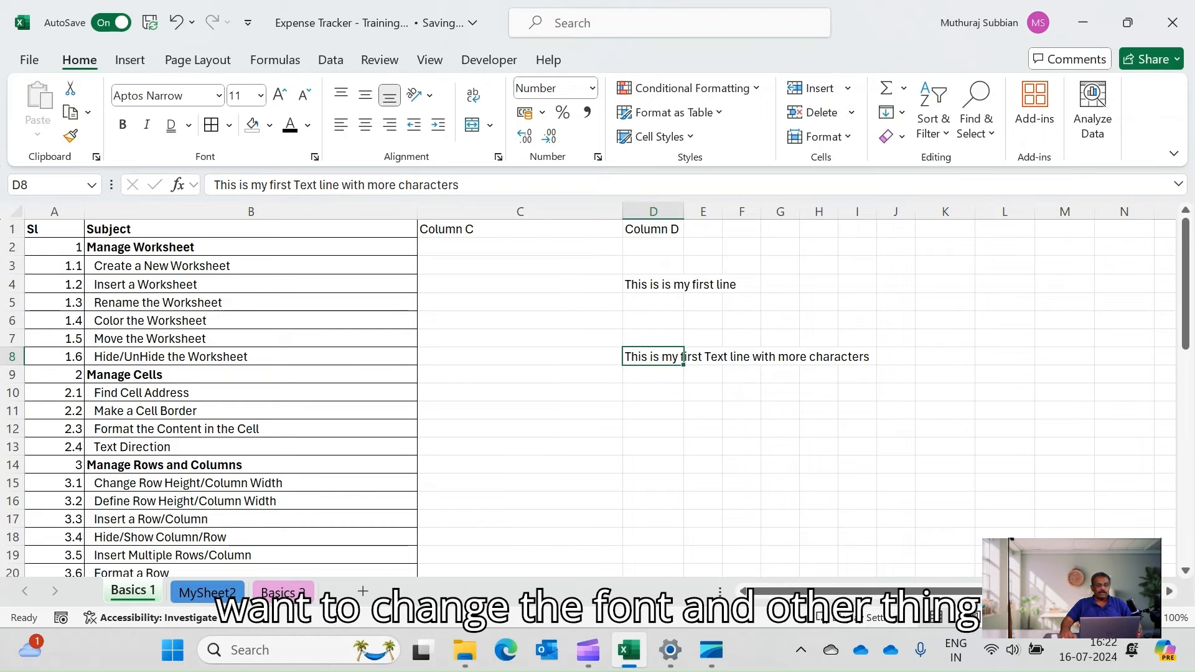
# Make the text in cells D4 to D8 bold, italic and underlined.
pyautogui.hotkey('ctrl', 'Up')
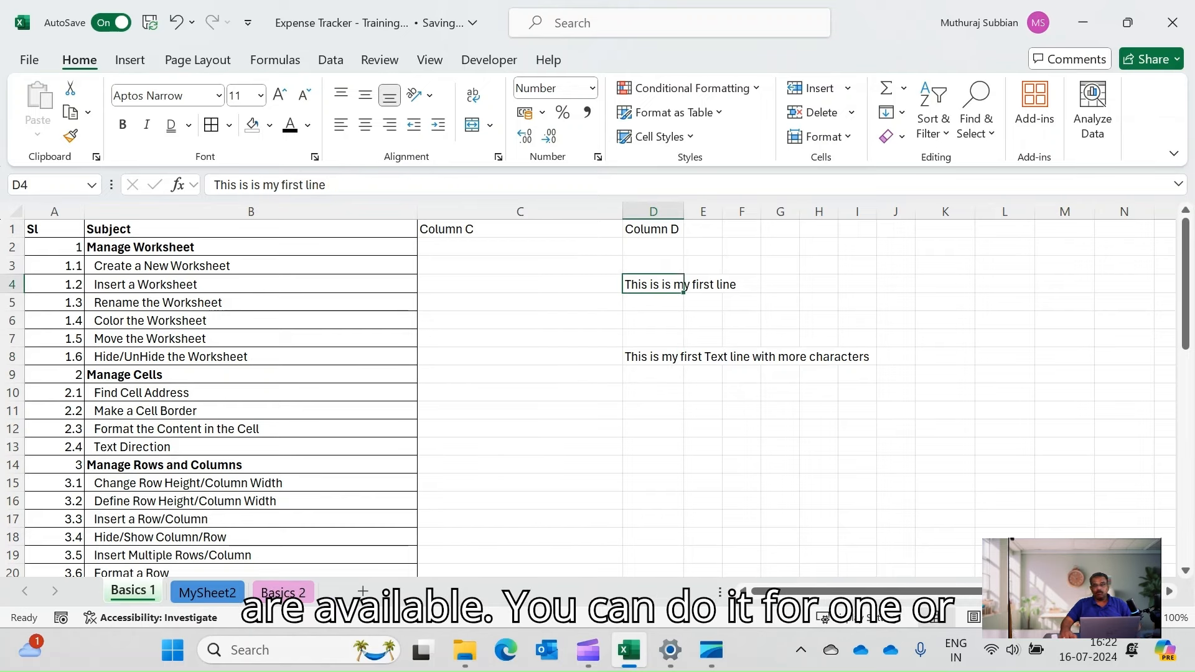
pyautogui.hotkey('ctrl', 'shift', 'Down')
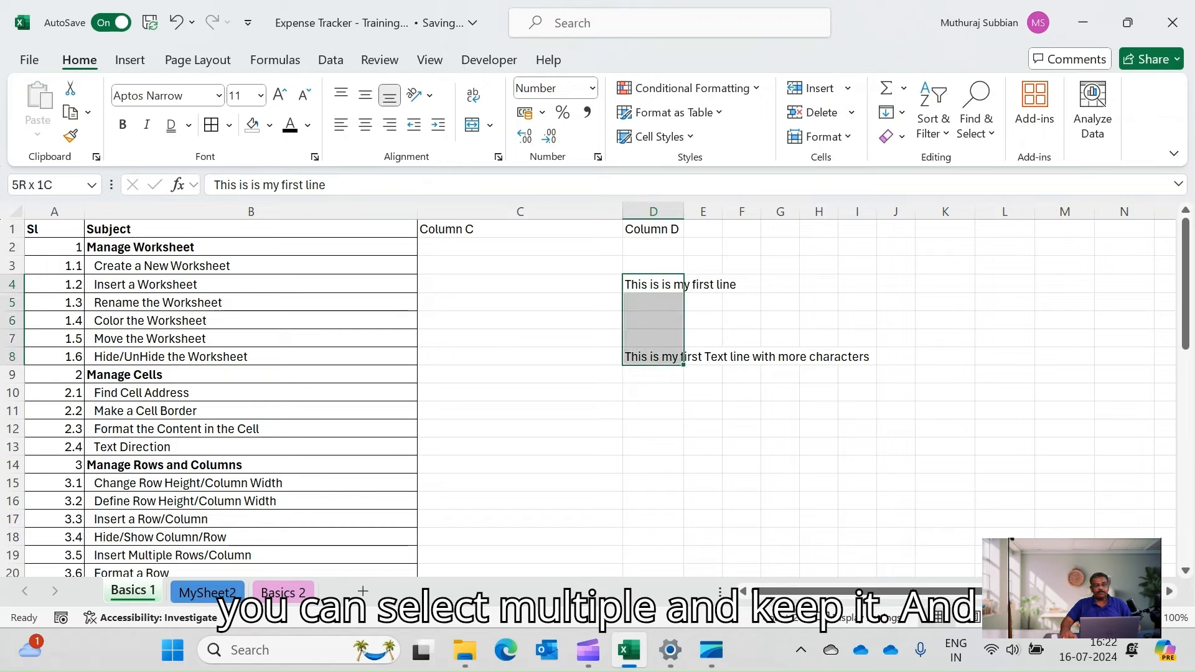
pyautogui.click(122, 125)
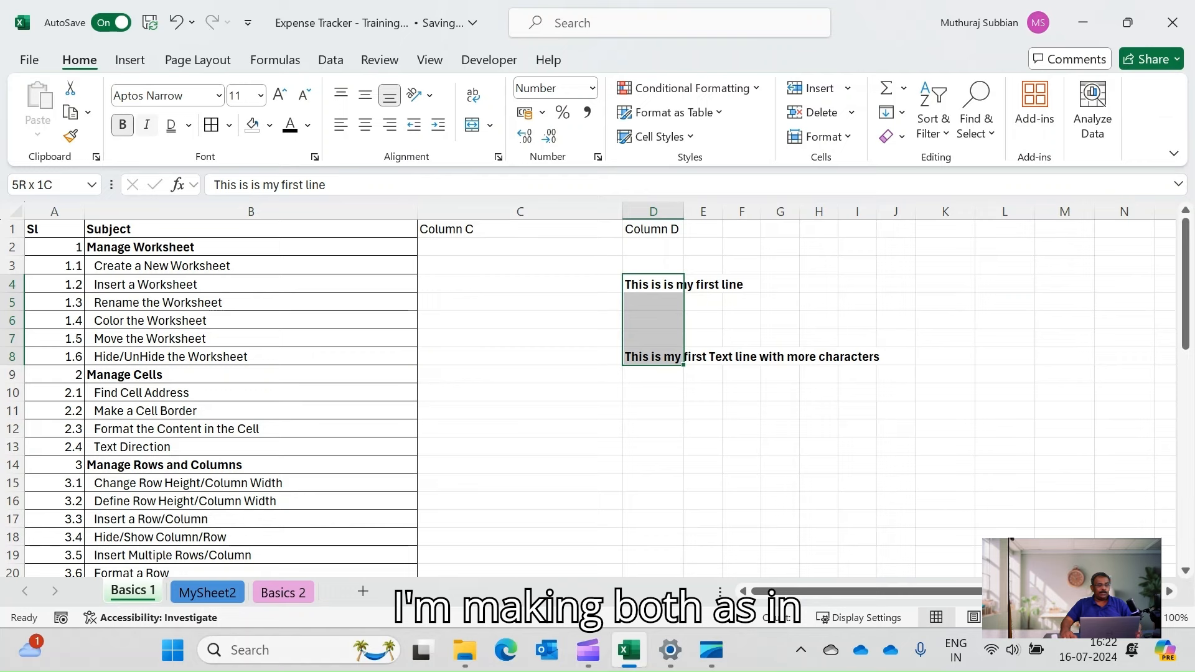
pyautogui.click(147, 124)
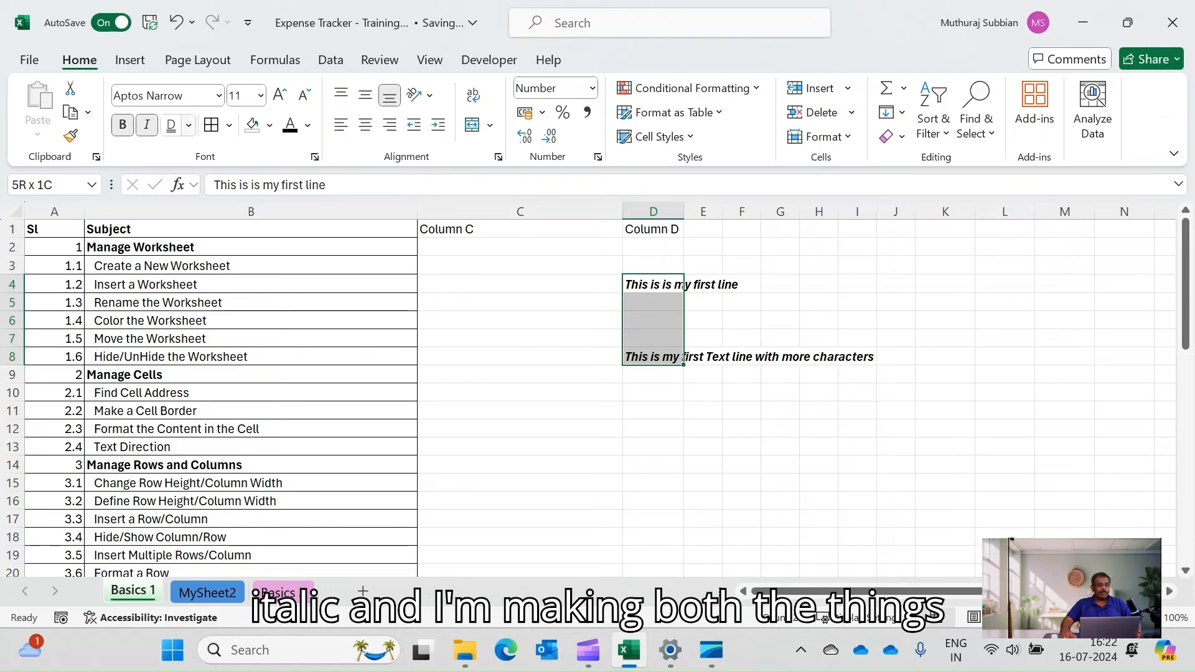
pyautogui.click(188, 125)
pyautogui.click(238, 179)
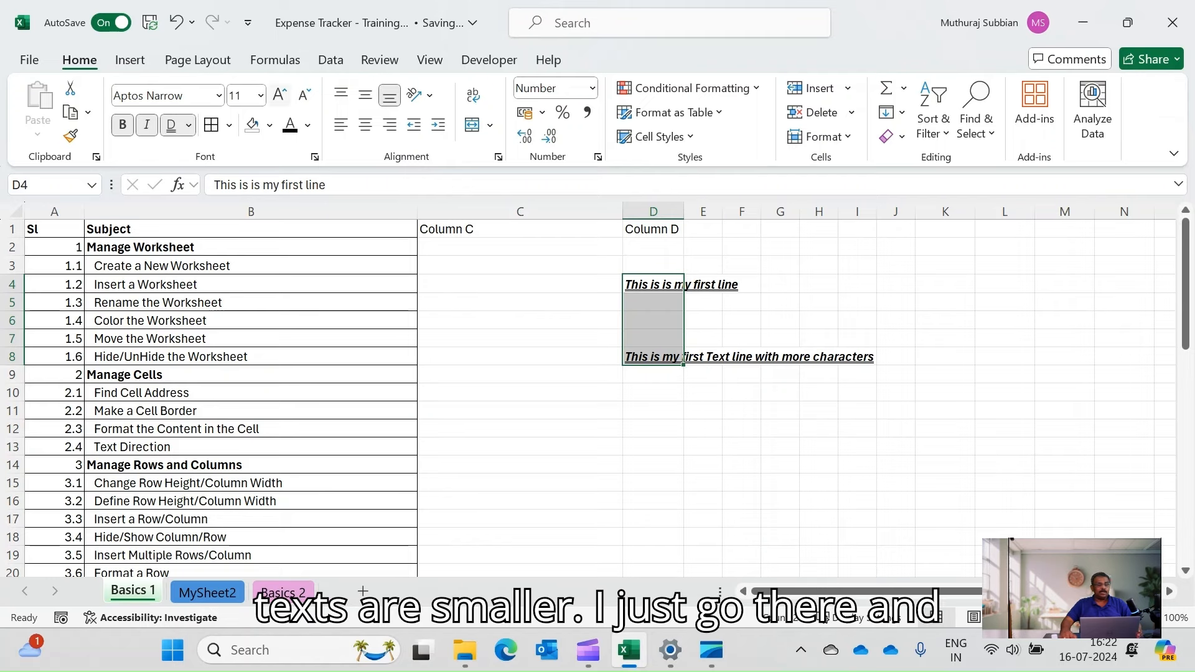
# Increase the font size of cells D4 to D8 to 18 points in increments, then set it to 24 points.
pyautogui.click(280, 95)
pyautogui.click(279, 96)
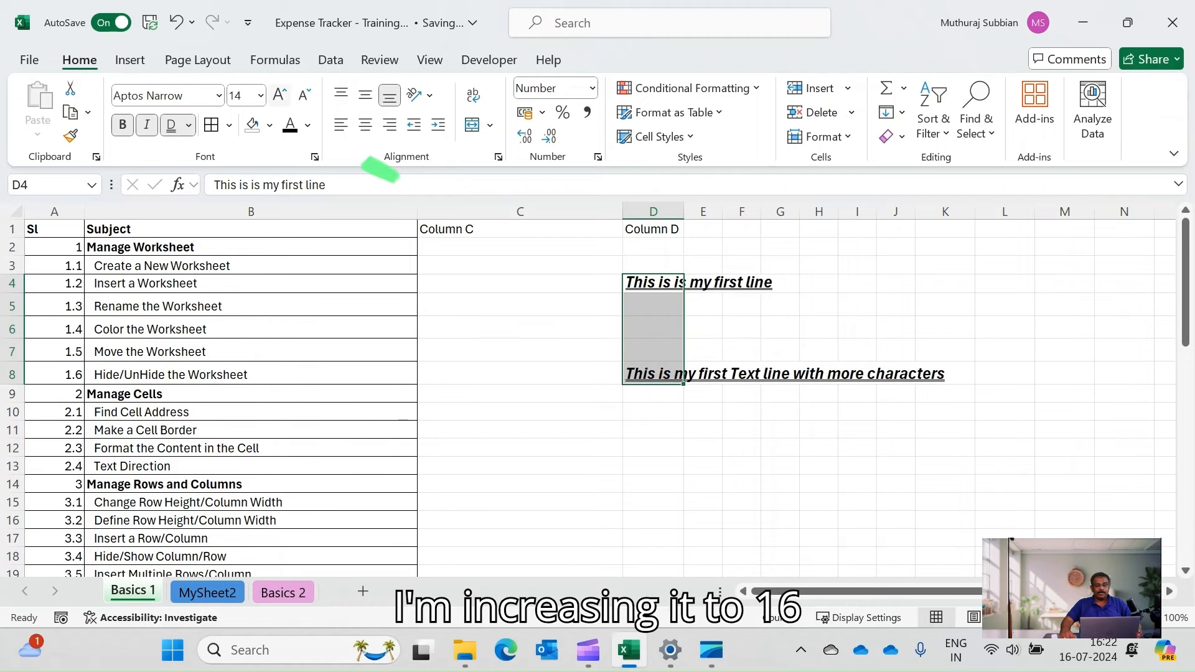
pyautogui.click(279, 95)
pyautogui.click(279, 95)
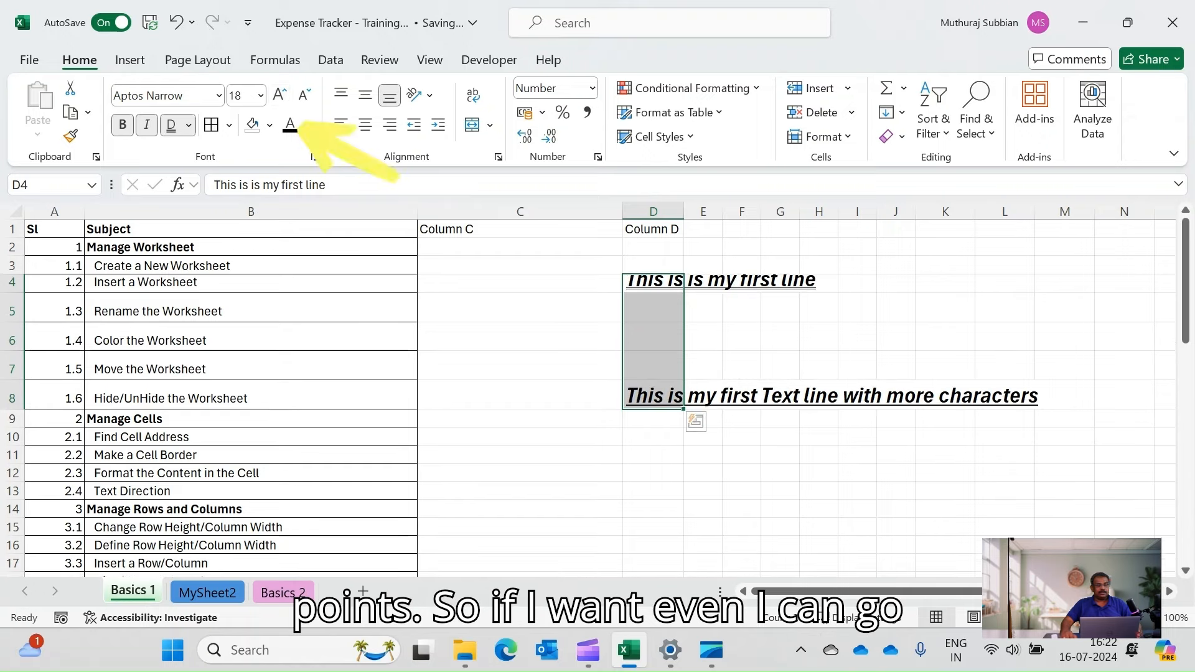
pyautogui.click(240, 95)
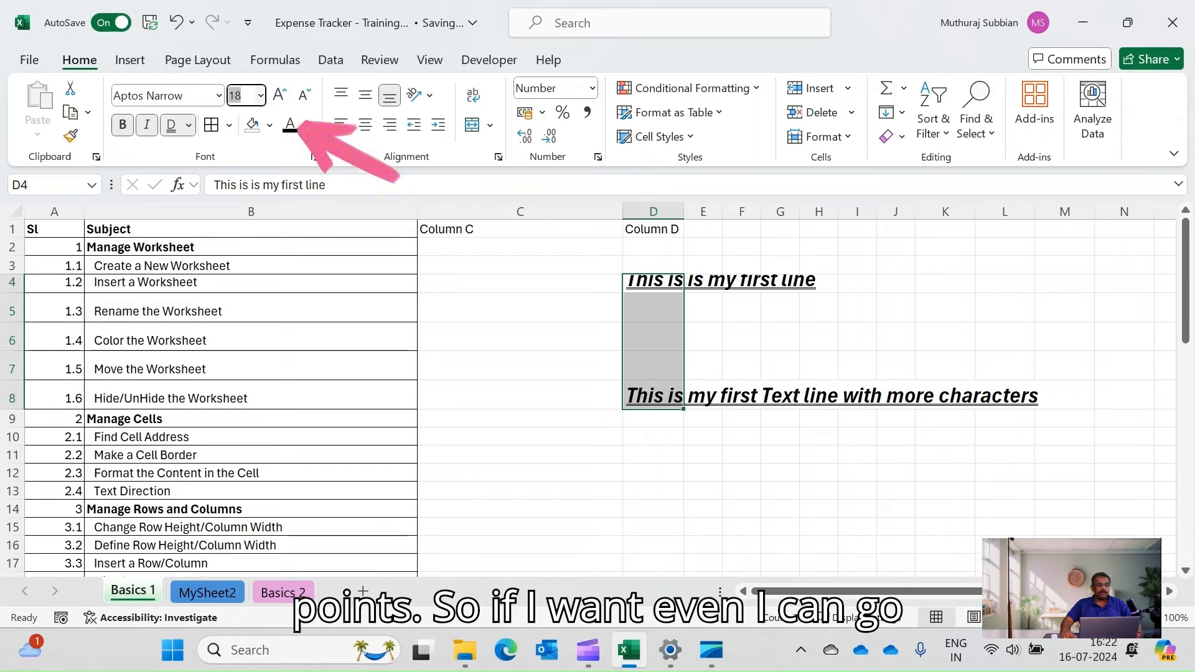
pyautogui.write('24')
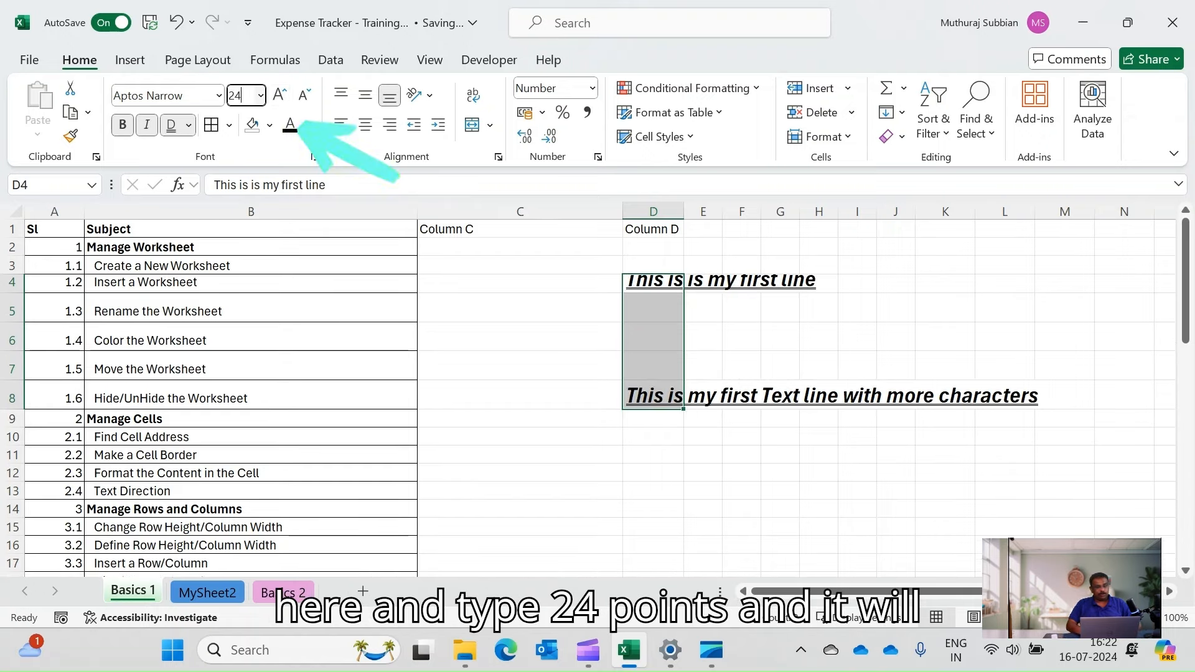
pyautogui.press('Return')
pyautogui.click(741, 390)
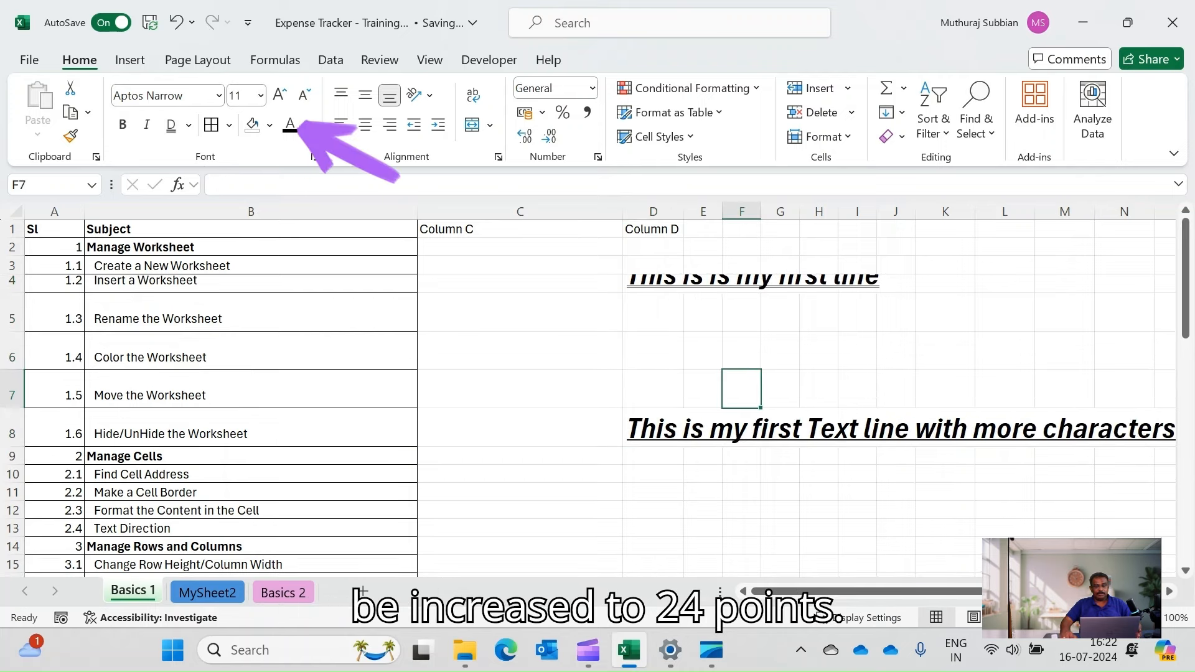
# Enlarge row 4 to show its text in full and remove bold, italic and underline from cell D4.
pyautogui.click(520, 389)
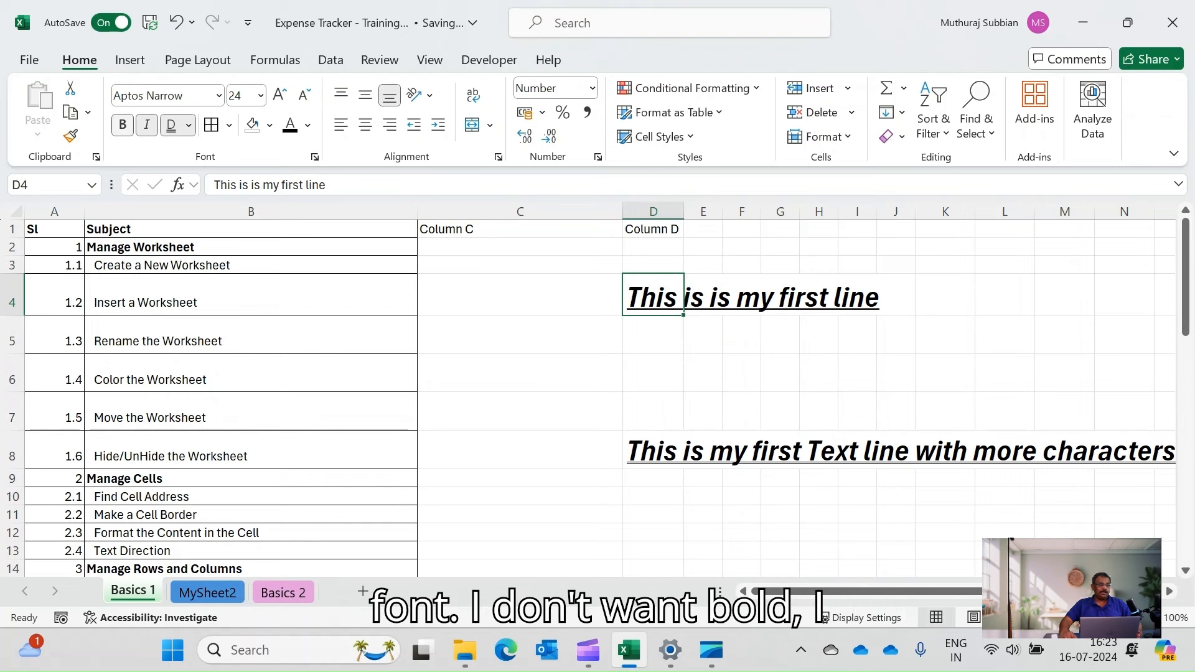
pyautogui.hotkey('ctrl', 'b')
pyautogui.hotkey('ctrl', 'i')
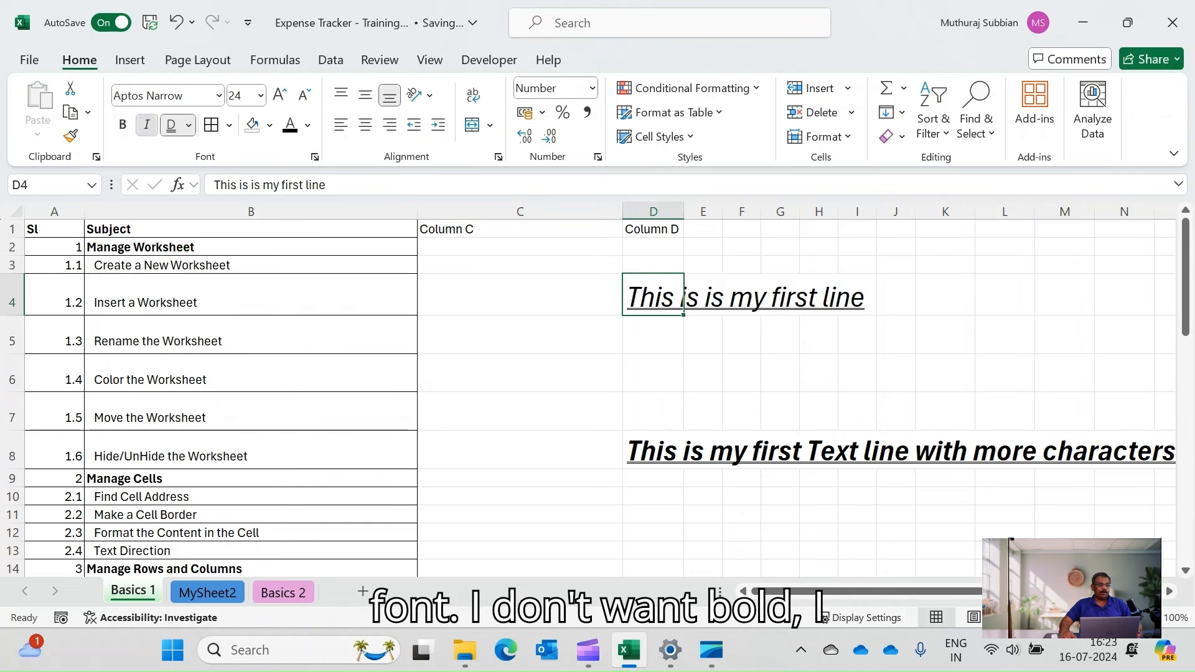
pyautogui.hotkey('ctrl', 'u')
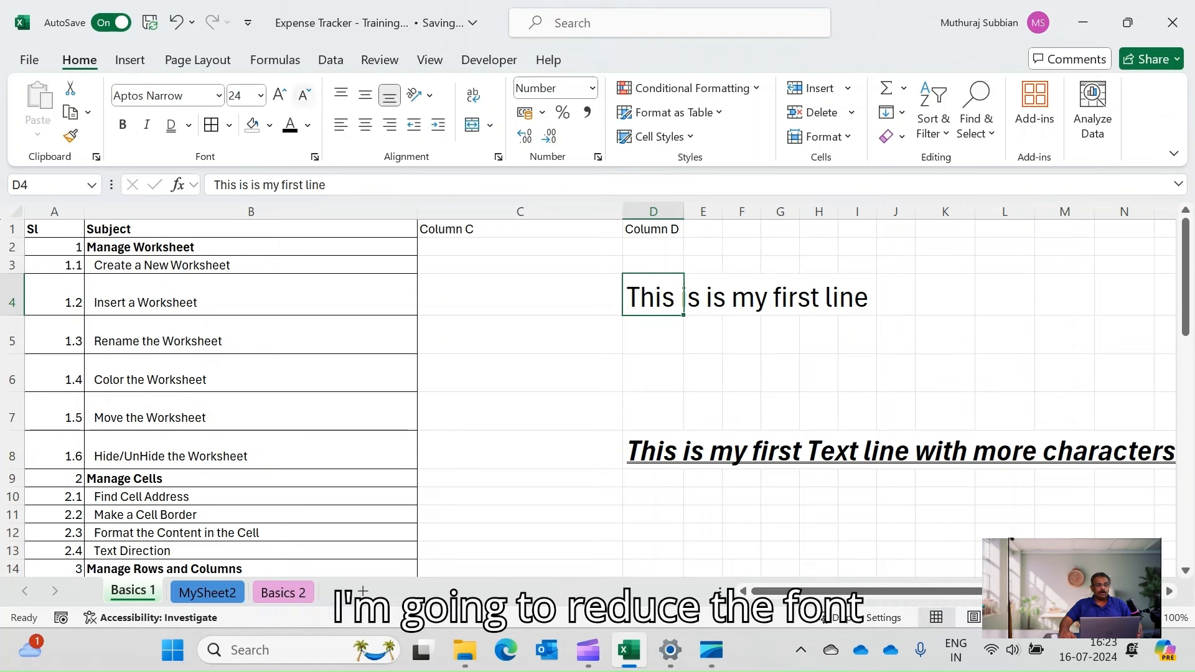
# Reduce the font size of the text in cell D4 to 11 points.
pyautogui.click(304, 95)
pyautogui.click(304, 94)
pyautogui.click(304, 95)
pyautogui.click(304, 95)
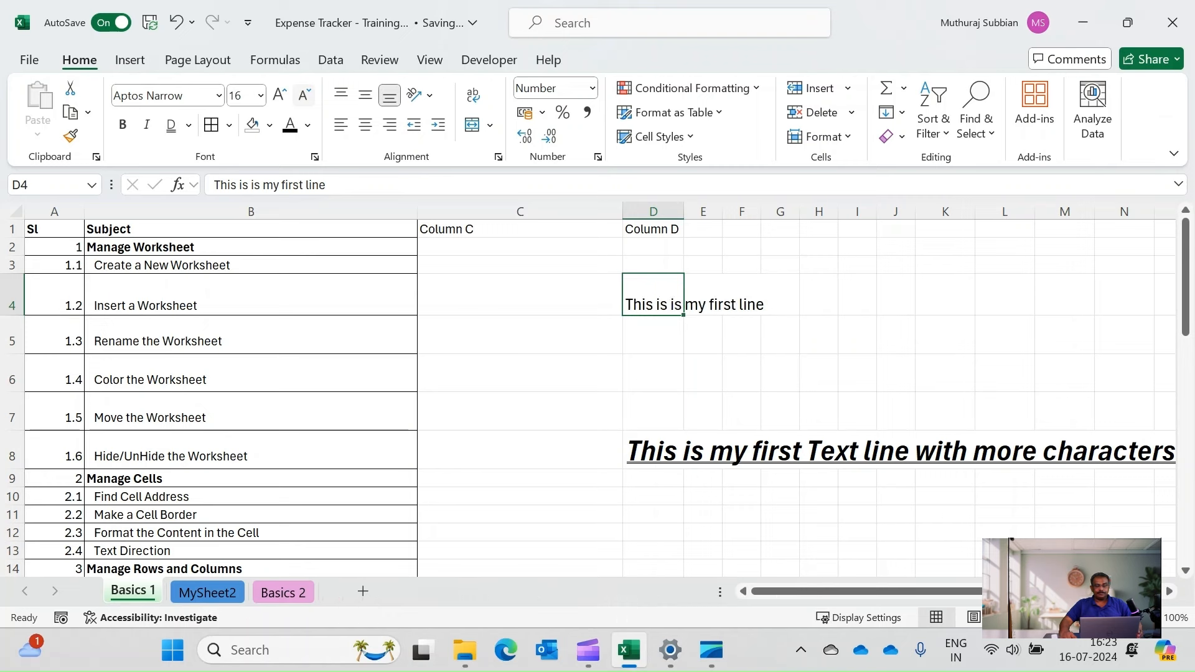
pyautogui.click(304, 94)
pyautogui.click(304, 95)
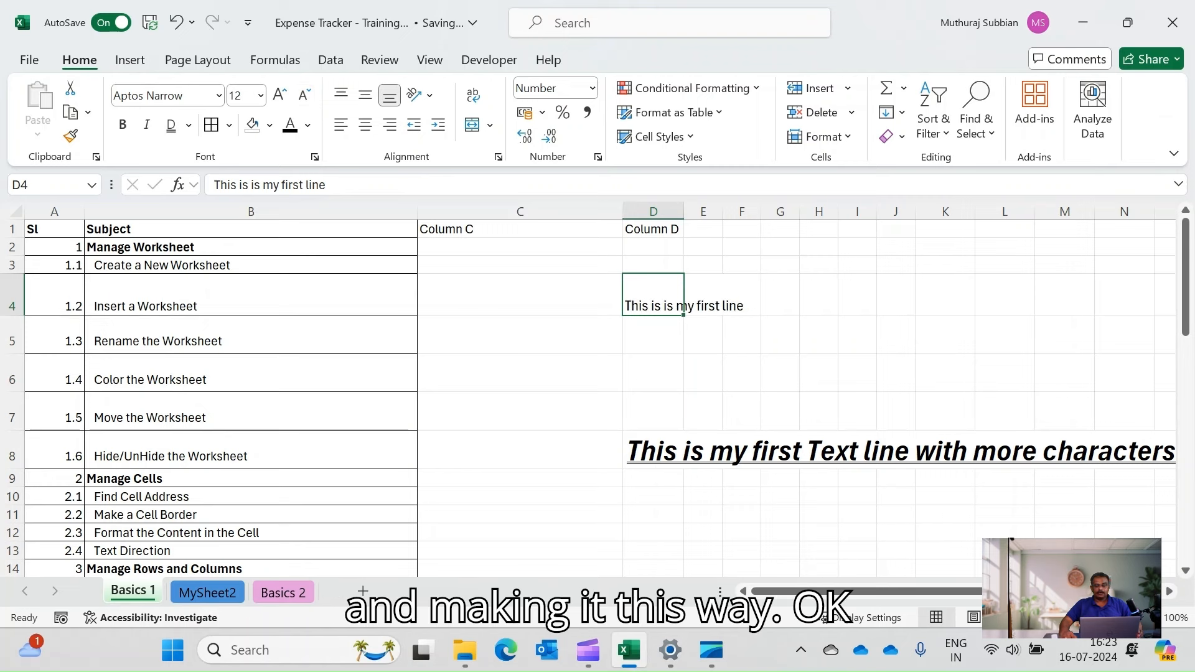
pyautogui.click(304, 95)
pyautogui.click(857, 295)
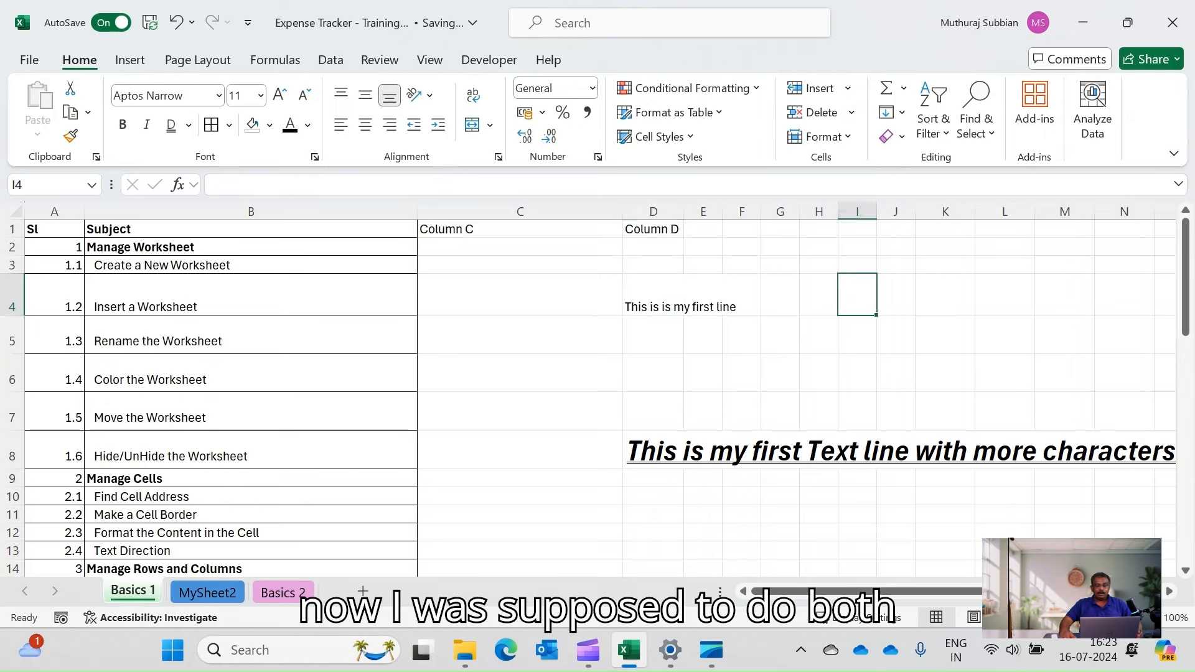
# Copy the formatting of cell D4 to cell D8 with Format Painter.
pyautogui.click(520, 295)
pyautogui.click(653, 295)
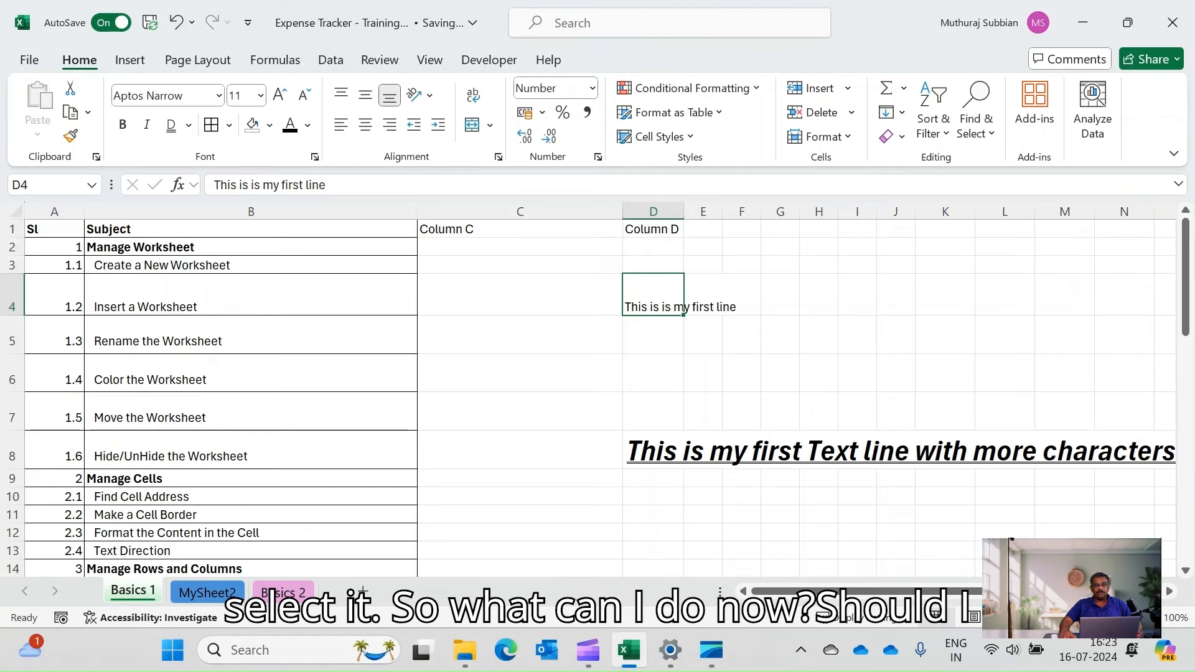
pyautogui.click(684, 451)
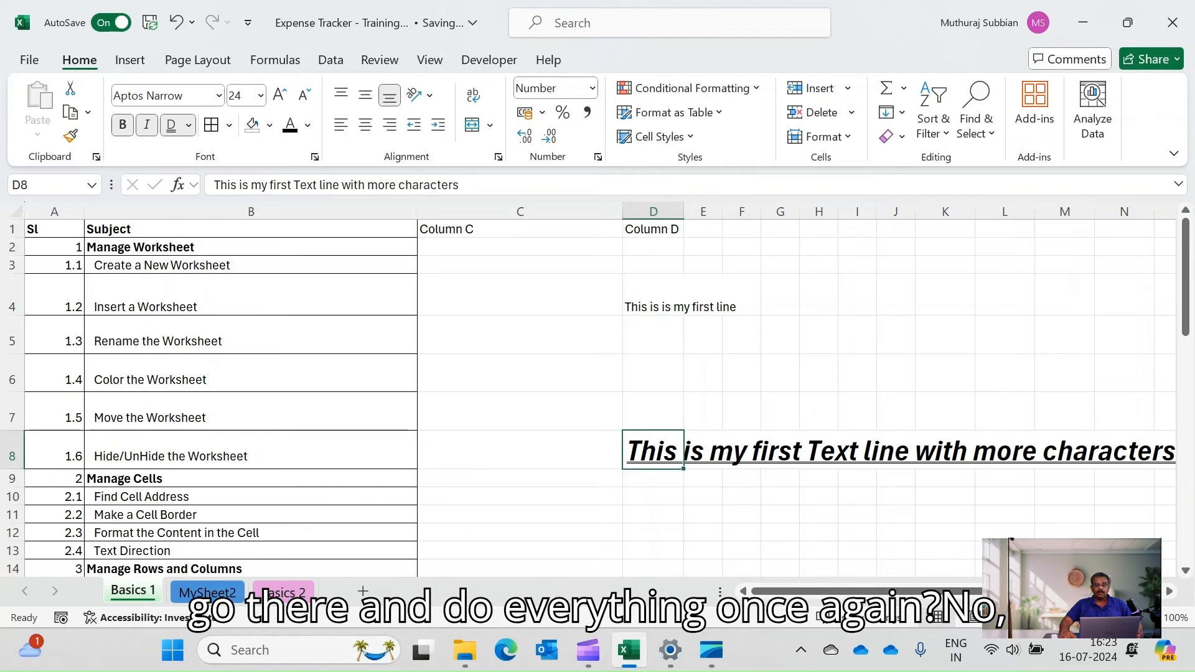
pyautogui.click(679, 308)
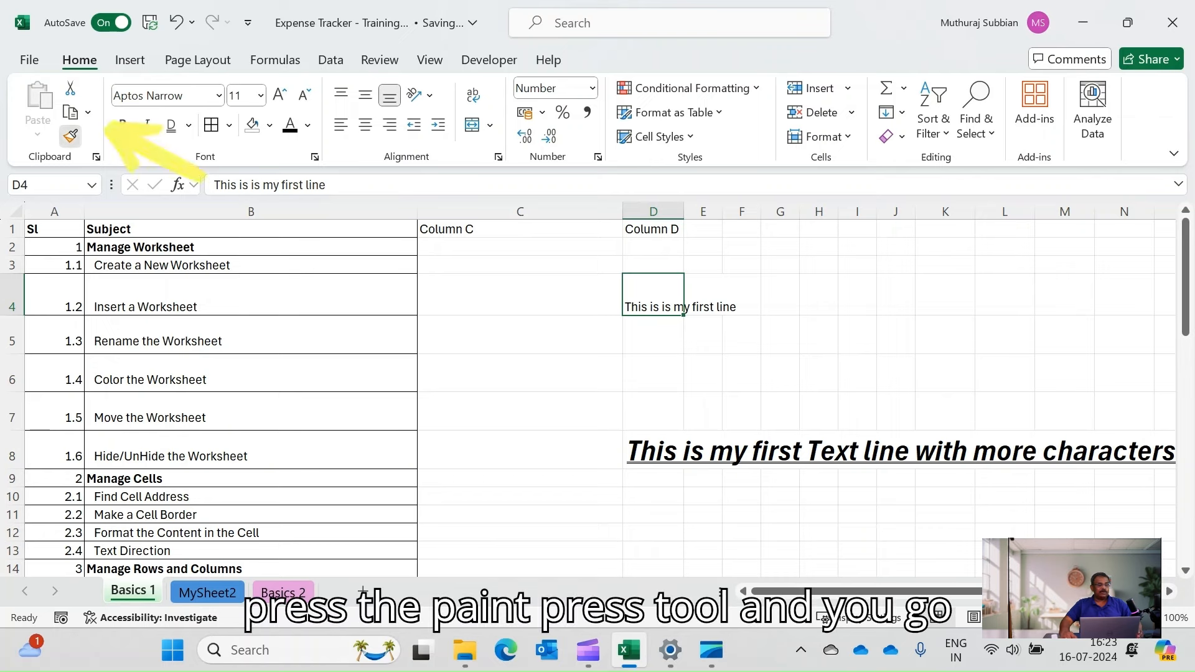
pyautogui.click(70, 135)
pyautogui.click(682, 440)
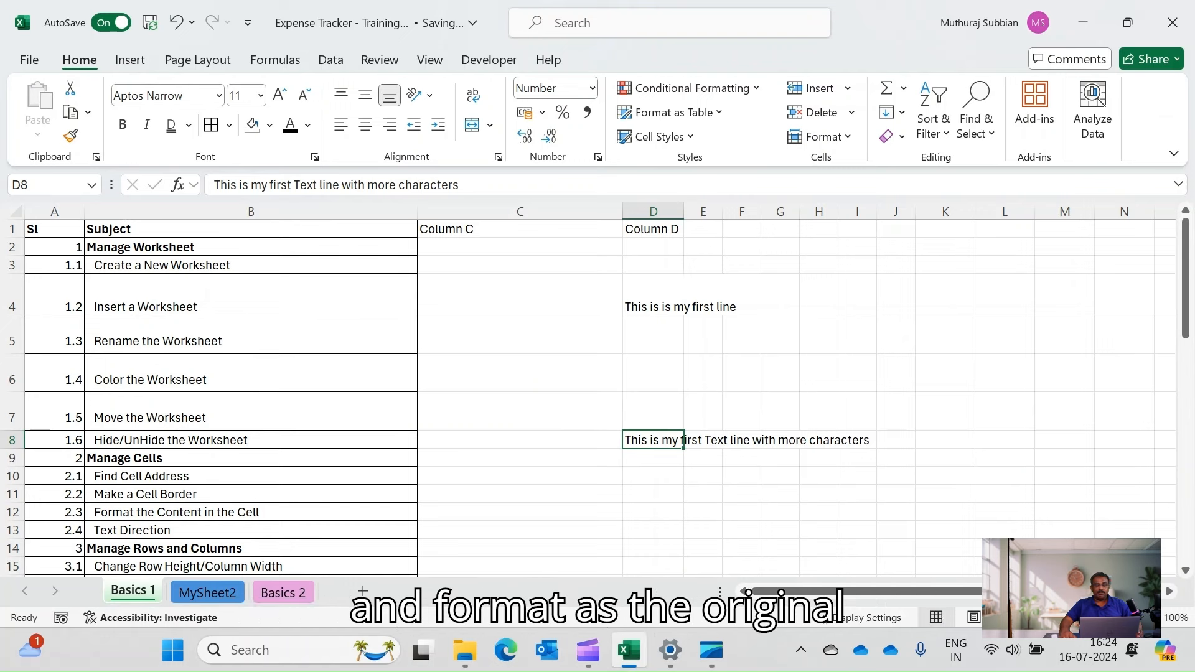
pyautogui.click(682, 307)
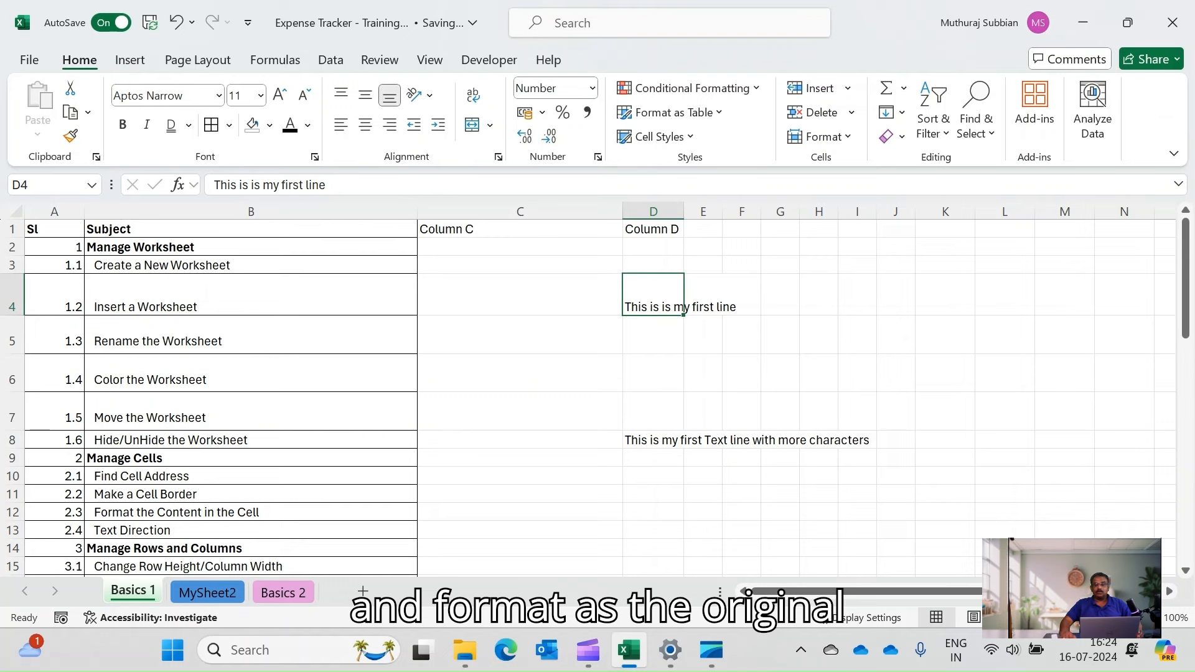
pyautogui.click(682, 440)
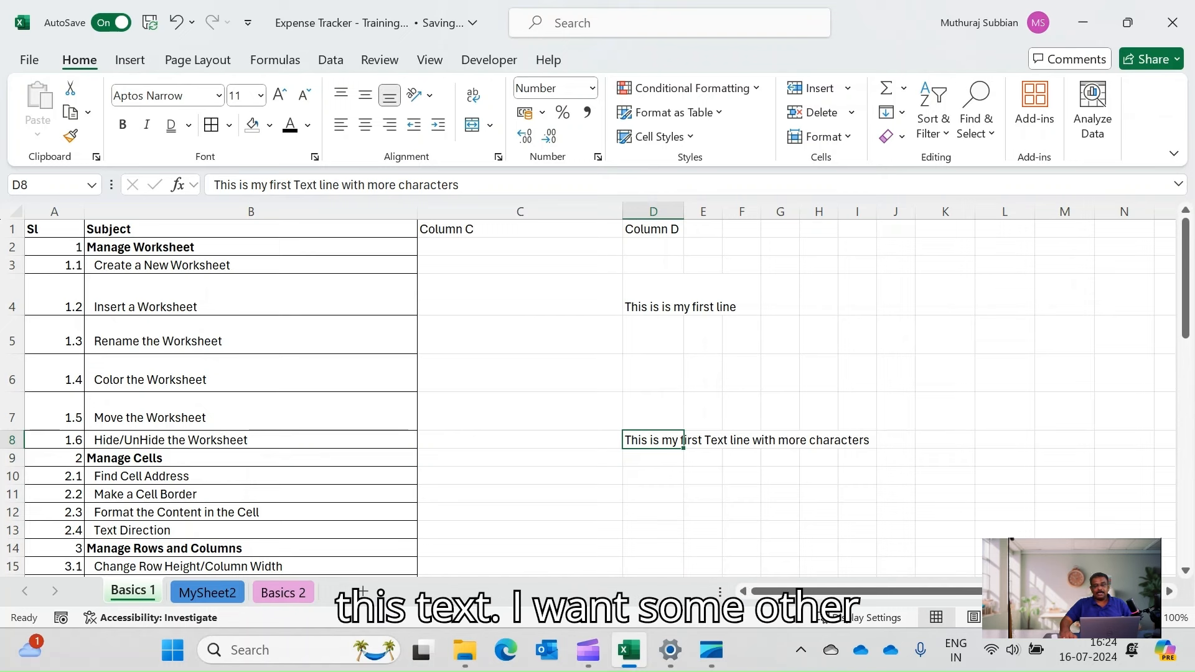
# Enter "My next line" in cell D9.
pyautogui.press('Return')
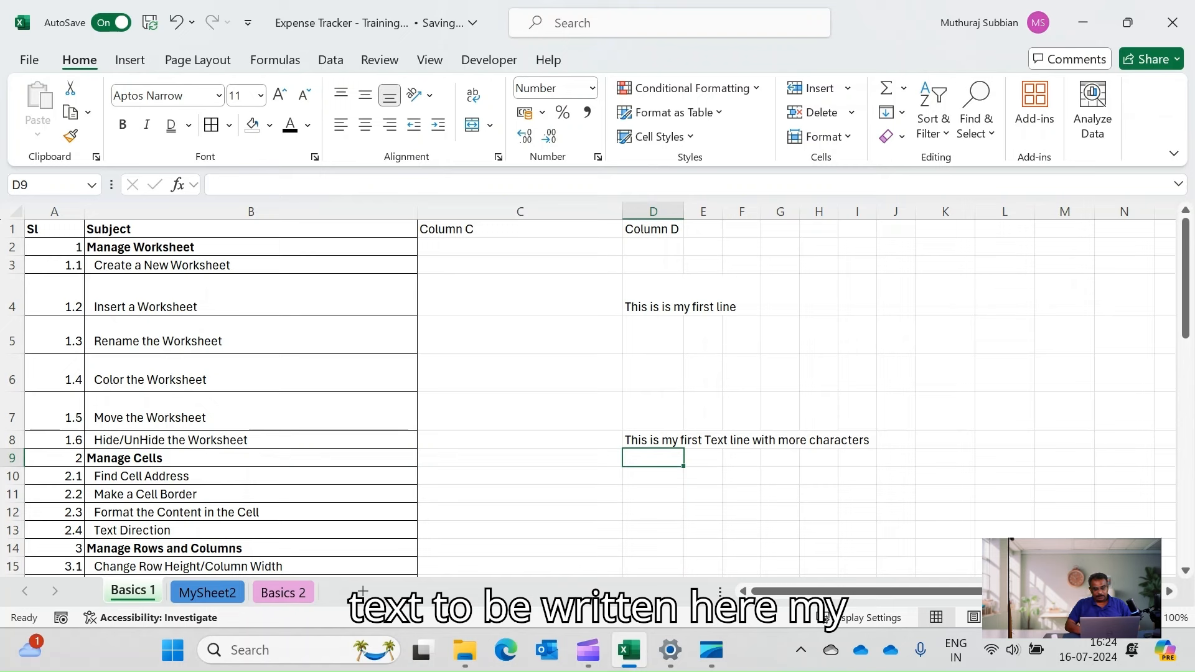
pyautogui.write('My next lin')
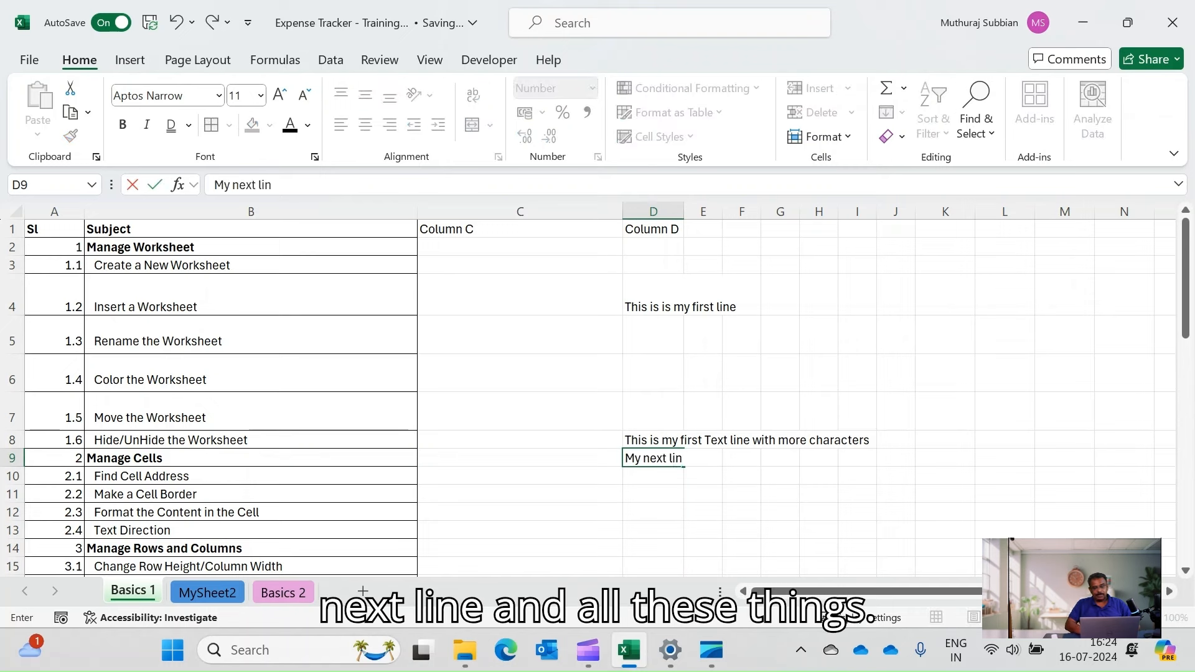
pyautogui.write('e')
pyautogui.press('Return')
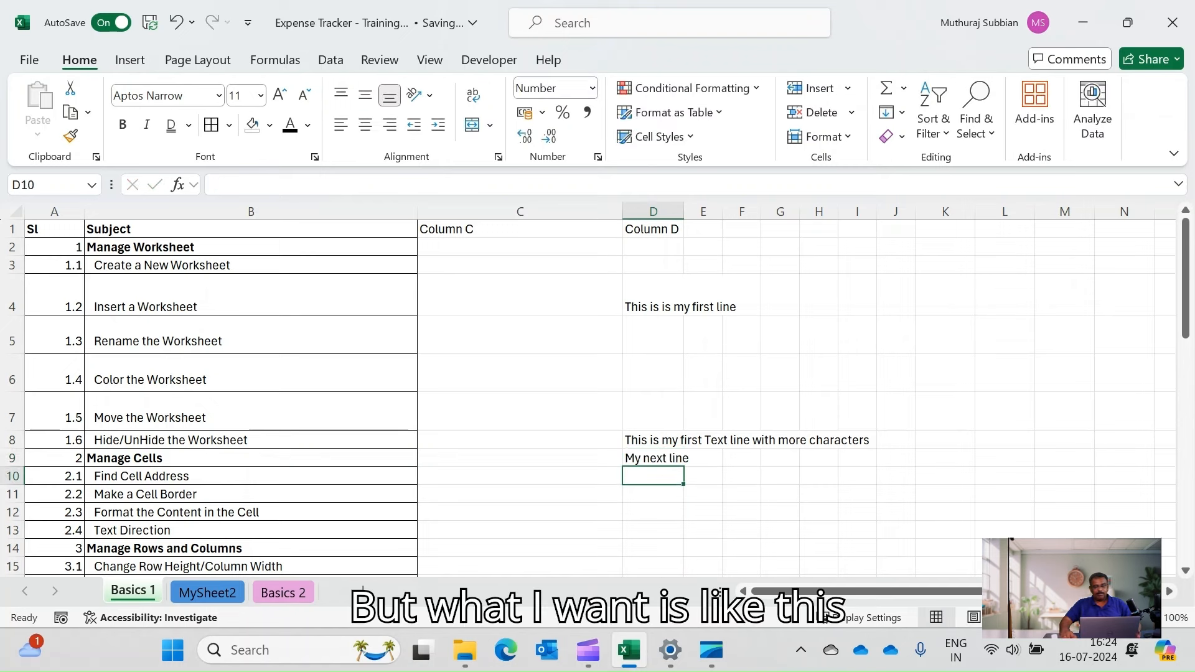
# Merge and center cells D8 to M8.
pyautogui.click(682, 441)
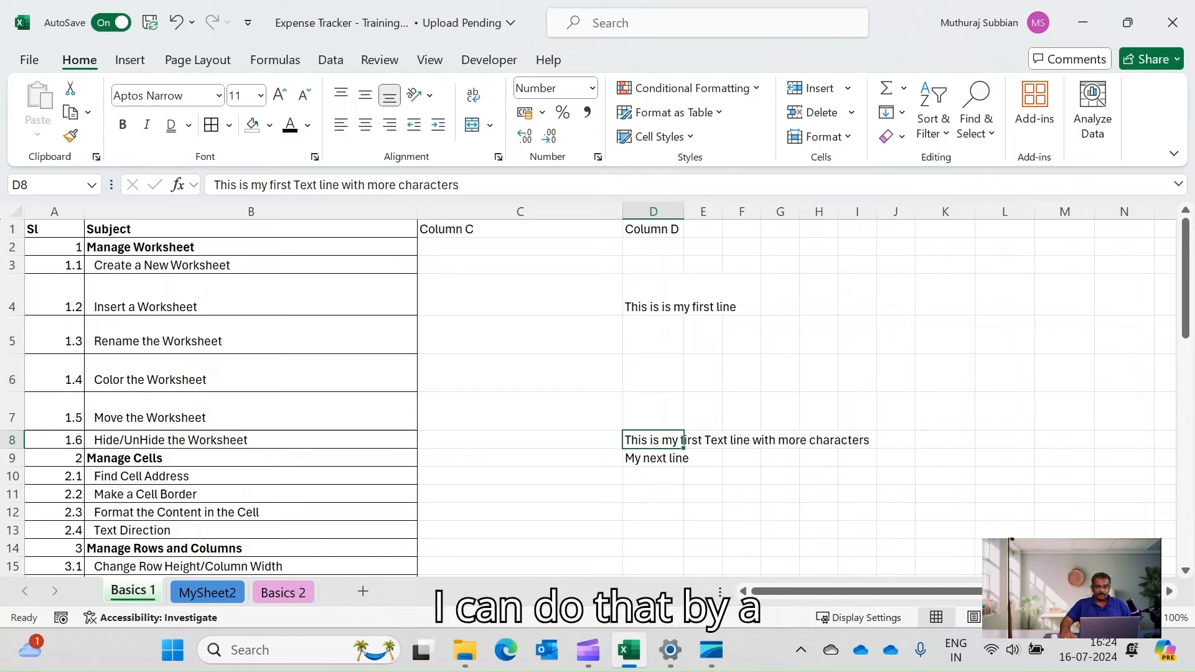
pyautogui.moveTo(682, 440); pyautogui.dragTo(872, 440)
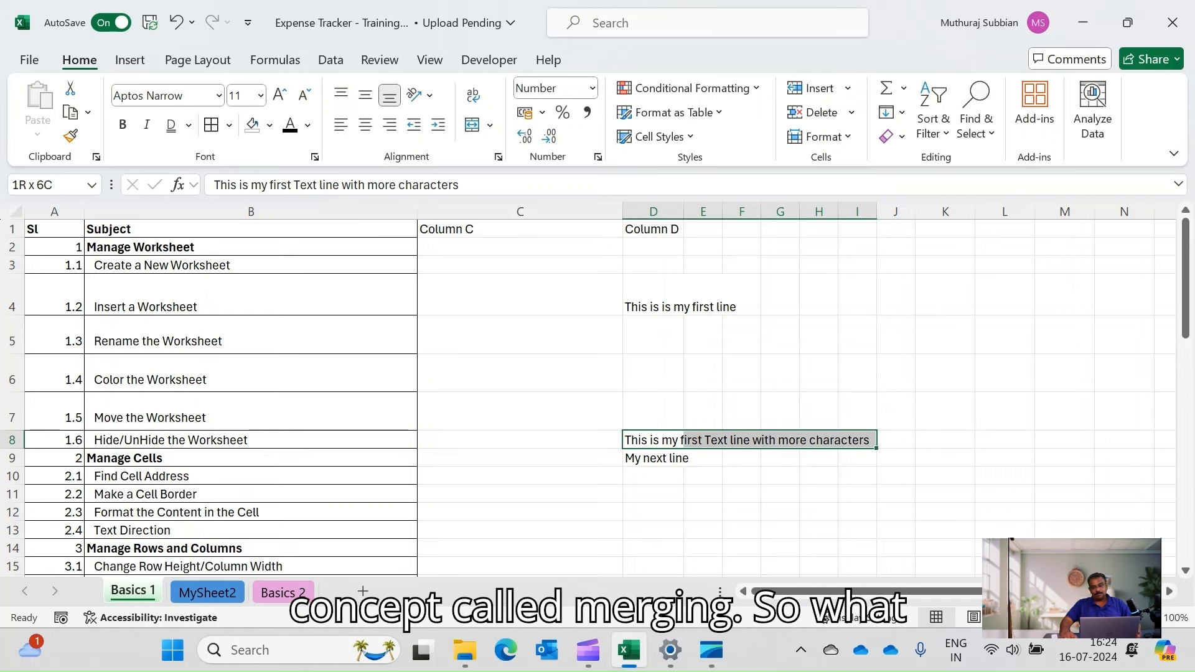
pyautogui.click(856, 477)
pyautogui.click(682, 441)
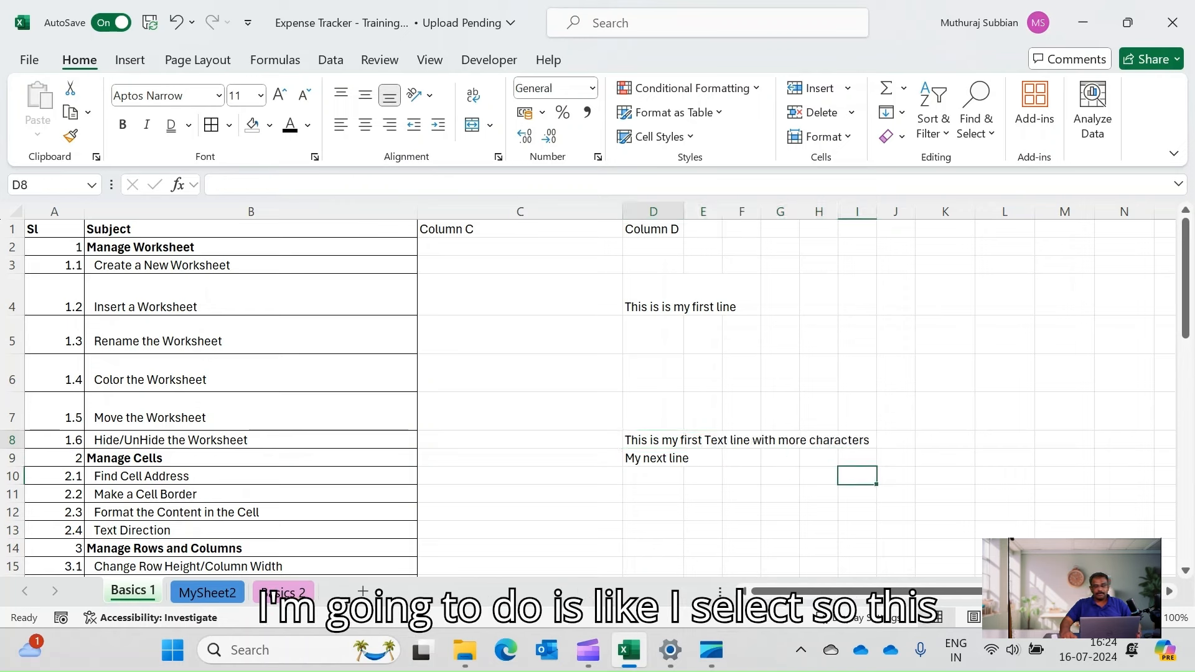
pyautogui.moveTo(682, 440); pyautogui.dragTo(1065, 441)
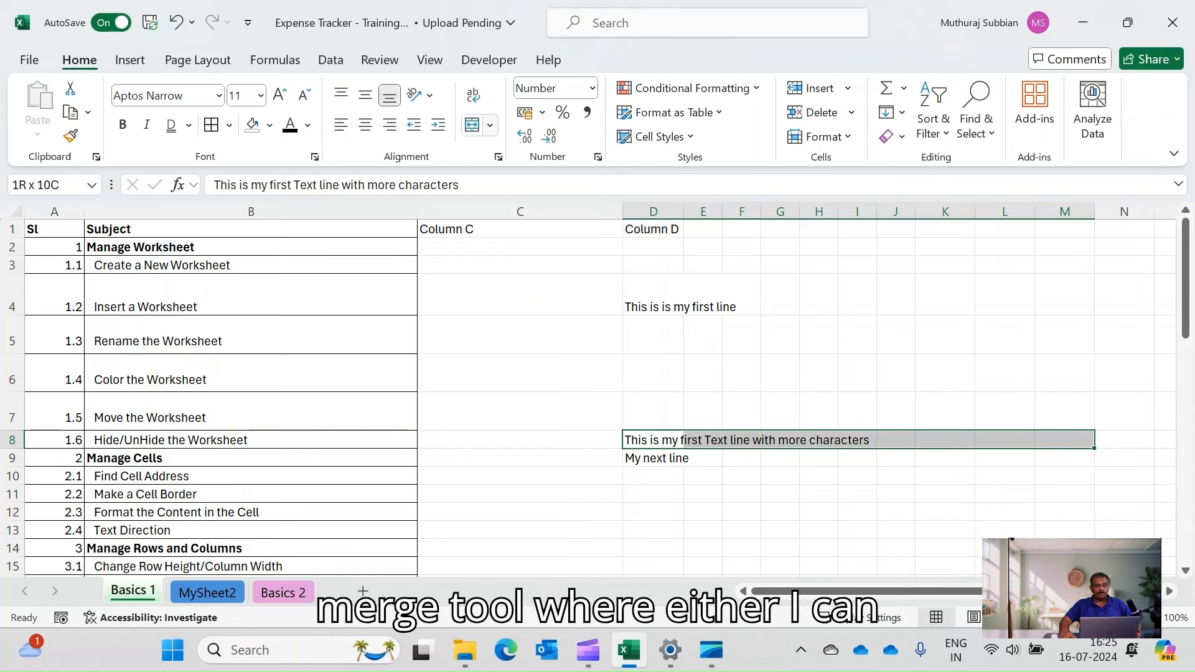
pyautogui.click(490, 125)
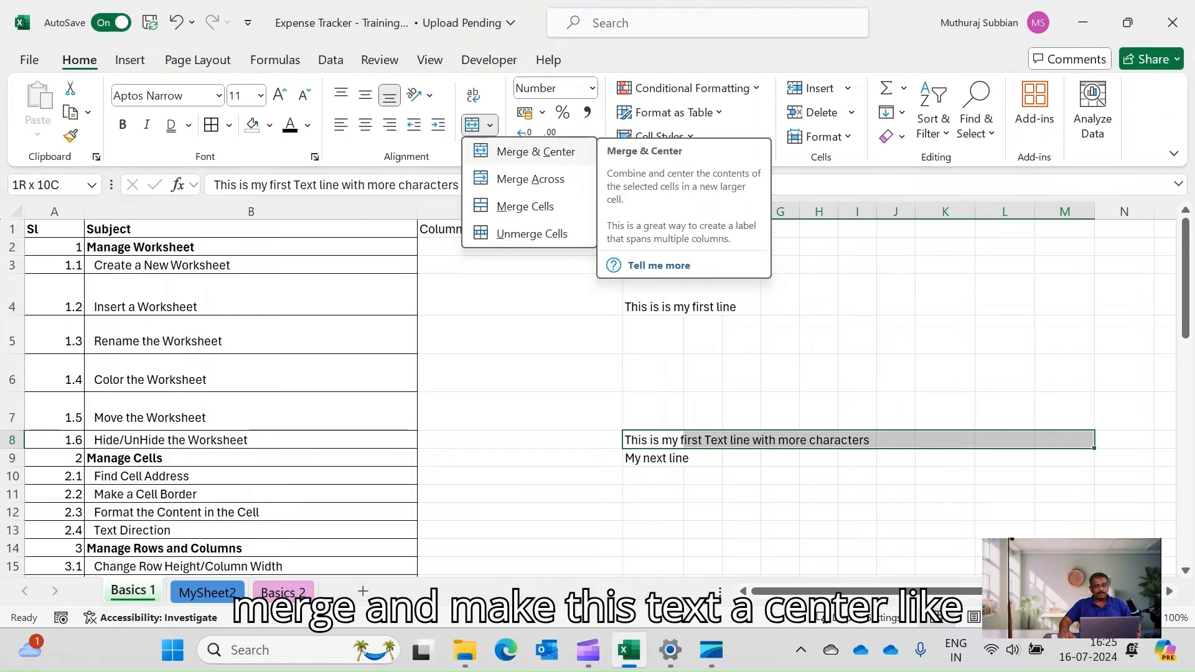
pyautogui.click(535, 151)
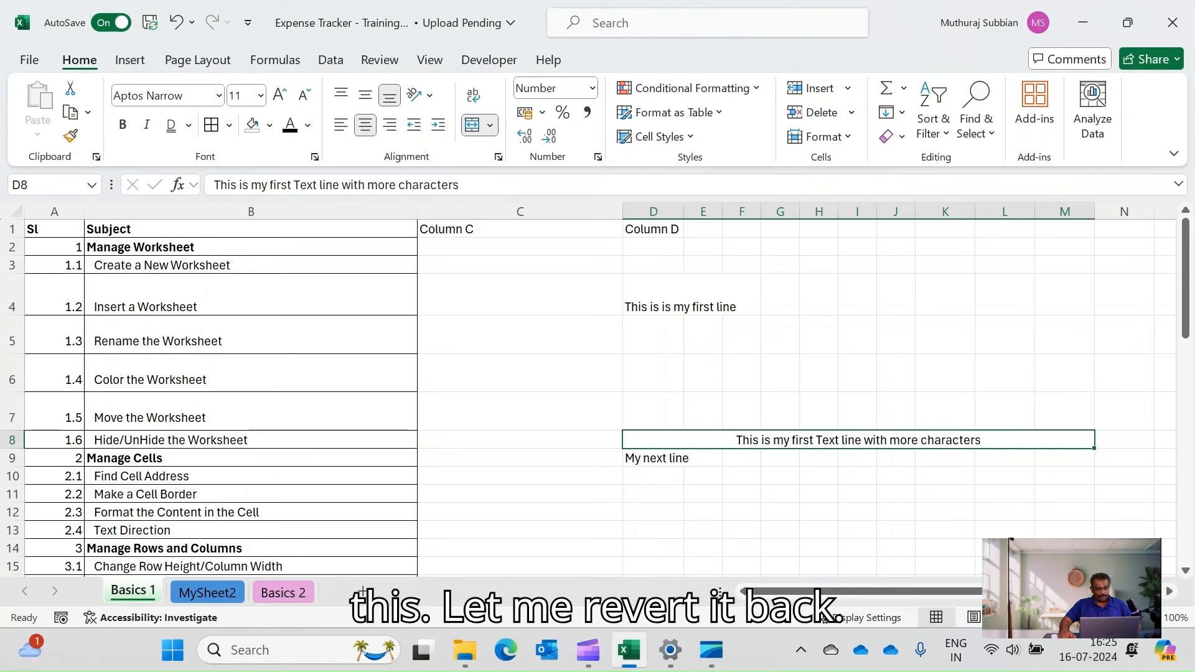
# Unmerge cells D8 to M8 and left-align the text in cell D8.
pyautogui.click(490, 125)
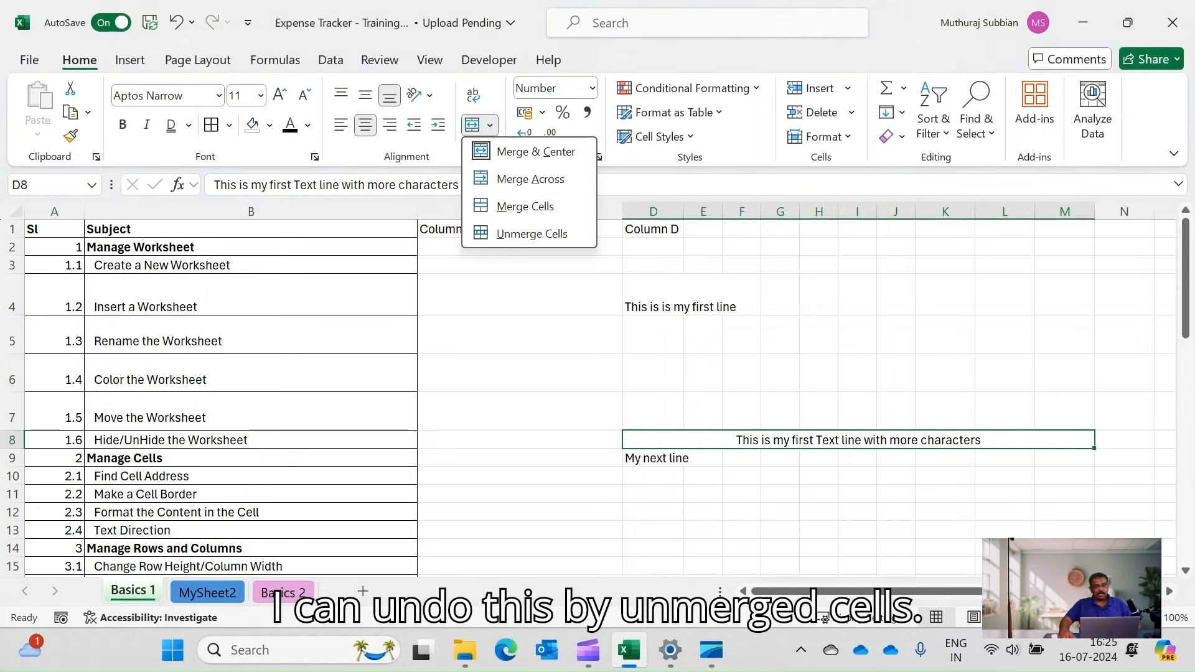
pyautogui.click(532, 234)
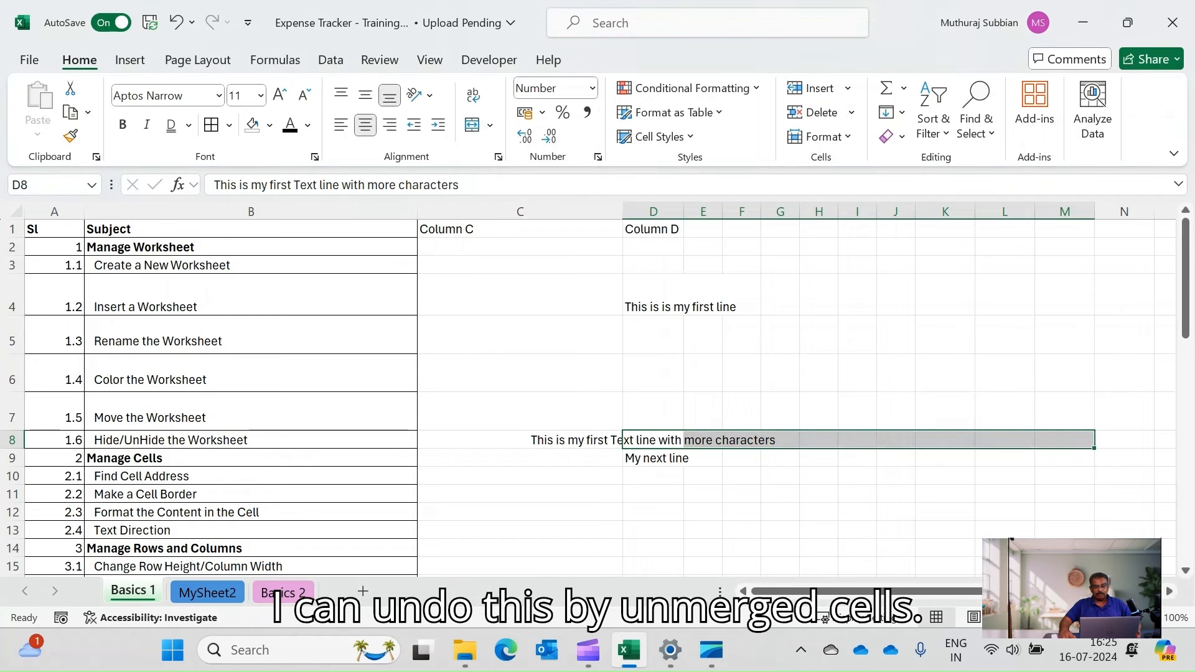
pyautogui.click(653, 512)
pyautogui.click(520, 440)
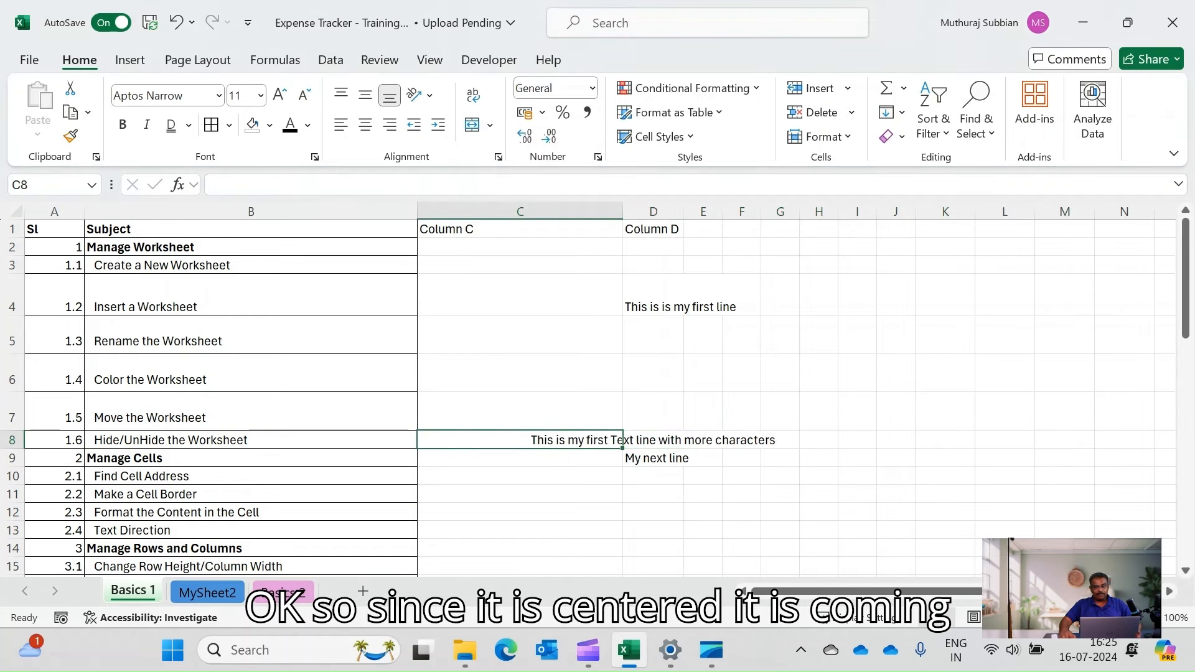
pyautogui.click(653, 440)
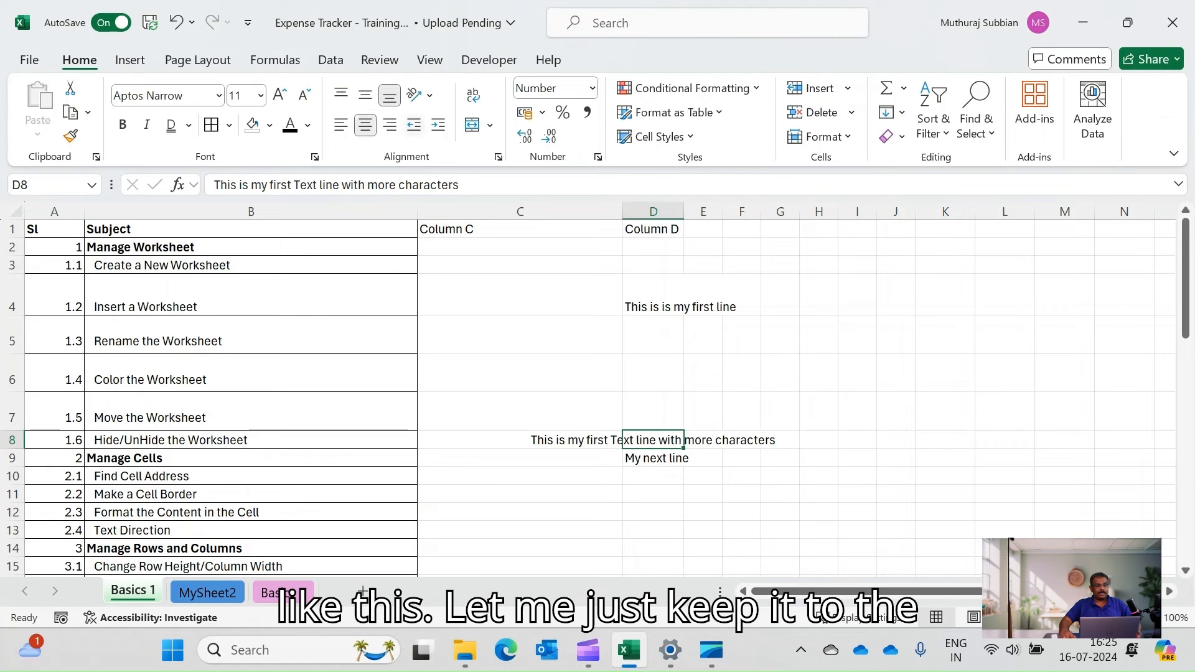
pyautogui.click(340, 125)
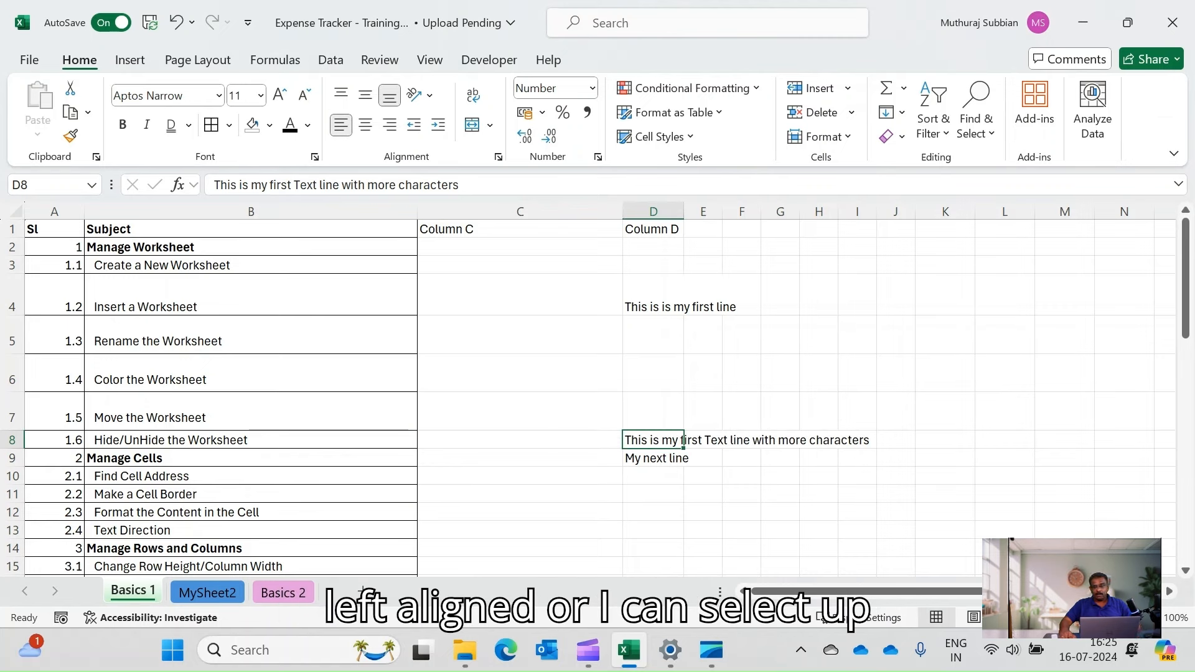
# Try Merge Across on cells D8 to M8 and undo the merge.
pyautogui.moveTo(682, 440); pyautogui.dragTo(1070, 440)
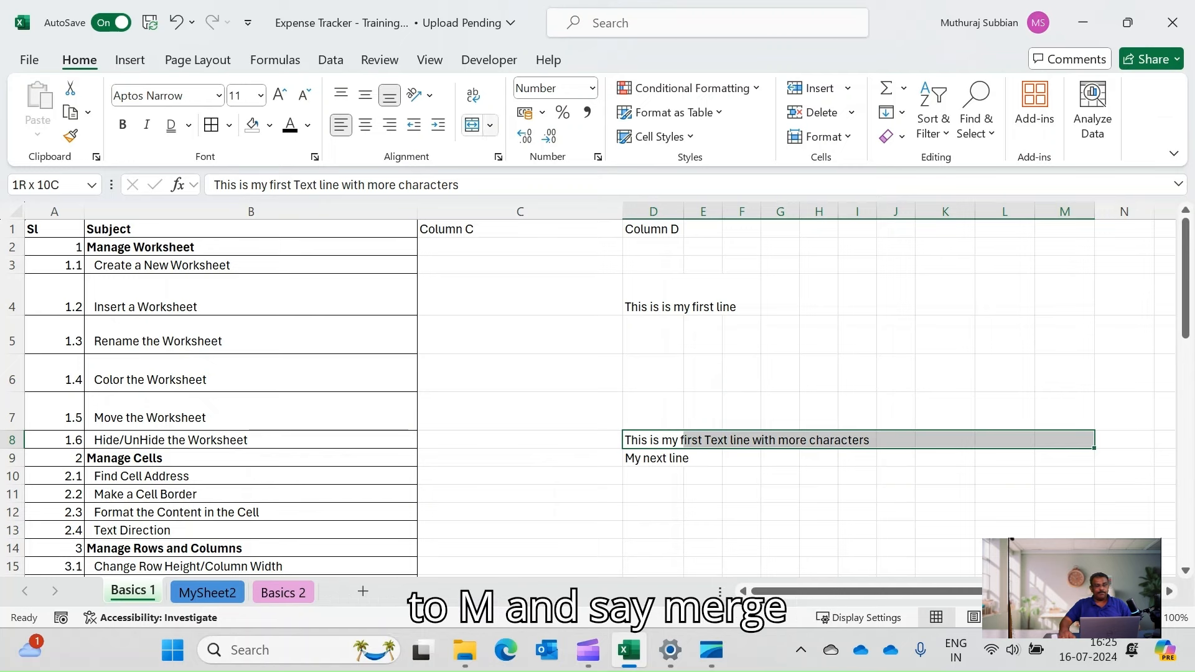
pyautogui.click(490, 125)
pyautogui.click(530, 179)
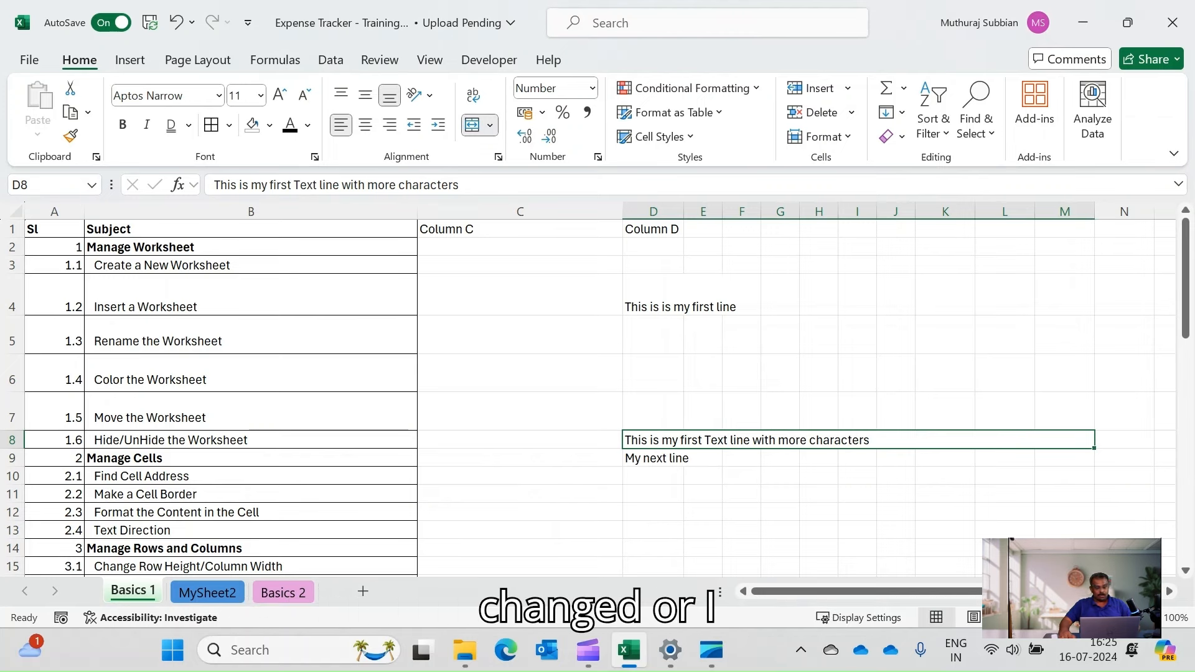
pyautogui.hotkey('ctrl', 'z')
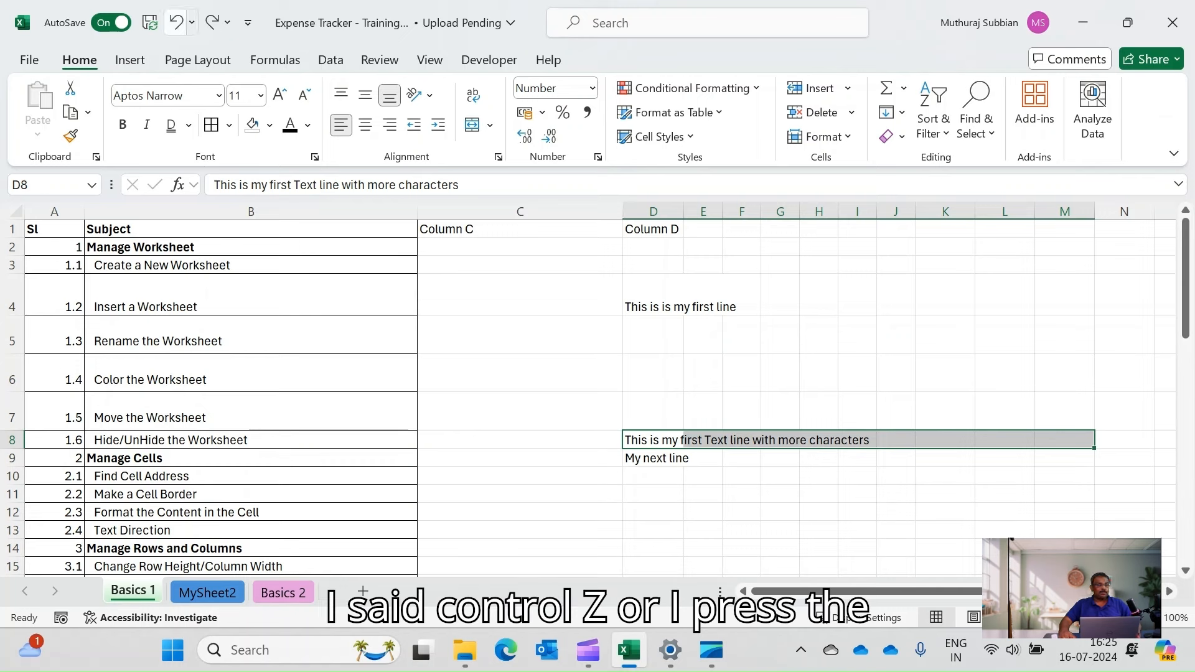
pyautogui.click(780, 495)
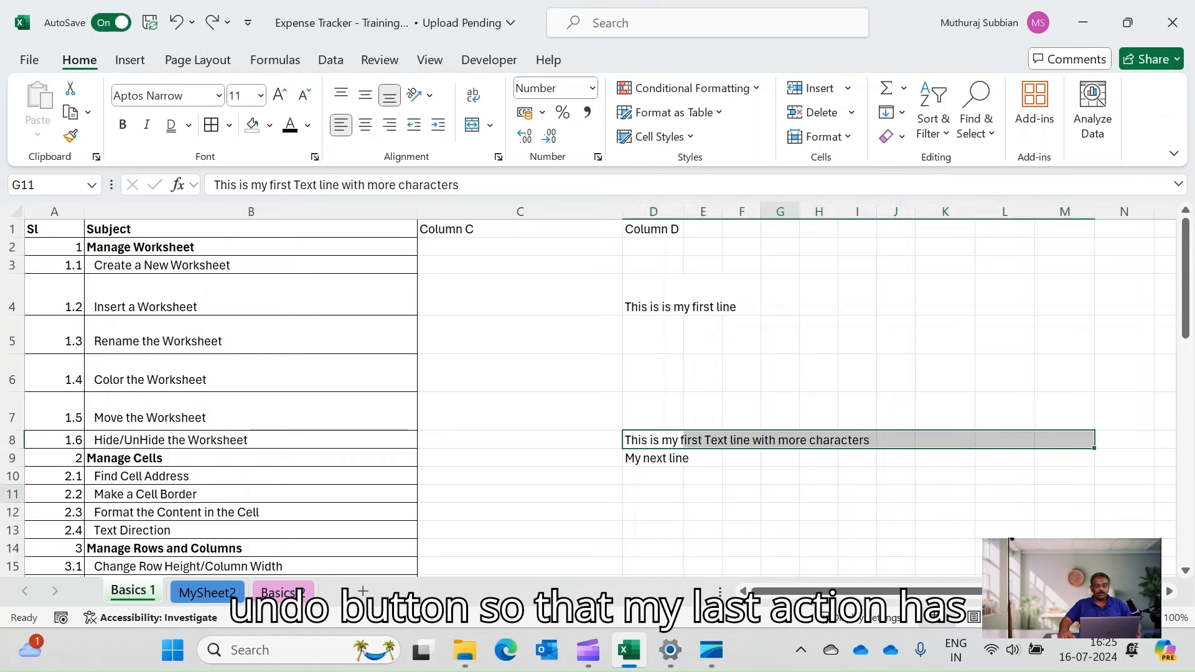
# Combine cells D8 to M8 into one cell with Merge Cells, without centering the text.
pyautogui.click(653, 440)
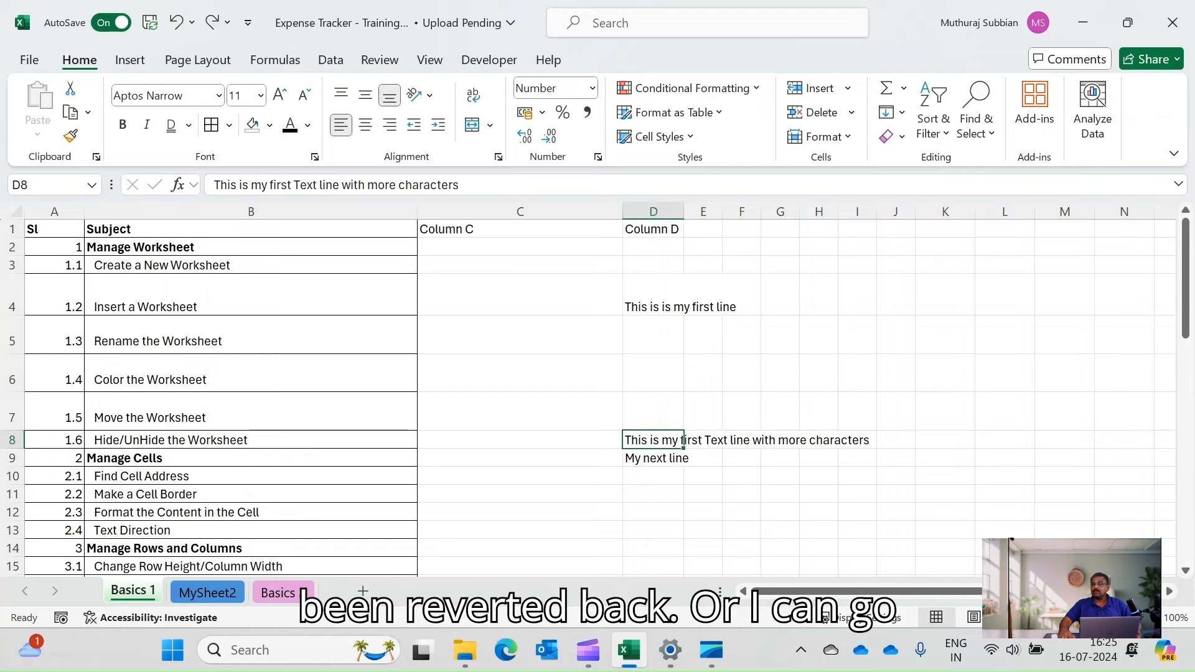
pyautogui.moveTo(682, 440); pyautogui.dragTo(1065, 440)
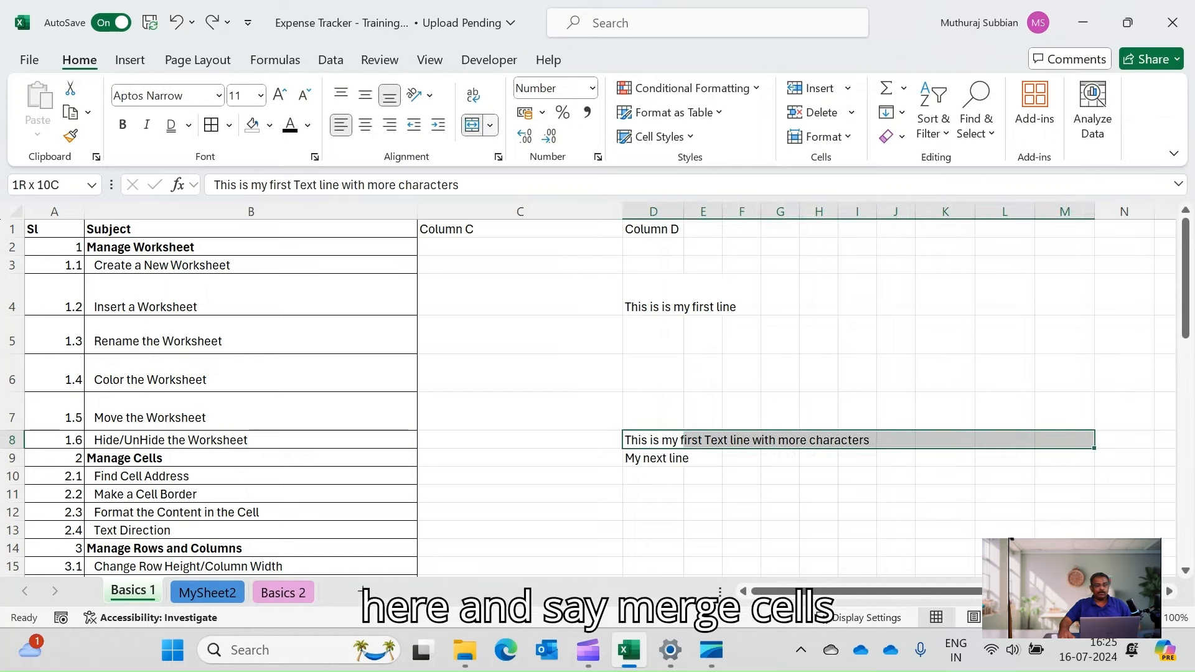
pyautogui.click(490, 125)
pyautogui.click(524, 206)
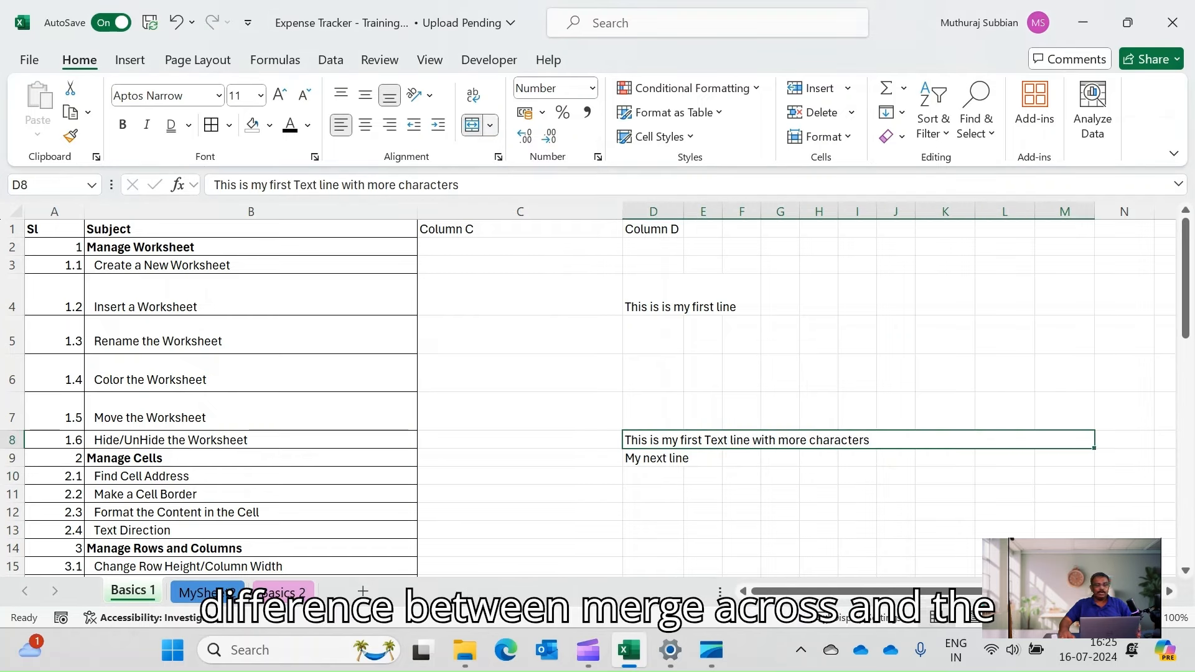
pyautogui.click(491, 125)
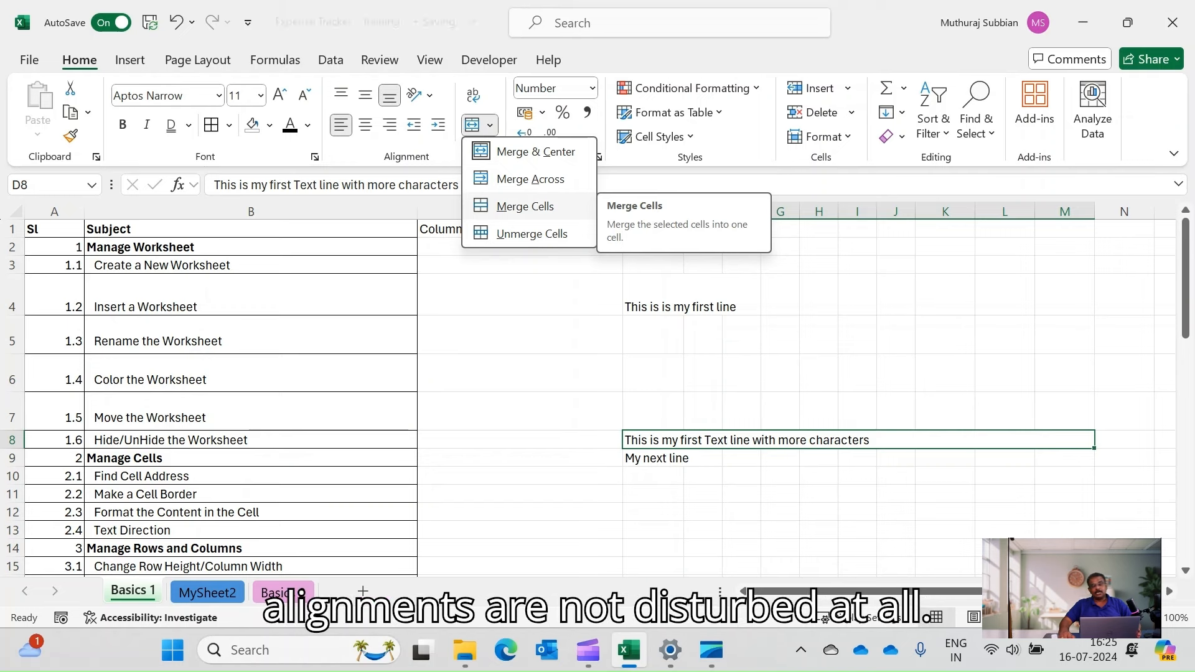
pyautogui.press('Escape')
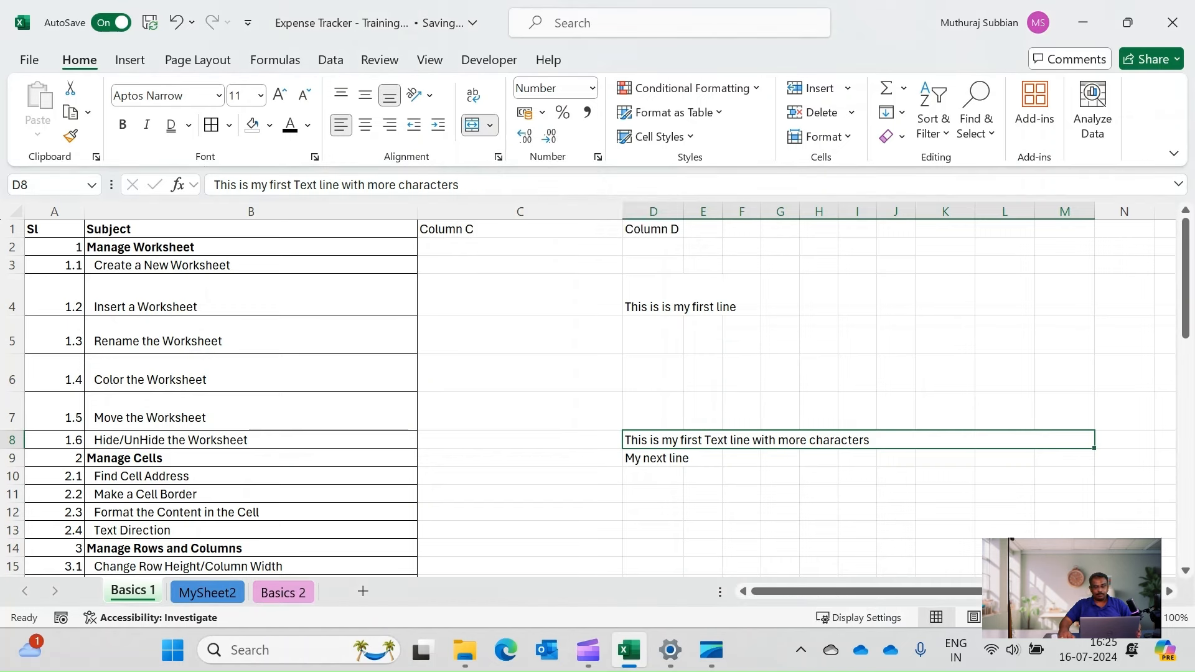
pyautogui.click(653, 530)
# Apply thick outside borders to the merged cell D8.
pyautogui.click(684, 440)
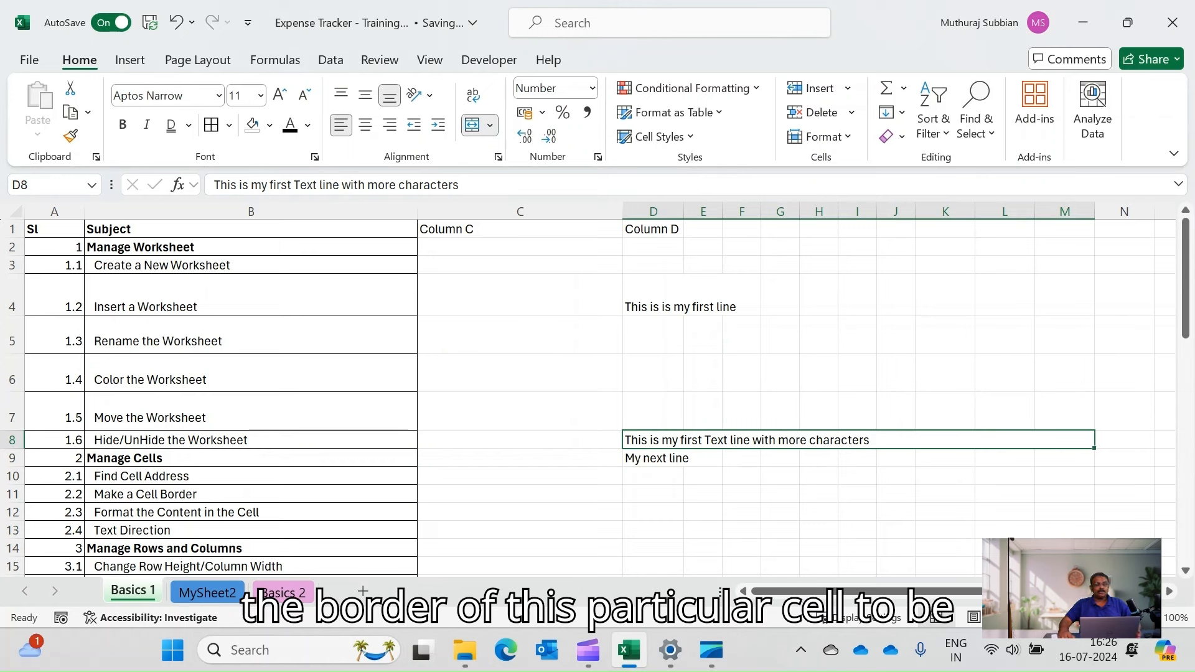
pyautogui.click(229, 126)
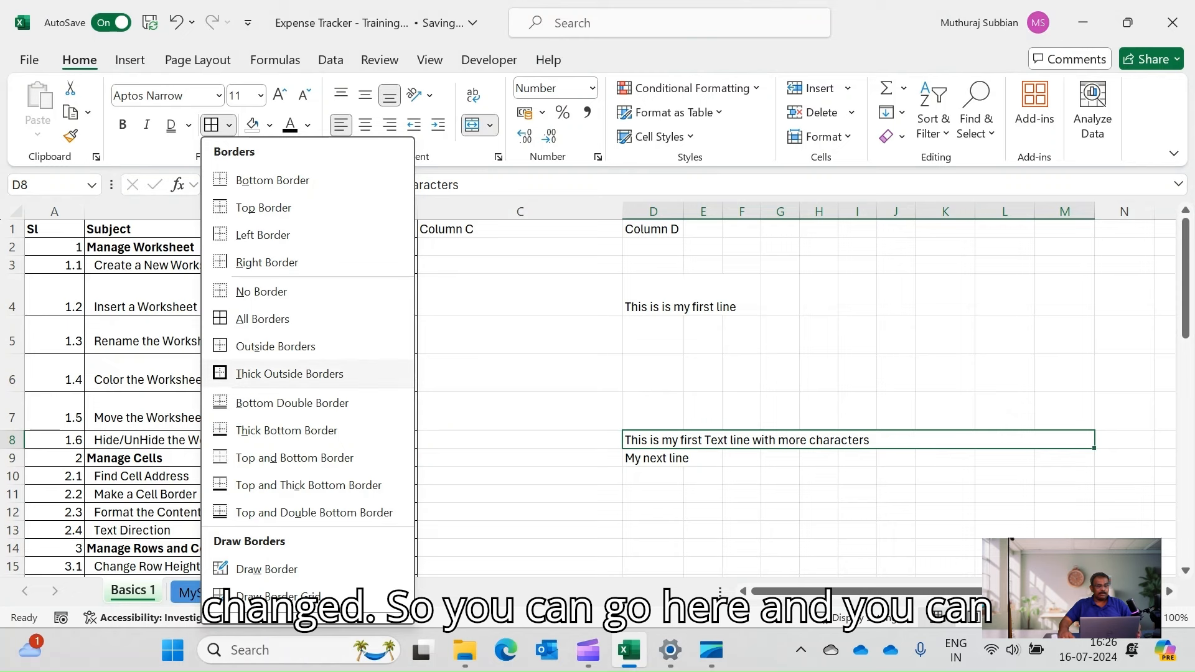
pyautogui.click(289, 374)
pyautogui.click(820, 549)
pyautogui.click(741, 495)
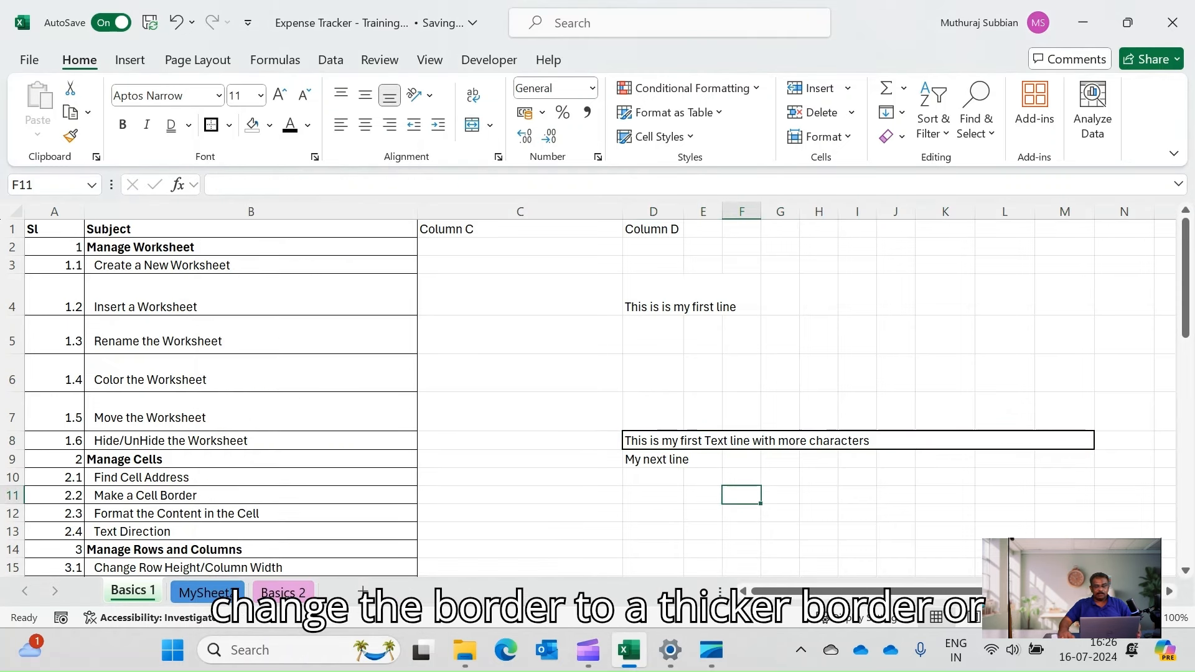
# Apply all borders to the range D5 to M10.
pyautogui.click(653, 335)
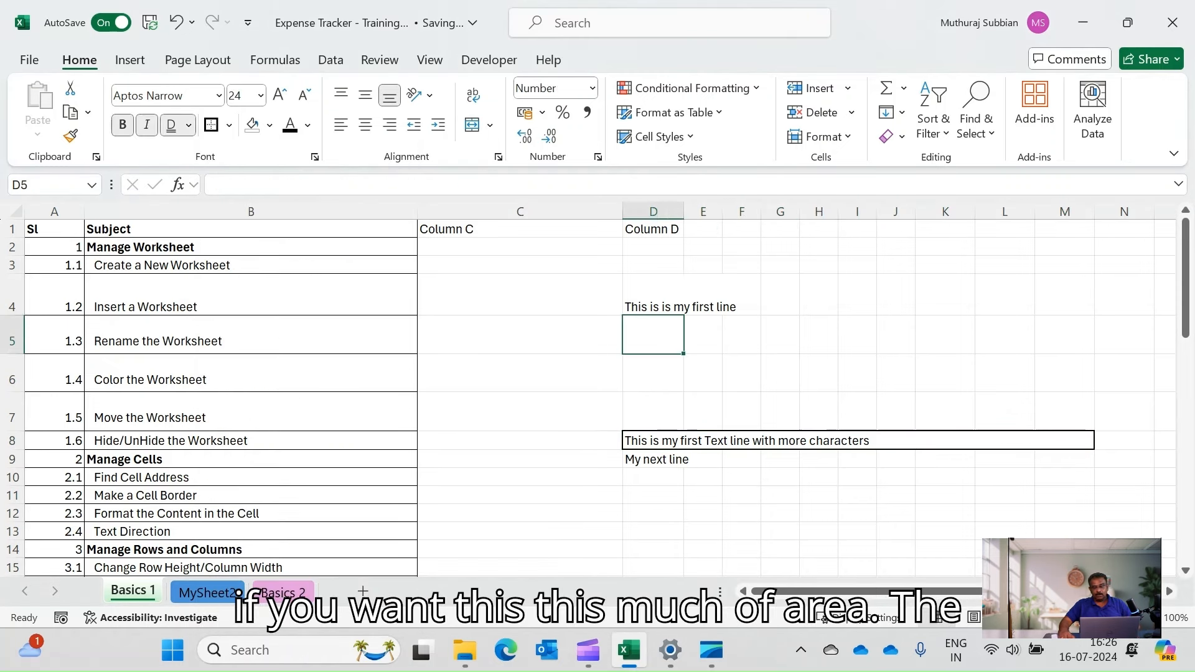
pyautogui.moveTo(653, 335); pyautogui.dragTo(1065, 477)
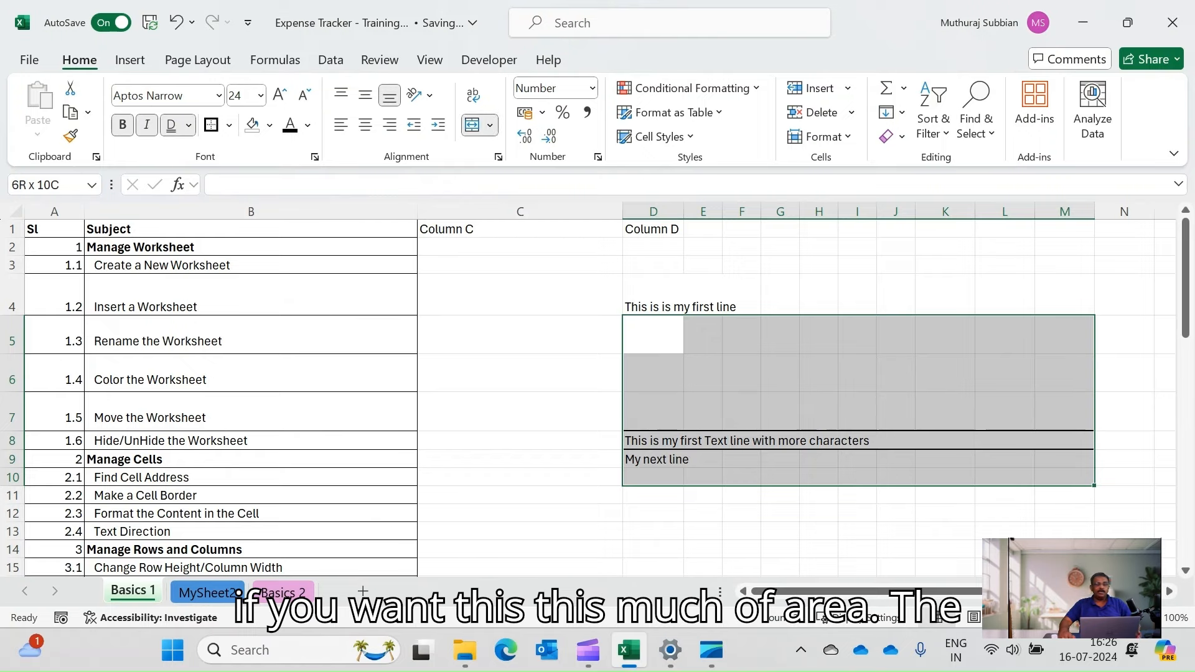
pyautogui.click(229, 125)
pyautogui.click(261, 319)
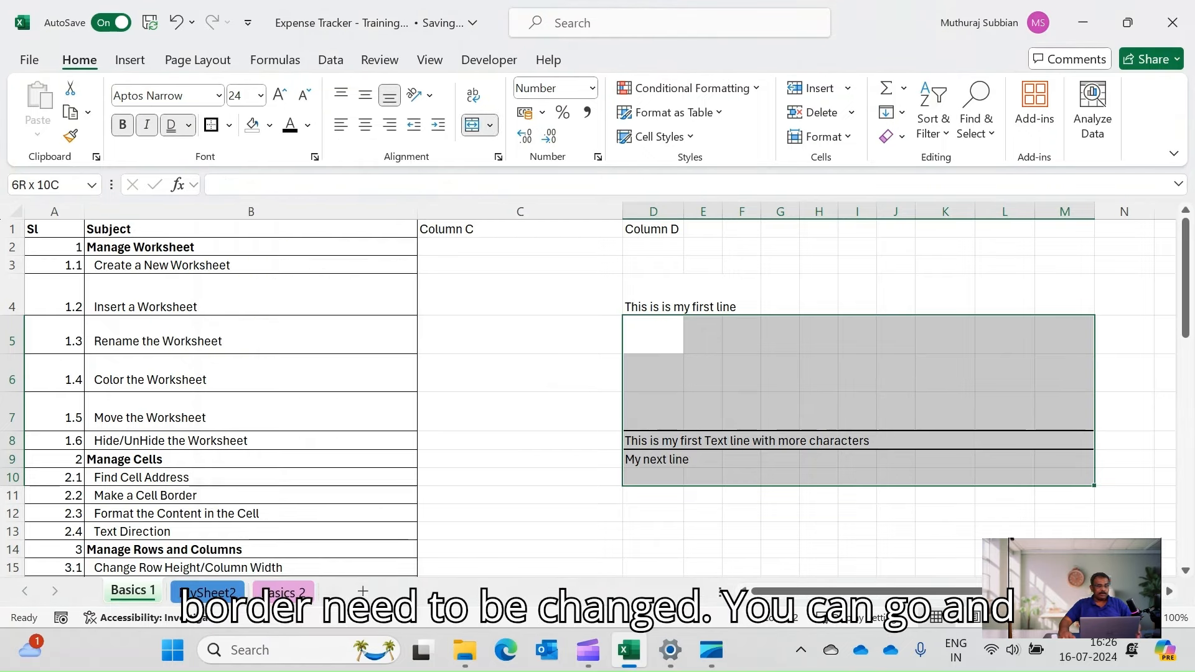
# Apply the Outside Borders option to the range D5 to M10.
pyautogui.click(520, 410)
pyautogui.click(653, 334)
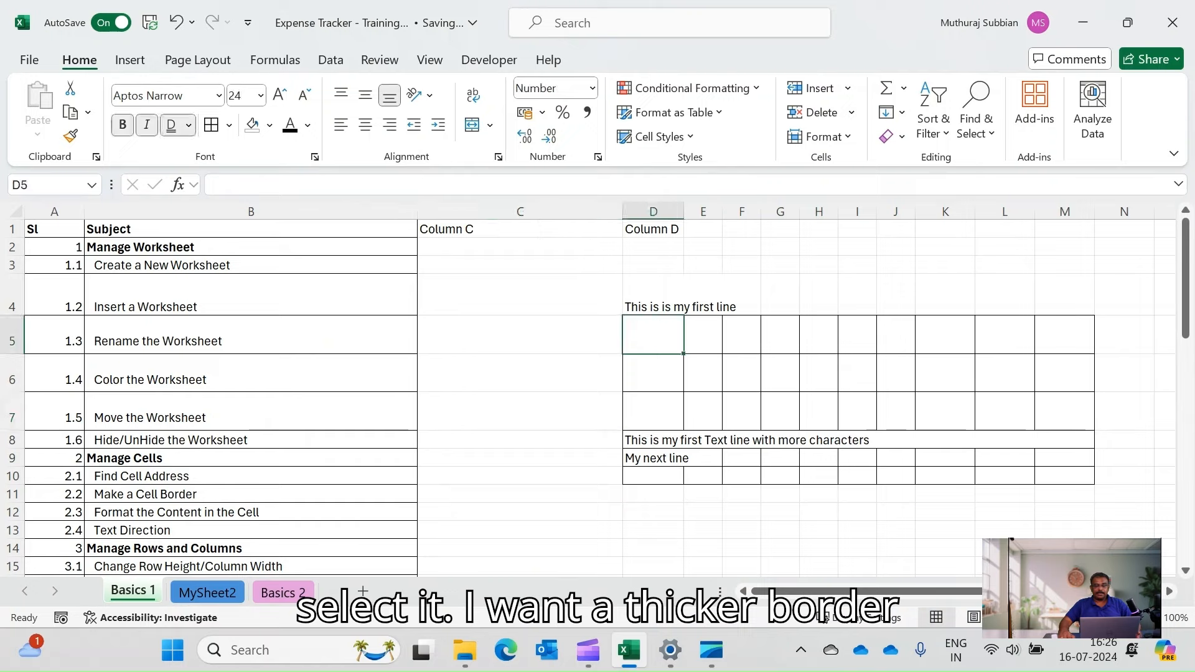
pyautogui.moveTo(653, 335); pyautogui.dragTo(1064, 476)
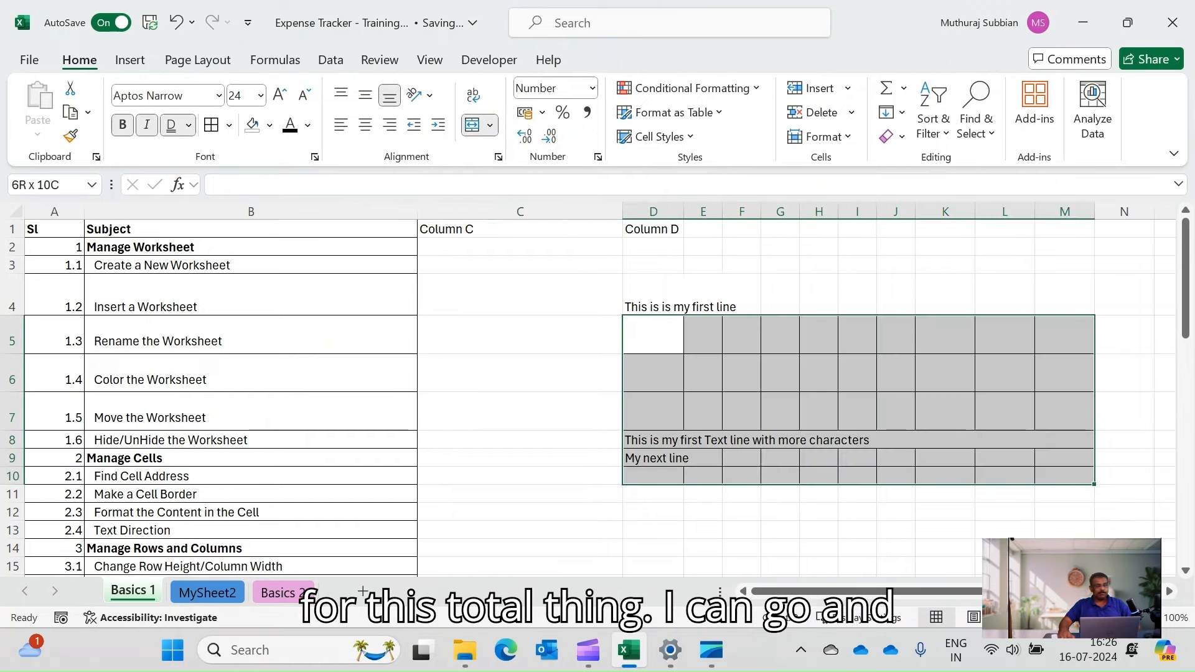
pyautogui.click(229, 125)
pyautogui.click(276, 347)
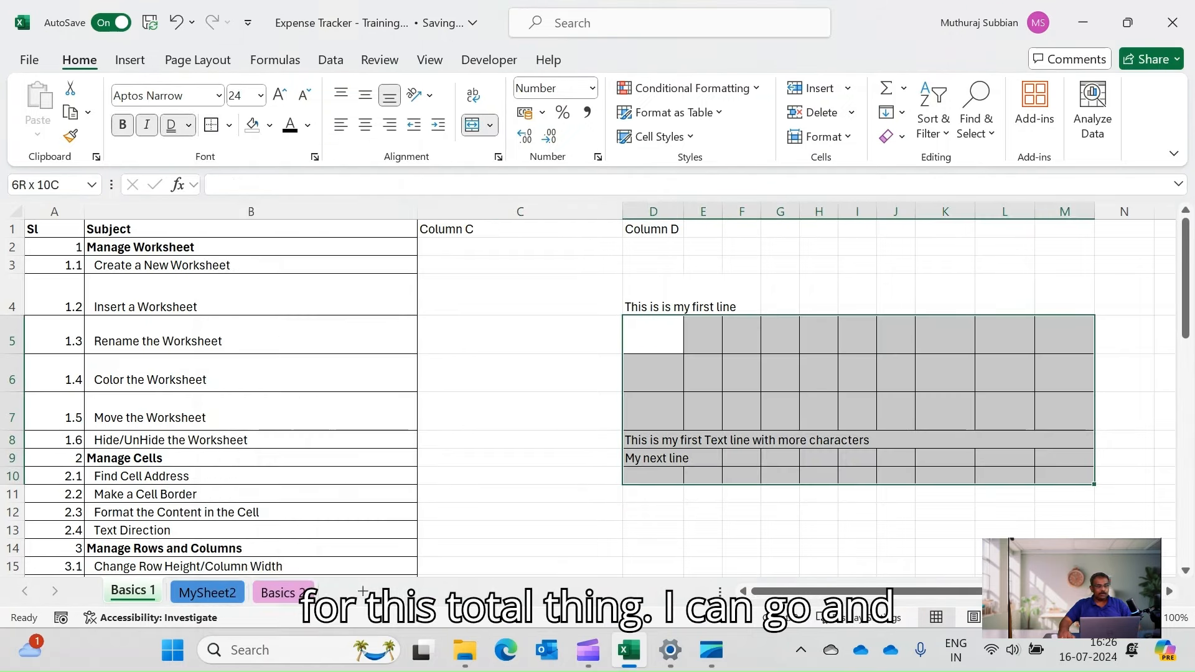
pyautogui.click(520, 373)
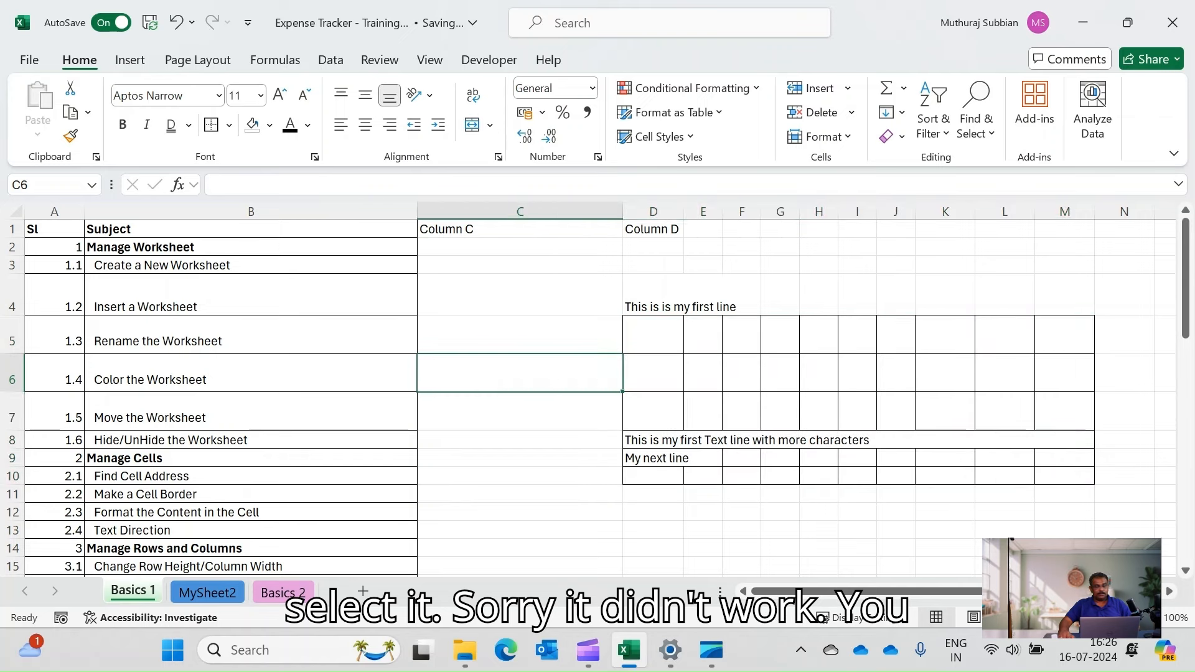
# Apply thick outside borders around the range D5 to M10.
pyautogui.click(653, 335)
pyautogui.moveTo(653, 335); pyautogui.dragTo(1065, 476)
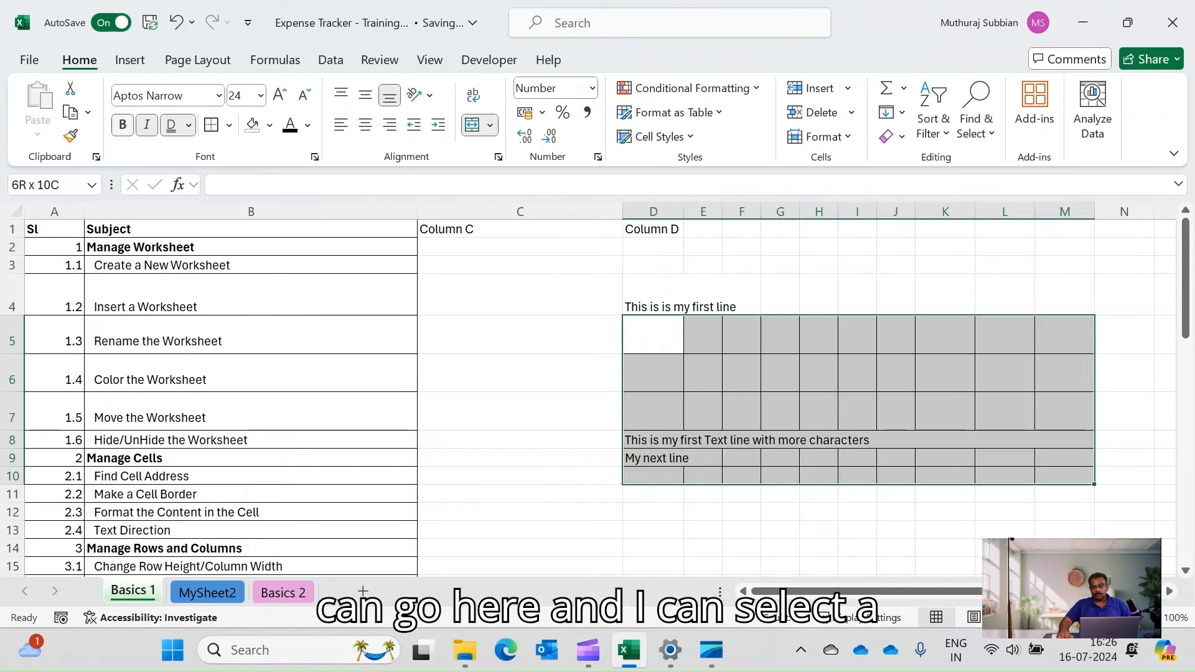
pyautogui.click(229, 125)
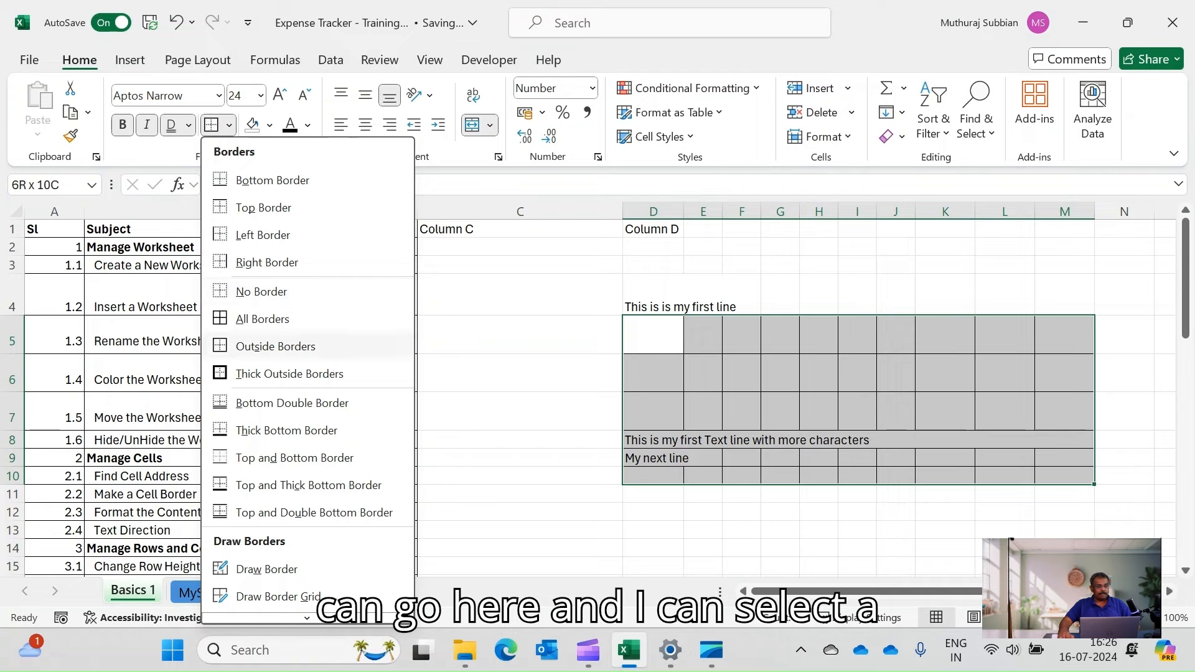
pyautogui.click(293, 374)
pyautogui.click(520, 411)
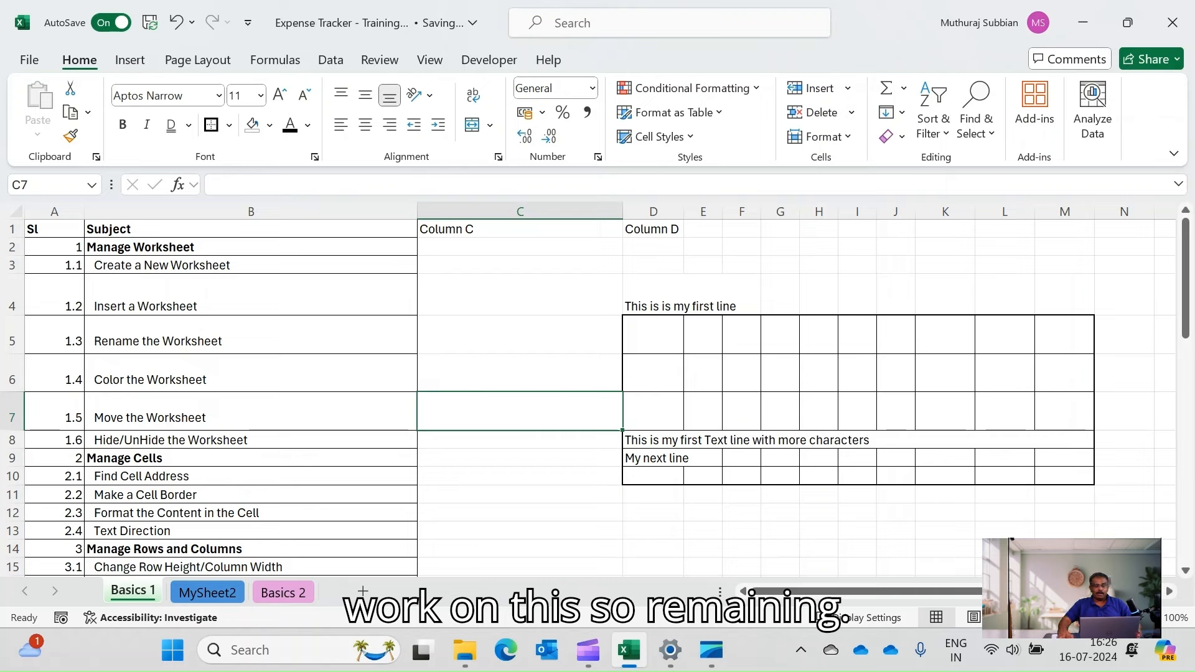
pyautogui.click(520, 295)
pyautogui.click(653, 334)
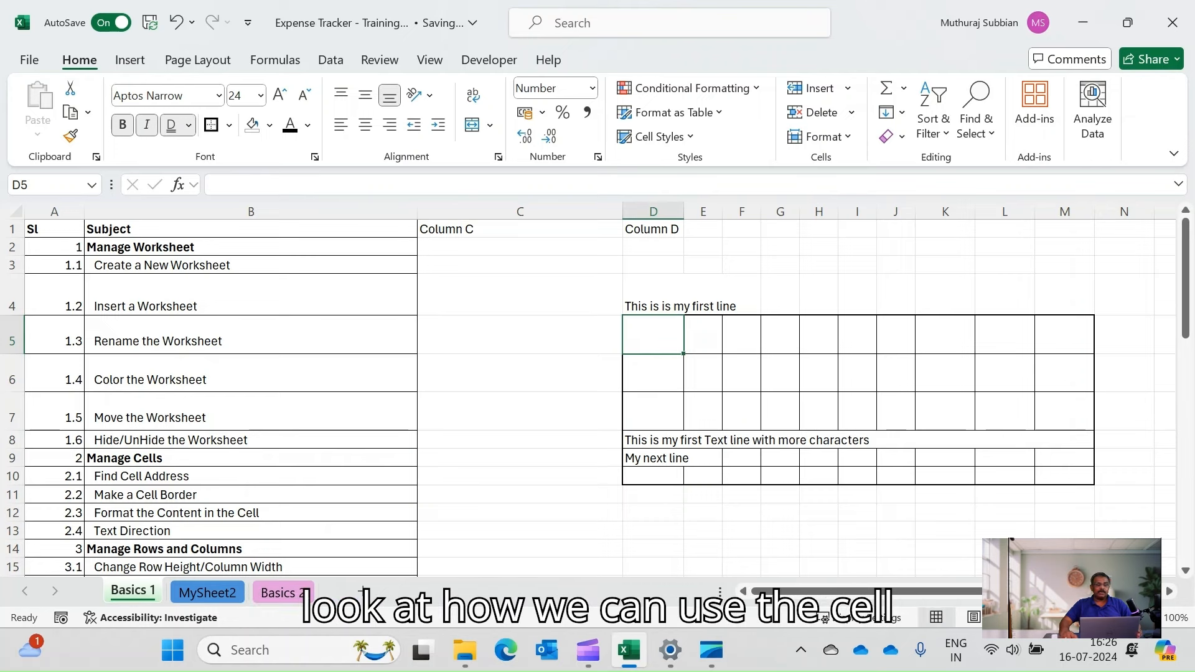
pyautogui.click(653, 531)
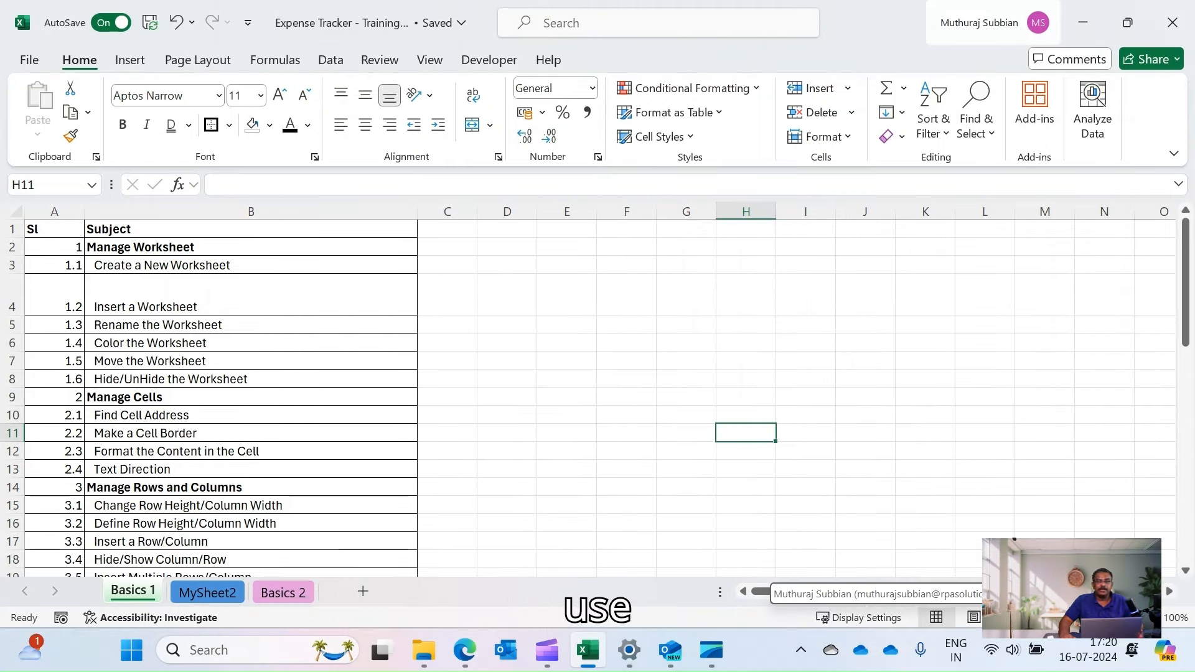
# Enter the data type labels Text, Numbers, Dates and Times in cells F6 to F9.
pyautogui.click(626, 343)
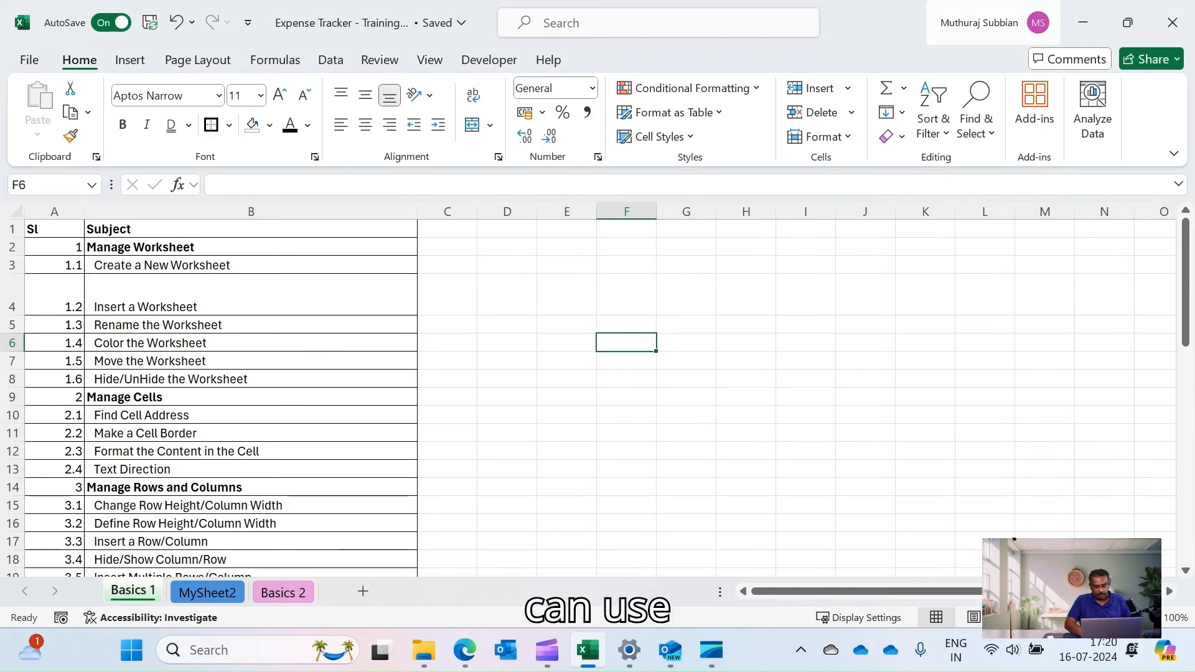
pyautogui.write('Text')
pyautogui.press('Return')
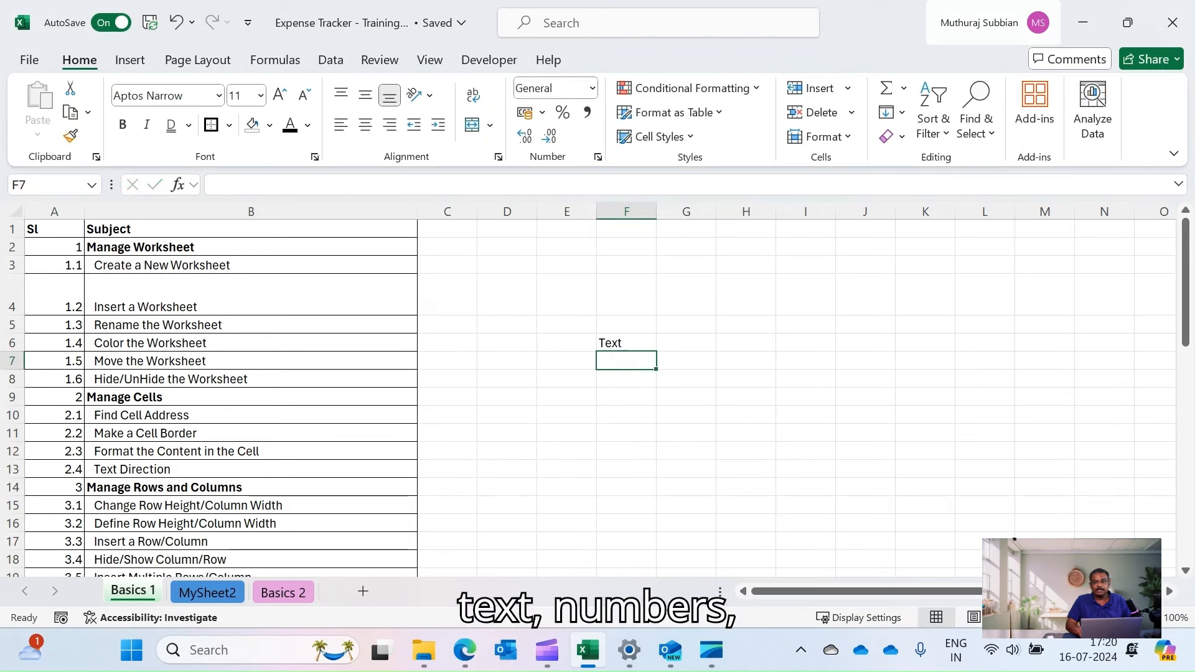
pyautogui.write('Numbers')
pyautogui.press('Return')
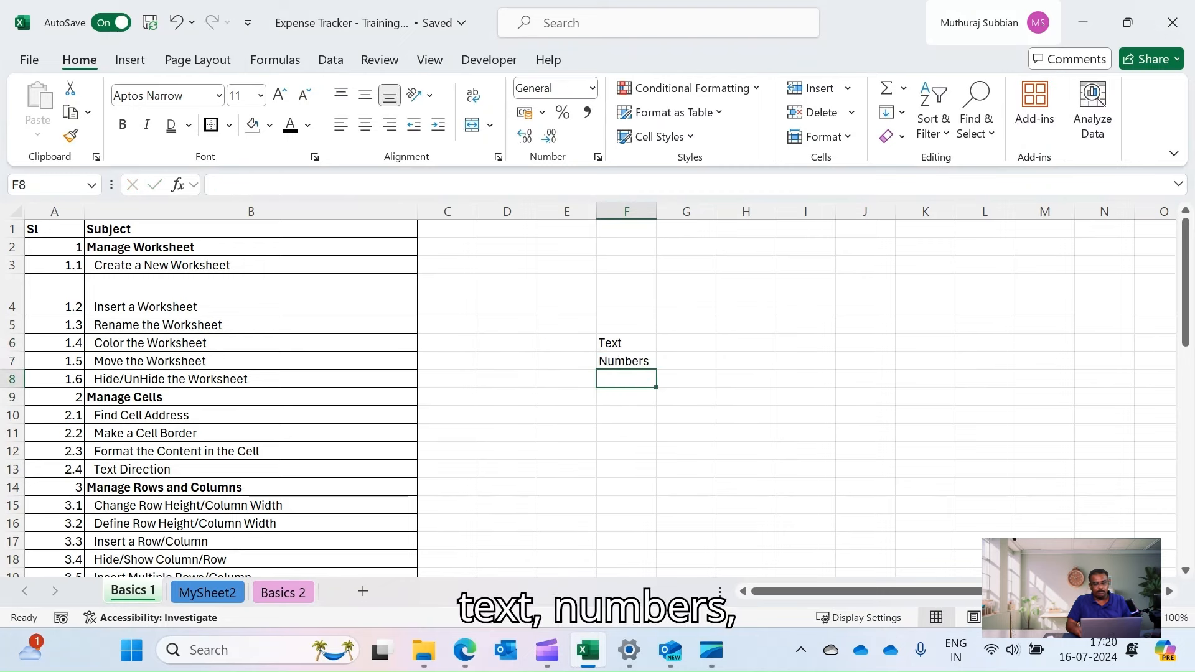
pyautogui.write('Dates')
pyautogui.press('Return')
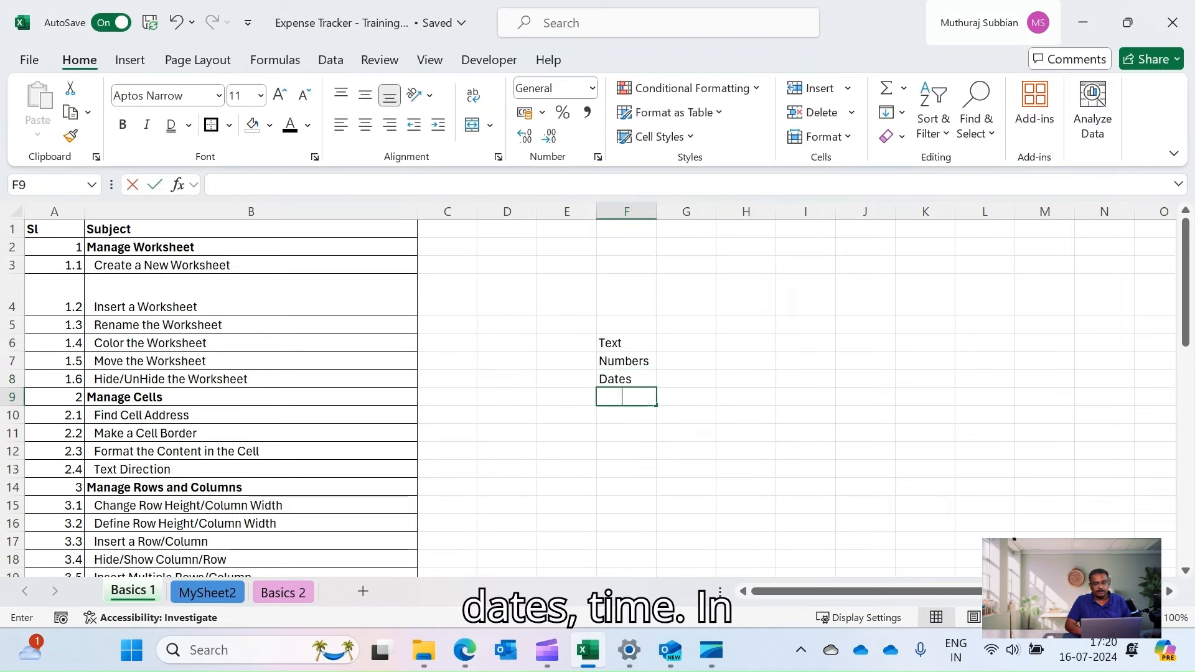
pyautogui.write('Times')
pyautogui.press('Return')
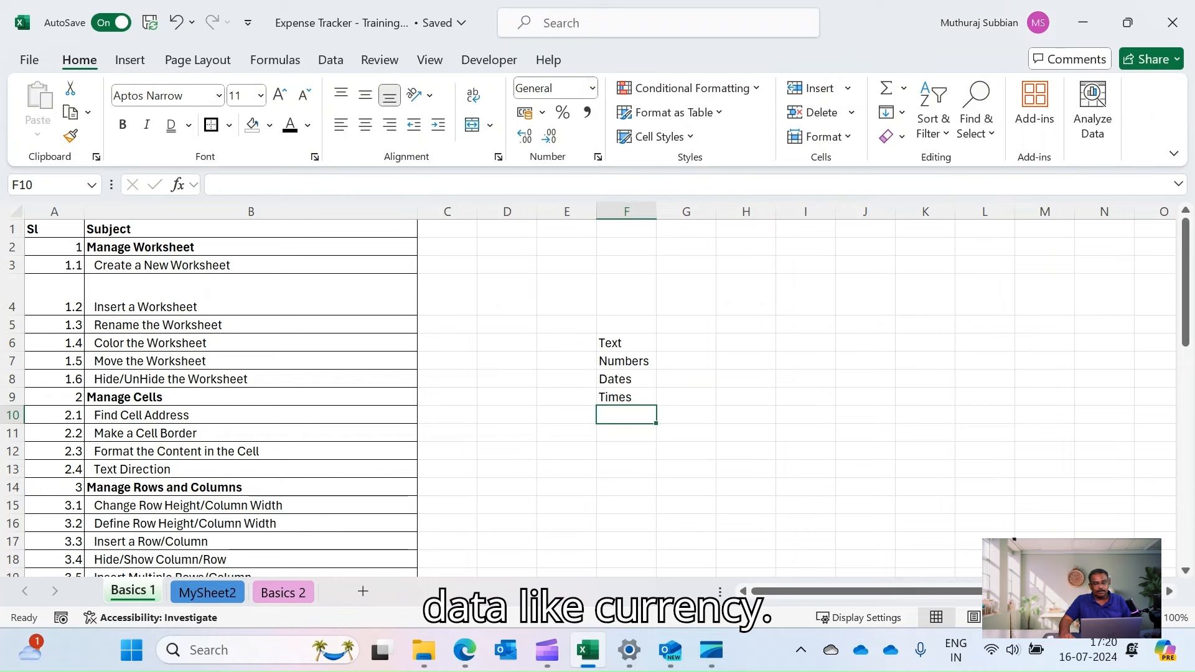
# Continue the data type list with Currency, Accounting and Percentage in cells F10 to F12.
pyautogui.write('Currency')
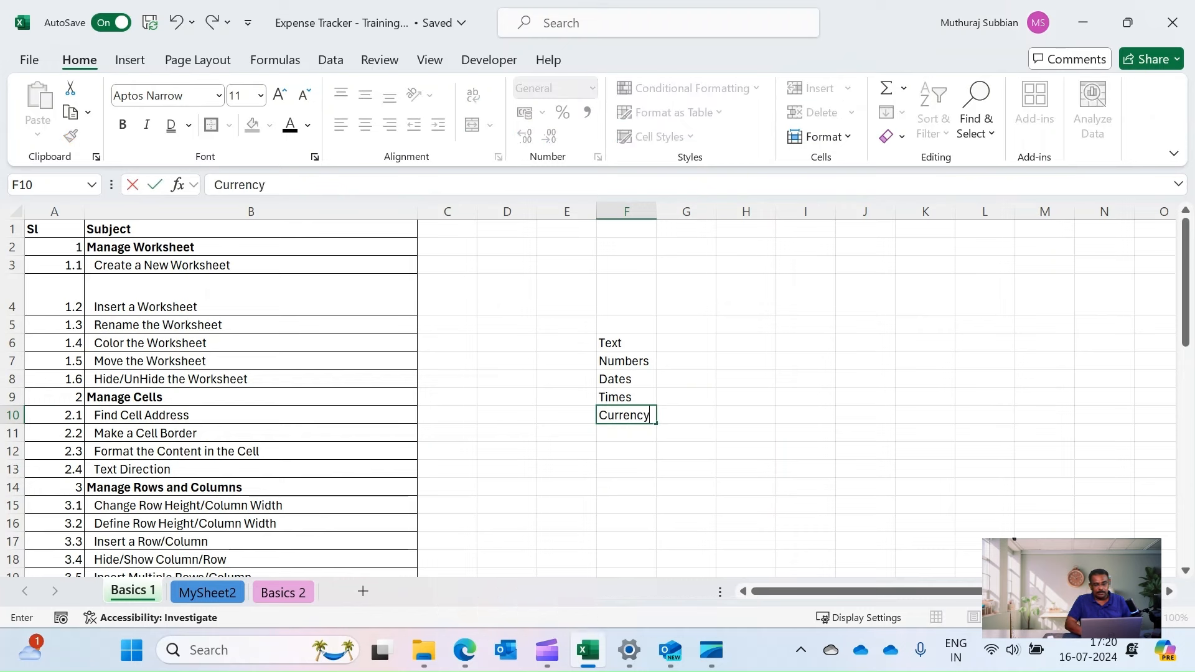
pyautogui.press('Return')
pyautogui.write('Accounti')
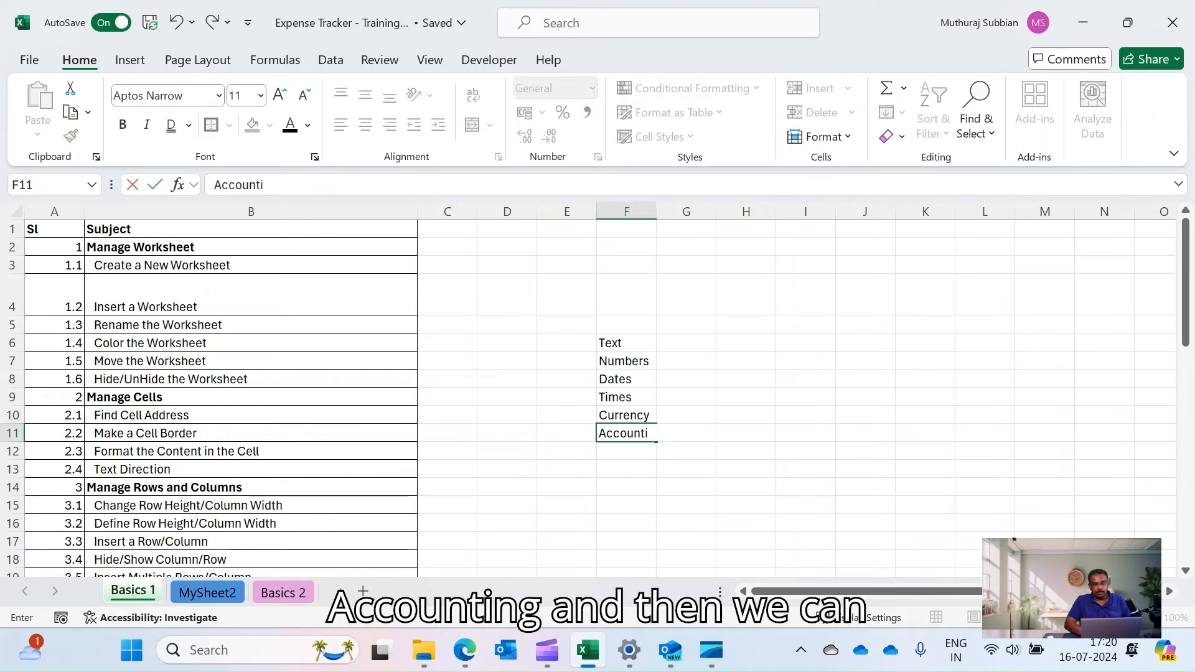
pyautogui.write('ng')
pyautogui.press('Return')
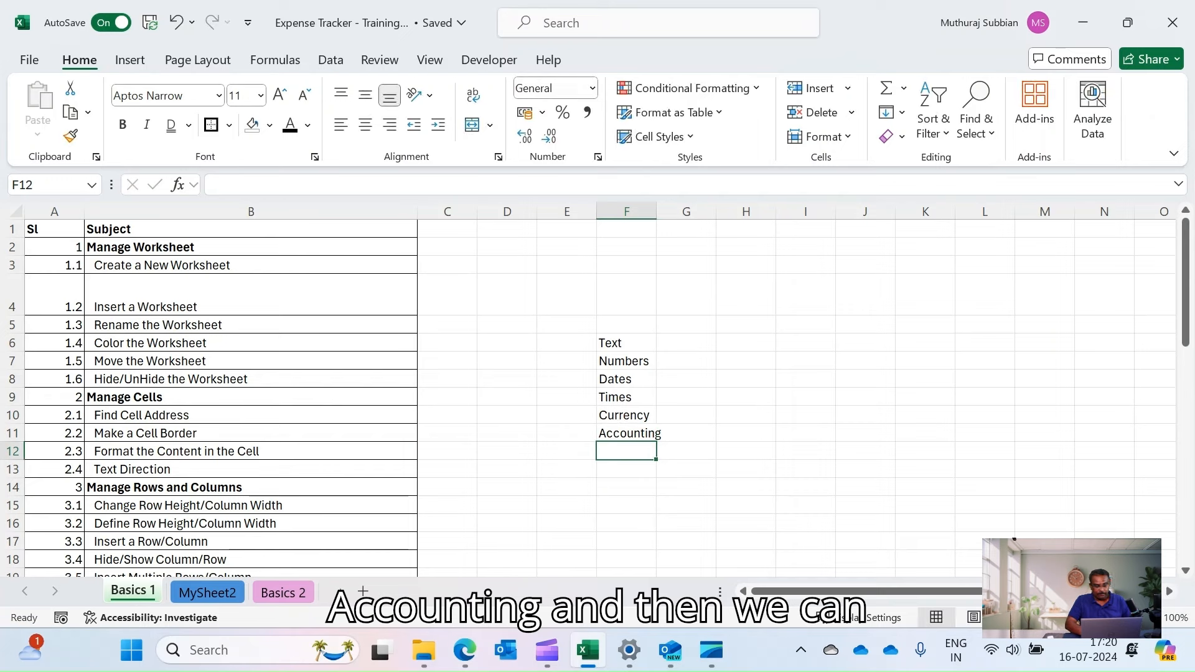
pyautogui.write('Percentage')
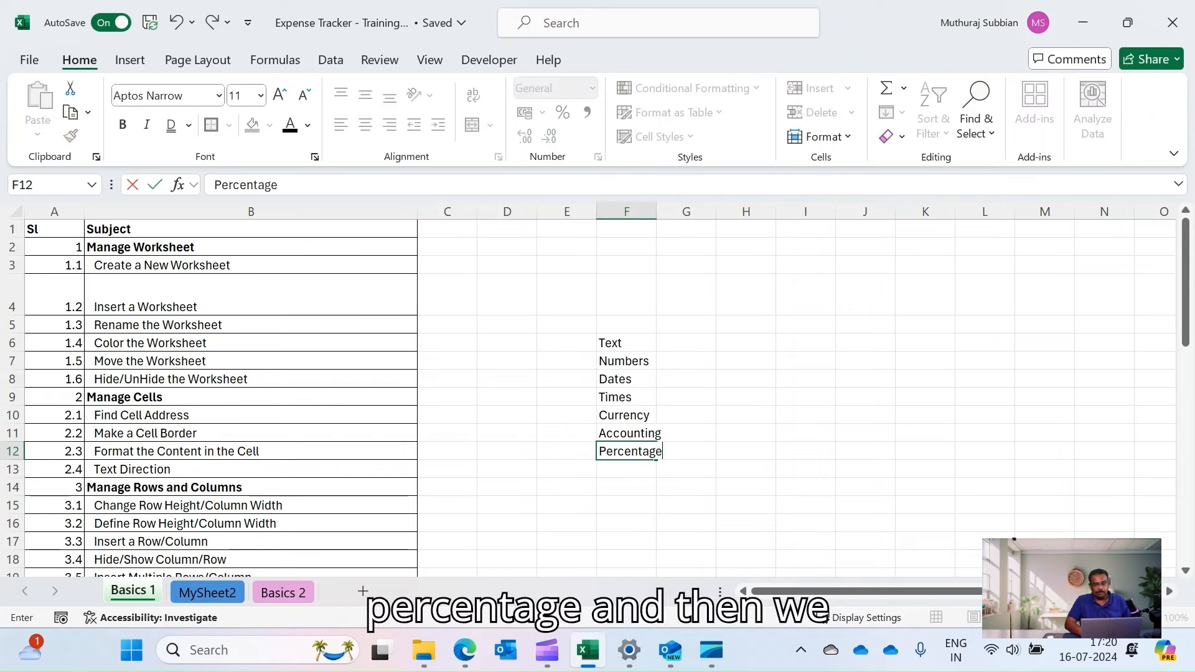
pyautogui.press('Return')
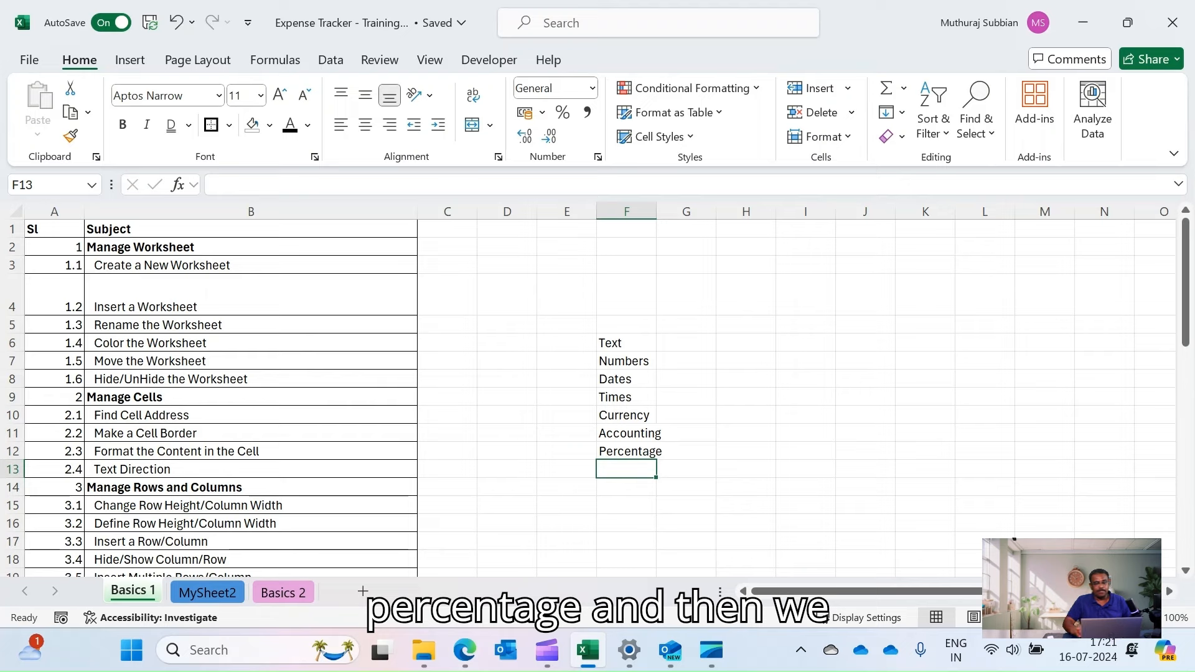
# Add the labels Fractions and Scientific to the data type list in cells F13 and F14.
pyautogui.write('Fractions')
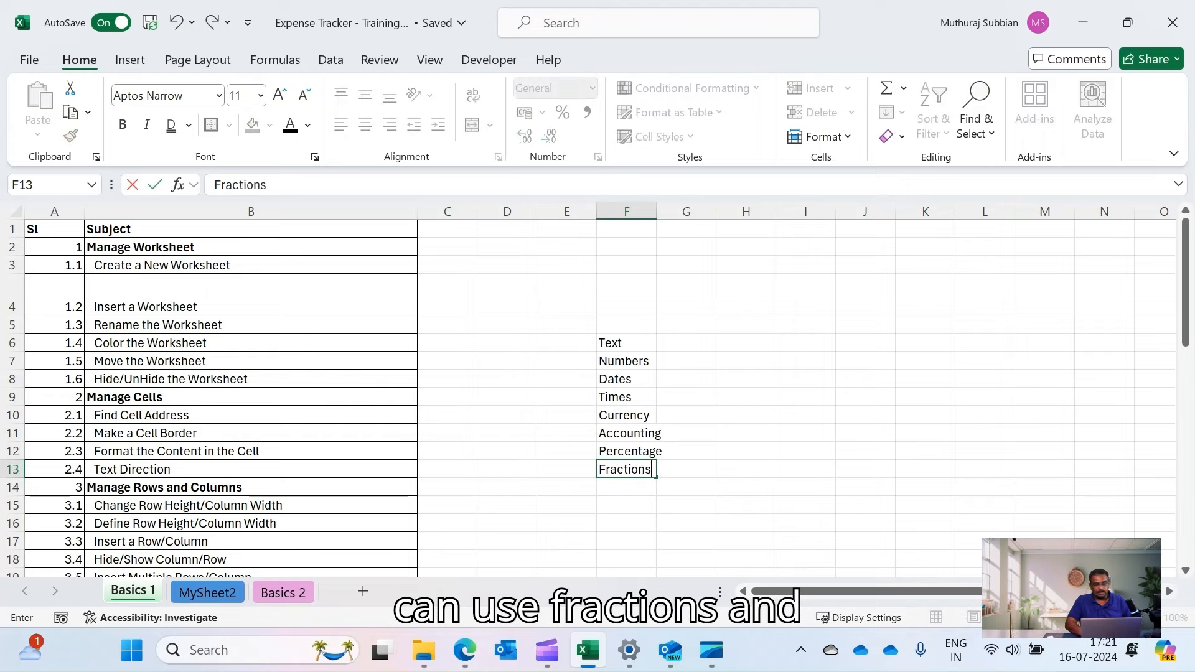
pyautogui.press('Return')
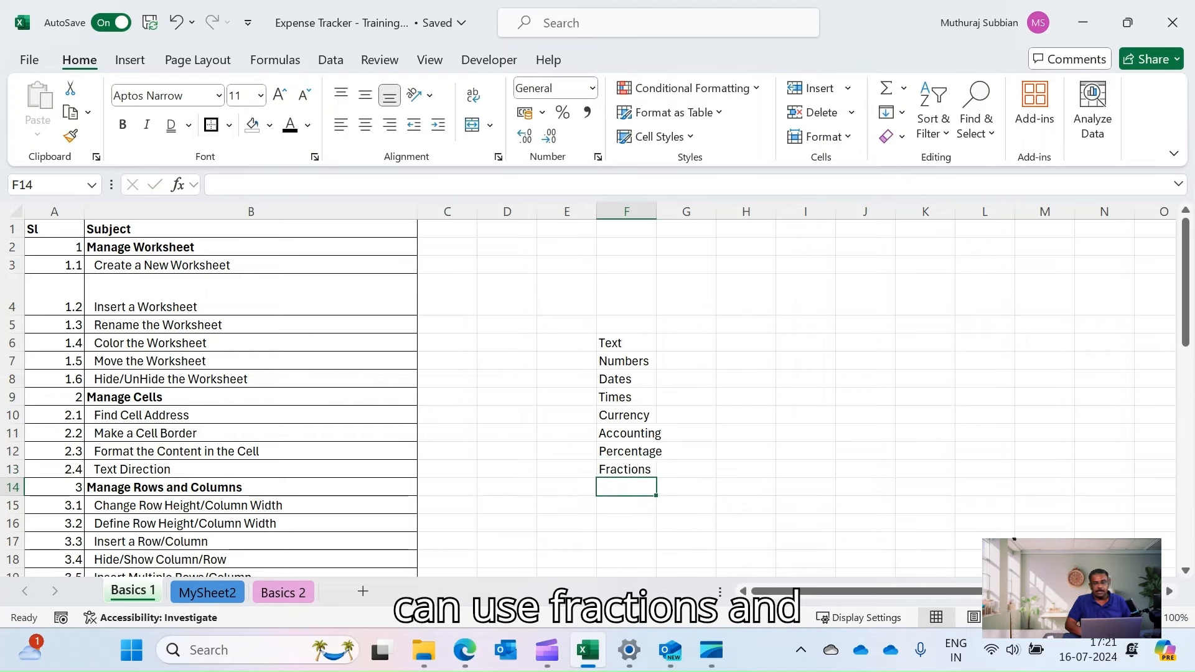
pyautogui.write('Scie')
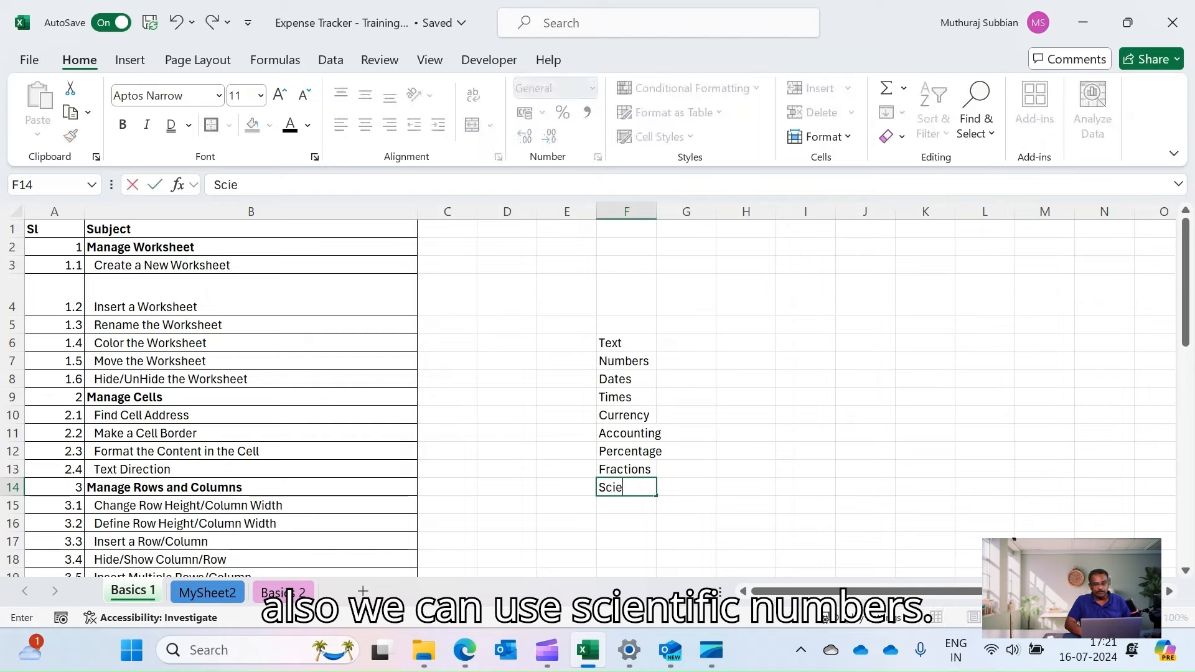
pyautogui.write('ntific')
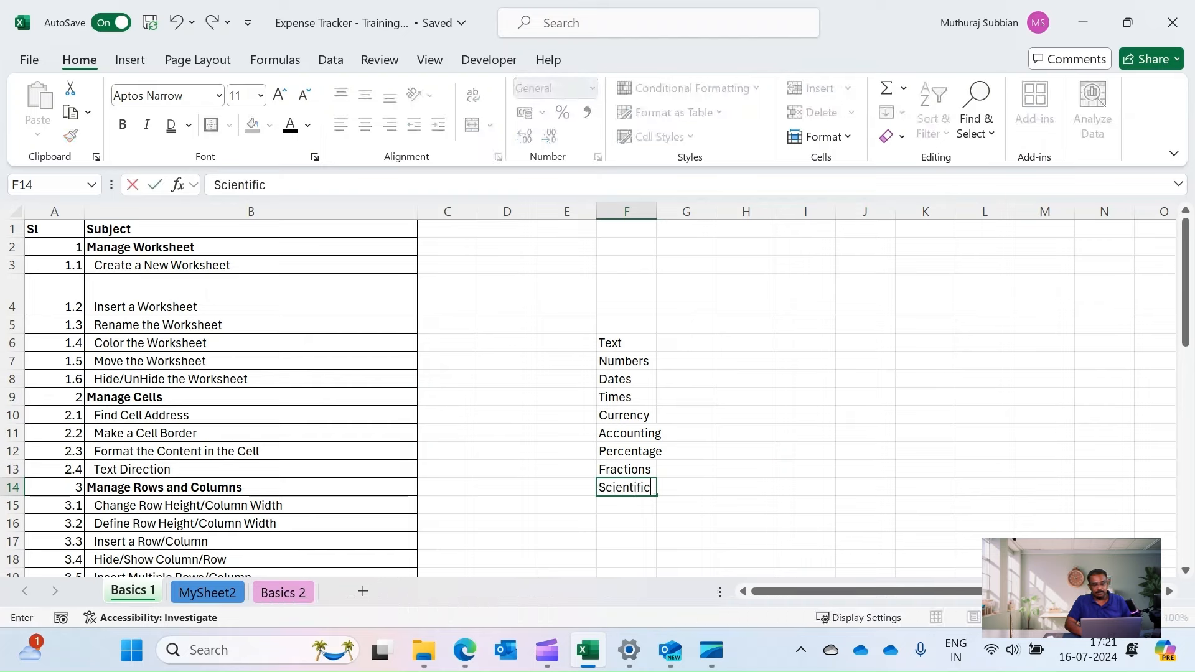
pyautogui.press('Return')
# Complete the data type list with the label Custom in cell F15.
pyautogui.hotkey('ctrl', 'Up')
pyautogui.hotkey('ctrl', 'Up')
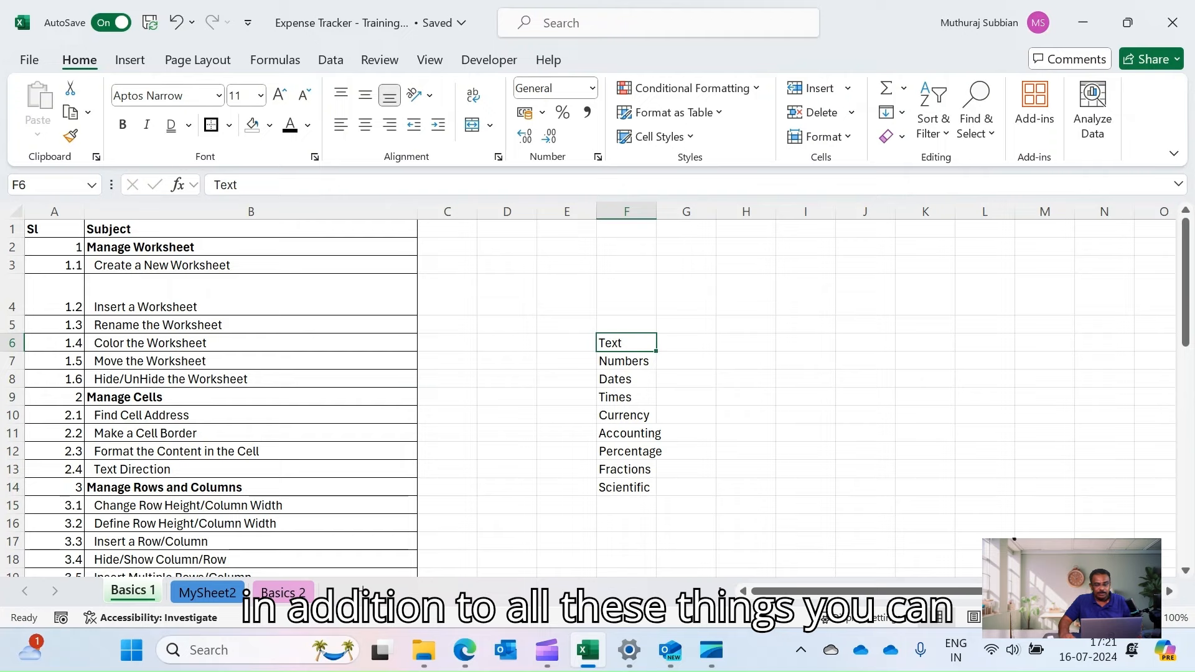
pyautogui.hotkey('ctrl', 'Down')
pyautogui.press('Down')
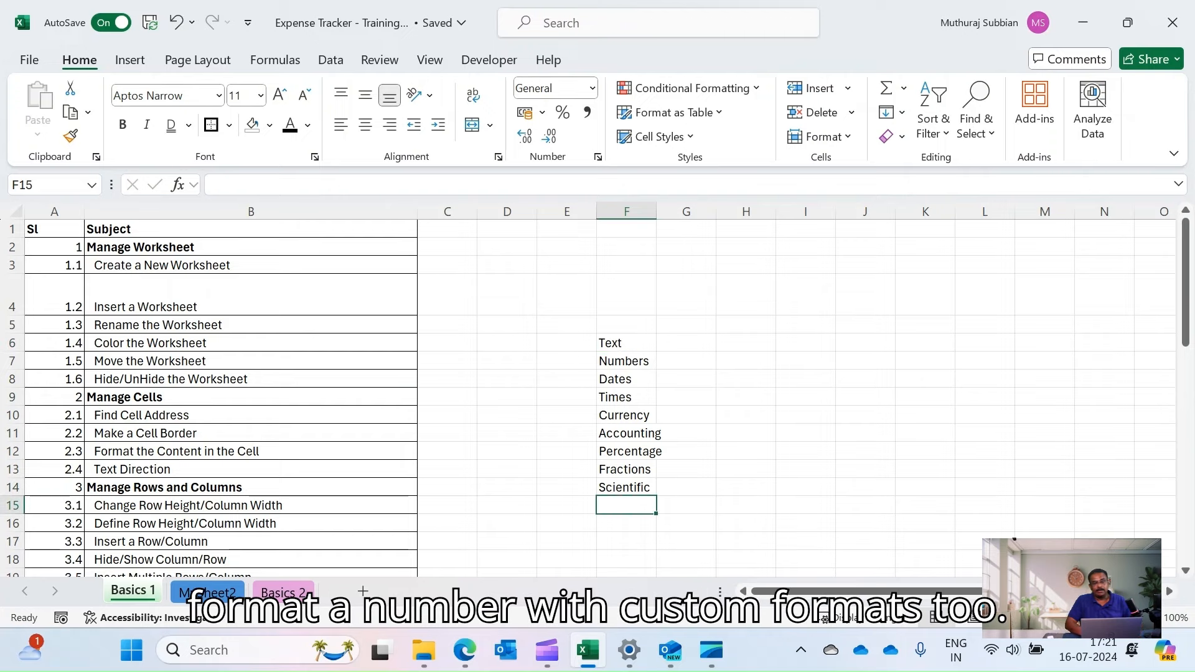
pyautogui.write('Custome')
pyautogui.press('Return')
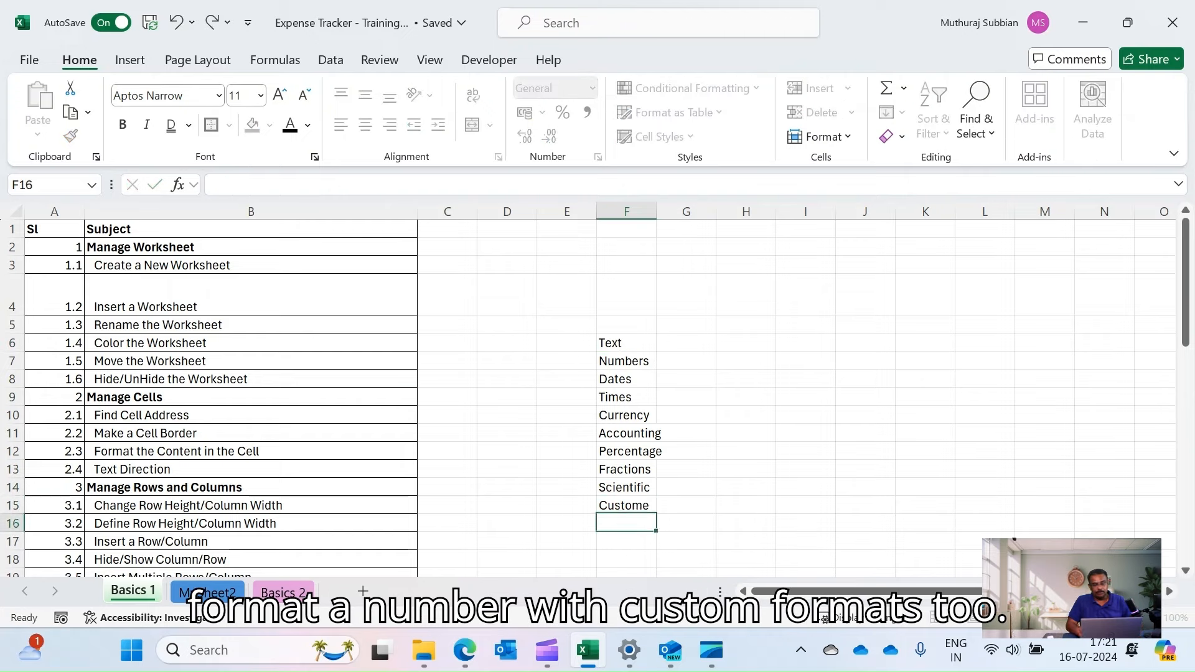
pyautogui.press('Up')
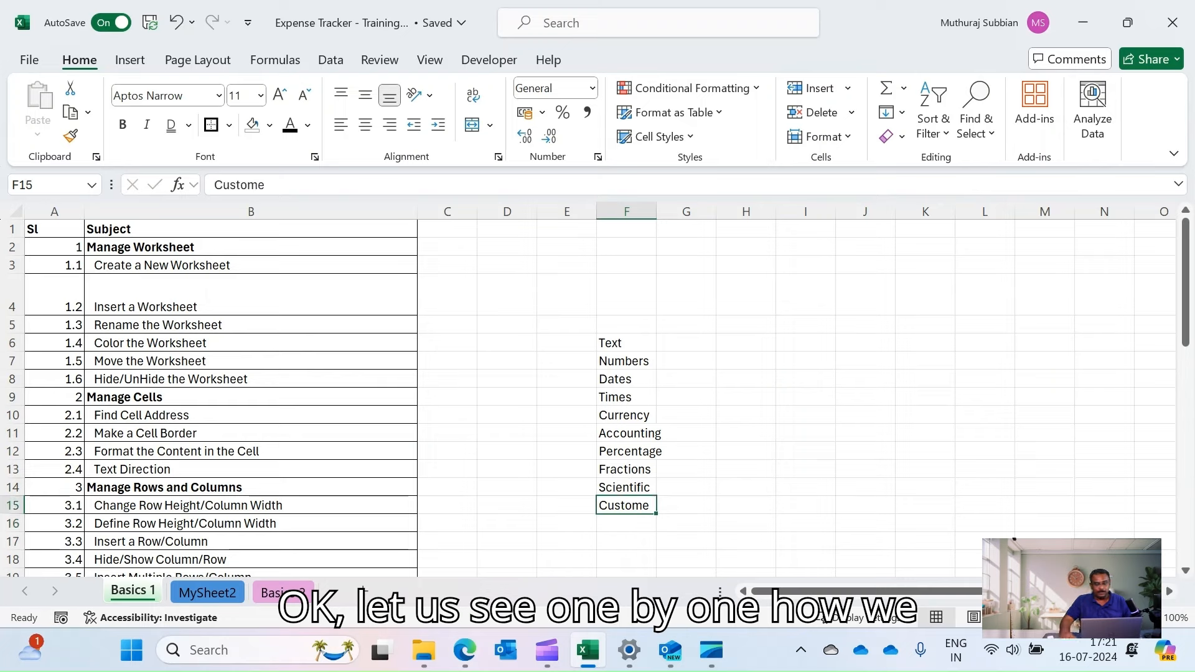
pyautogui.press('F2')
pyautogui.press('BackSpace')
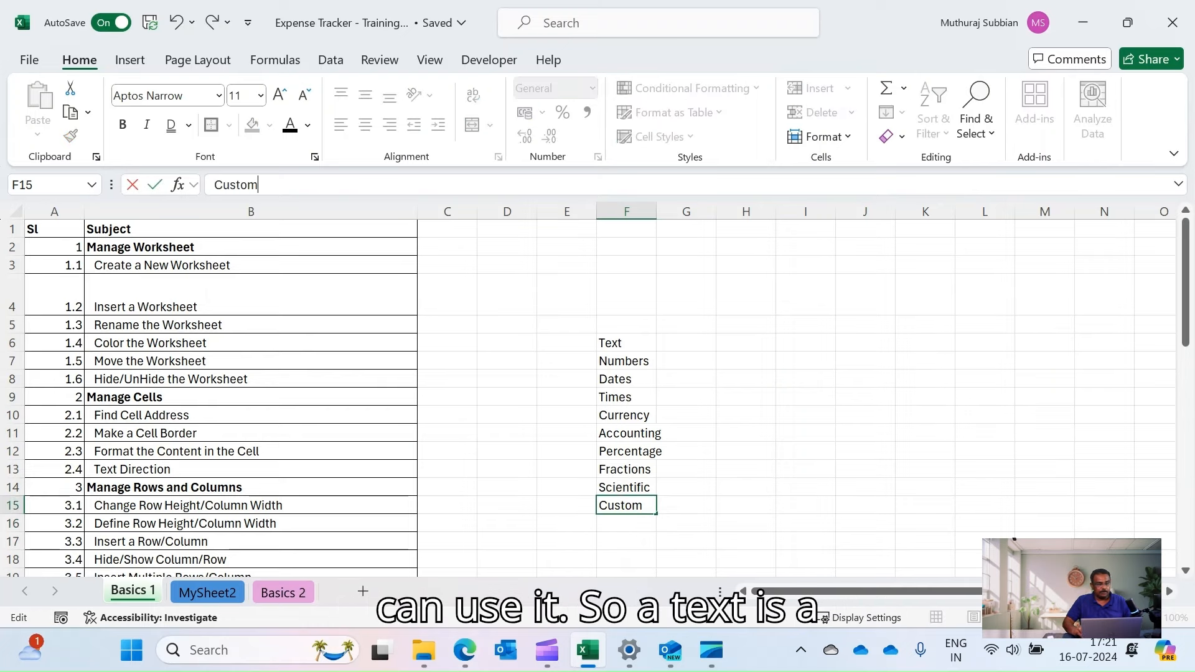
pyautogui.press('Return')
# Widen column G to about 43.36 and enter "This is a text" in cell G6 beside the Text label.
pyautogui.click(686, 343)
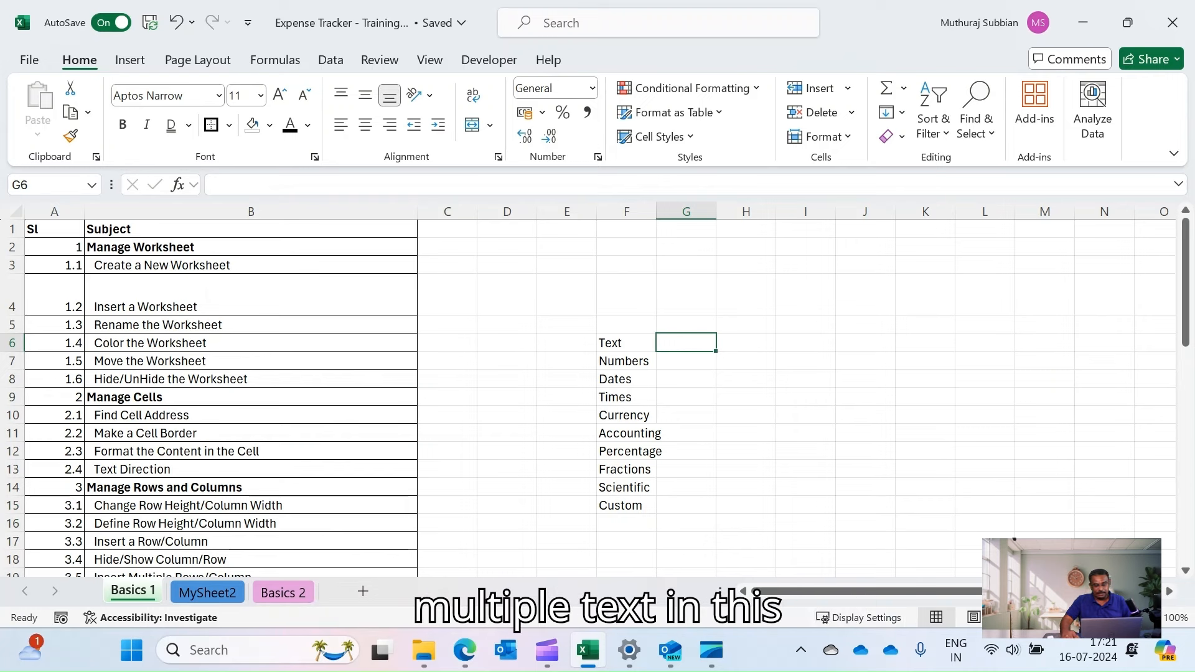
pyautogui.moveTo(716, 212); pyautogui.dragTo(957, 212)
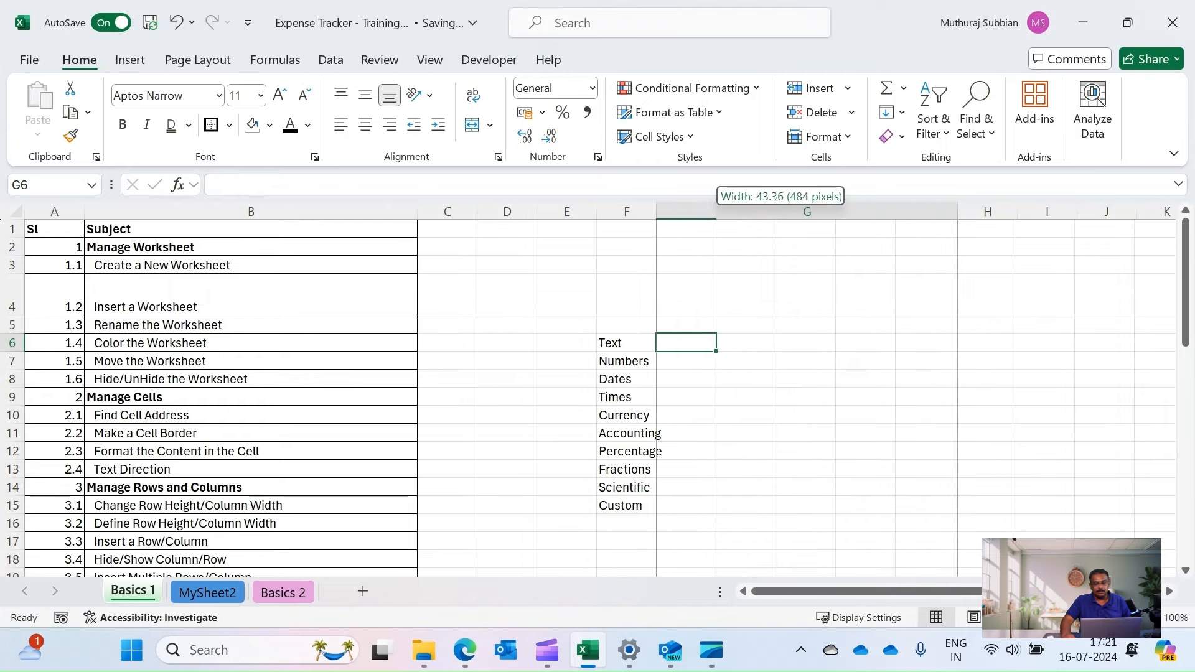
pyautogui.write('This is')
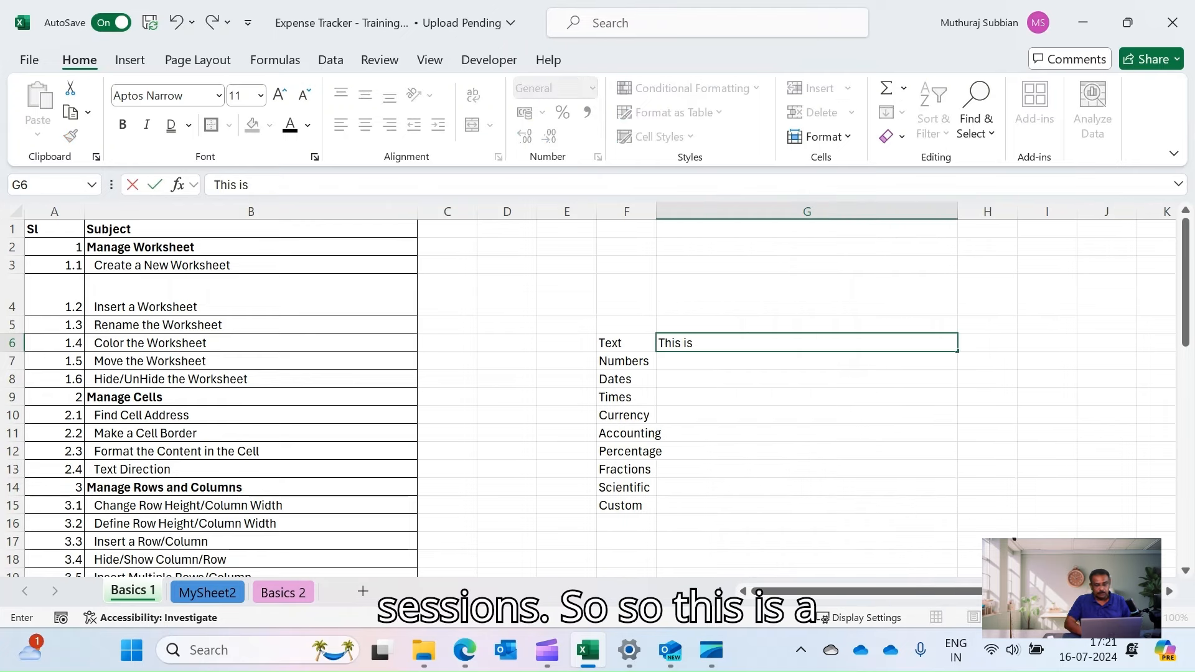
pyautogui.write(' a text\\')
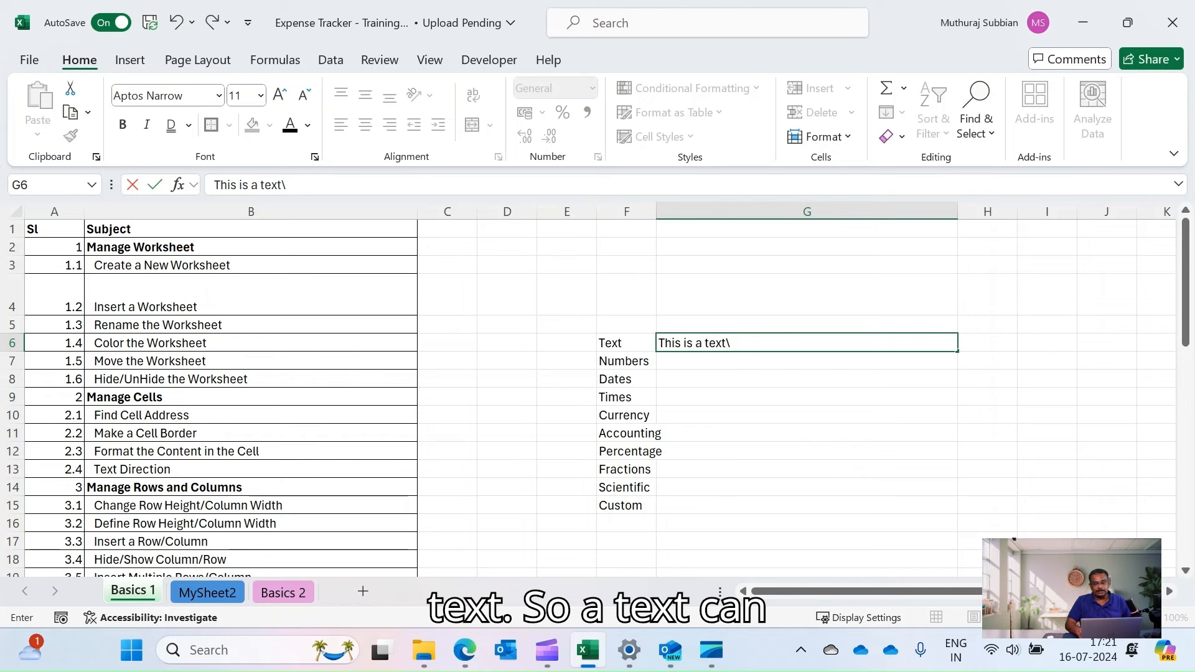
pyautogui.press('BackSpace')
pyautogui.press('Return')
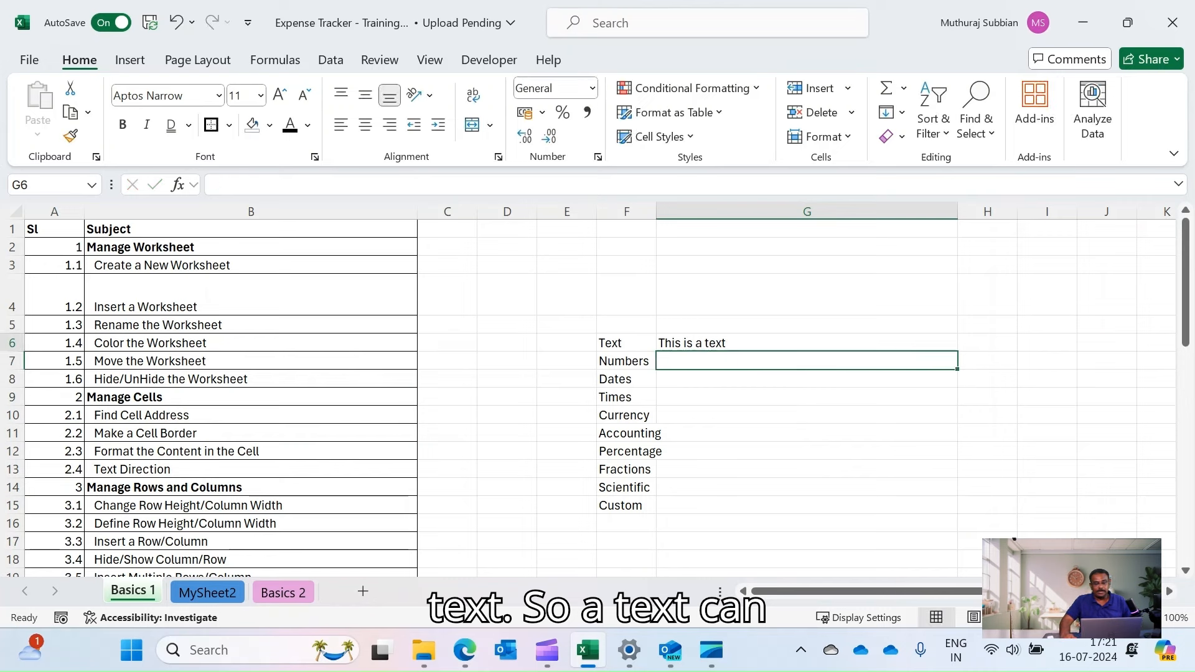
pyautogui.press('Up')
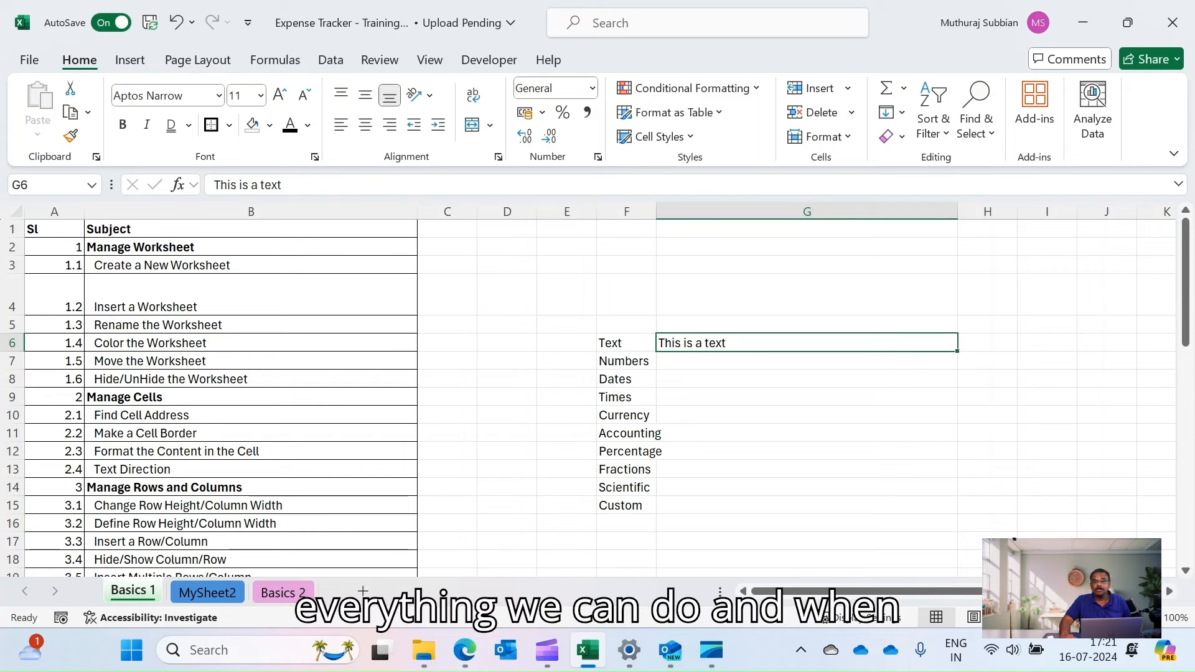
pyautogui.click(807, 361)
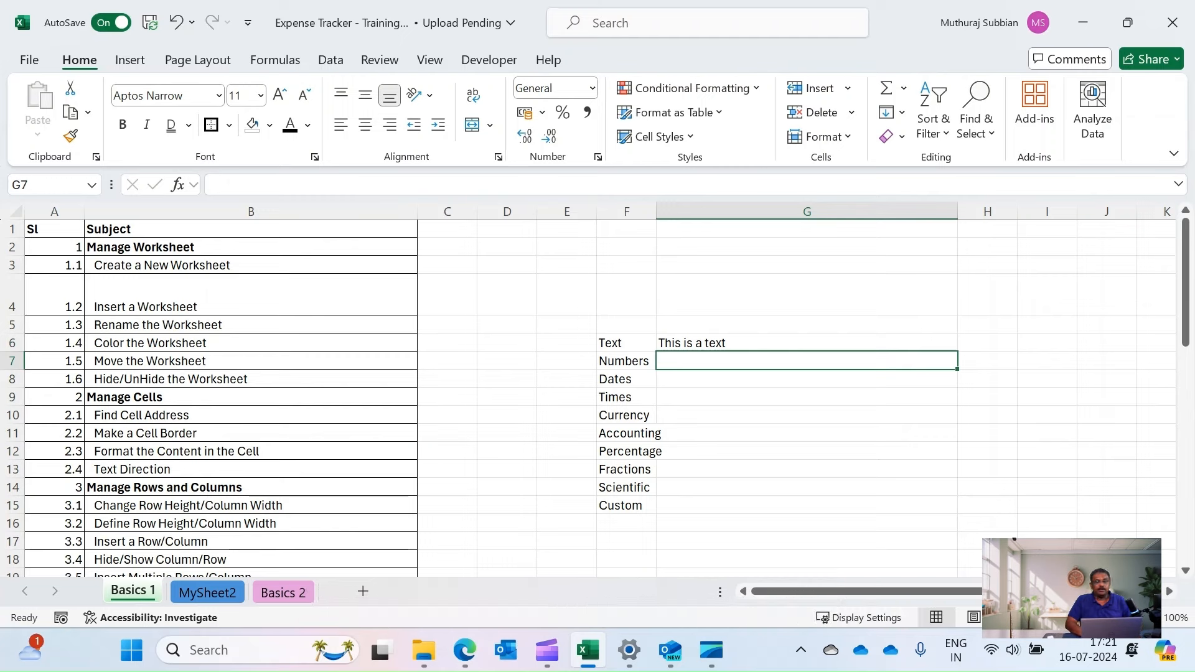
# Enter 245 in cell G7 beside the Numbers label and extend it with decimals to 245.35.
pyautogui.write('245')
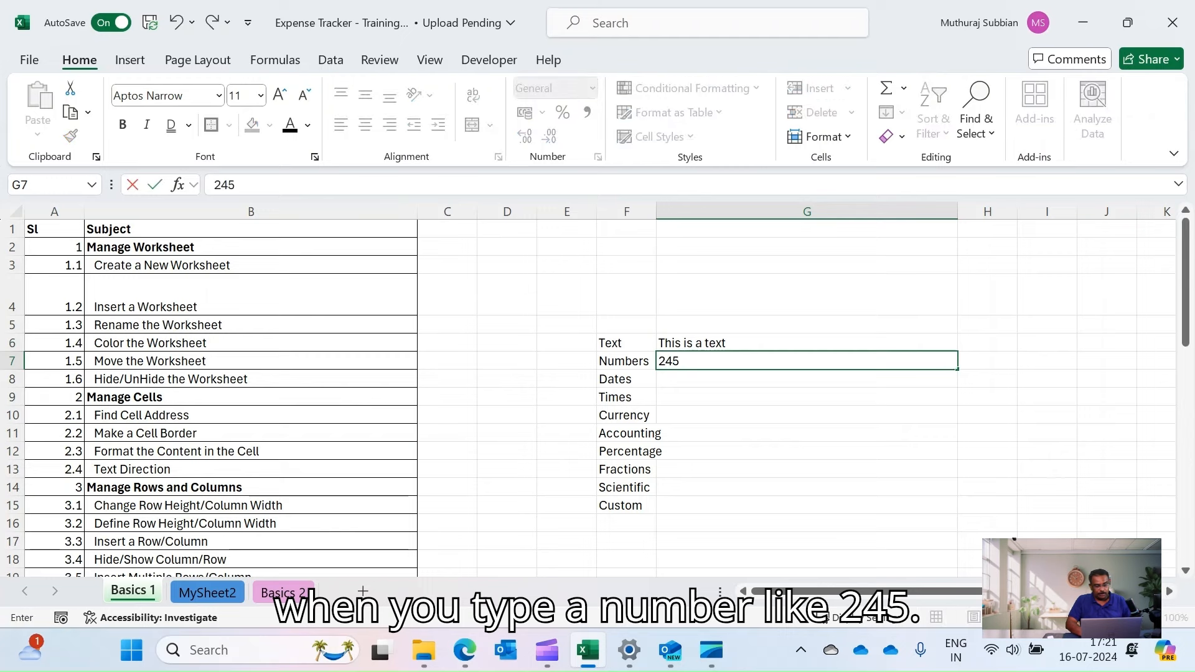
pyautogui.press('Return')
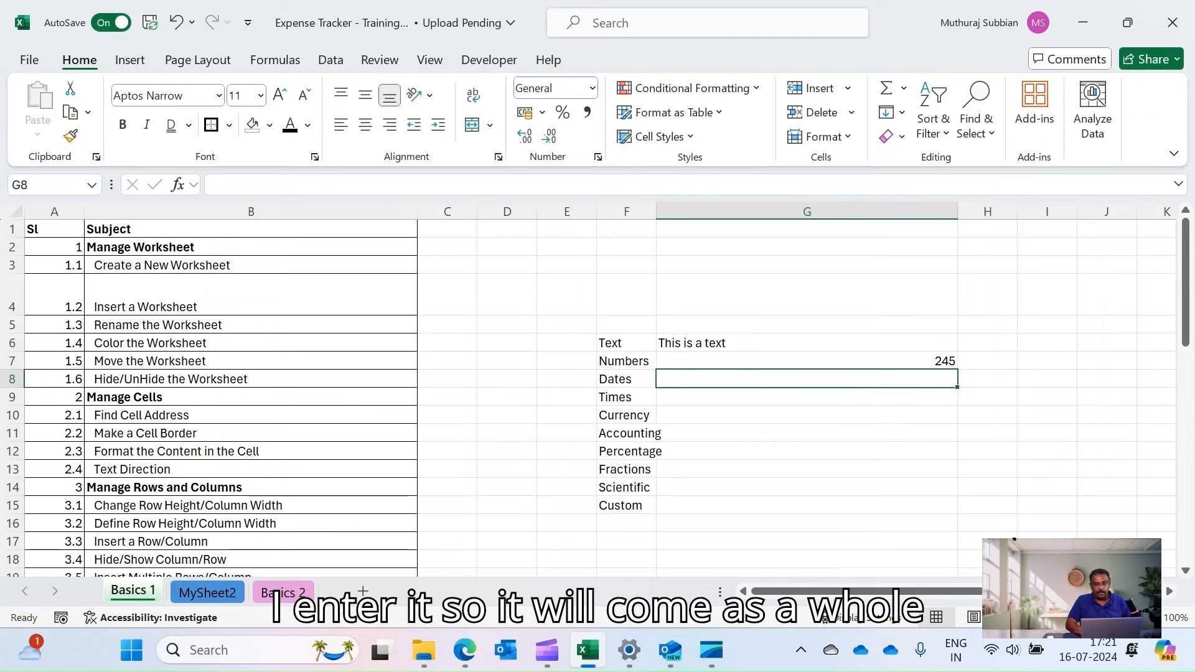
pyautogui.press('Up')
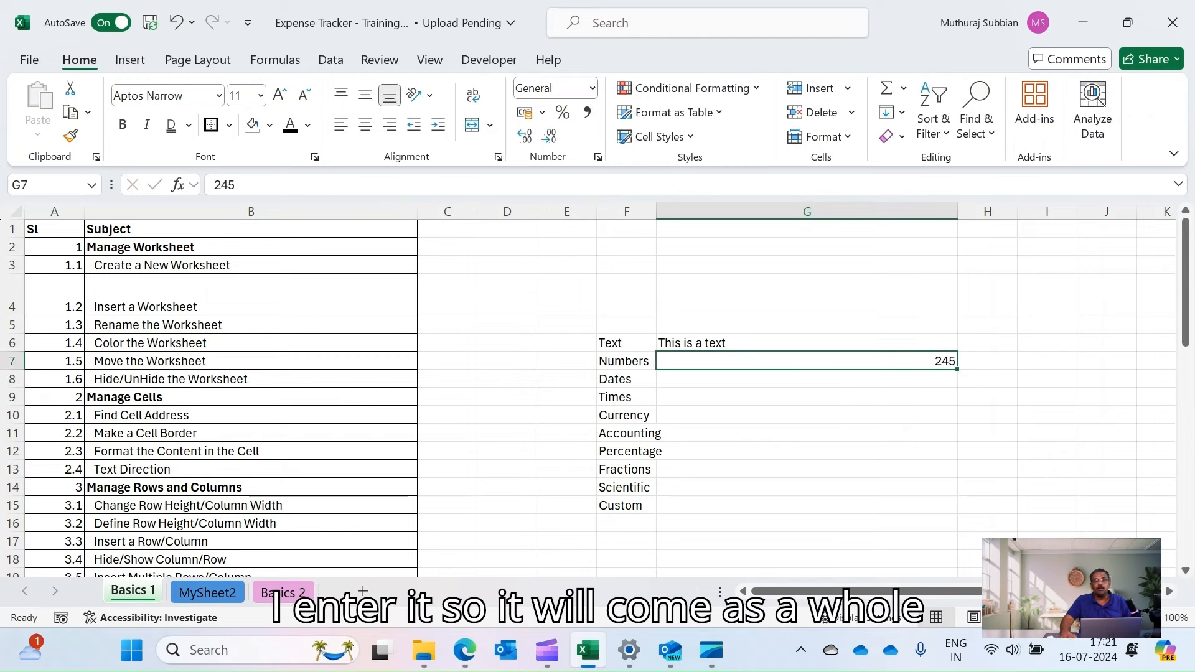
pyautogui.press('F2')
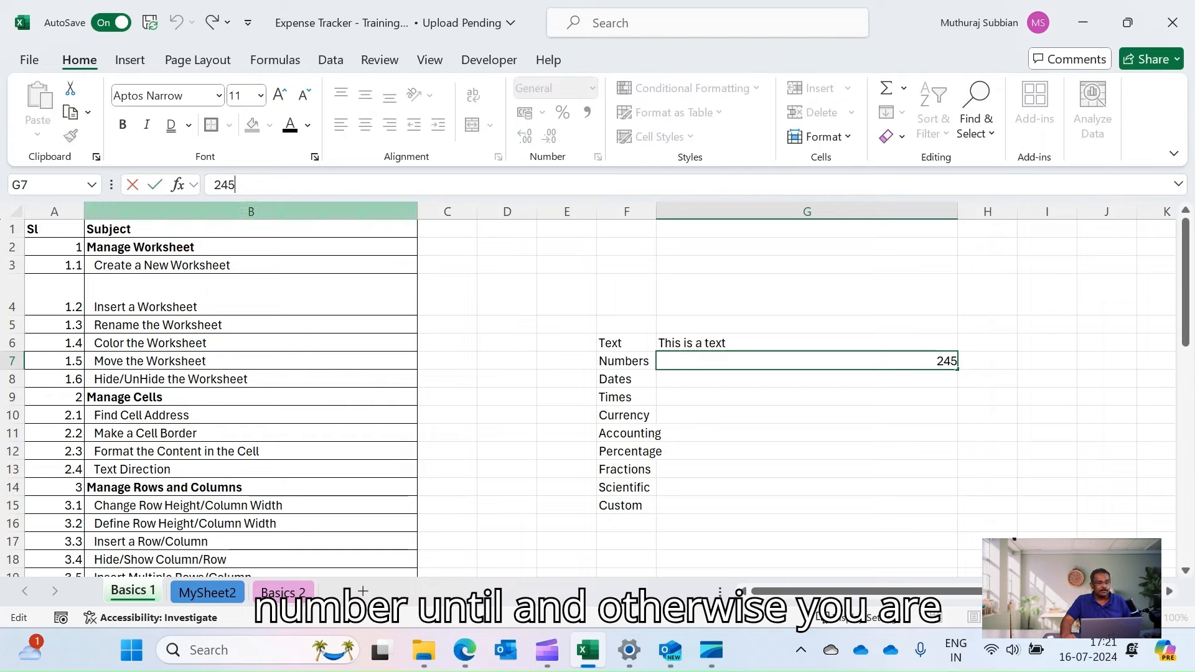
pyautogui.write('.')
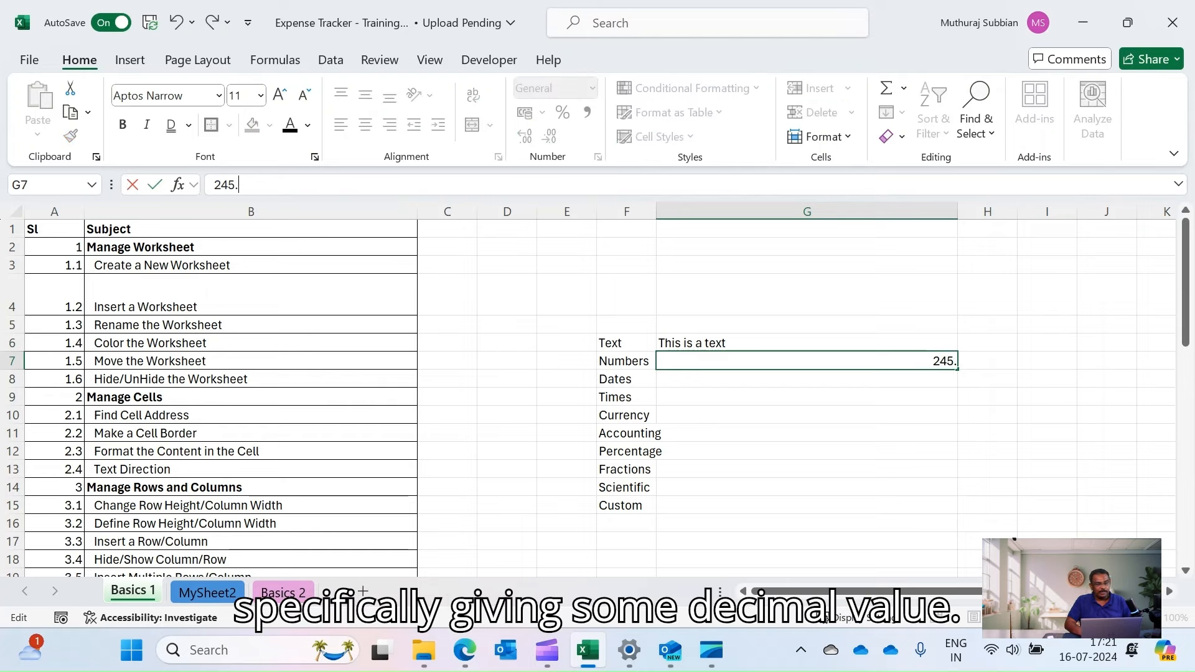
pyautogui.write('35')
pyautogui.press('Return')
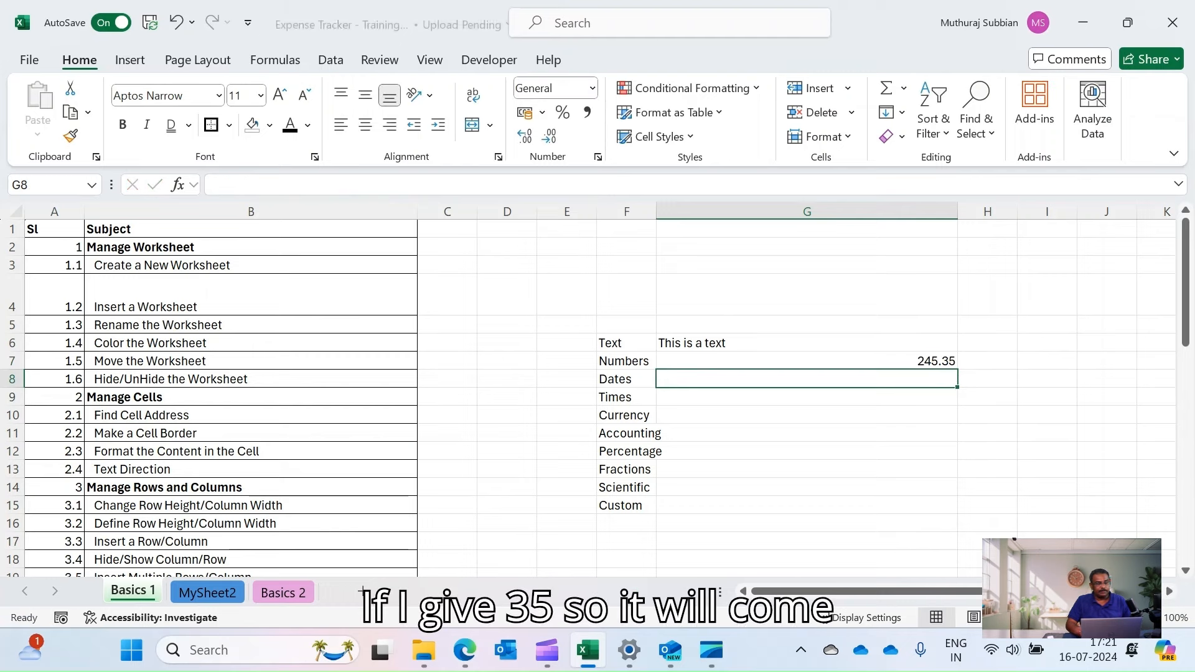
# Replace the value in cell G7 with 245 and increase its display to three decimal places.
pyautogui.press('Up')
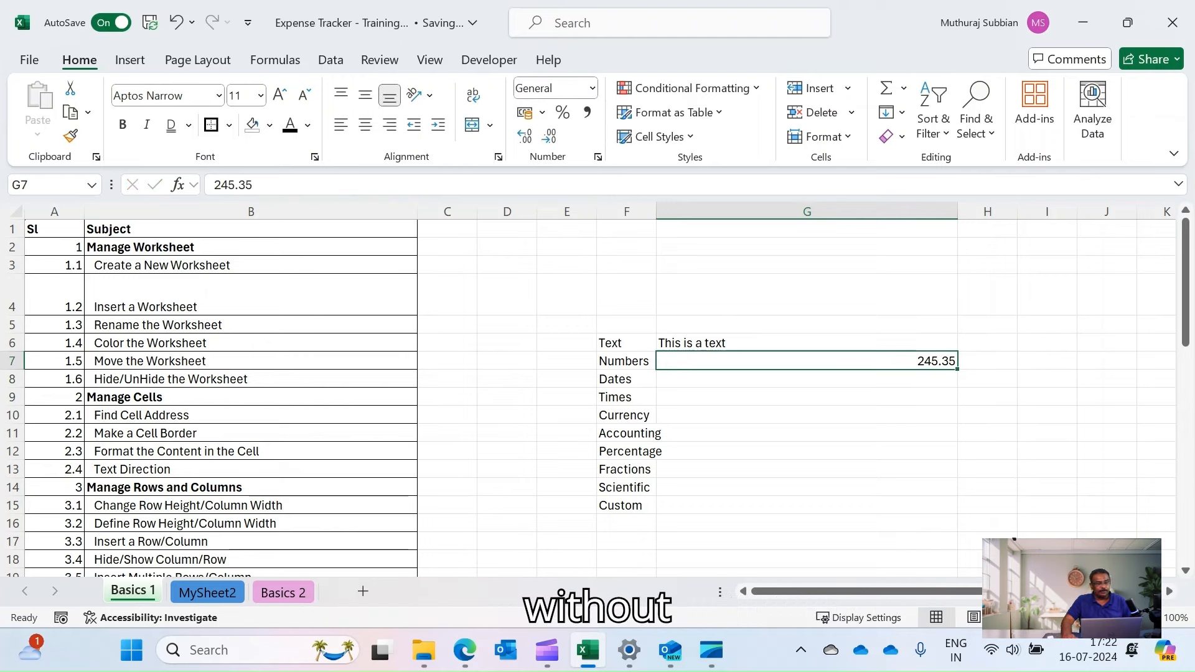
pyautogui.write('245')
pyautogui.press('Return')
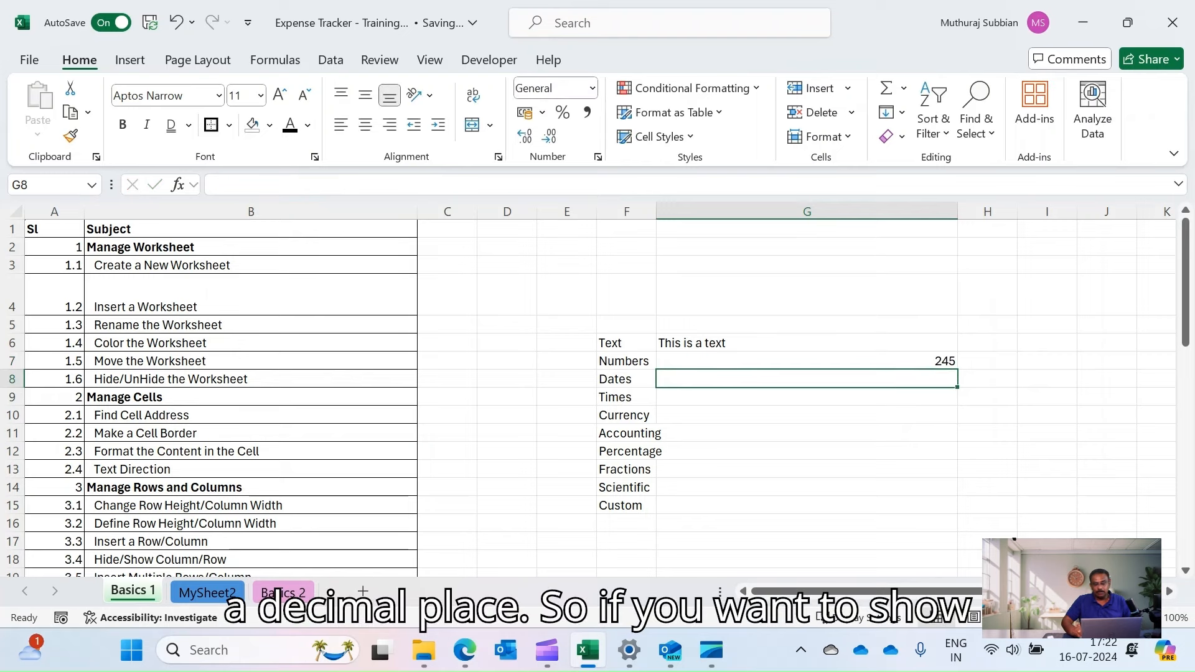
pyautogui.press('Up')
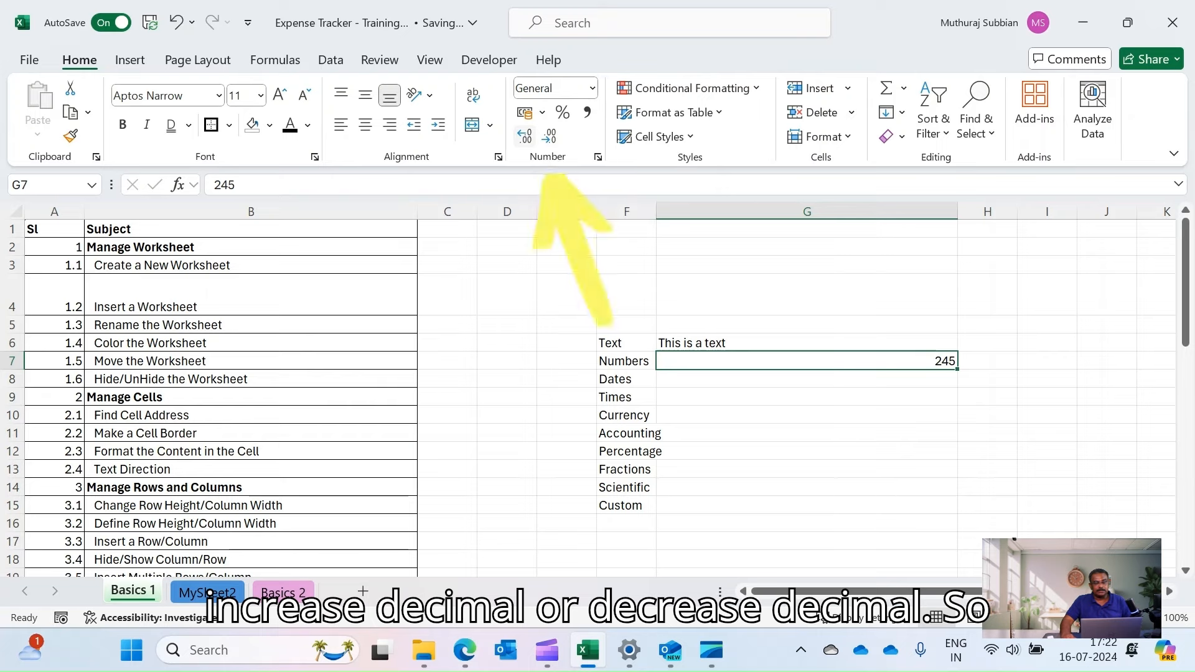
pyautogui.click(525, 136)
pyautogui.click(524, 136)
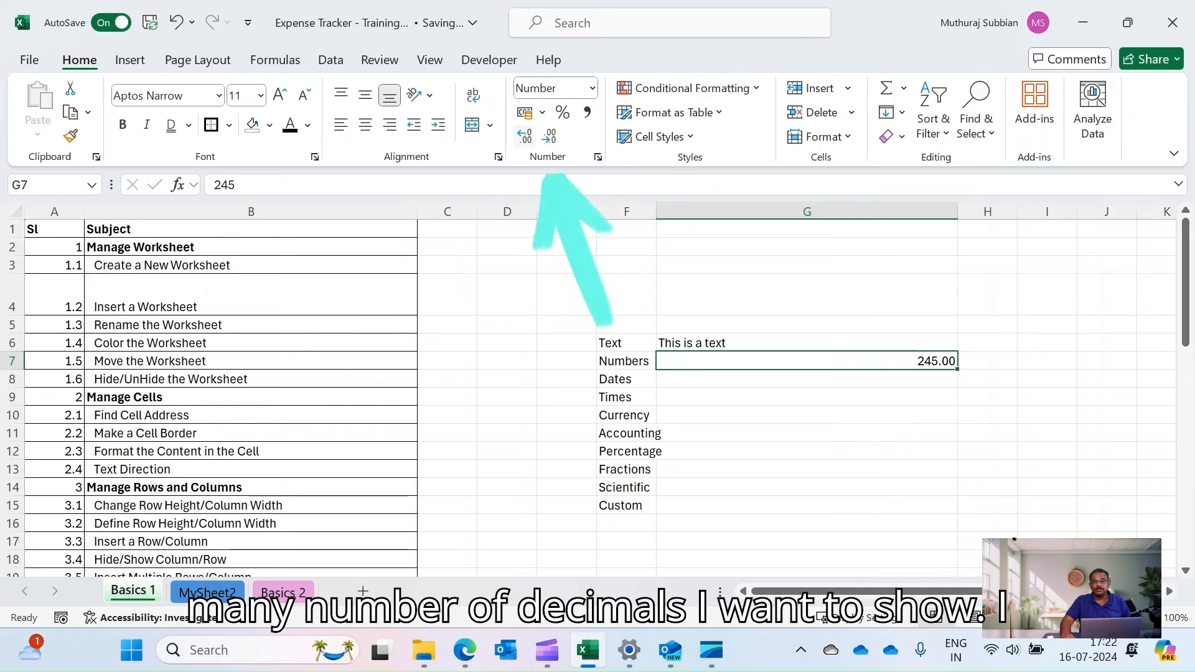
pyautogui.click(524, 136)
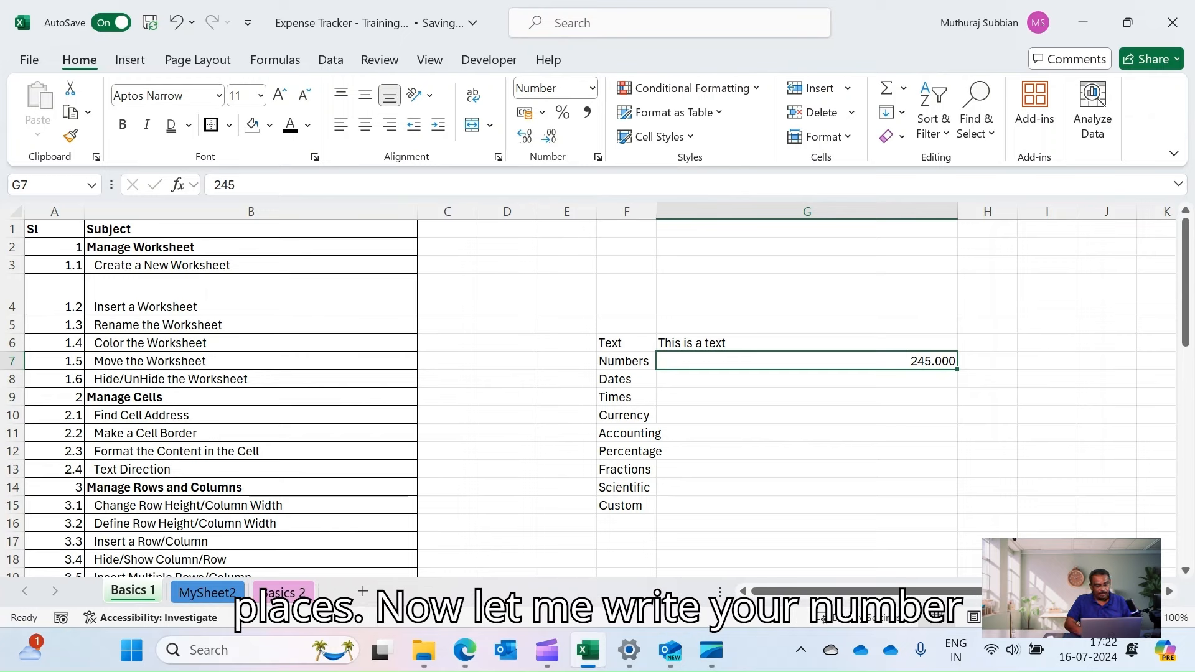
# Overwrite the number in cell G7 with 245.878.
pyautogui.write('245.')
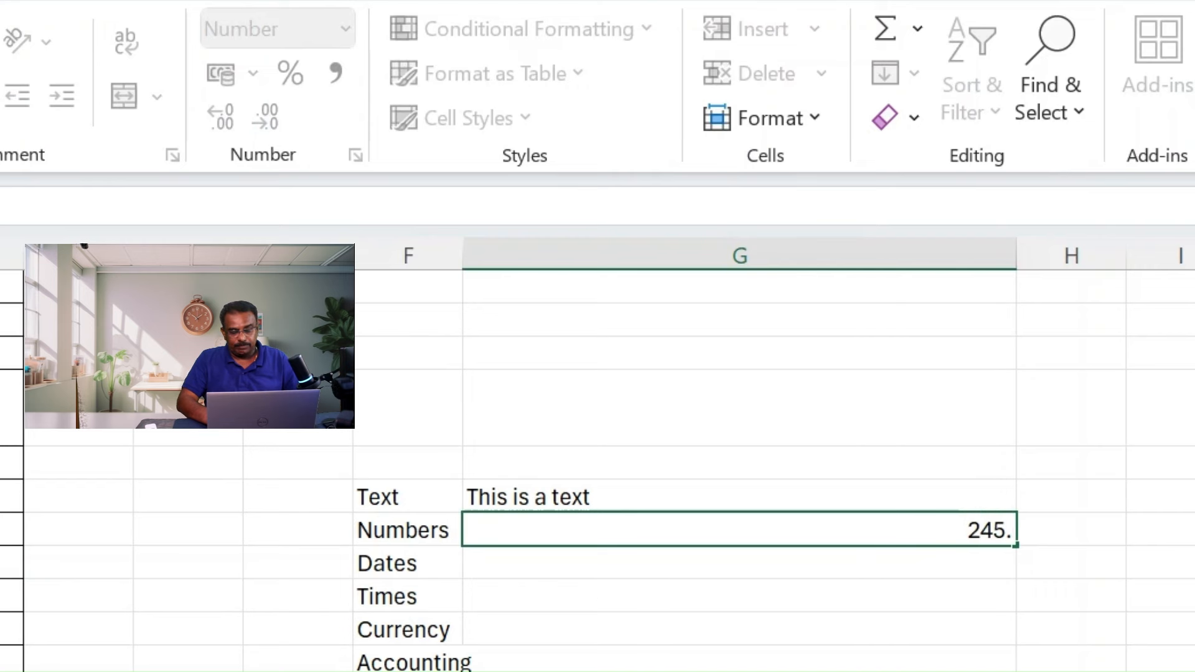
pyautogui.write('87')
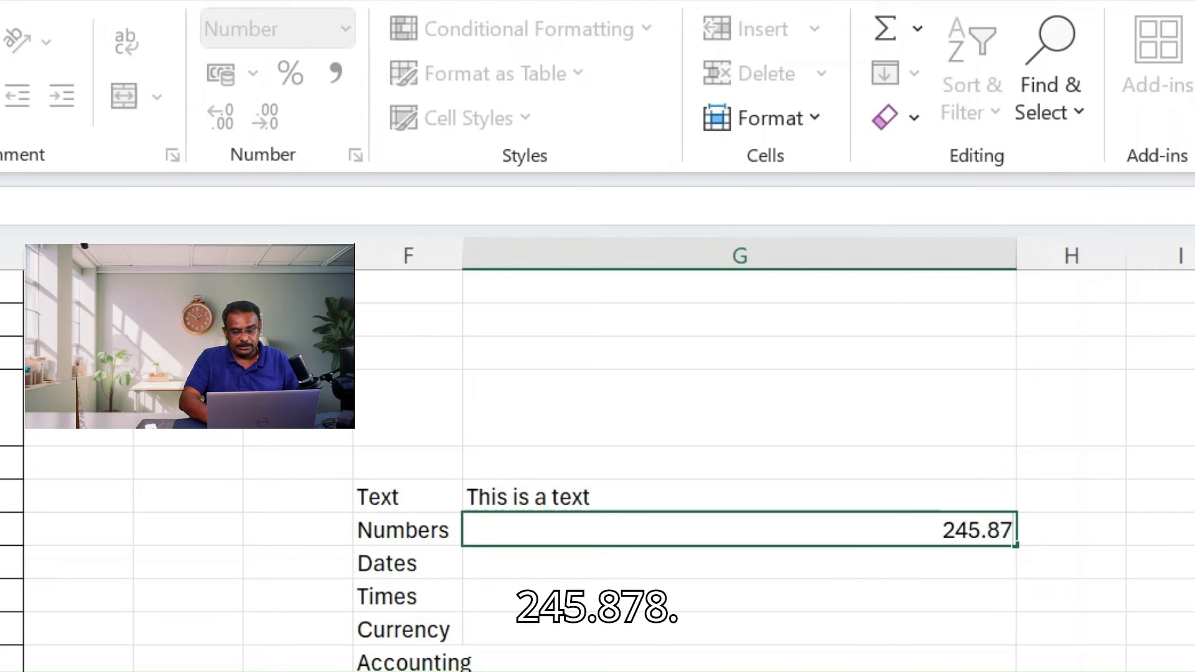
pyautogui.write('8')
pyautogui.press('Return')
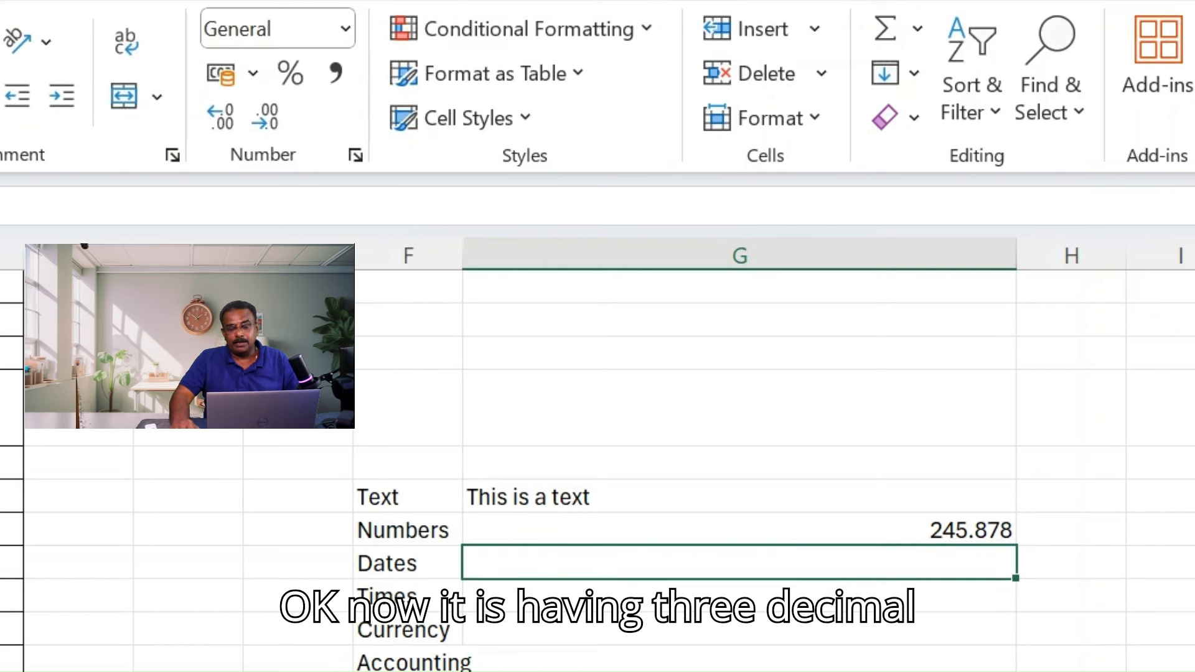
# Reduce the Numbers value in G7 to two displayed decimal places and bring it back to three.
pyautogui.click(739, 530)
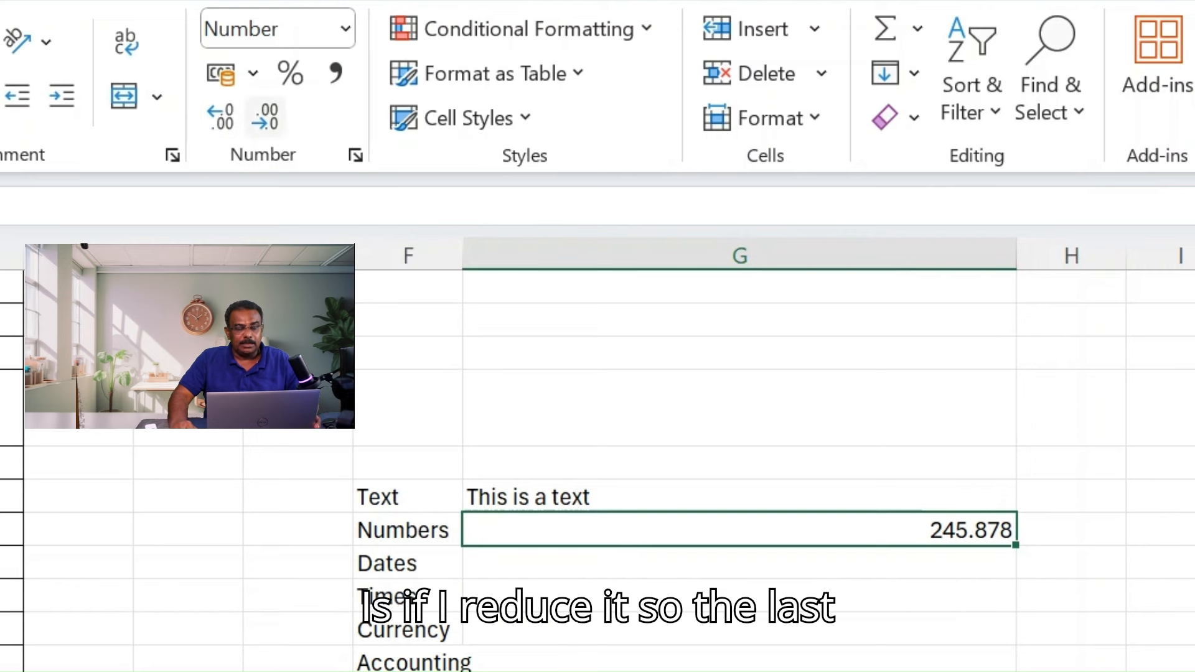
pyautogui.click(265, 116)
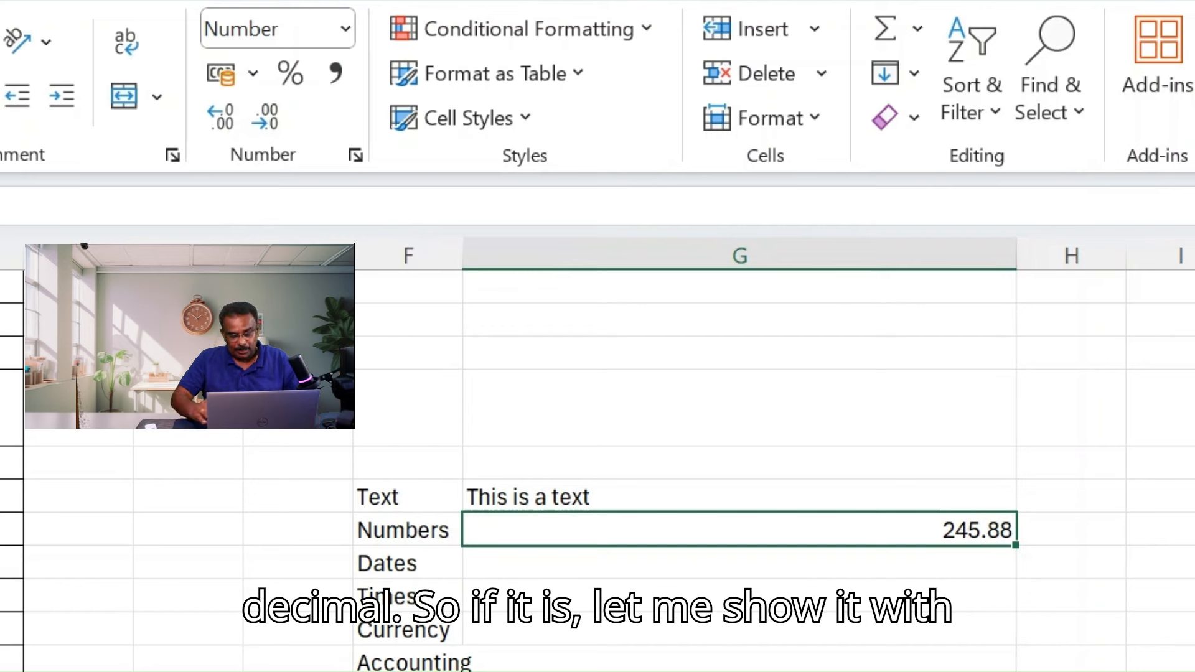
pyautogui.click(221, 116)
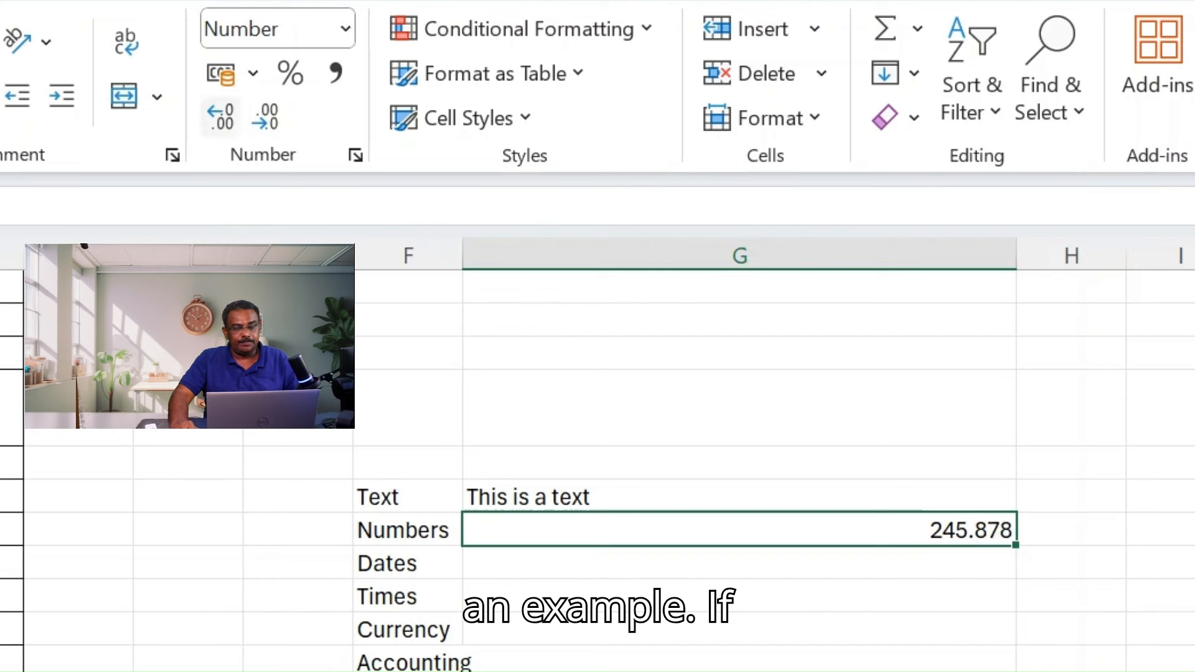
# Edit the last digit of the number in cell G7 so the value is 245.874.
pyautogui.doubleClick(974, 529)
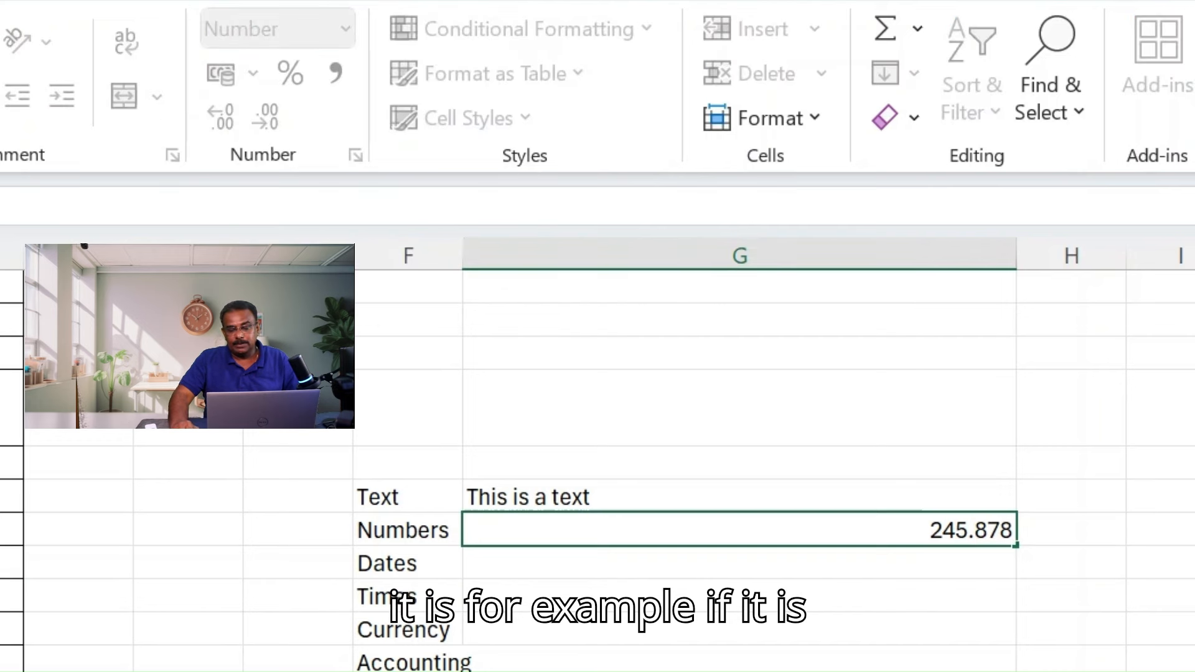
pyautogui.press('Right')
pyautogui.press('Right')
pyautogui.press('BackSpace')
pyautogui.write('4')
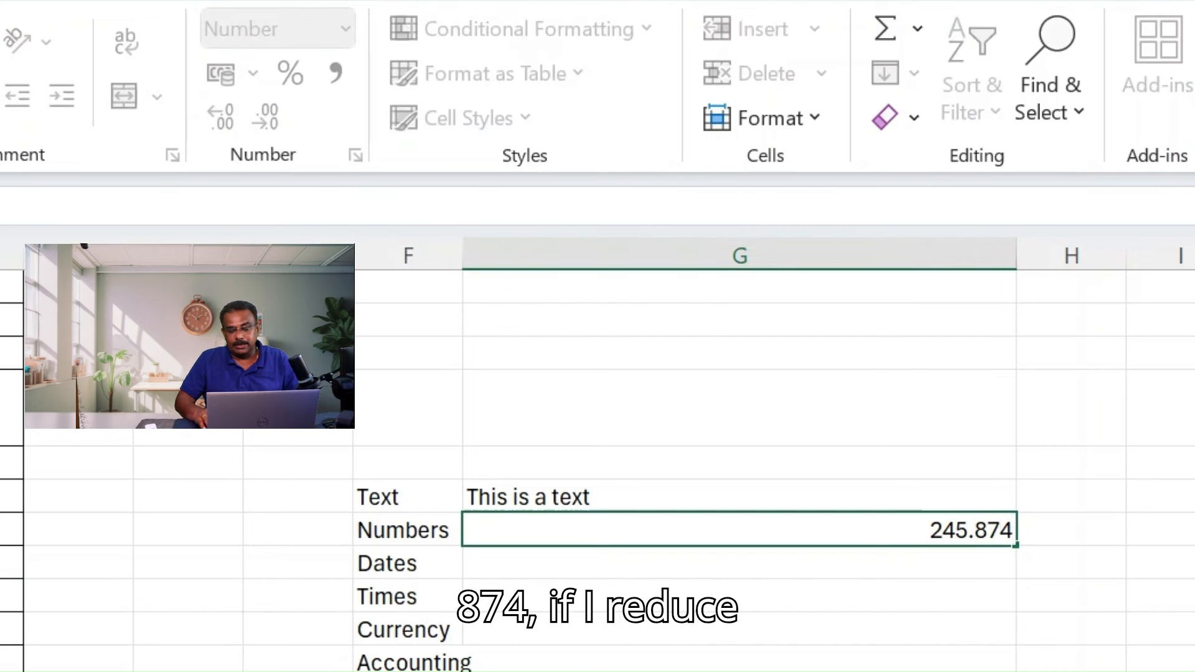
pyautogui.press('Return')
# Decrease the decimals shown in cell G7 down to one place and increase them to four places.
pyautogui.click(809, 530)
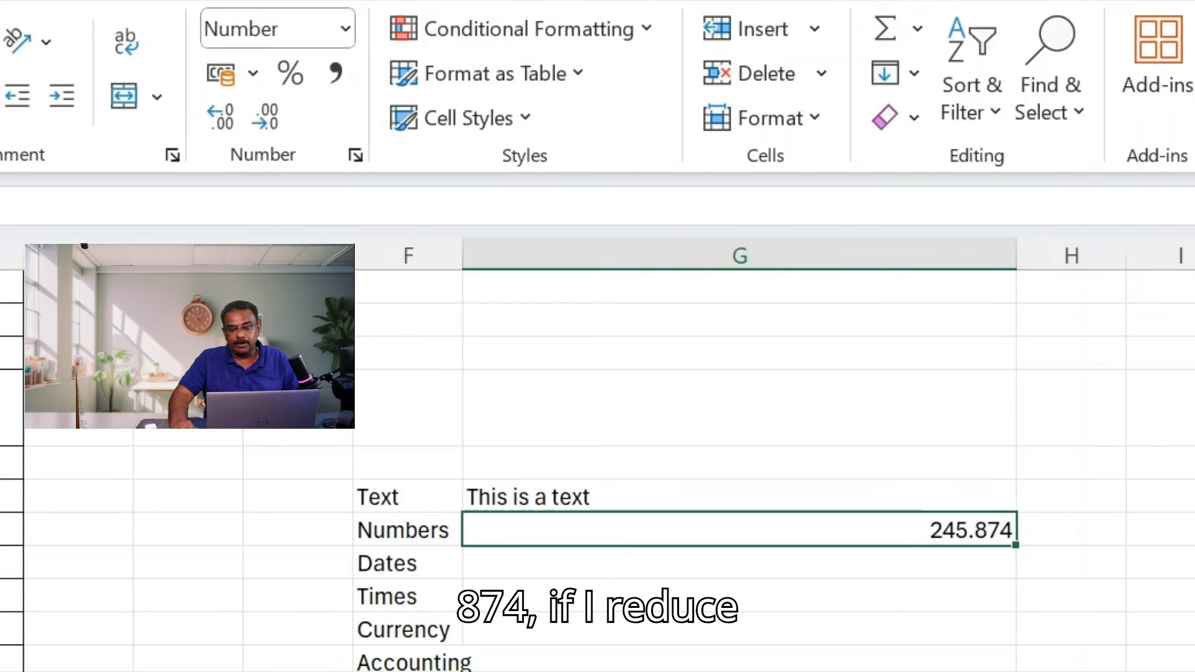
pyautogui.click(220, 116)
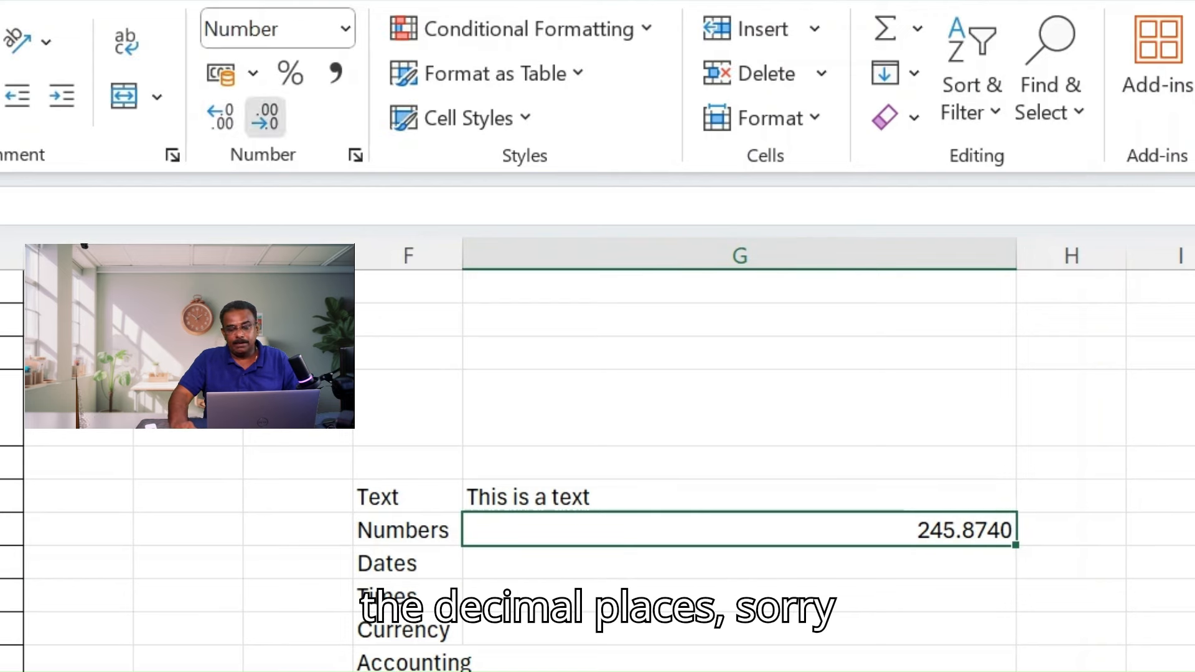
pyautogui.click(267, 116)
pyautogui.click(267, 116)
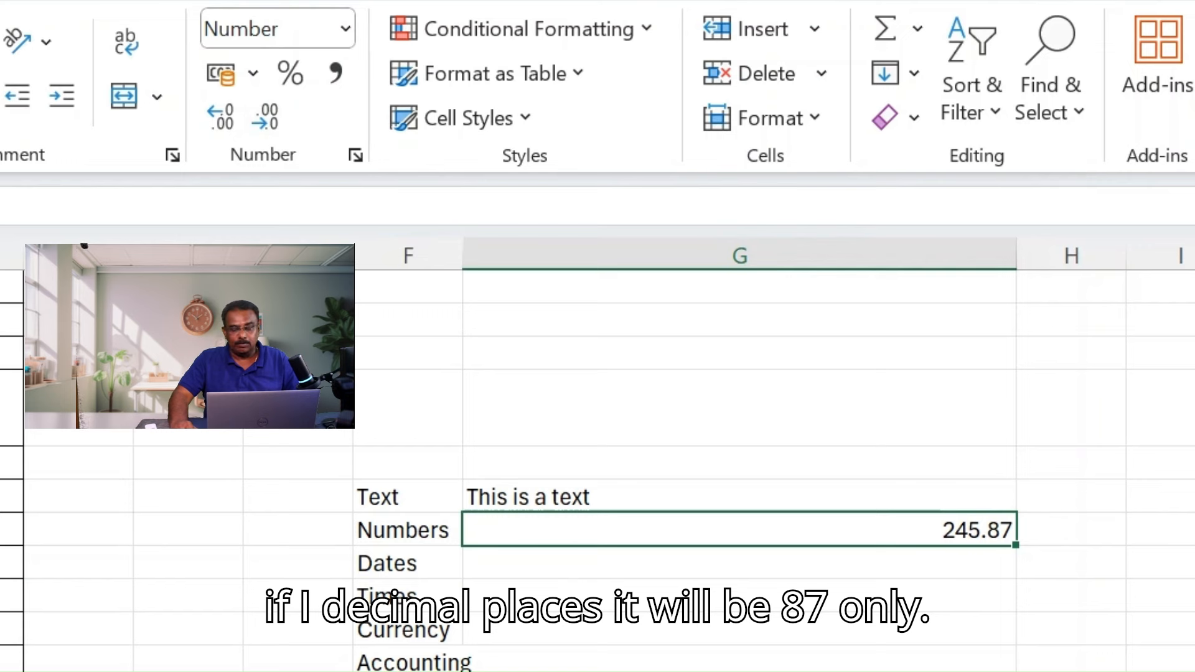
pyautogui.click(267, 117)
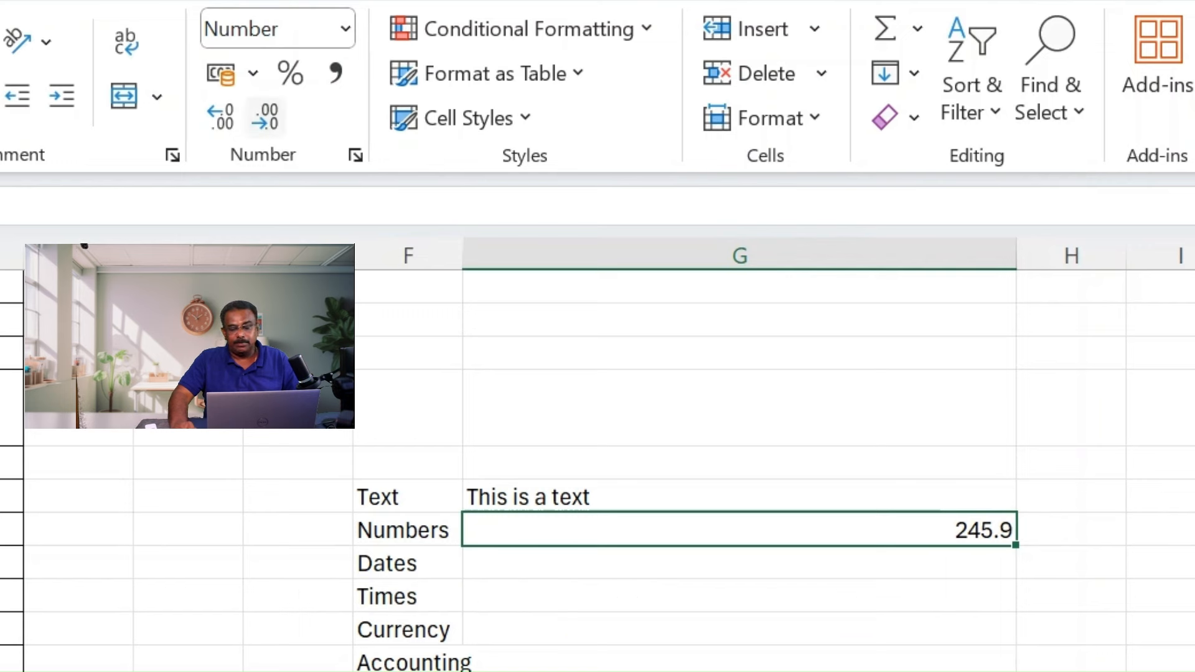
pyautogui.click(220, 116)
pyautogui.click(221, 117)
pyautogui.click(221, 116)
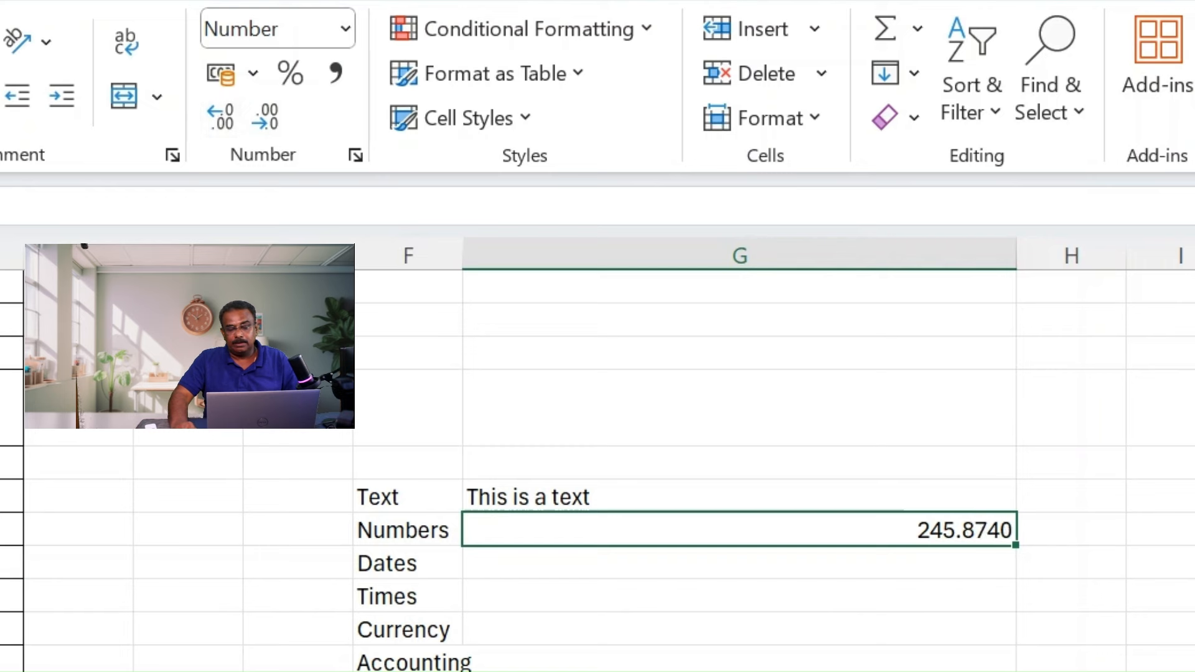
# Edit the last digit of the number in cell G7 so the value is 245.877.
pyautogui.click(740, 497)
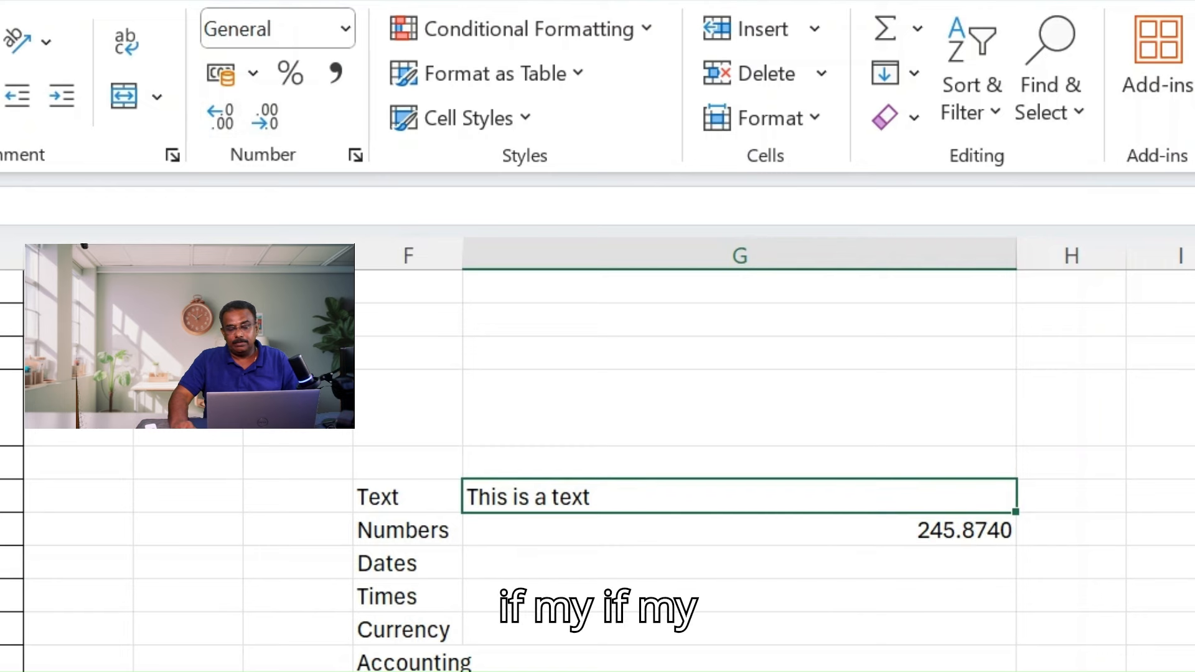
pyautogui.doubleClick(989, 531)
pyautogui.press('Right')
pyautogui.press('Right')
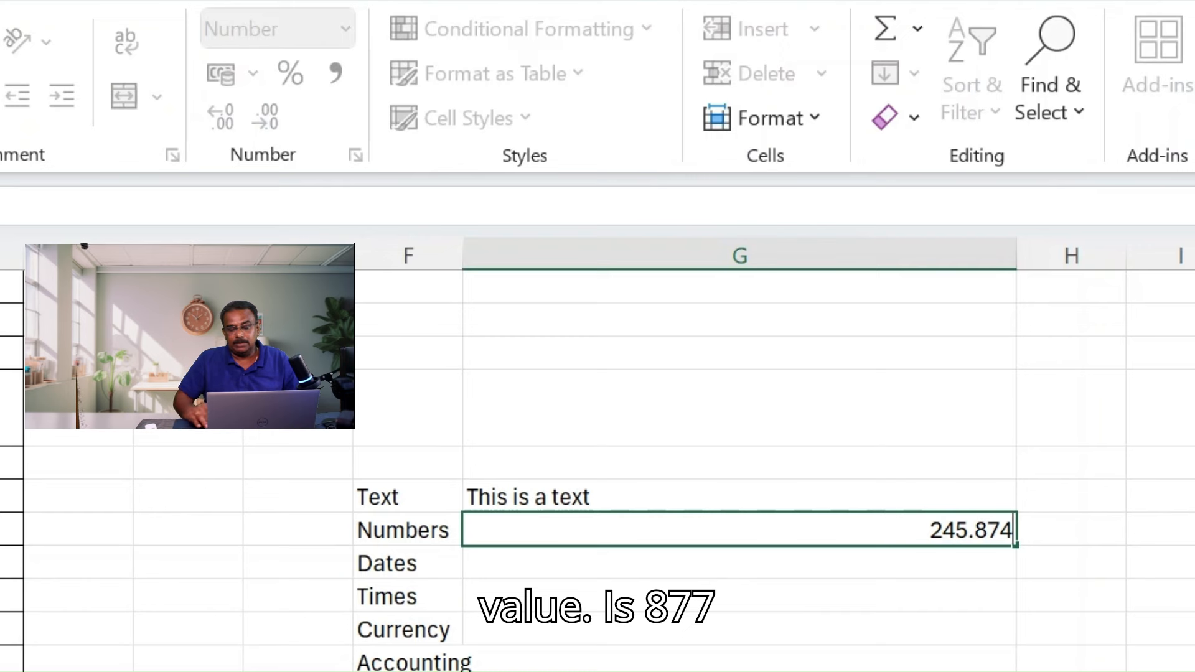
pyautogui.press('BackSpace')
pyautogui.write('7')
pyautogui.press('Return')
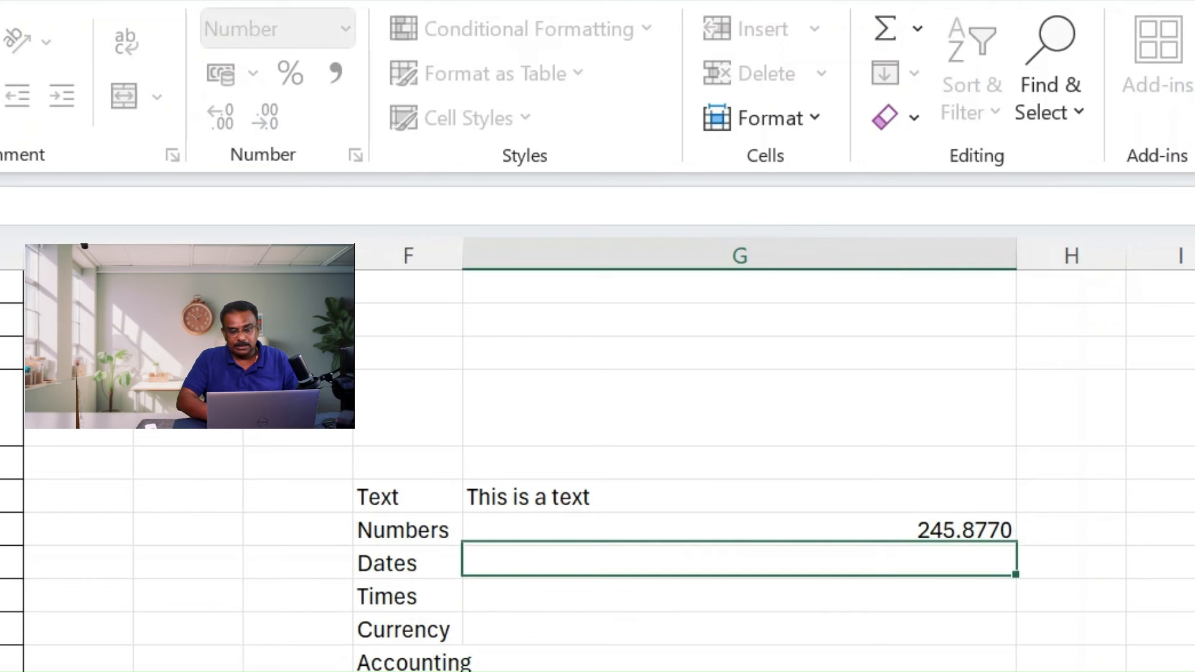
# Decrease the decimals shown for 245.877 in cell G7 to two places and increase them to three.
pyautogui.click(740, 530)
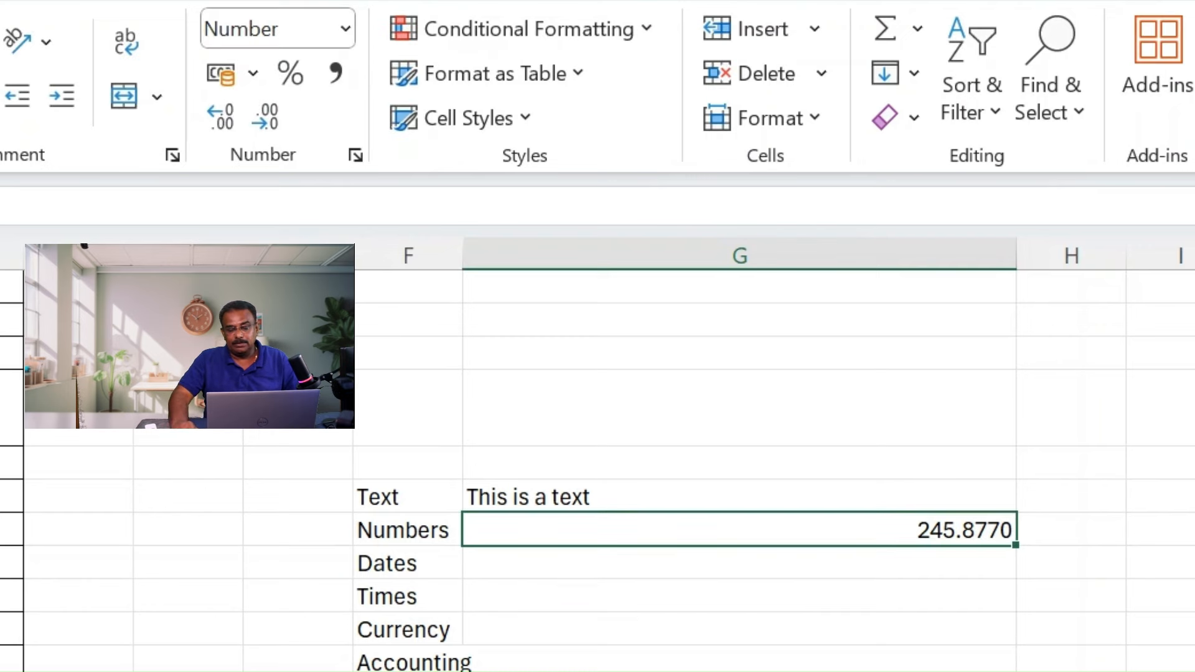
pyautogui.click(265, 117)
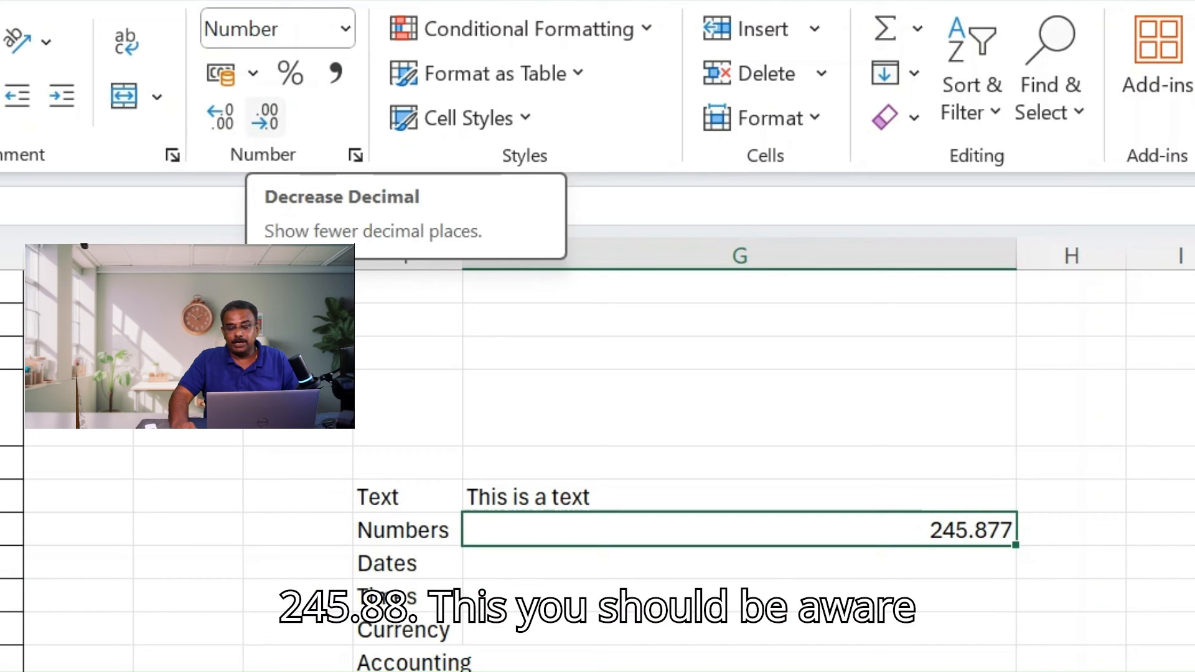
pyautogui.click(265, 116)
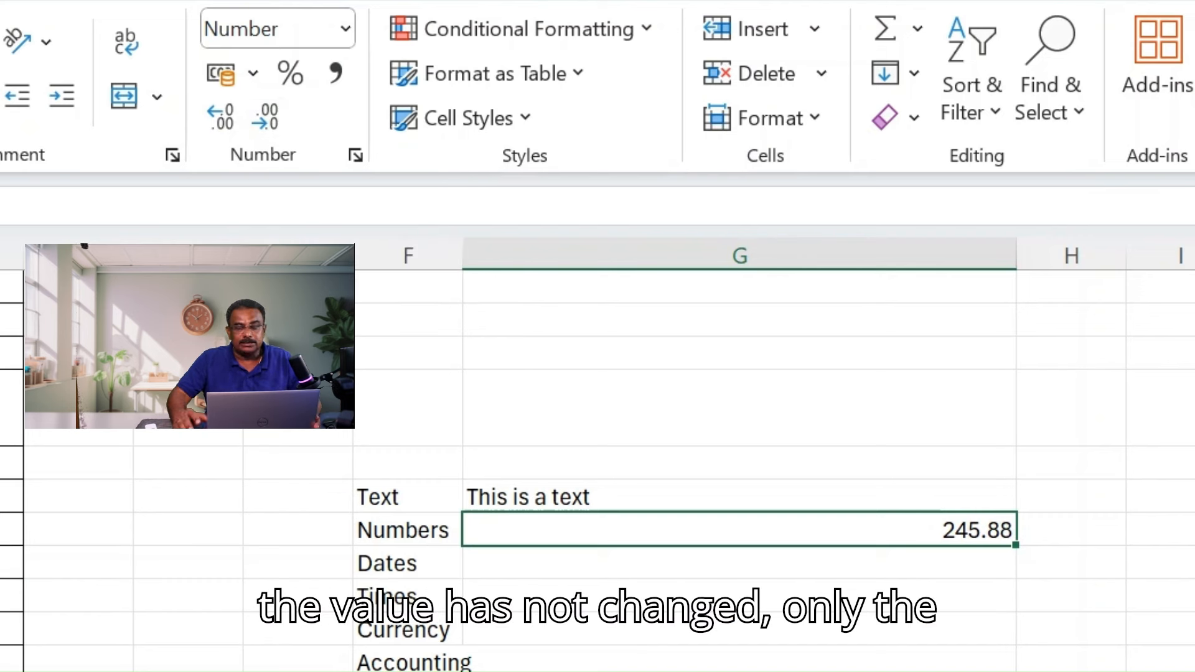
pyautogui.click(740, 629)
pyautogui.click(739, 530)
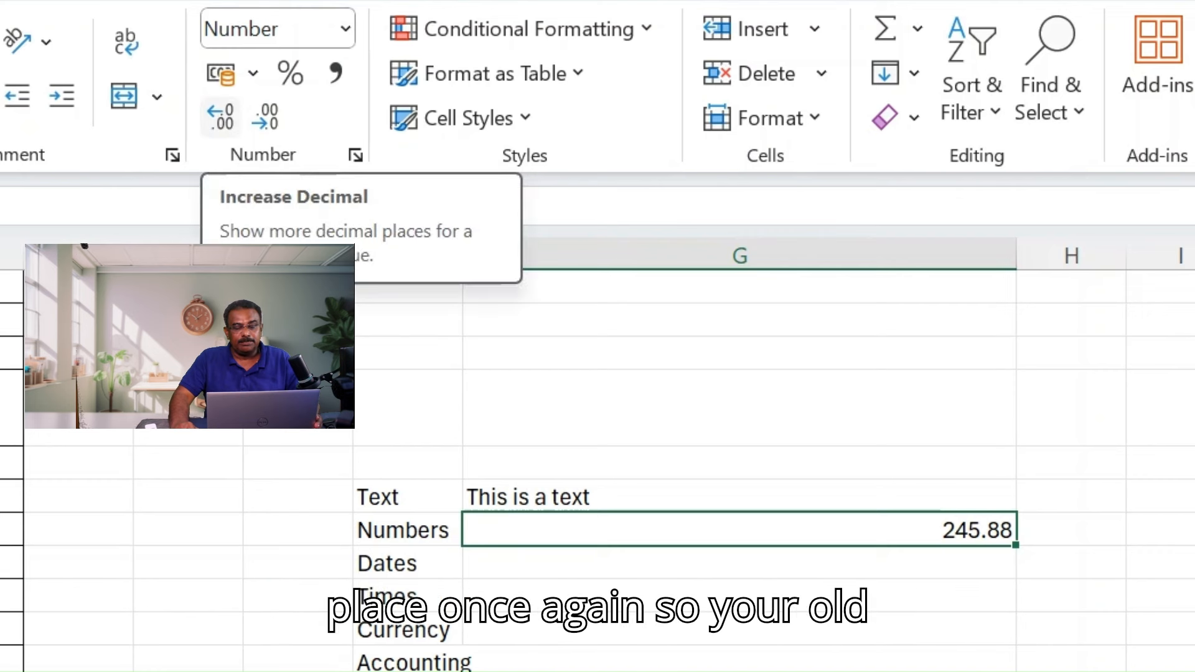
pyautogui.click(221, 116)
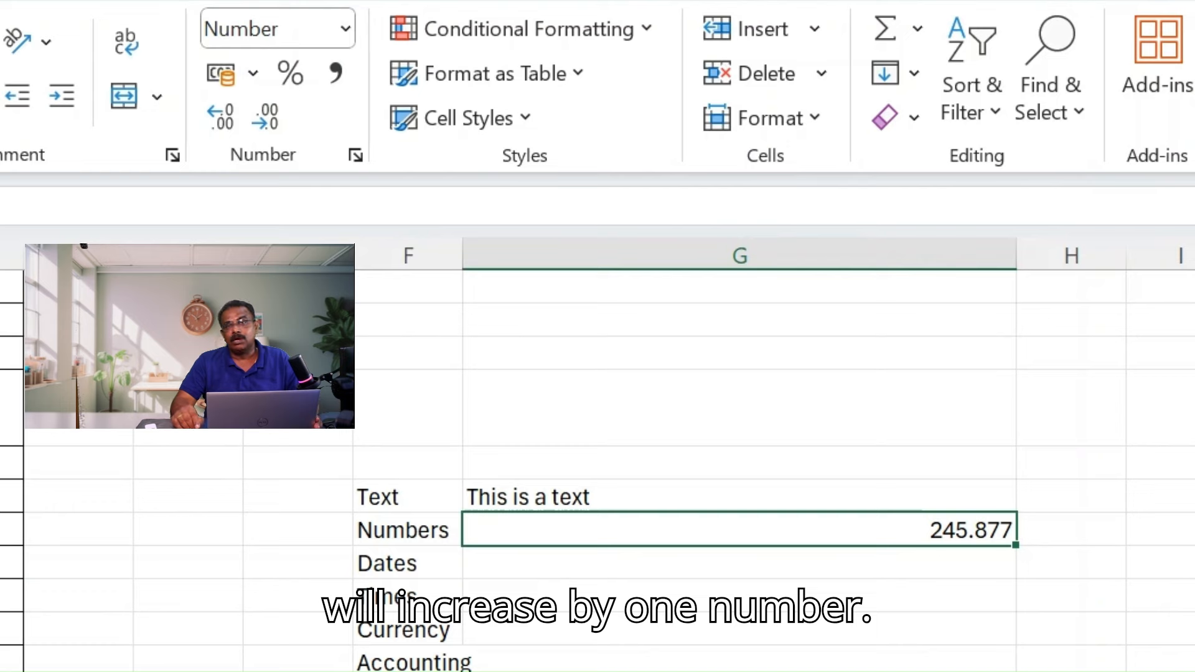
# Enter the date 10-11-2024 in cell G8 beside the Dates label.
pyautogui.click(740, 564)
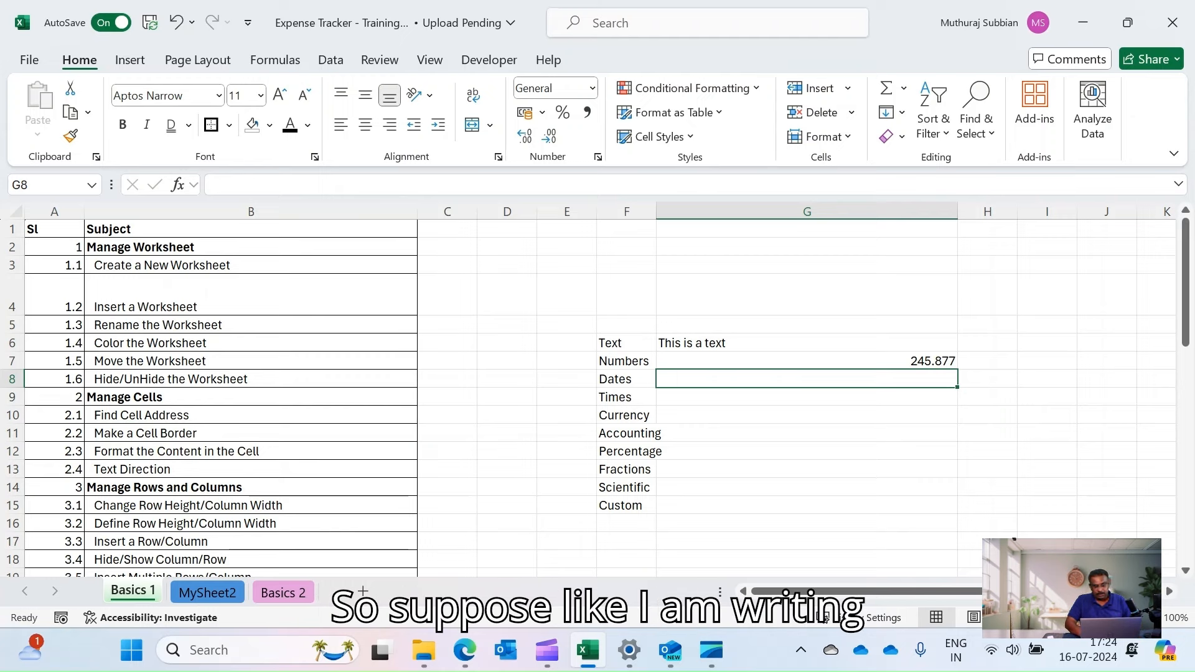
pyautogui.write('10-')
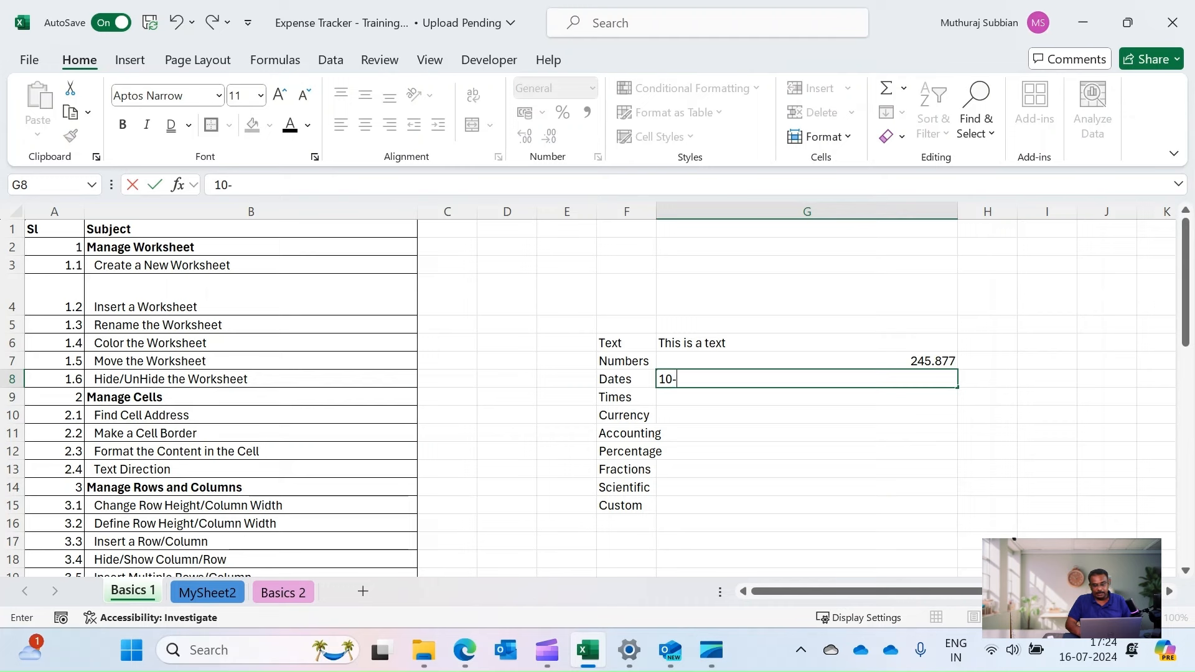
pyautogui.write('11-2024')
pyautogui.press('Return')
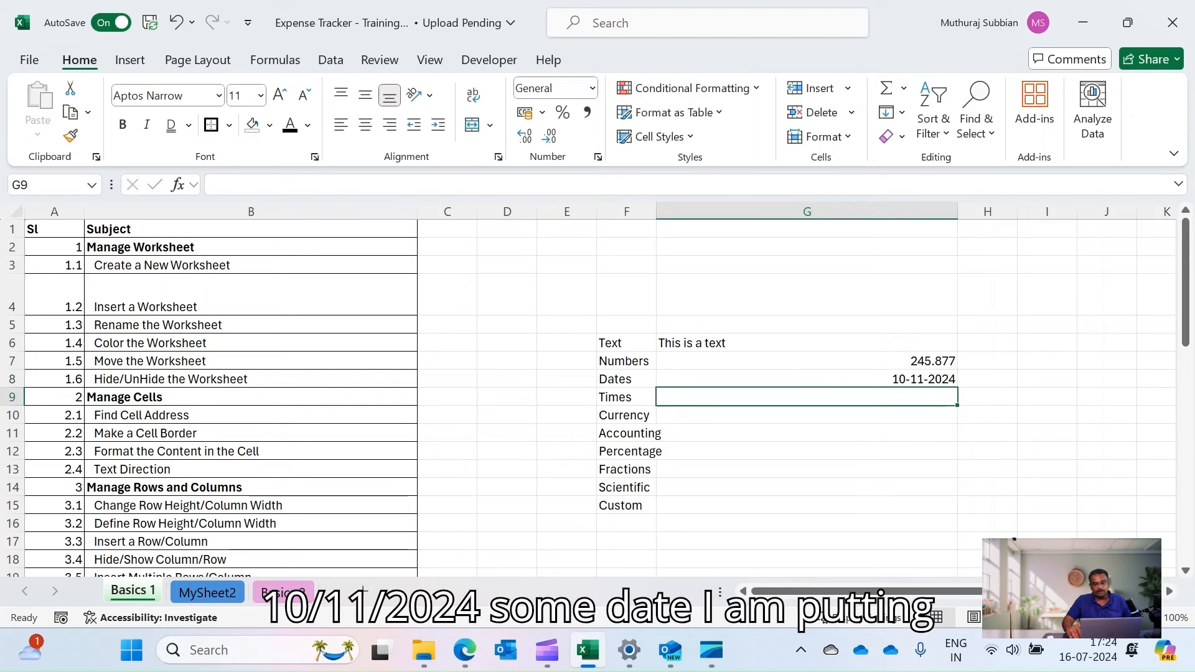
# Enter the time 10:20:20 in cell G9 beside the Times label.
pyautogui.press('Up')
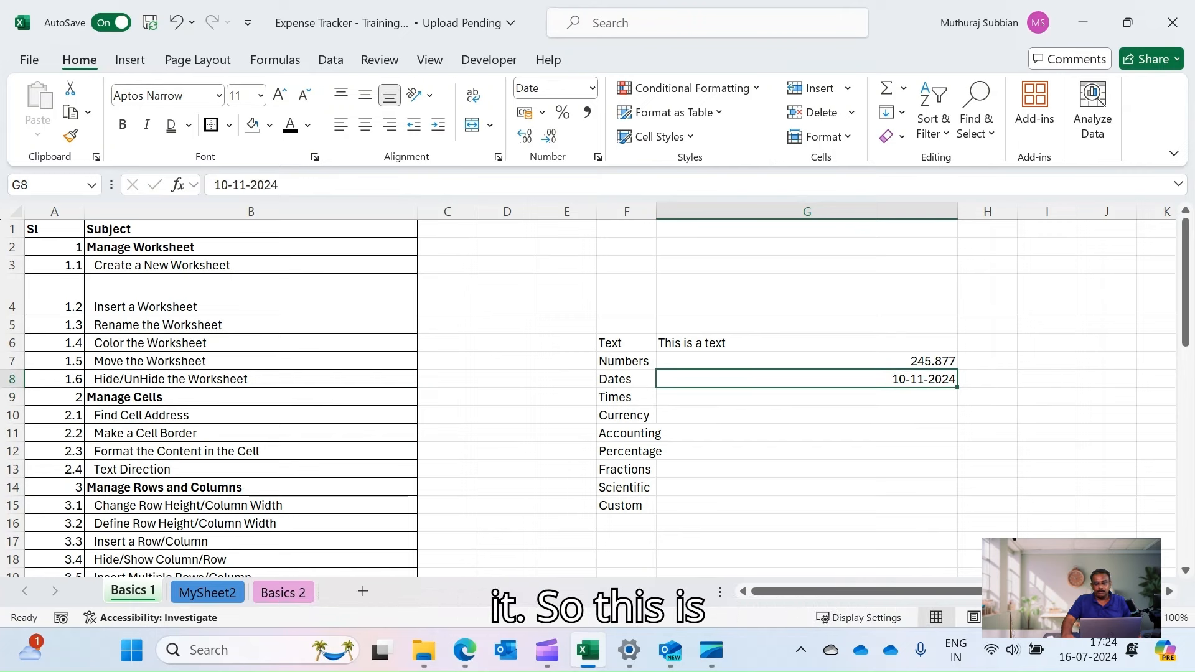
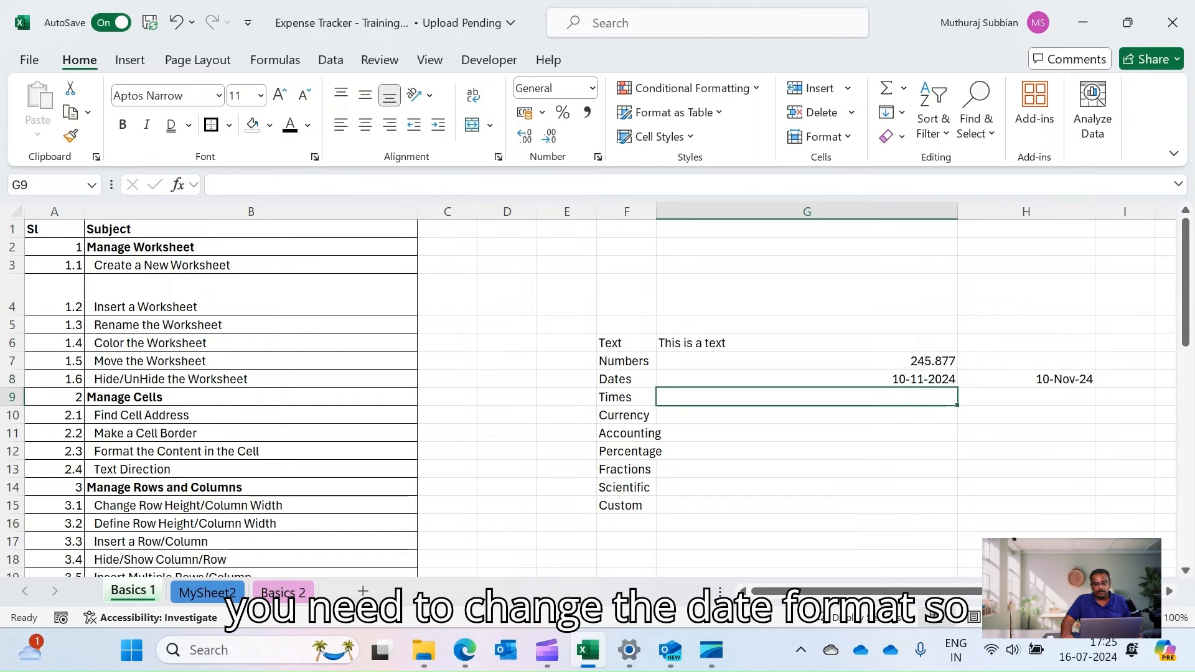
pyautogui.write('10')
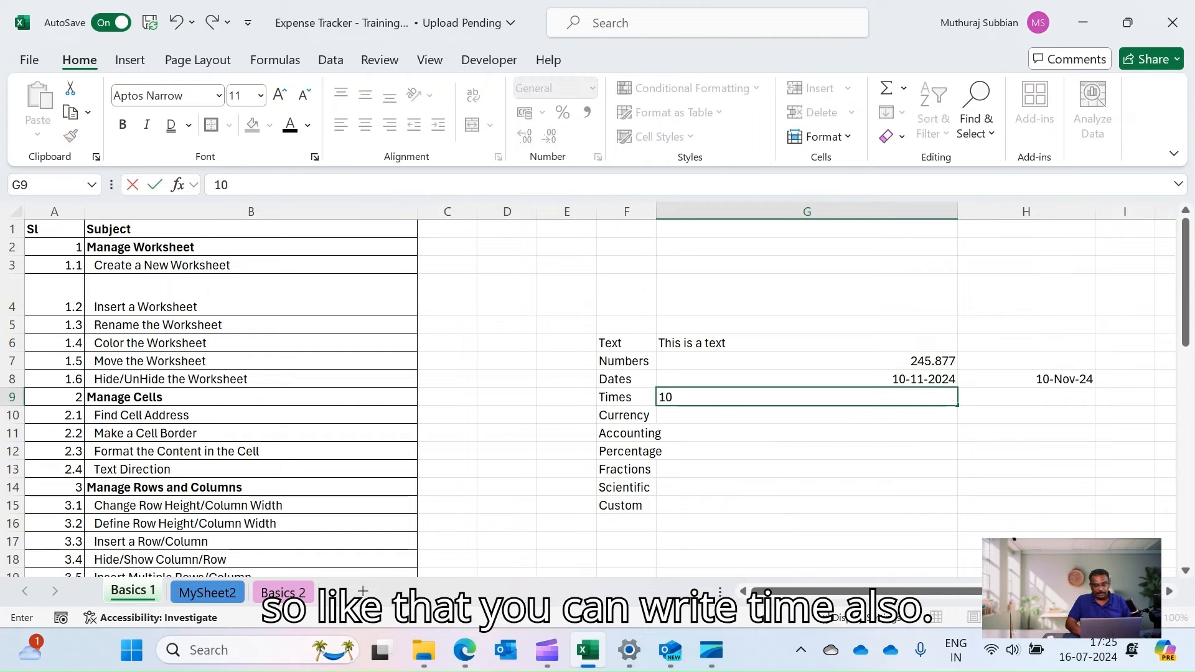
pyautogui.write(':20')
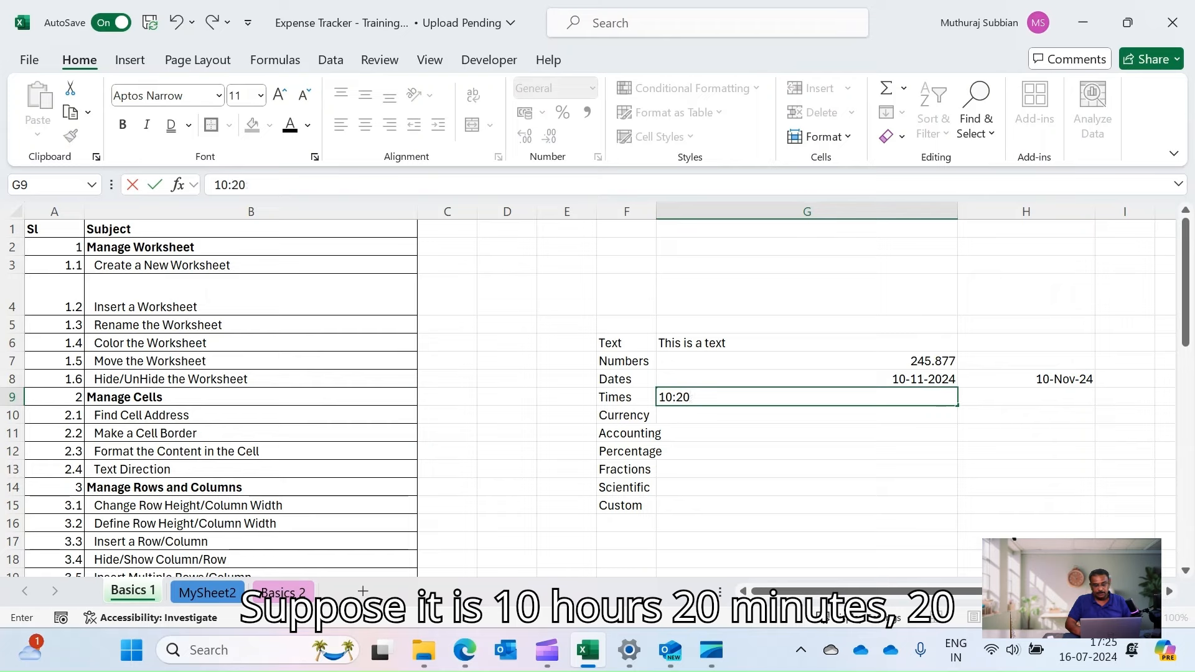
pyautogui.write(':20')
pyautogui.press('Return')
pyautogui.press('Up')
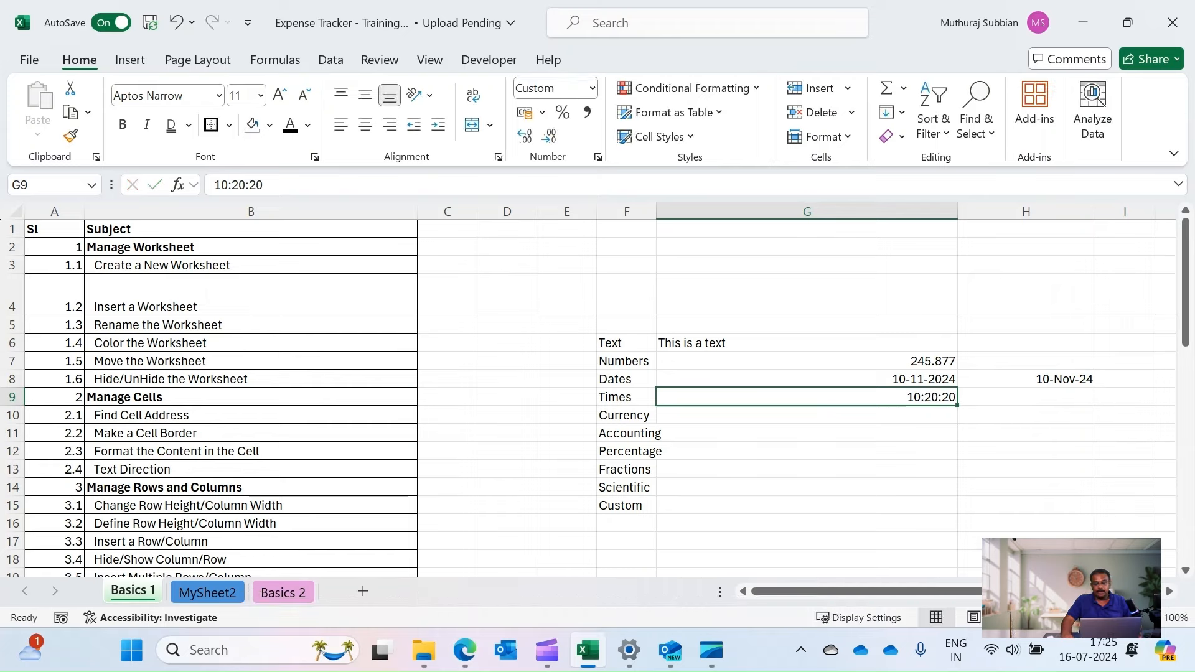
# Enter 245 in cell G10 beside the Currency label and apply the Currency number format to it.
pyautogui.press('Down')
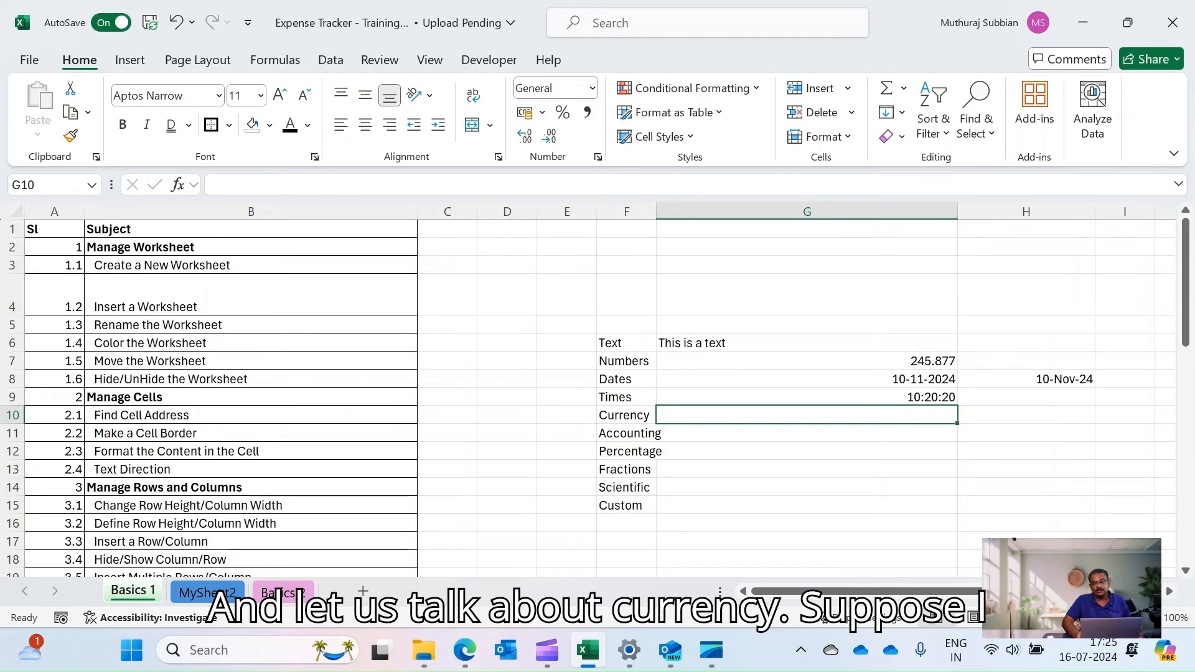
pyautogui.write('245')
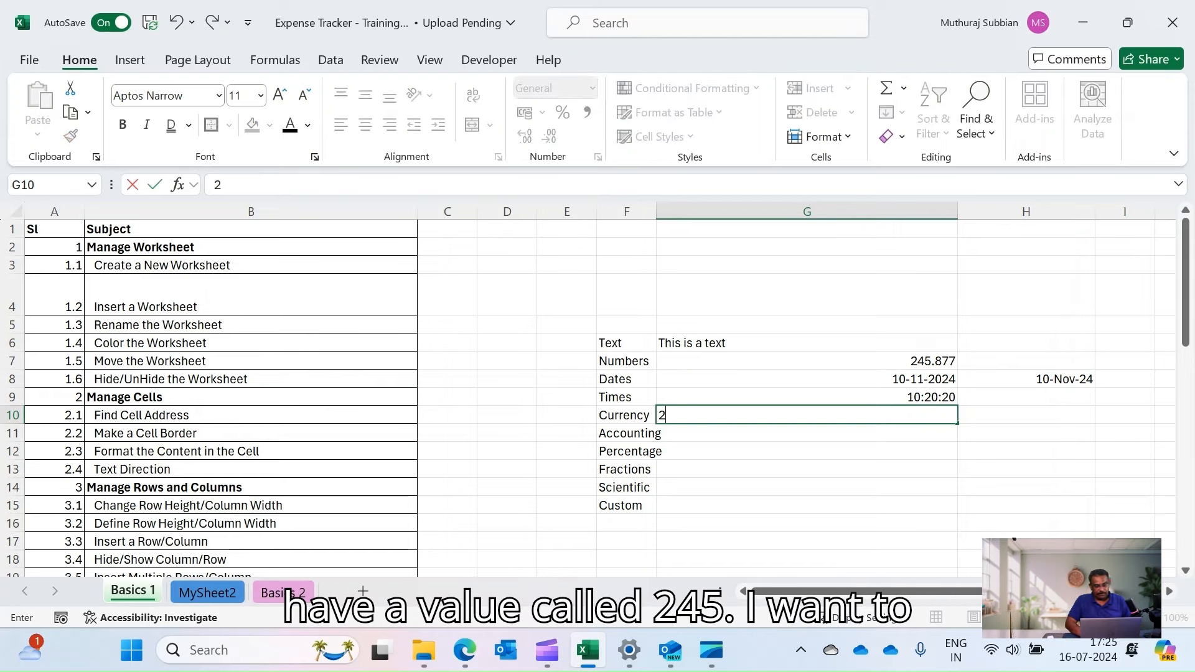
pyautogui.press('Return')
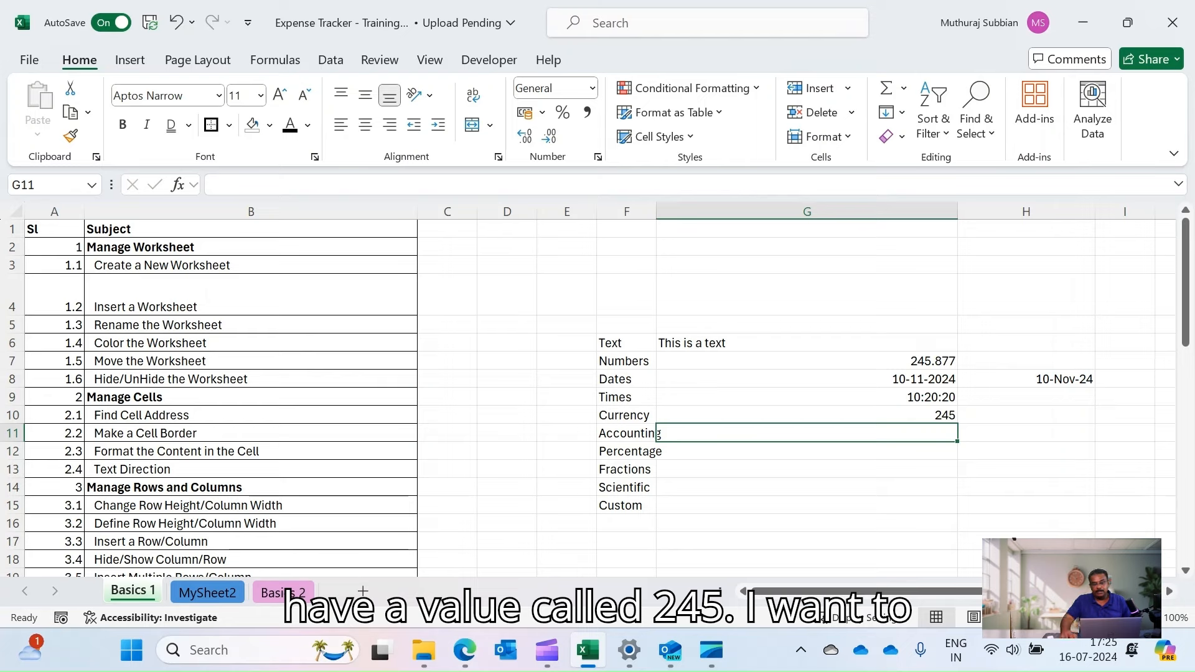
pyautogui.press('Up')
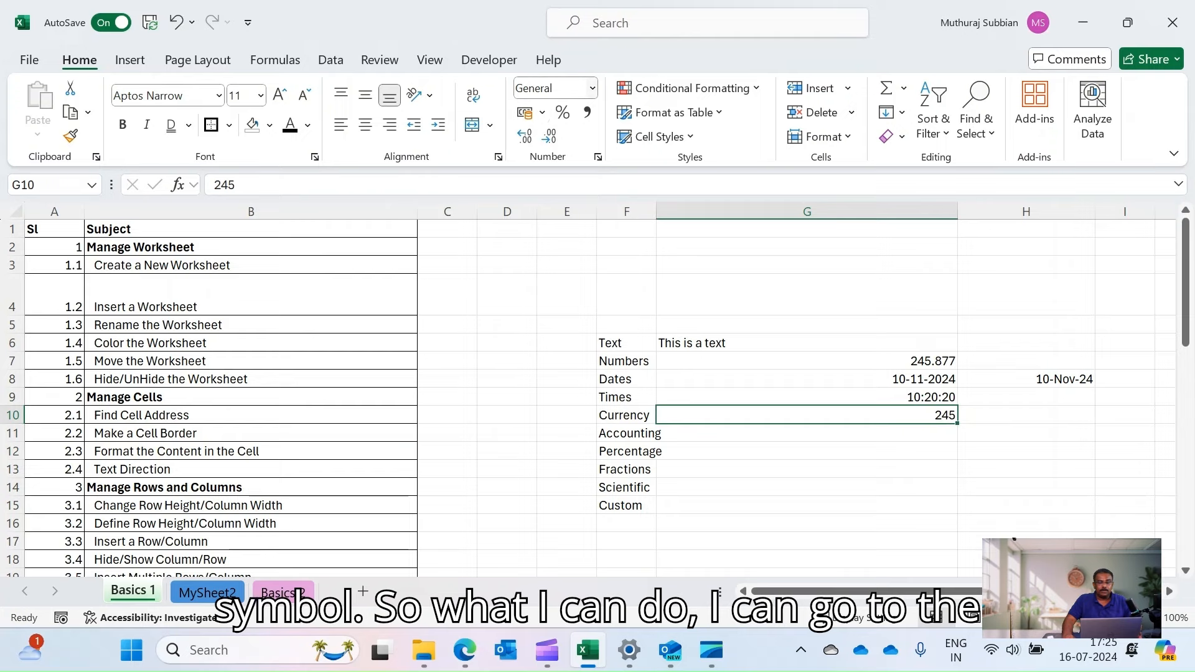
pyautogui.click(592, 88)
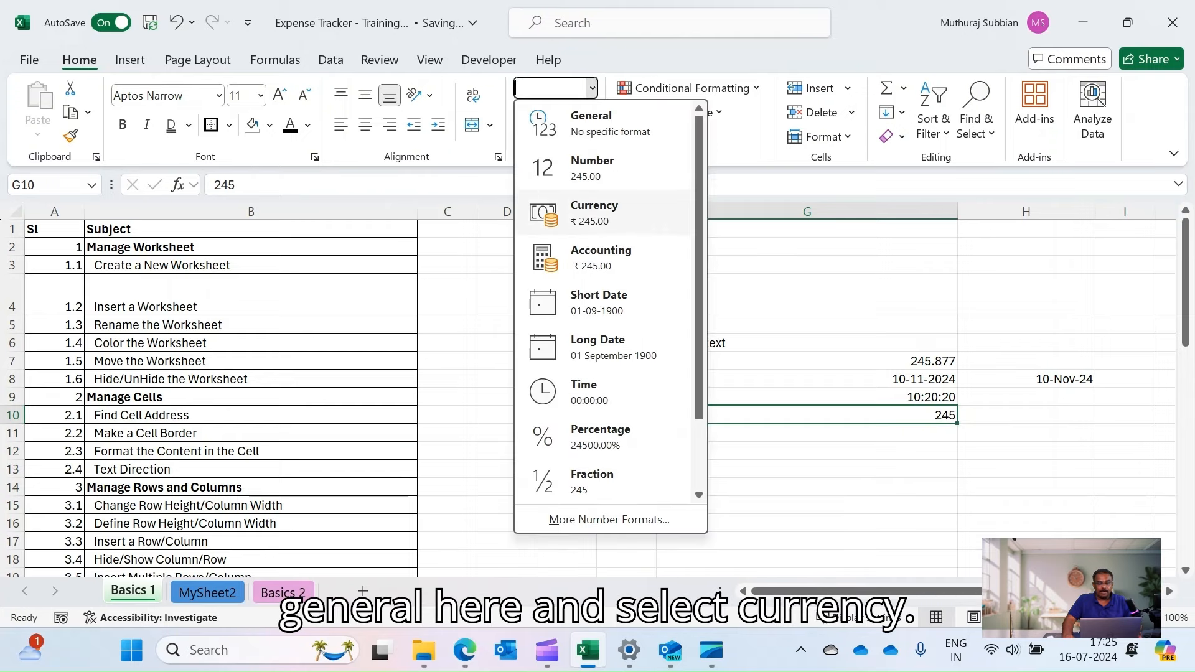
pyautogui.click(595, 212)
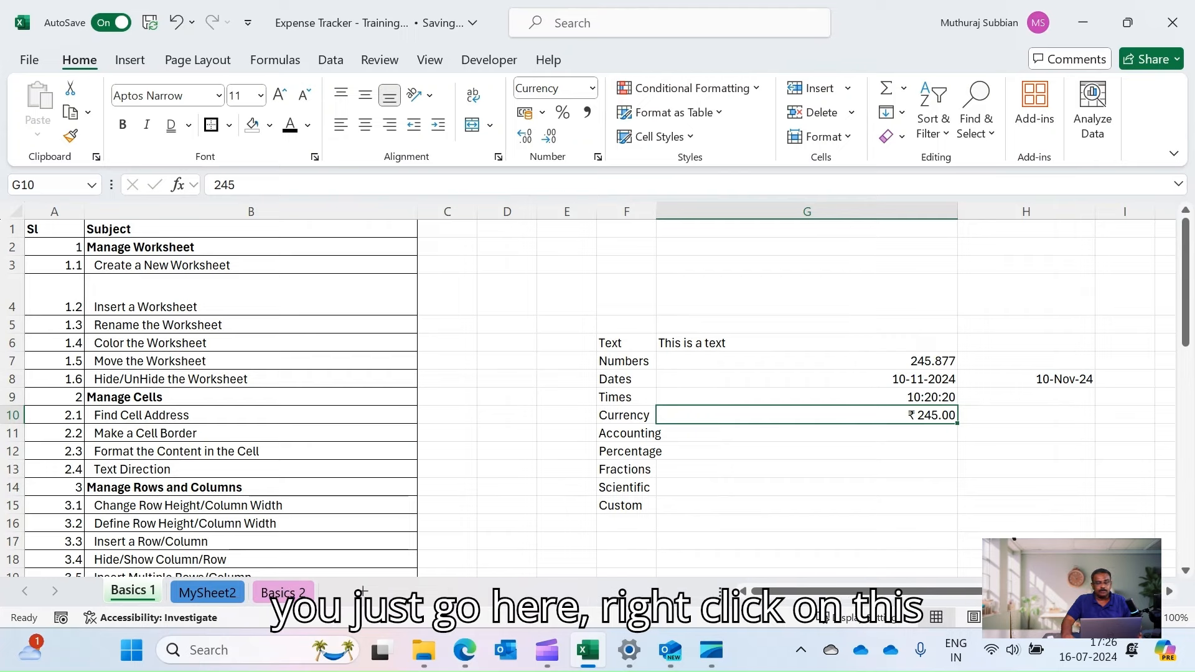
# Change the currency symbol of cell G10 to $ English (United States) in its cell format settings.
pyautogui.rightClick(876, 415)
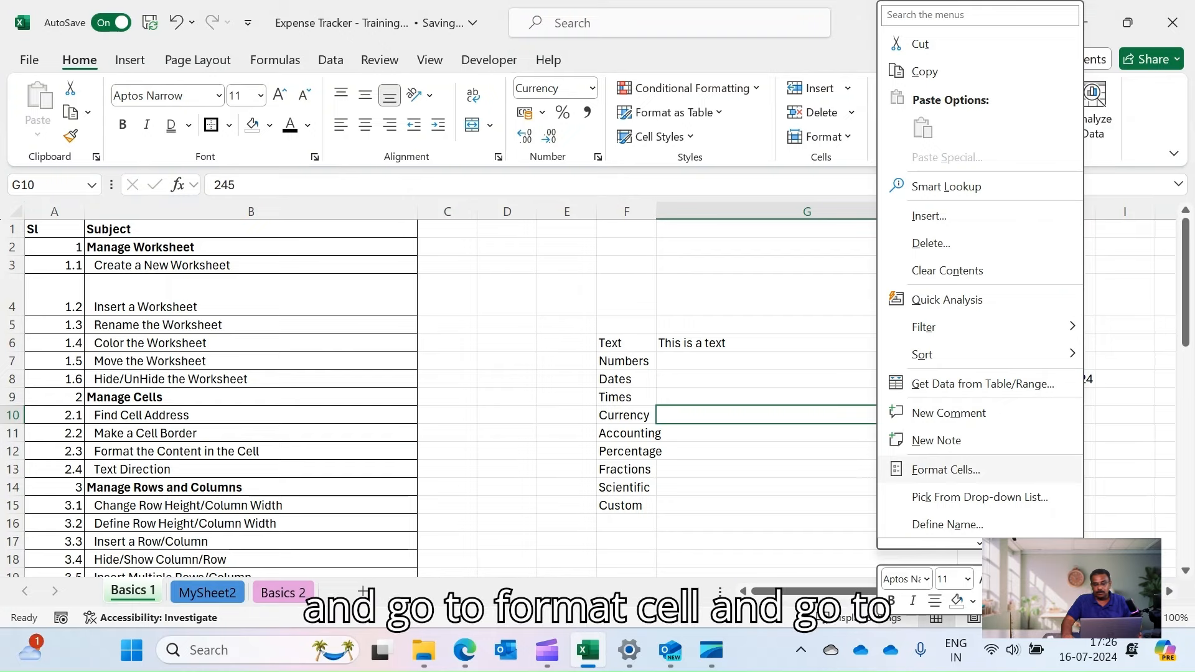
pyautogui.click(946, 469)
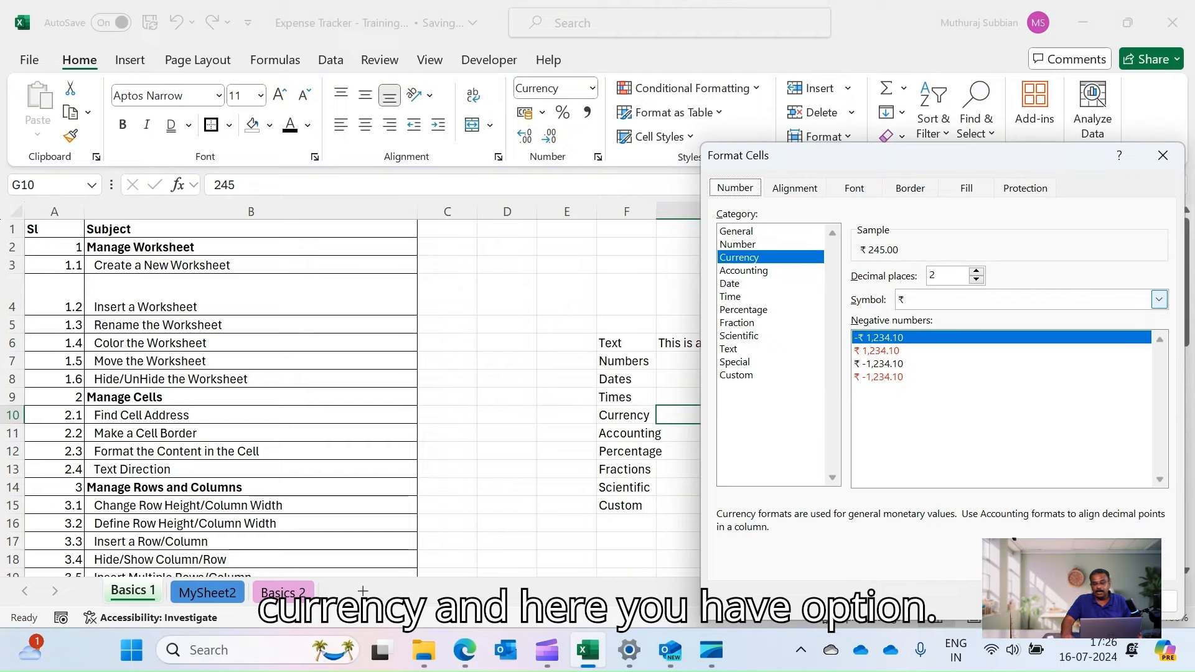
pyautogui.click(1159, 300)
pyautogui.press('Up')
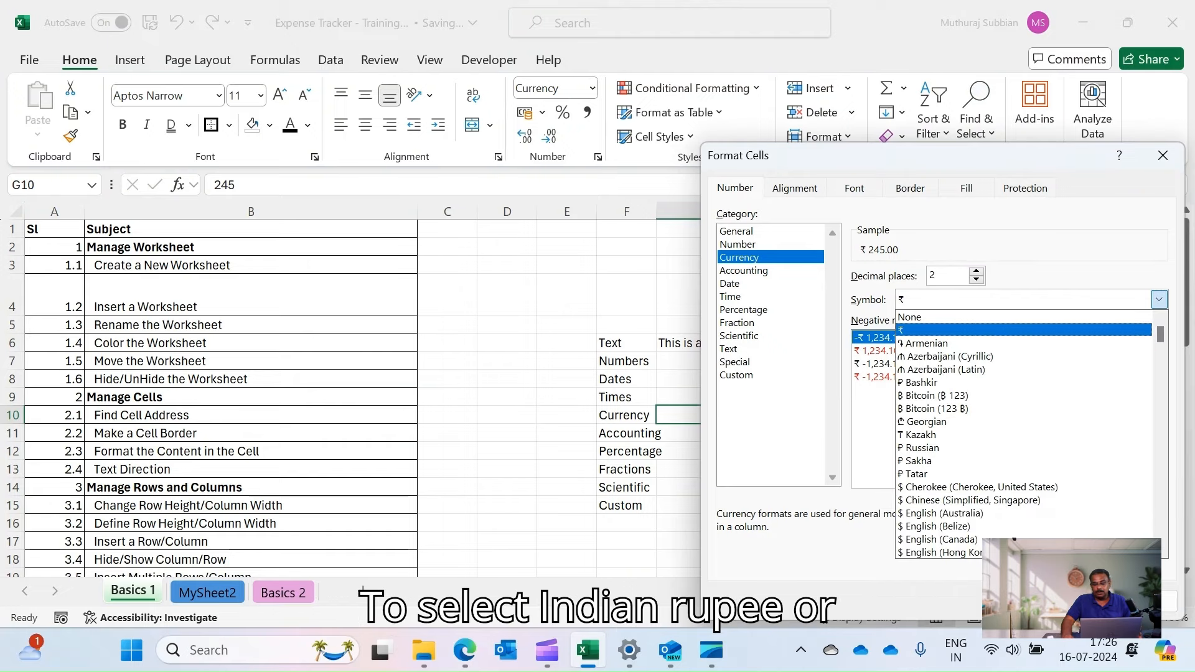
pyautogui.press('Down')
pyautogui.press('Down')
pyautogui.press('Down')
pyautogui.press('Down')
pyautogui.press('Down')
pyautogui.press('Down')
pyautogui.press('Down')
pyautogui.press('Down')
pyautogui.press('Down')
pyautogui.press('Down')
pyautogui.press('Down')
pyautogui.press('Down')
pyautogui.press('Down')
pyautogui.press('Down')
pyautogui.press('Down')
pyautogui.press('Down')
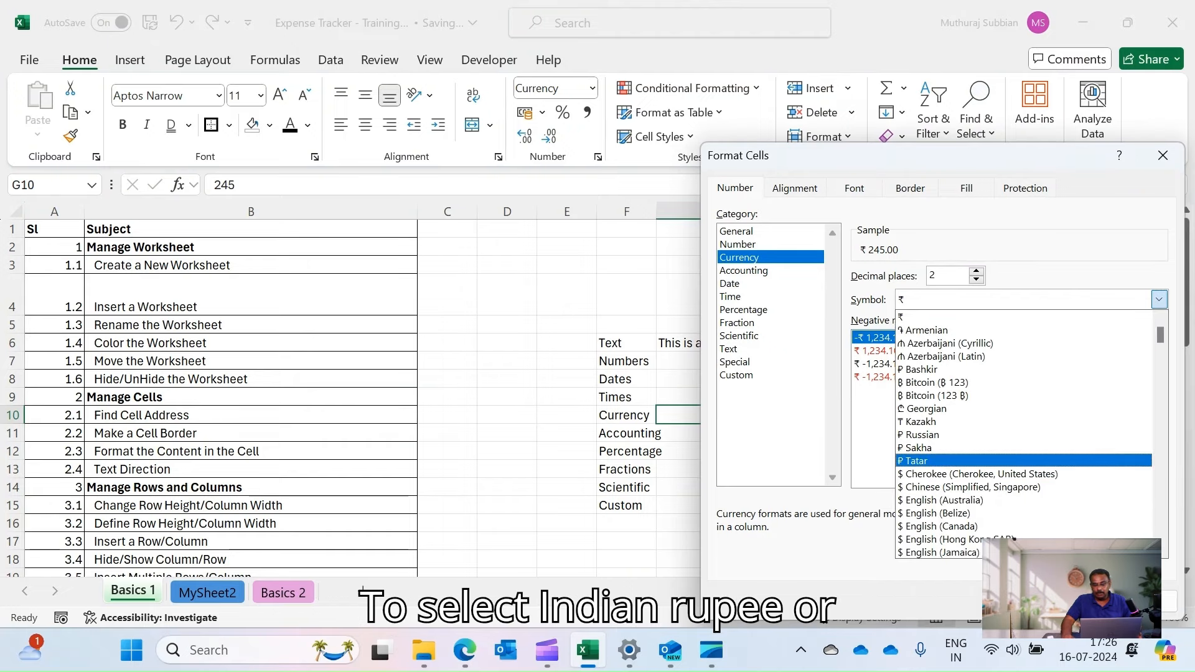
pyautogui.scroll(-2, 1014, 539)
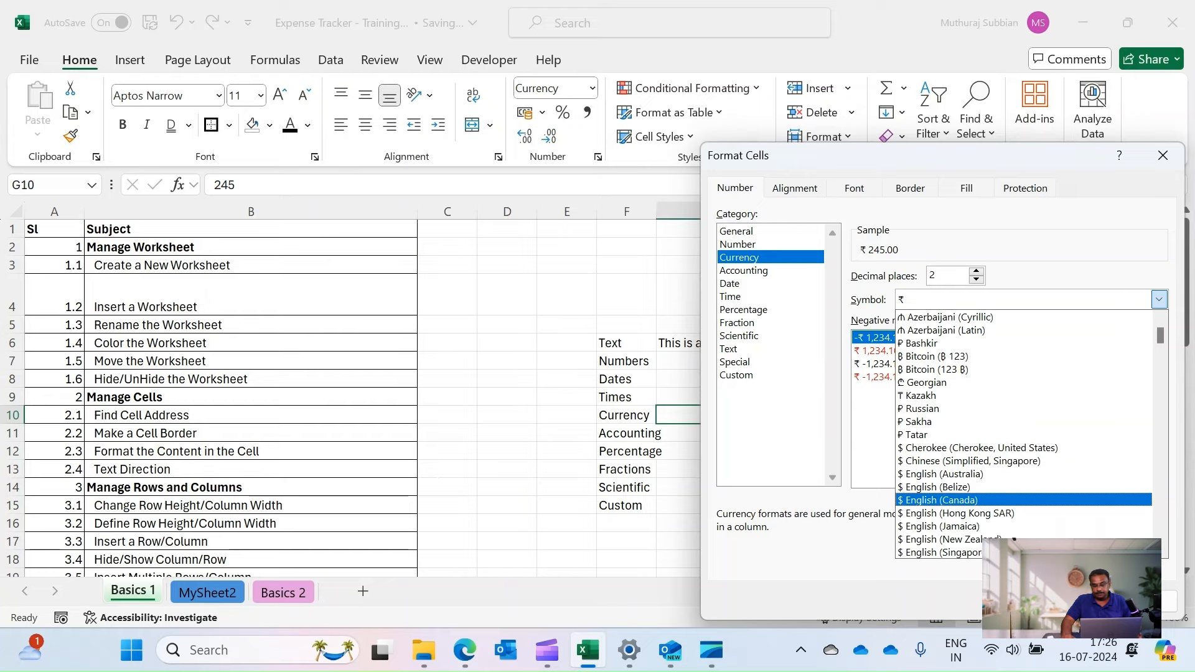
pyautogui.scroll(-2, 1014, 540)
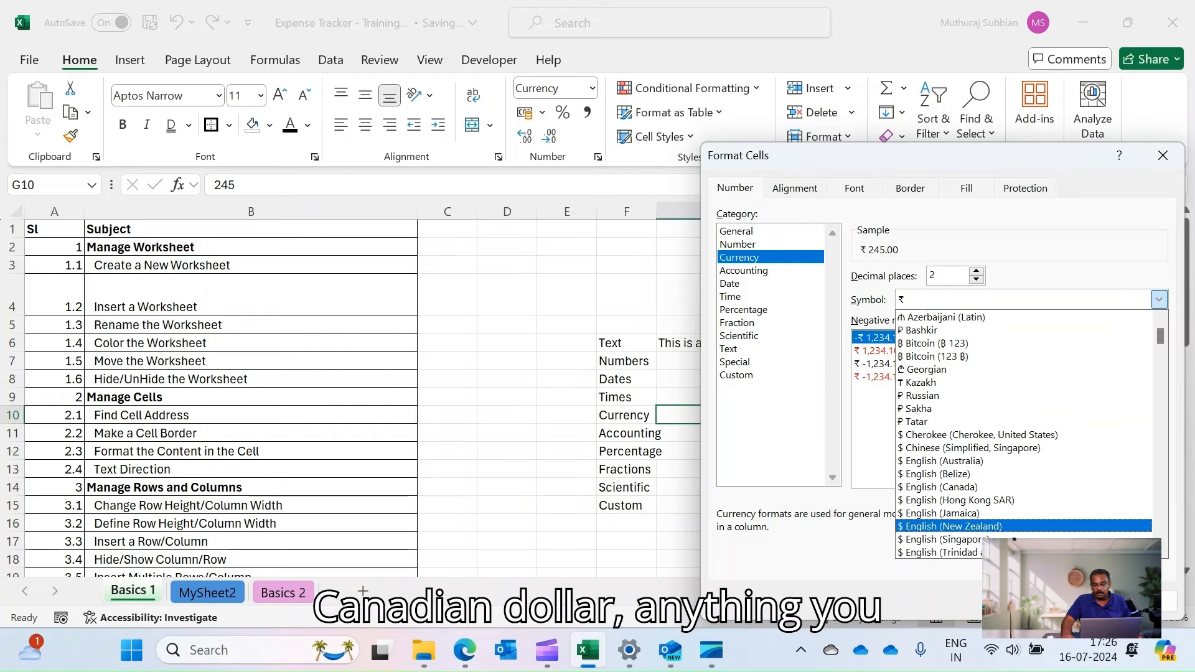
pyautogui.scroll(-3, 1013, 539)
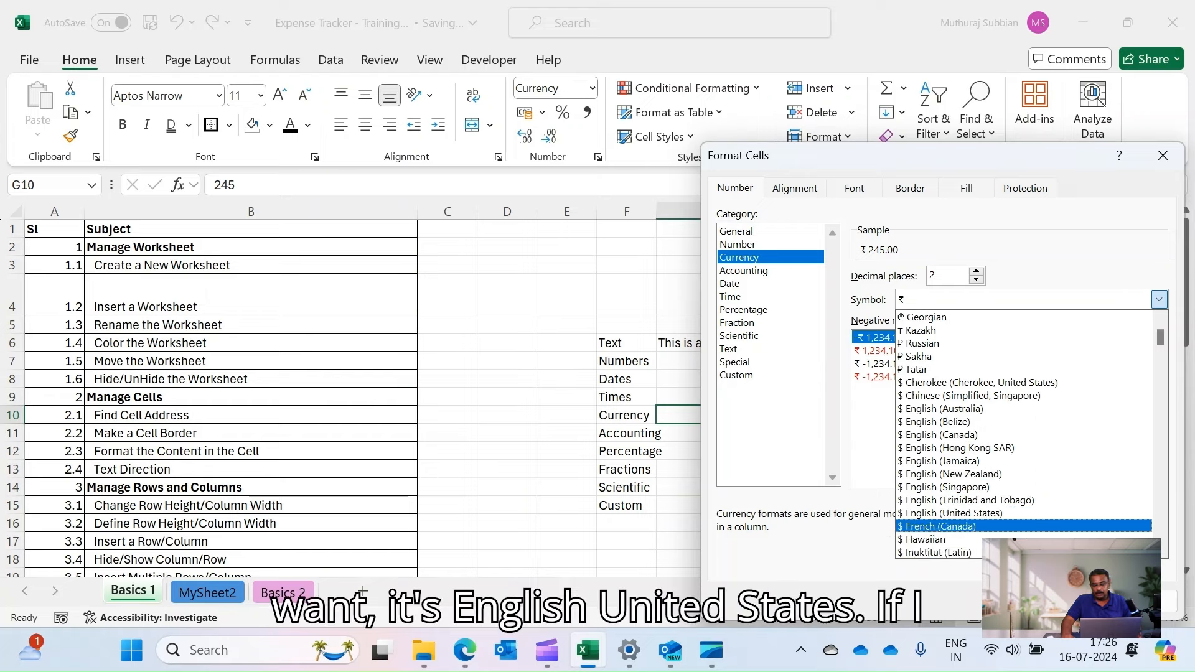
pyautogui.click(919, 515)
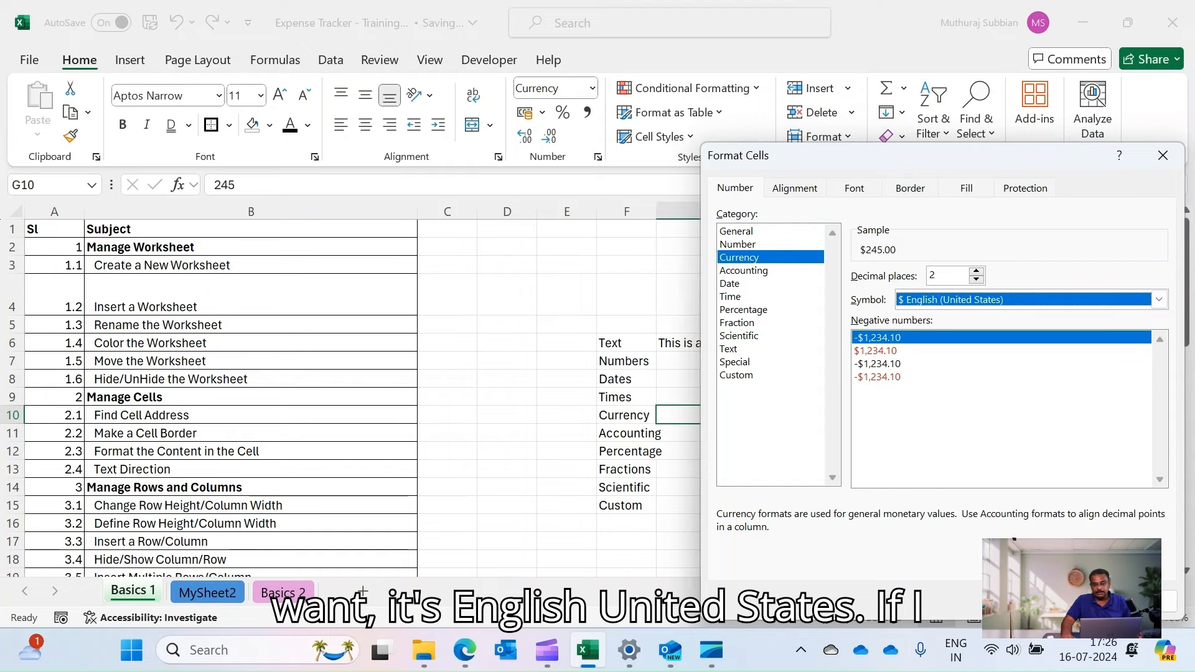
pyautogui.click(1066, 601)
pyautogui.click(1026, 487)
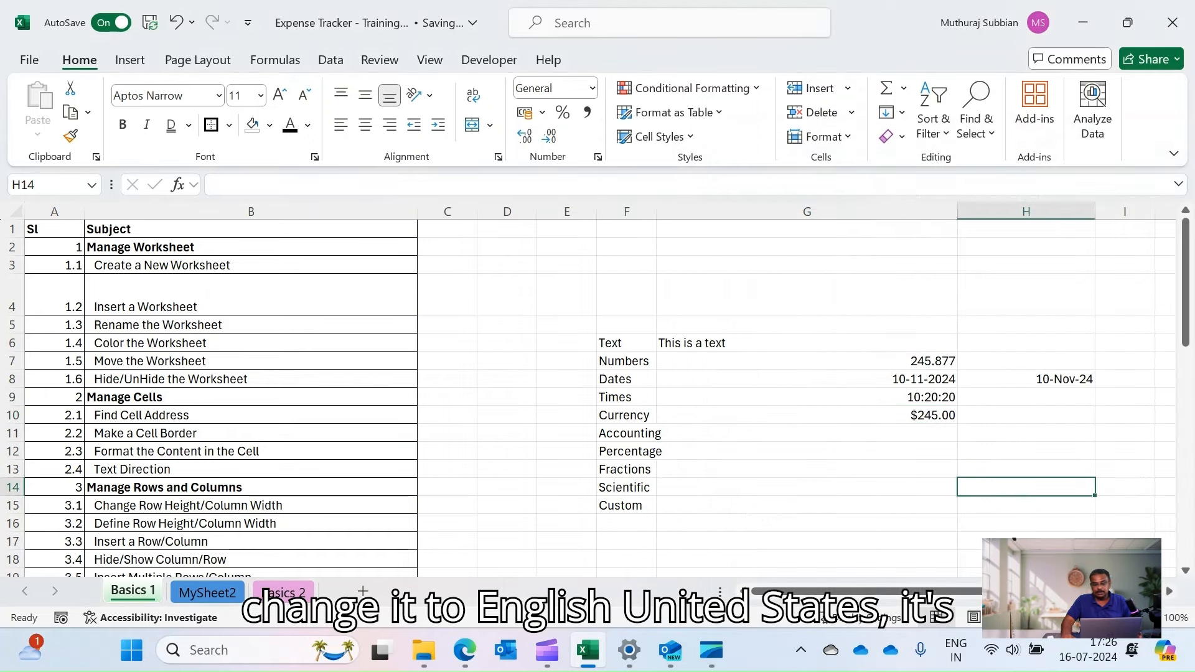
# Examine the negative number display options in the currency format settings of cell G10.
pyautogui.click(806, 415)
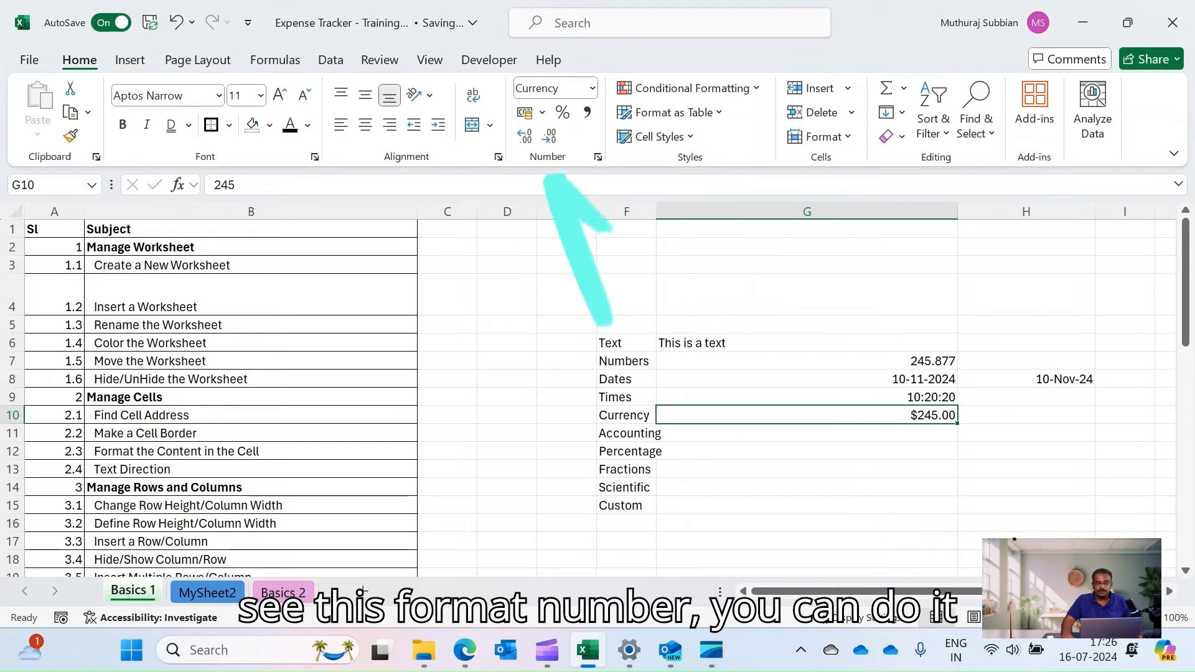
pyautogui.click(598, 158)
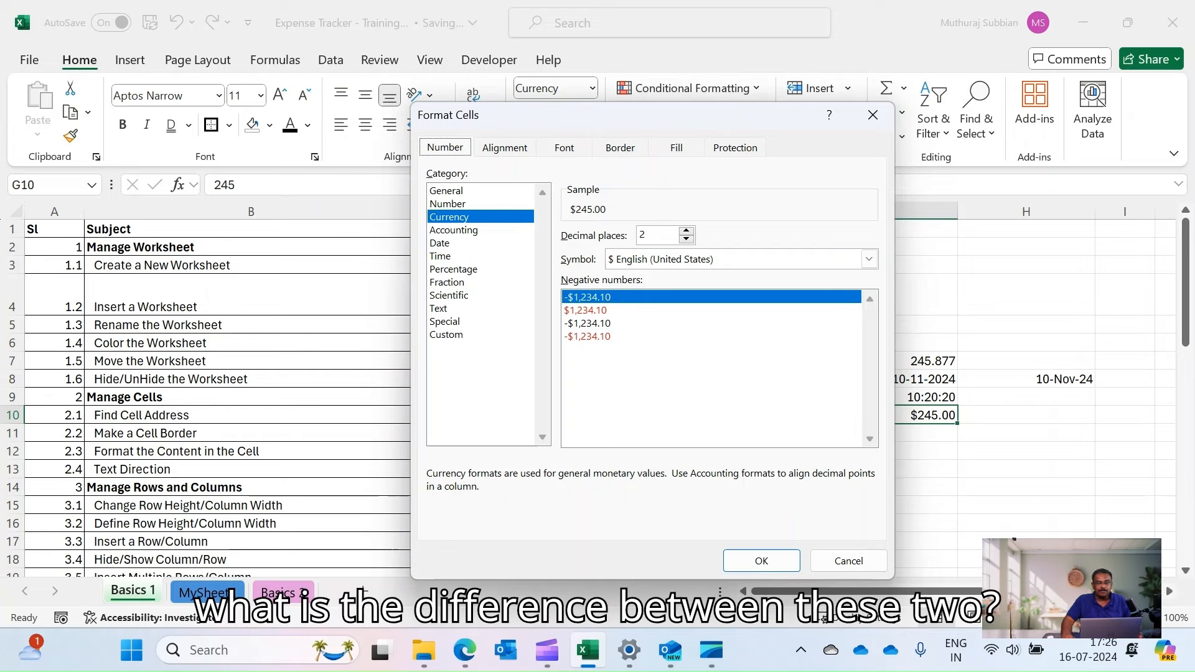
pyautogui.click(849, 561)
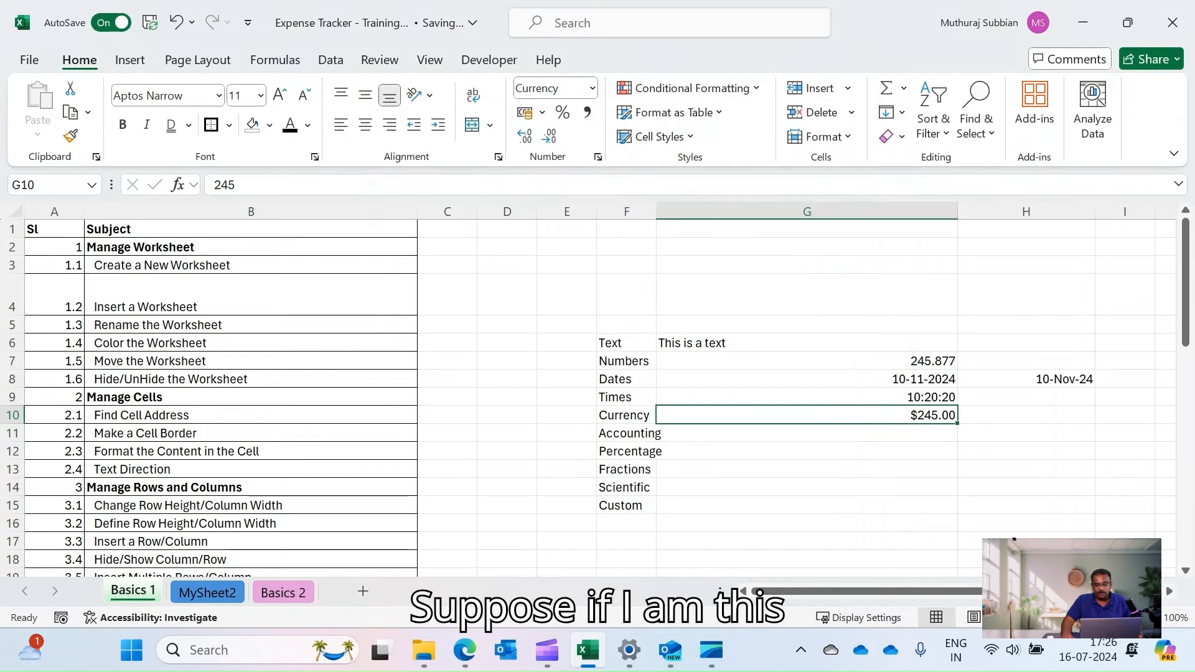
# Put a minus sign before the number in cell G10 so the value is -245.
pyautogui.press('F2')
pyautogui.press('Home')
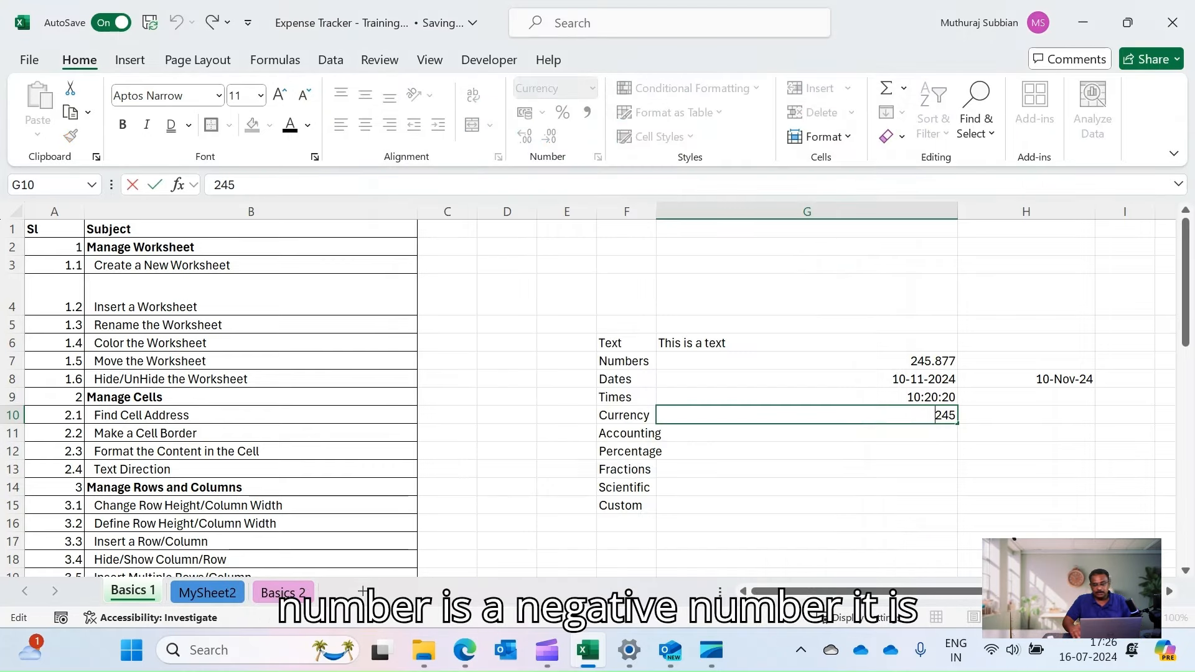
pyautogui.write('-')
pyautogui.press('Return')
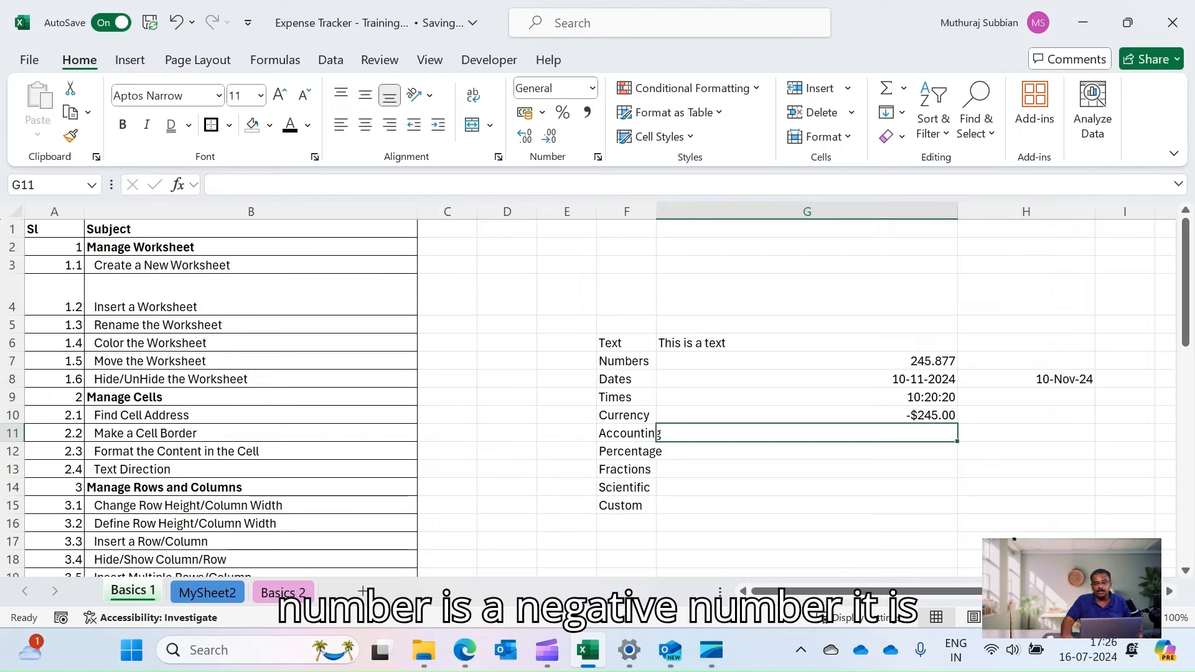
# Set the currency format of cell G10 to show negative numbers in red without a minus sign.
pyautogui.press('Up')
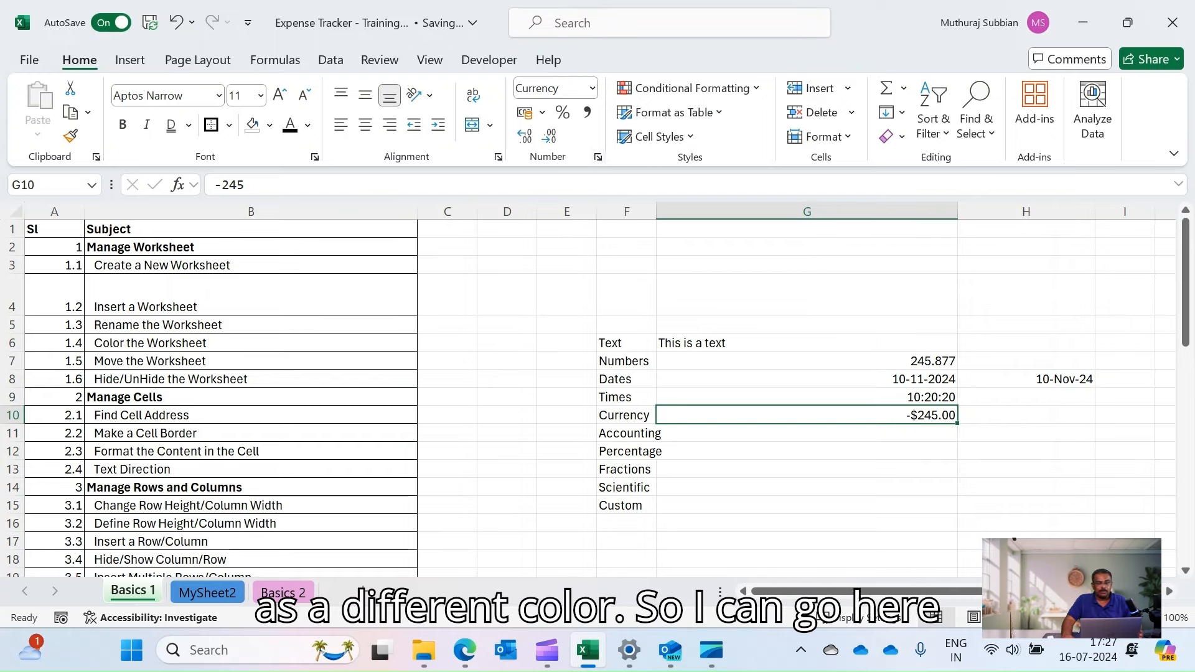
pyautogui.click(598, 157)
pyautogui.click(587, 310)
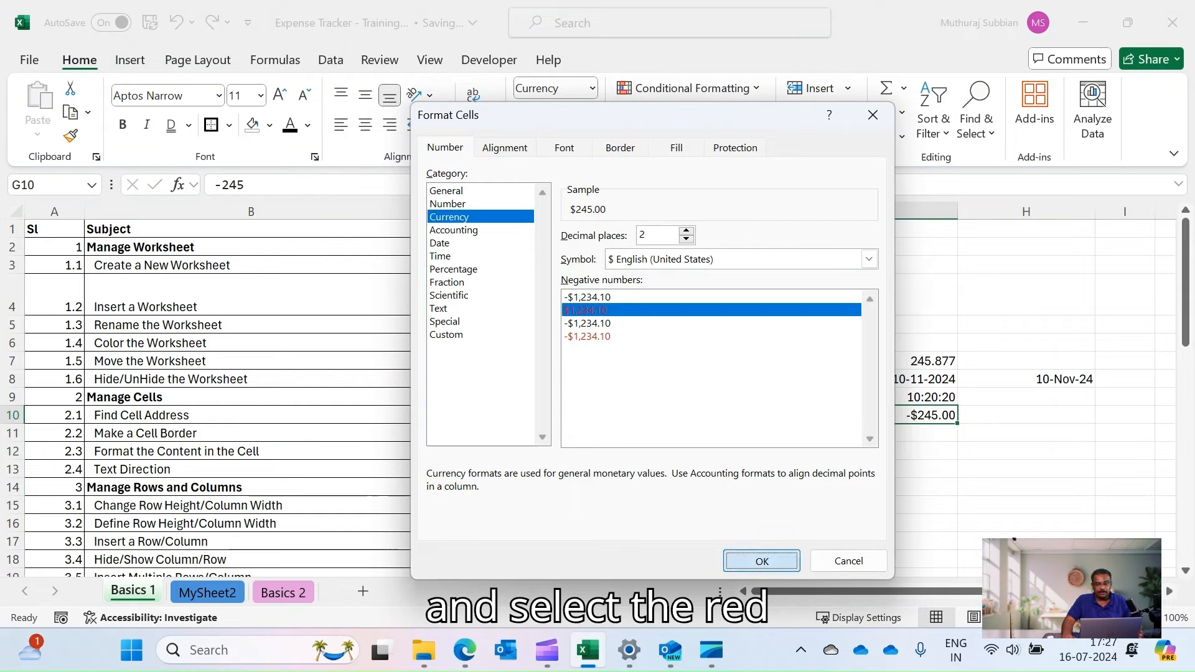
pyautogui.click(762, 561)
pyautogui.click(772, 487)
pyautogui.click(772, 433)
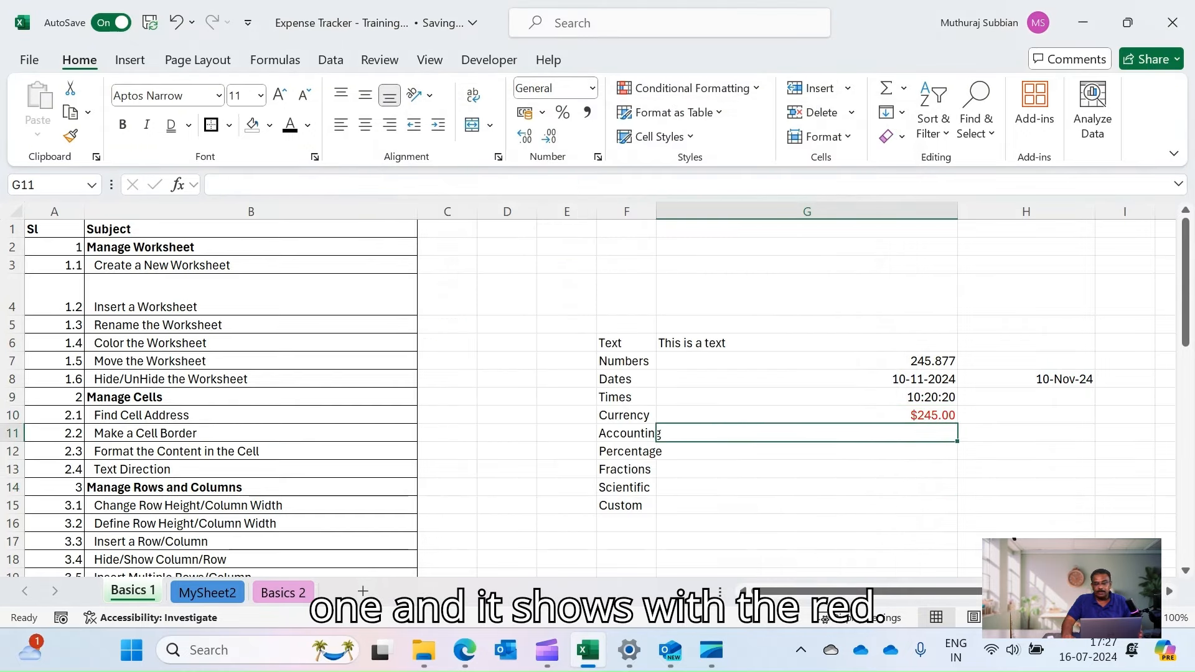
# Replace the amount in the Currency cell G10 with the positive number 300.
pyautogui.press('Up')
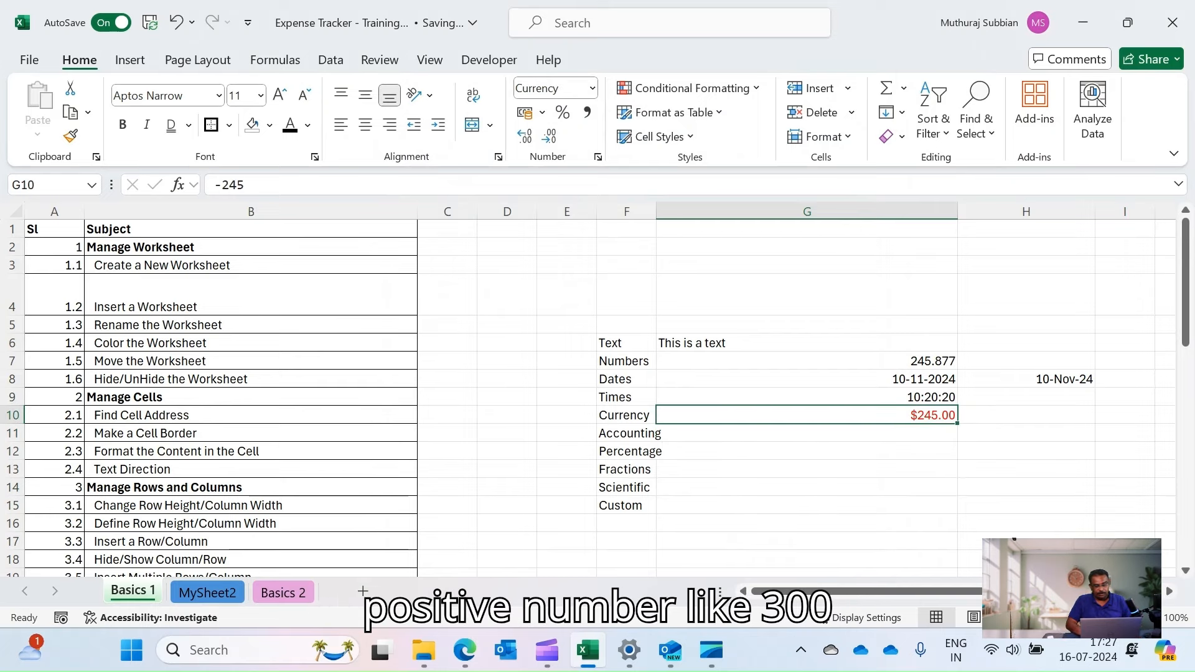
pyautogui.write('300')
pyautogui.press('Return')
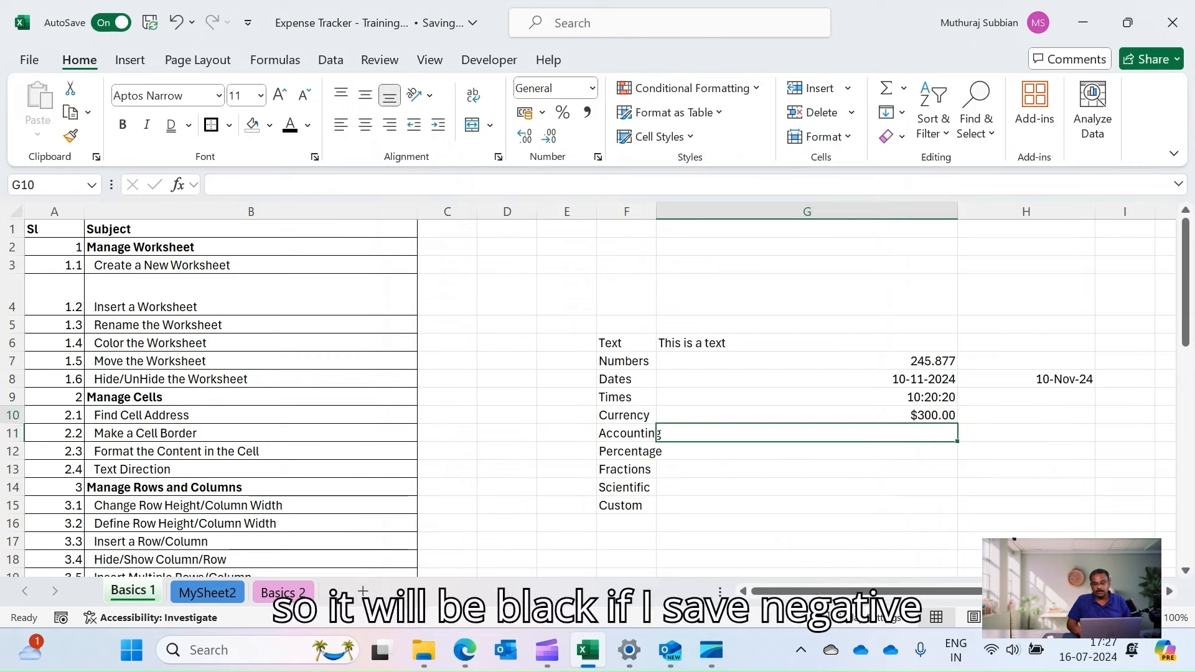
# Replace the amount in the Currency cell G10 with the negative number -250.
pyautogui.press('Up')
pyautogui.write('-')
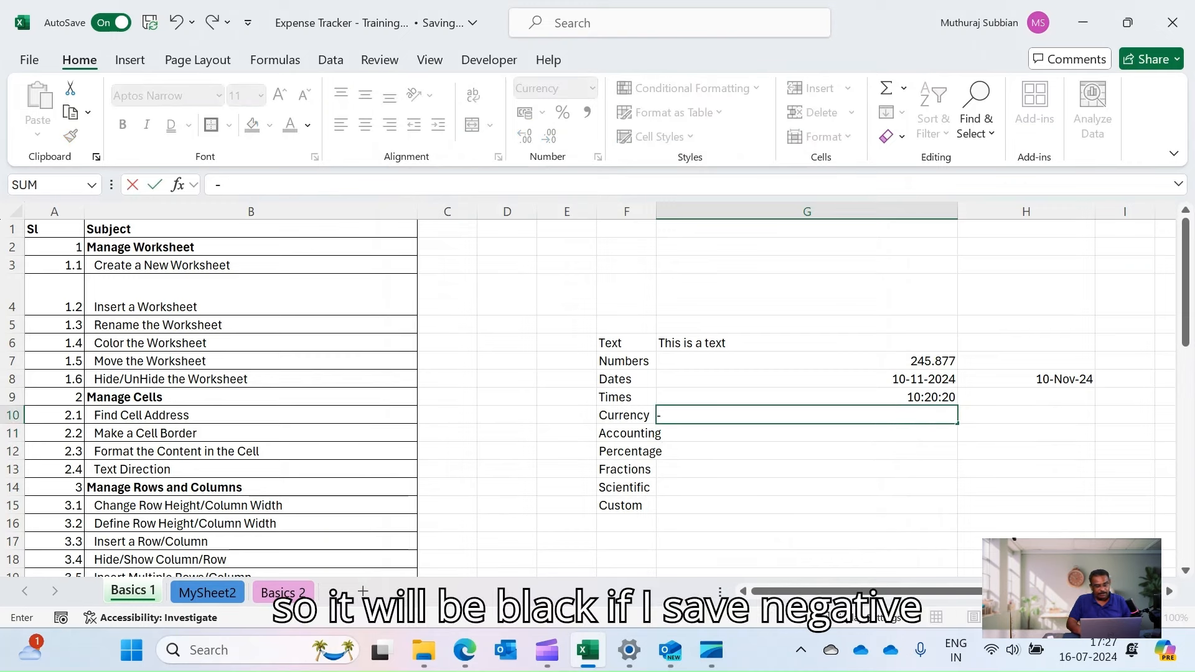
pyautogui.write('250')
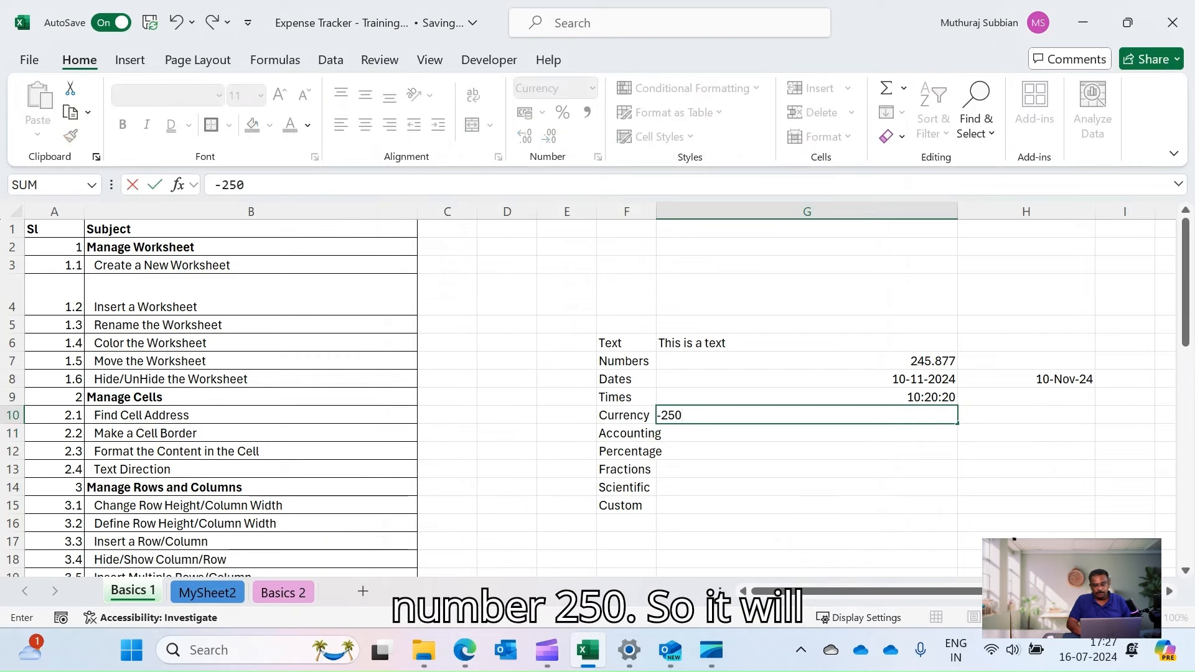
pyautogui.press('Return')
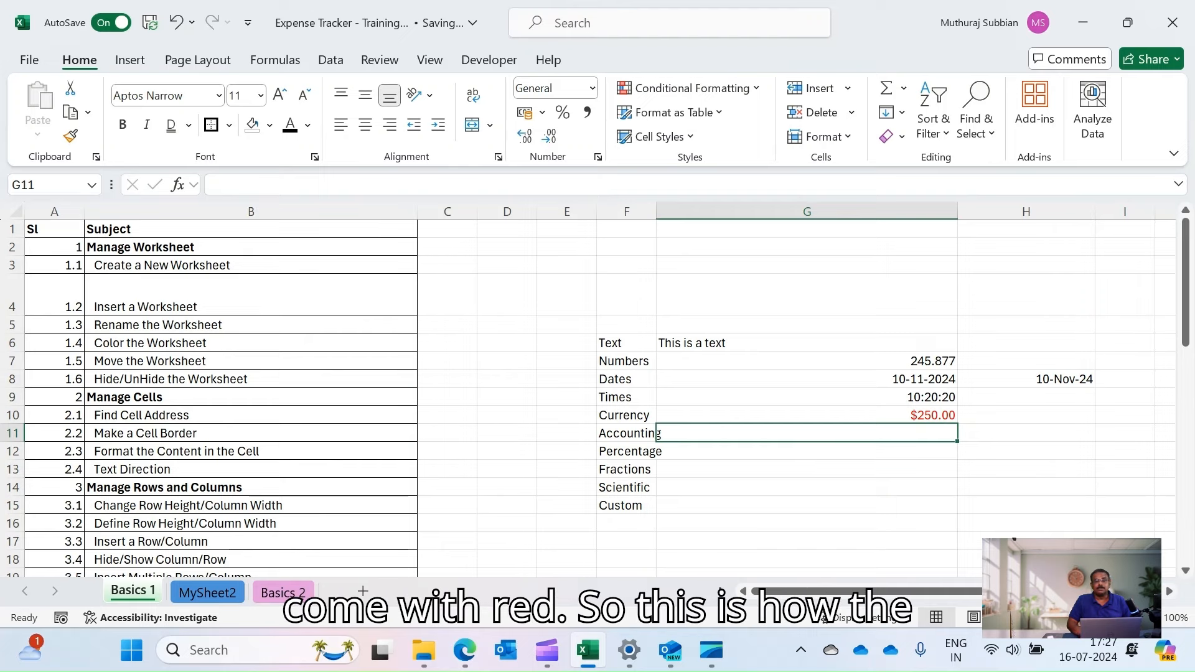
pyautogui.press('Up')
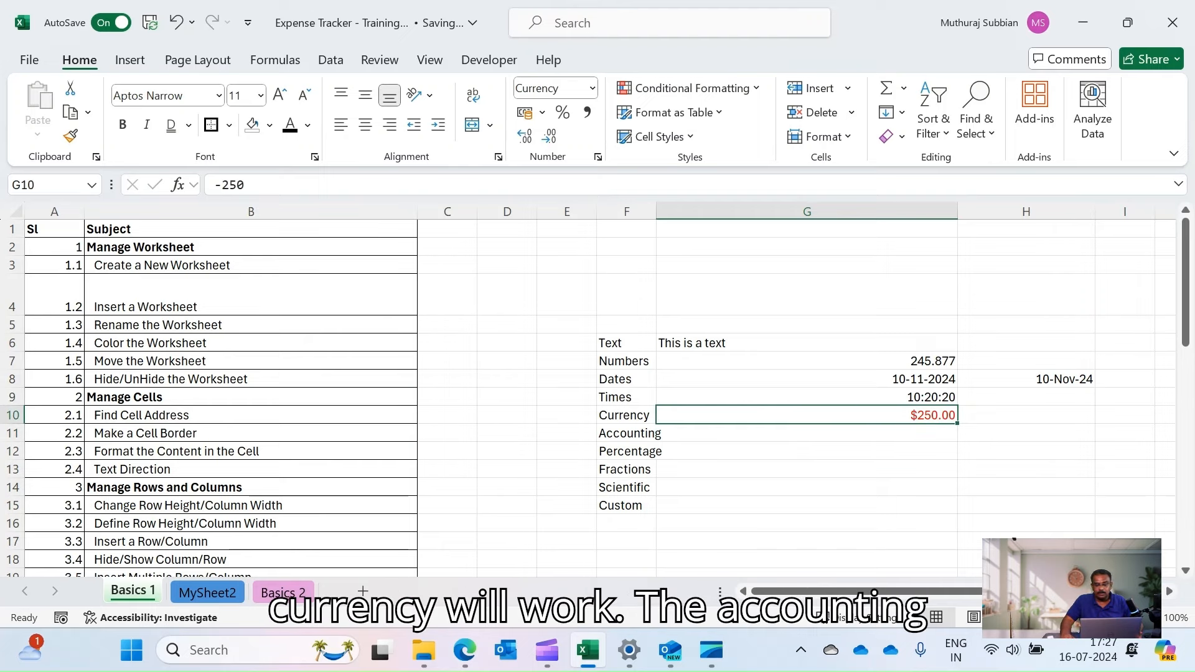
pyautogui.press('Down')
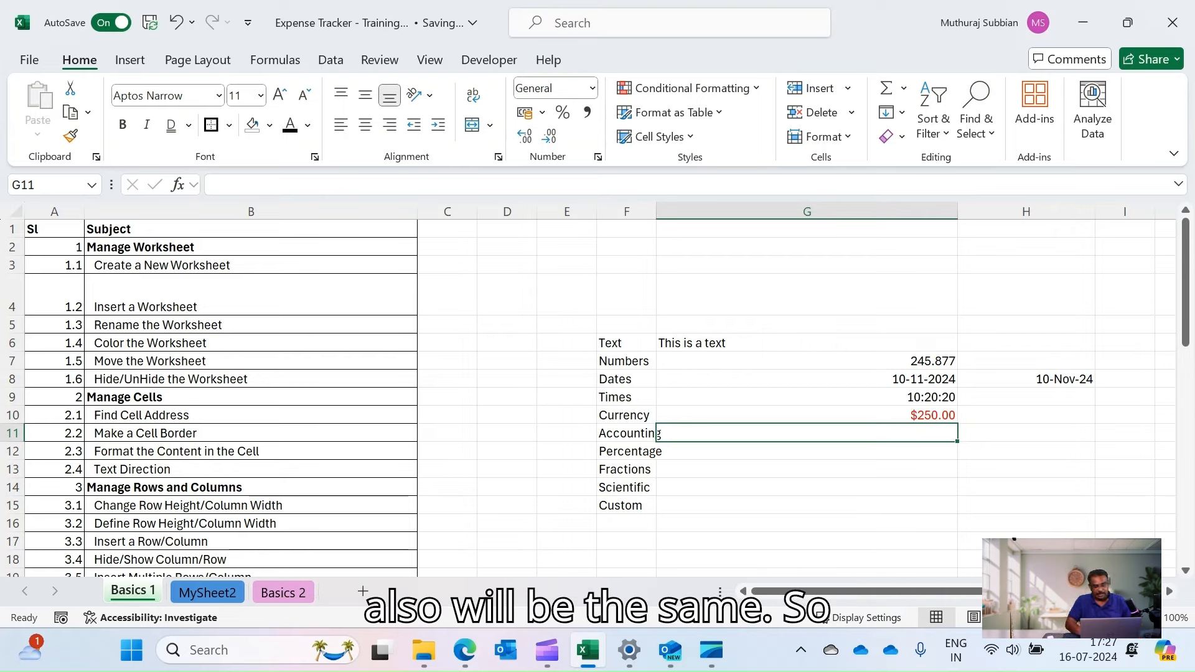
# Enter 356 in the Accounting cell G11 and apply the Accounting number format to it.
pyautogui.write('356')
pyautogui.press('Return')
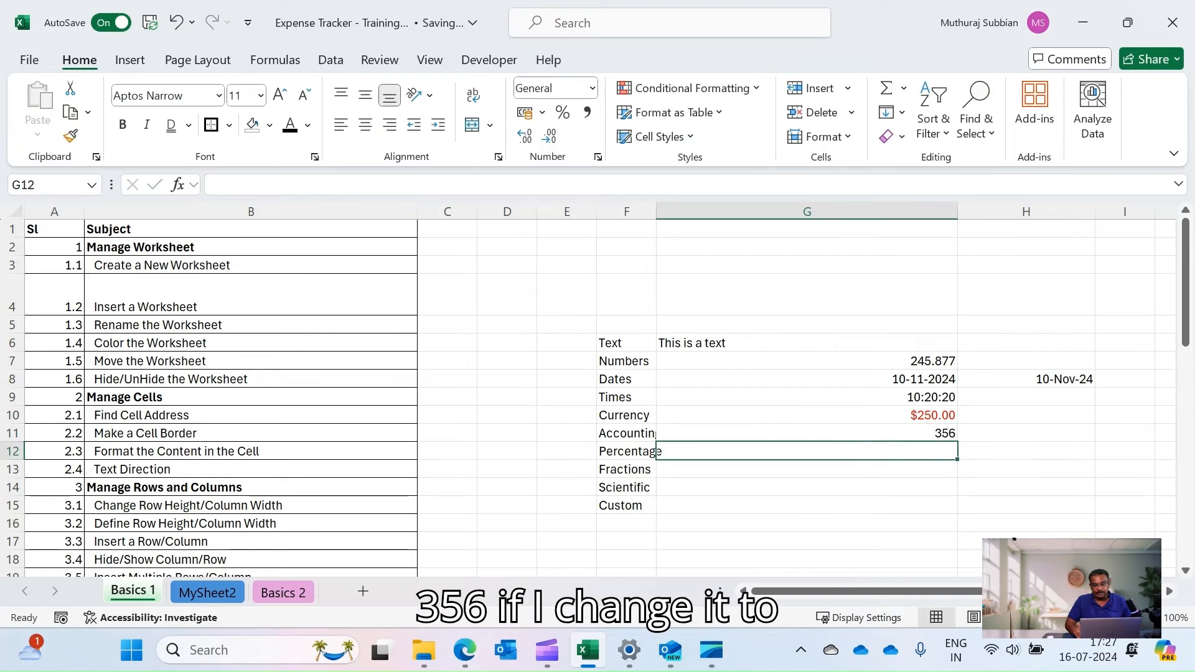
pyautogui.click(807, 433)
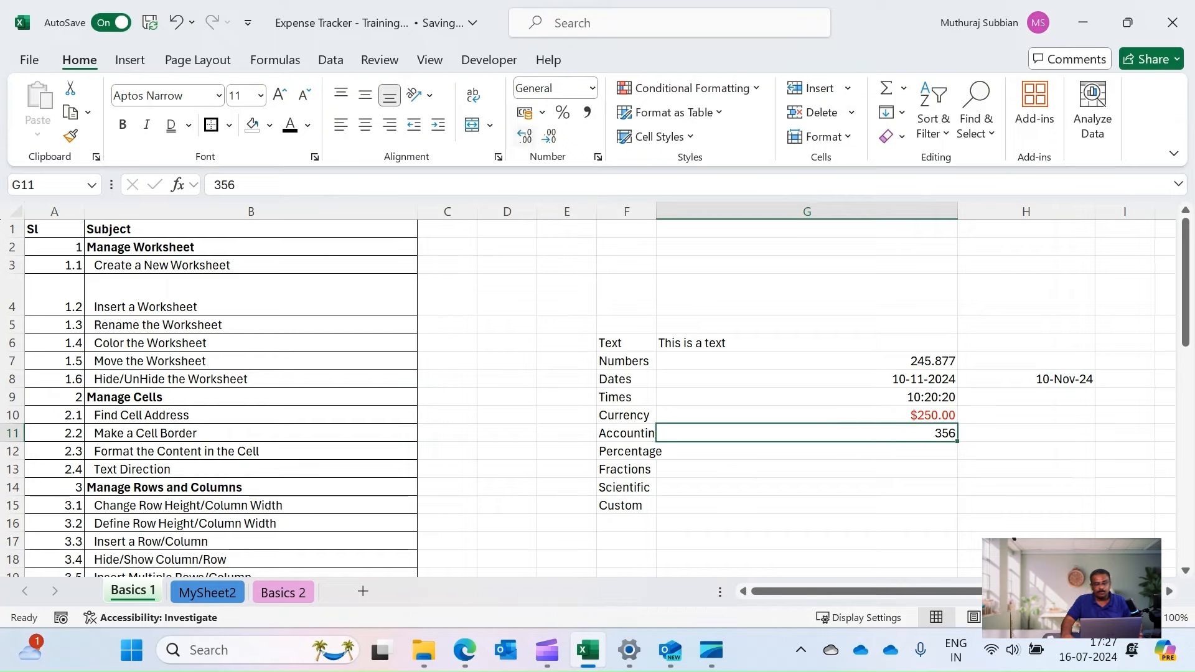
pyautogui.click(592, 88)
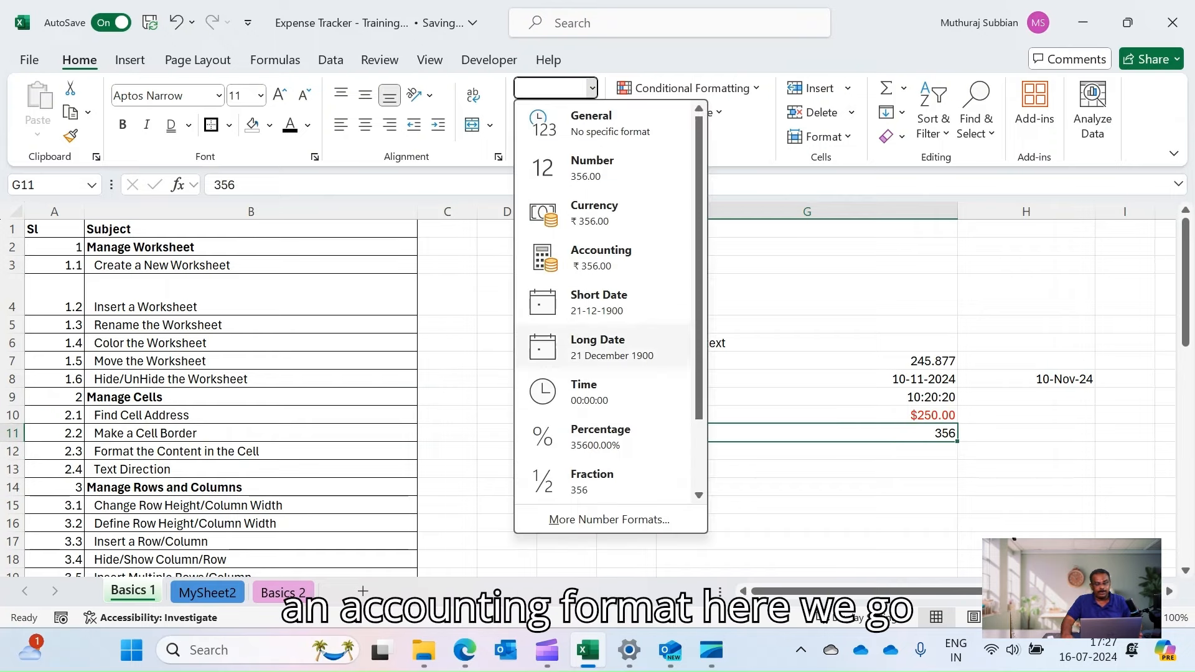
pyautogui.click(601, 256)
pyautogui.click(1026, 488)
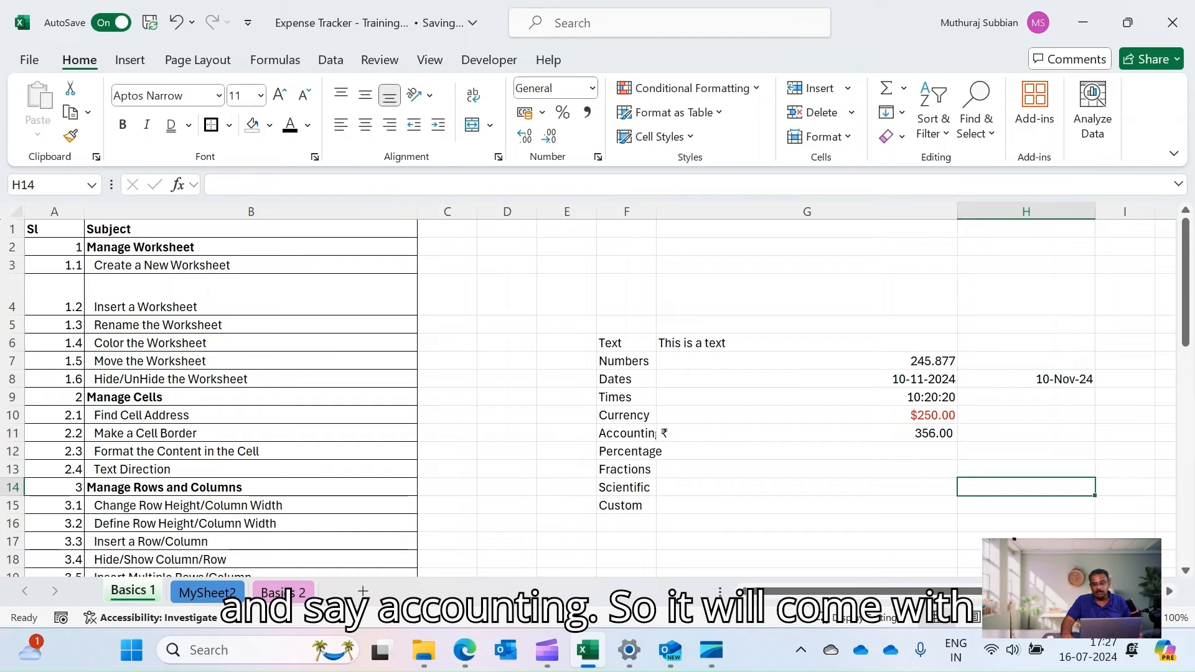
# Change the accounting currency symbol of cell G11 to $ English (Singapore).
pyautogui.click(806, 433)
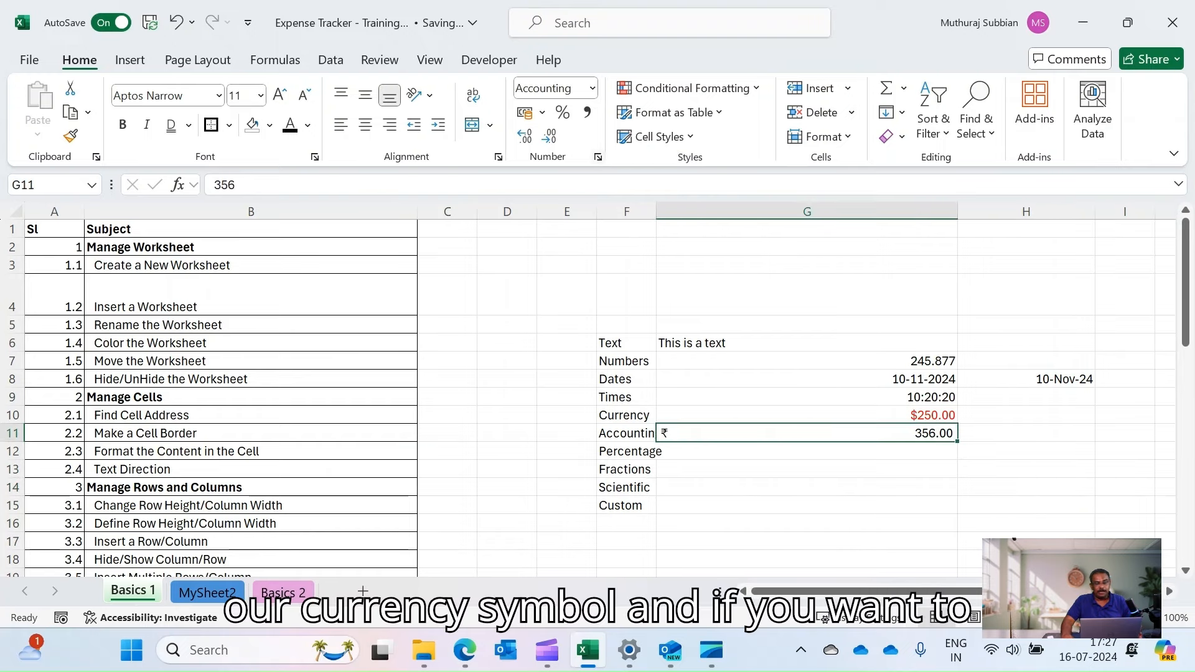
pyautogui.hotkey('ctrl', '1')
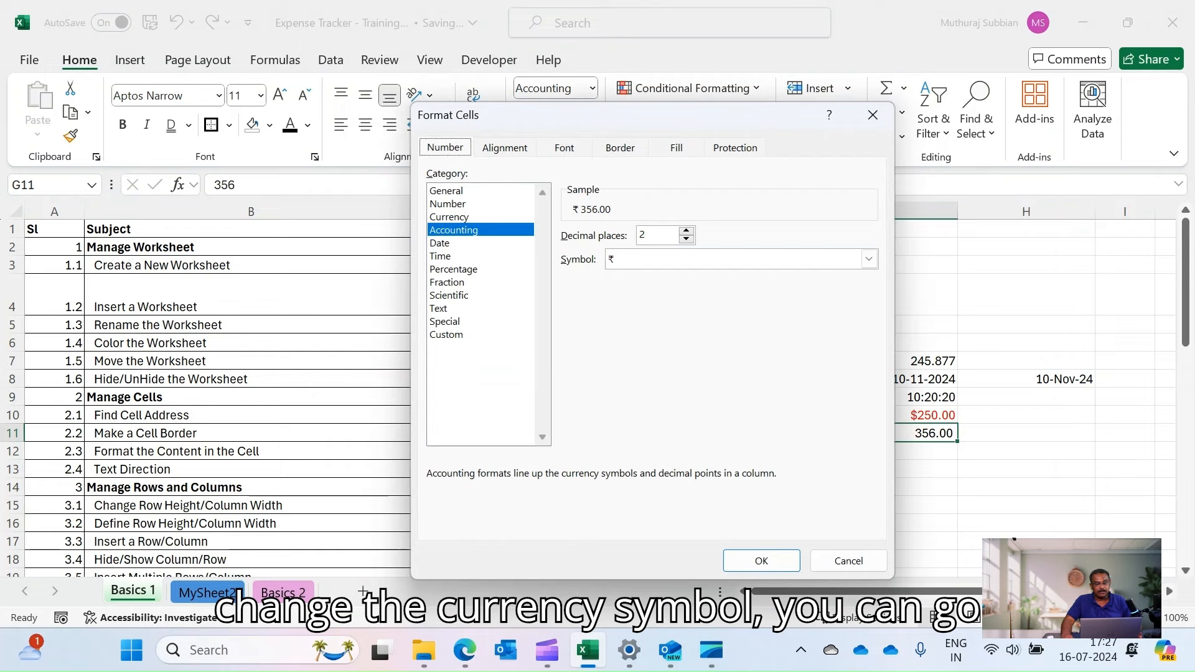
pyautogui.click(869, 259)
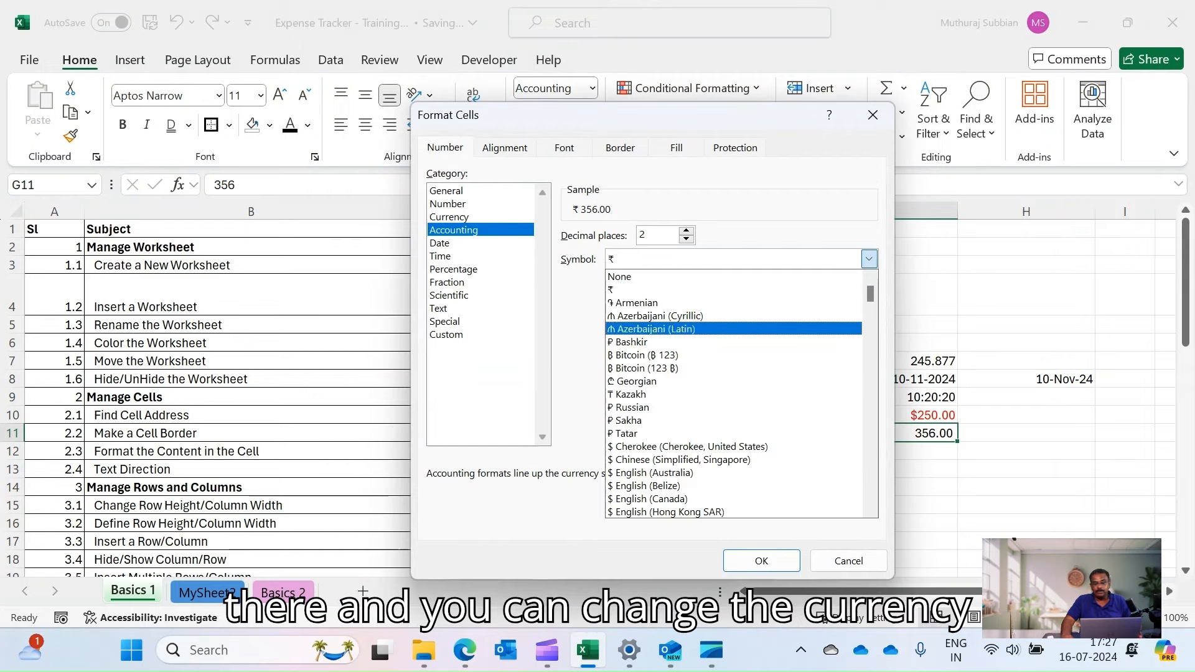
pyautogui.scroll(-1, 629, 435)
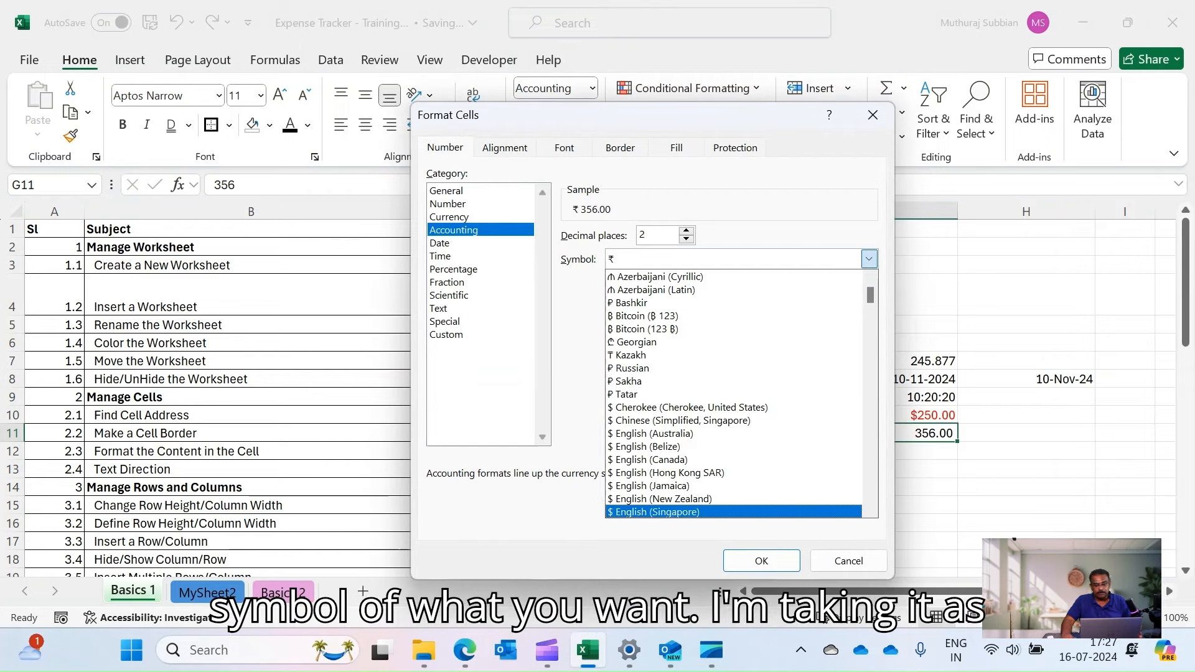
pyautogui.click(656, 512)
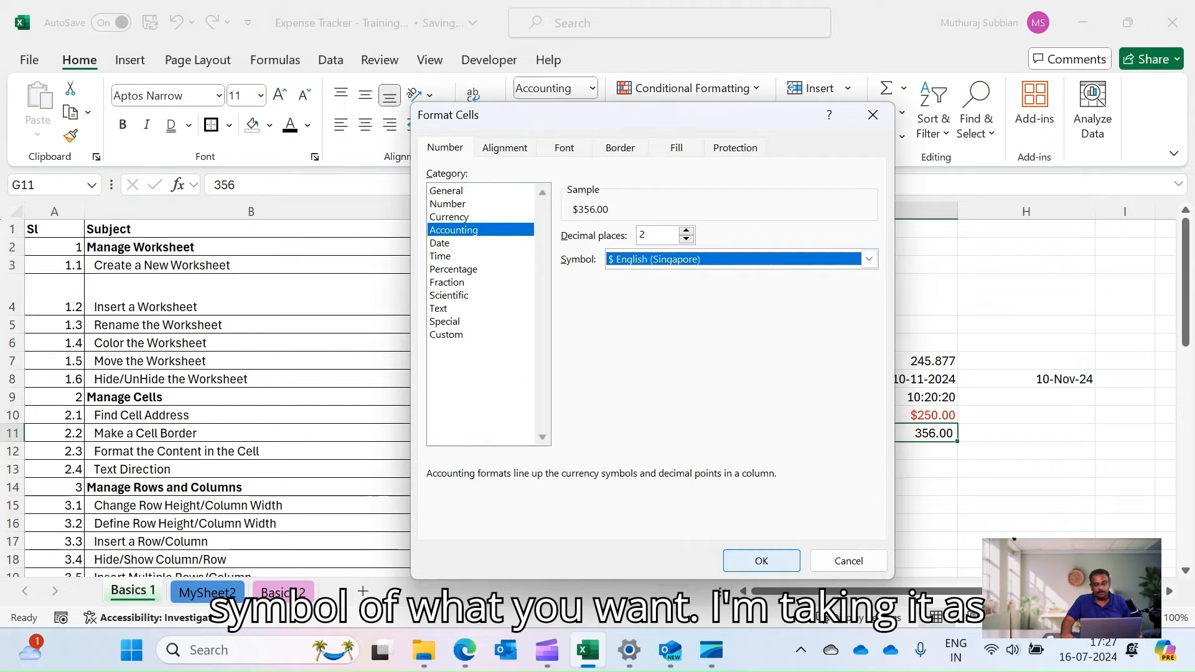
pyautogui.click(761, 561)
pyautogui.click(1026, 523)
pyautogui.click(807, 434)
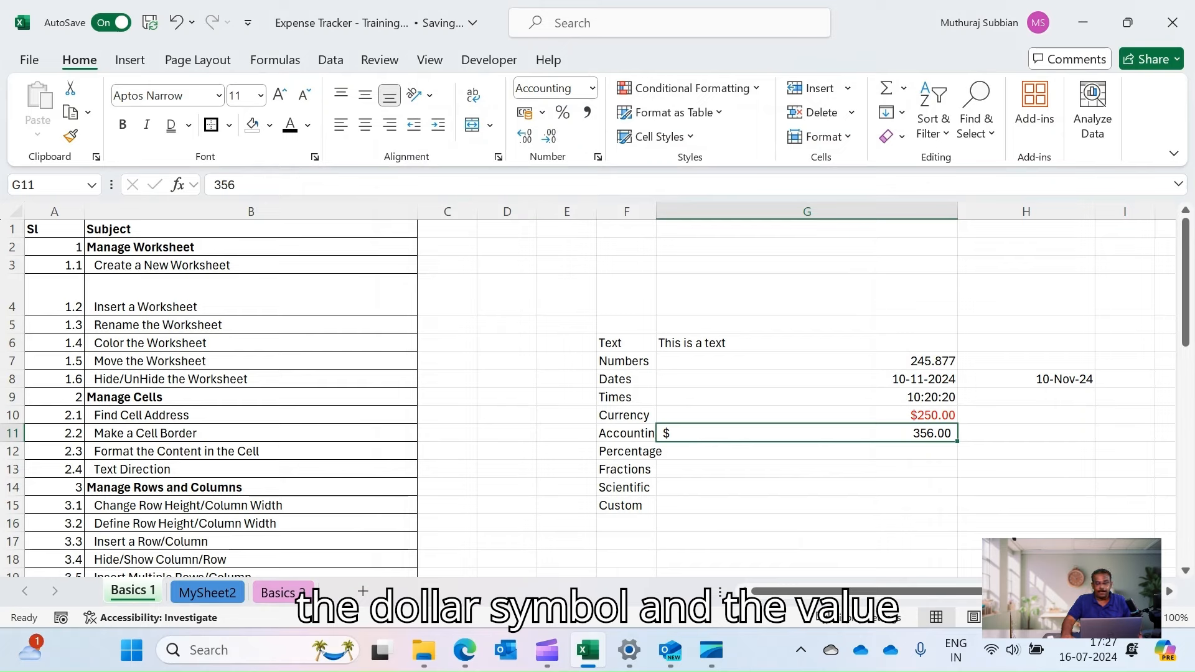
# Clear the contents of cells G2 and H2, and return to the Percentage cell G12.
pyautogui.click(807, 451)
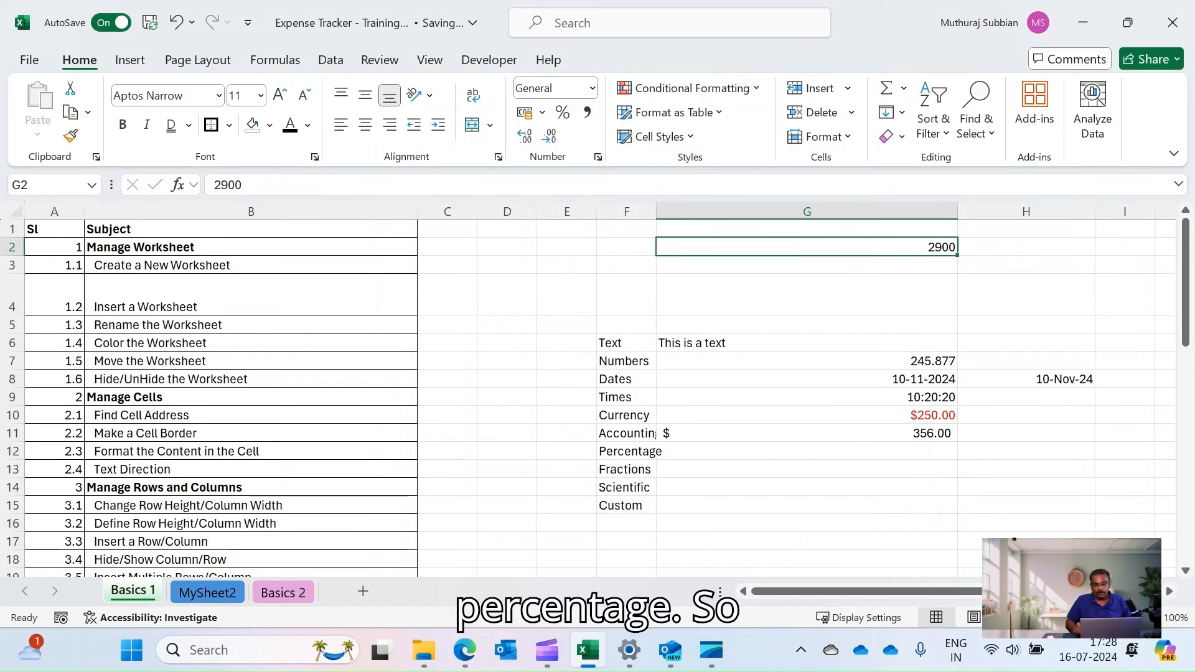
pyautogui.hotkey('shift', 'Right')
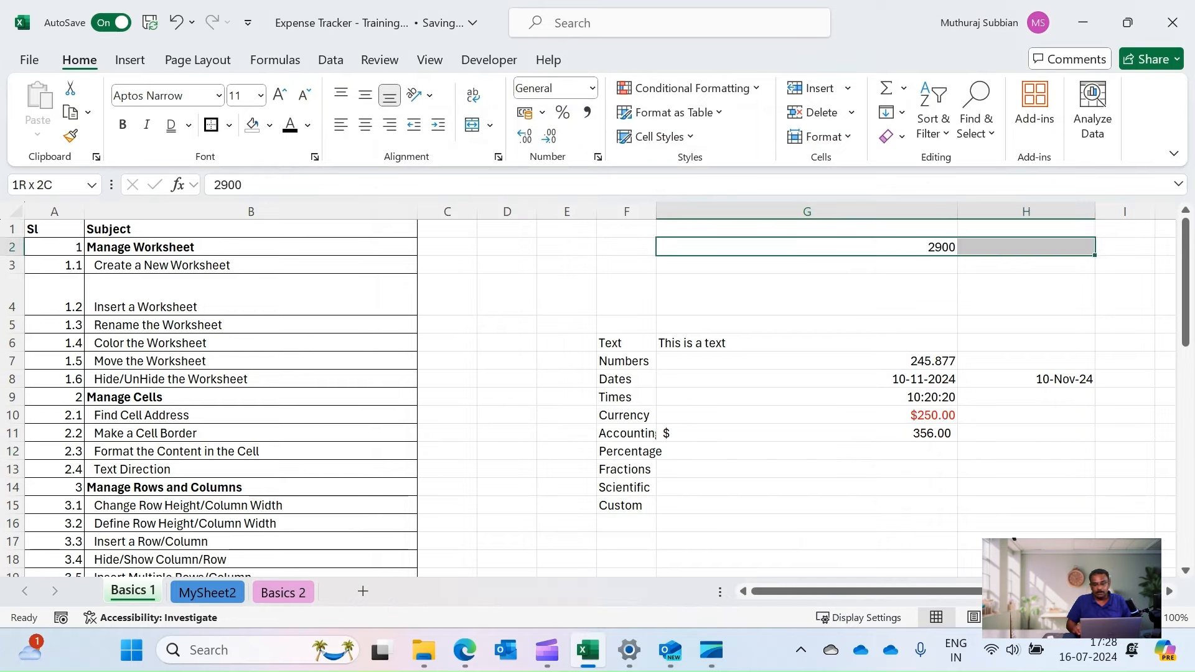
pyautogui.press('Delete')
pyautogui.press('Down')
pyautogui.press('Down')
pyautogui.press('Down')
pyautogui.press('Down')
pyautogui.press('Down')
pyautogui.press('Down')
pyautogui.press('Down')
pyautogui.press('Down')
pyautogui.press('Down')
pyautogui.press('Down')
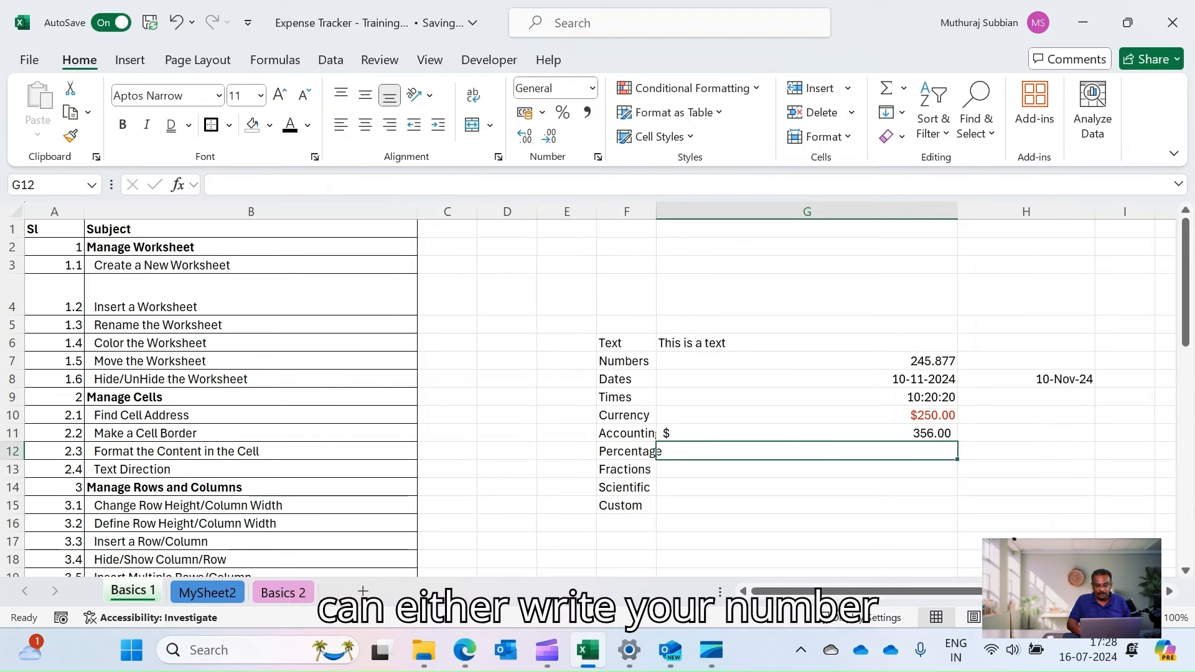
# Enter 75% in the Percentage cell G12, and clear the cell again.
pyautogui.write('75')
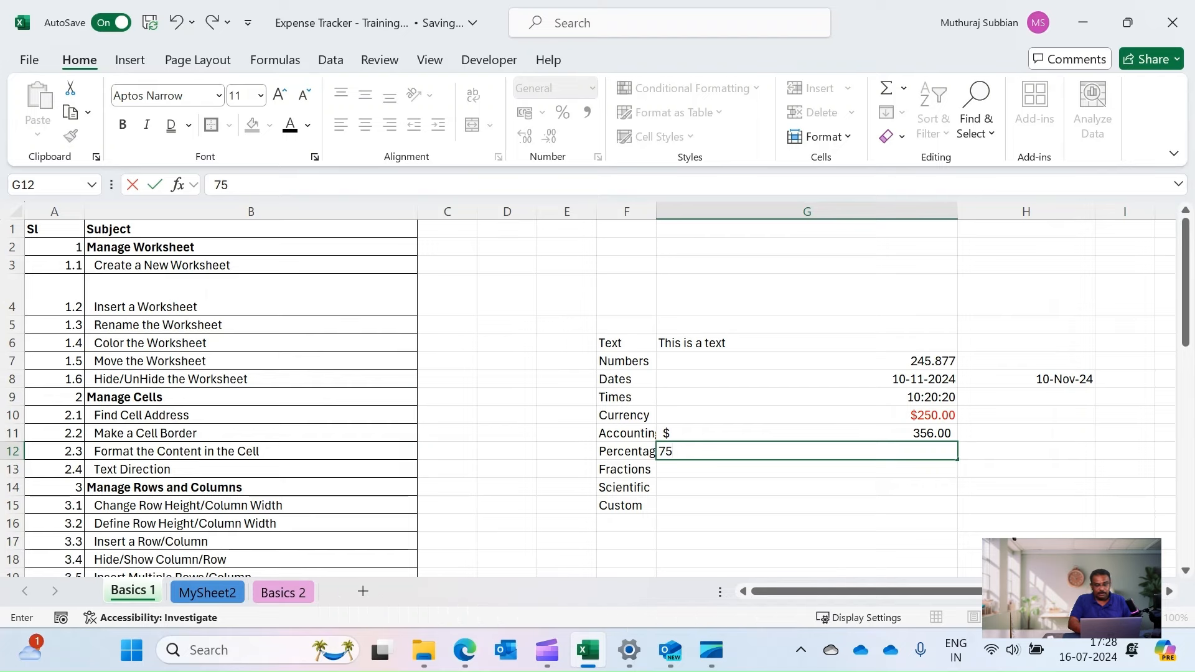
pyautogui.write('%')
pyautogui.press('Return')
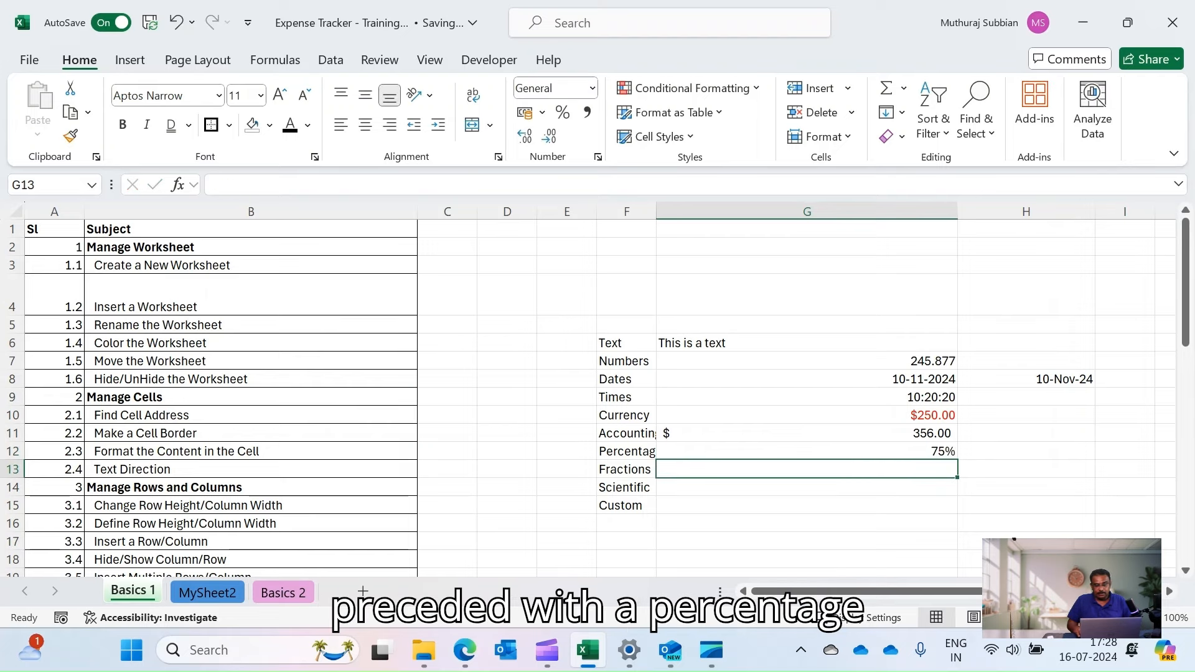
pyautogui.press('Up')
pyautogui.press('Delete')
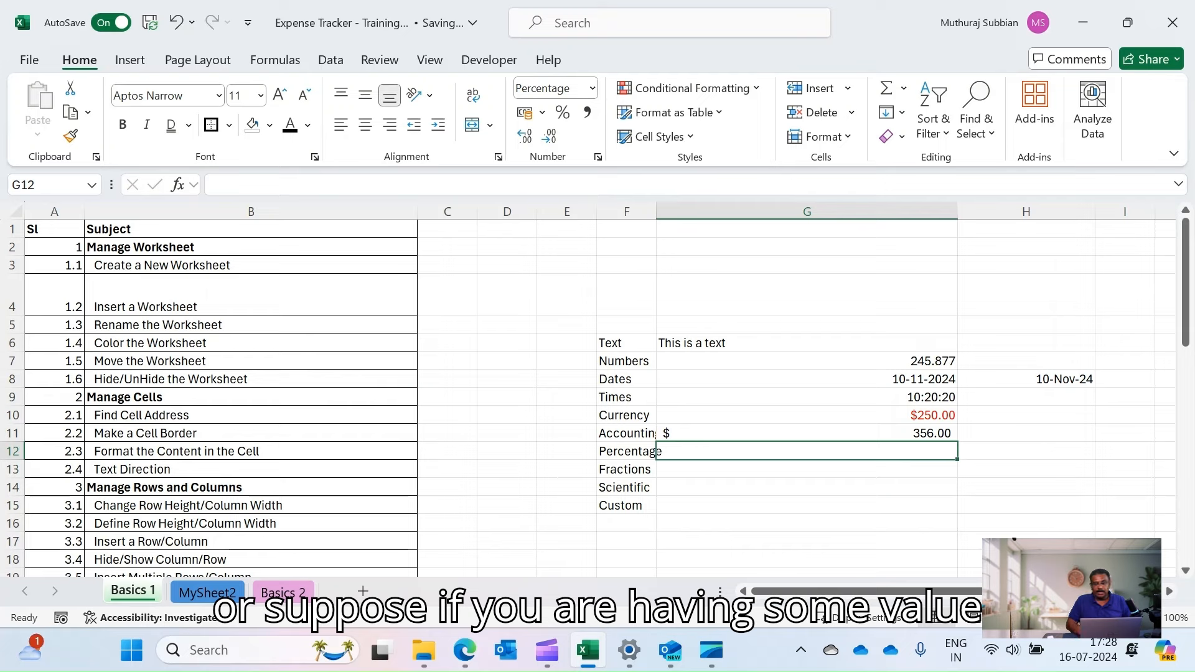
# Enter .45 in the percentage-formatted cell G12, and clear the cell again.
pyautogui.write('.45')
pyautogui.press('Return')
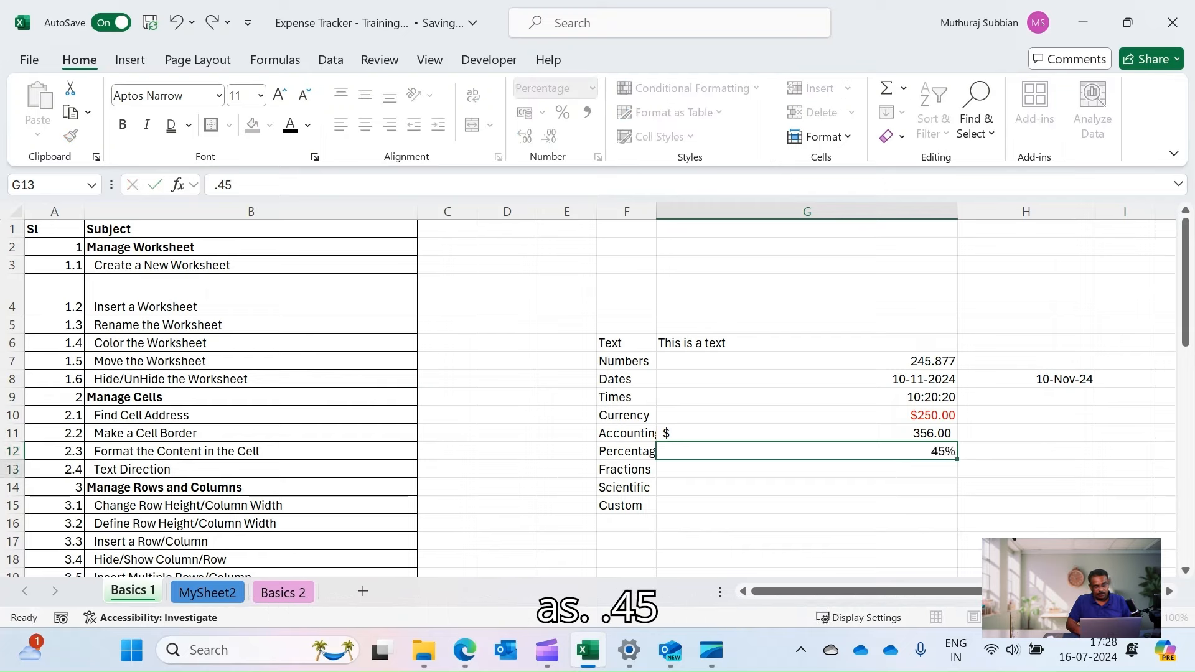
pyautogui.press('Up')
pyautogui.press('Delete')
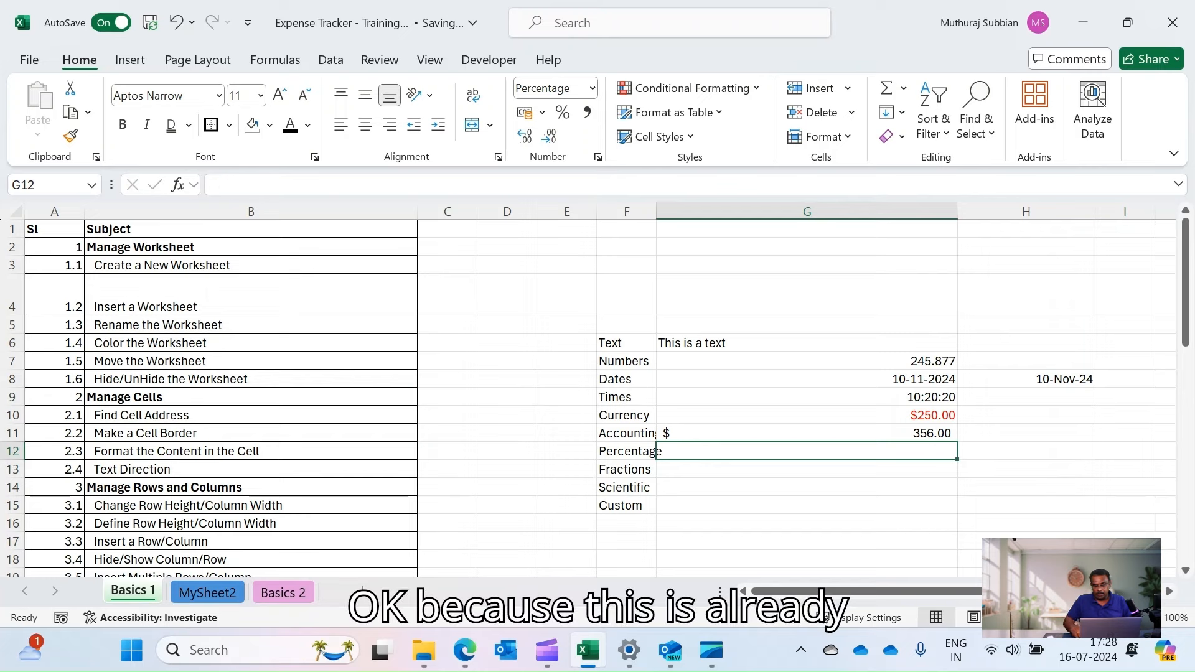
# Set the format of cell G12 to Number and enter .25 in it.
pyautogui.click(592, 89)
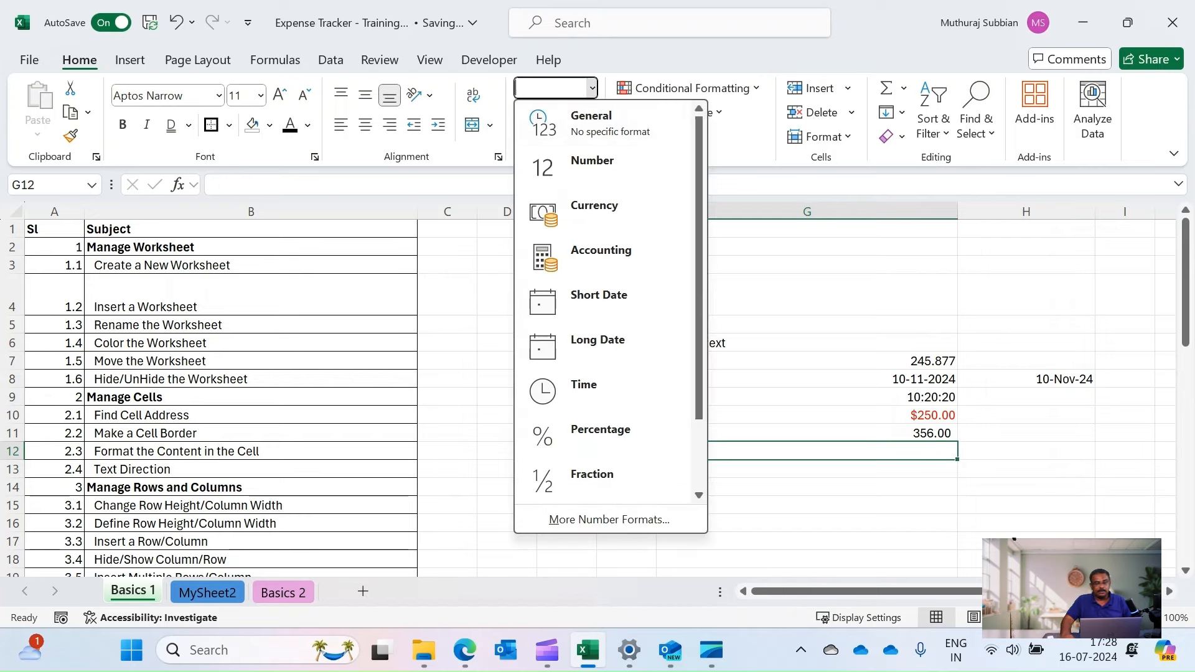
pyautogui.click(592, 163)
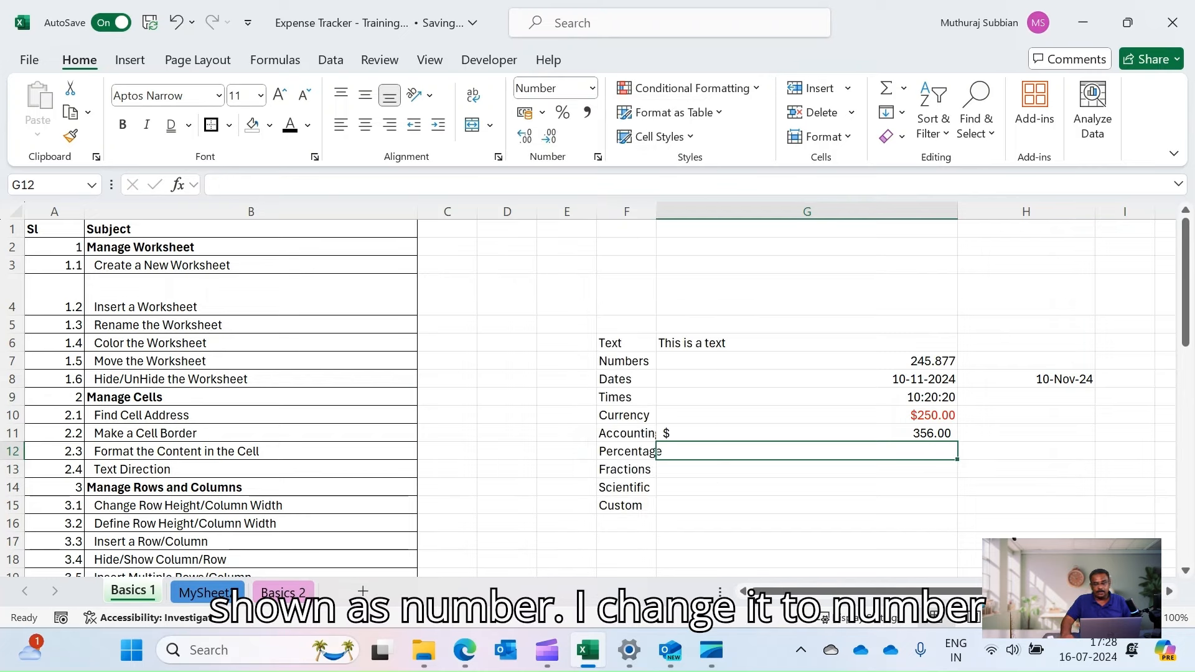
pyautogui.write('.25')
pyautogui.press('Return')
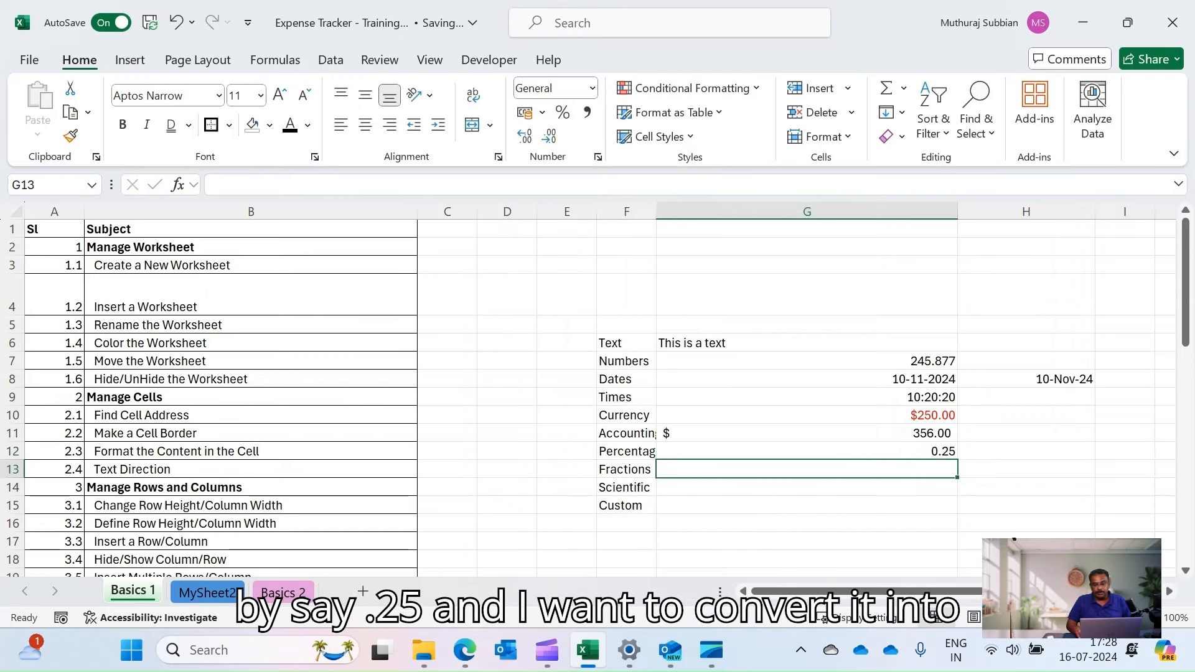
# Apply the Percent Style to the value in cell G12.
pyautogui.click(807, 451)
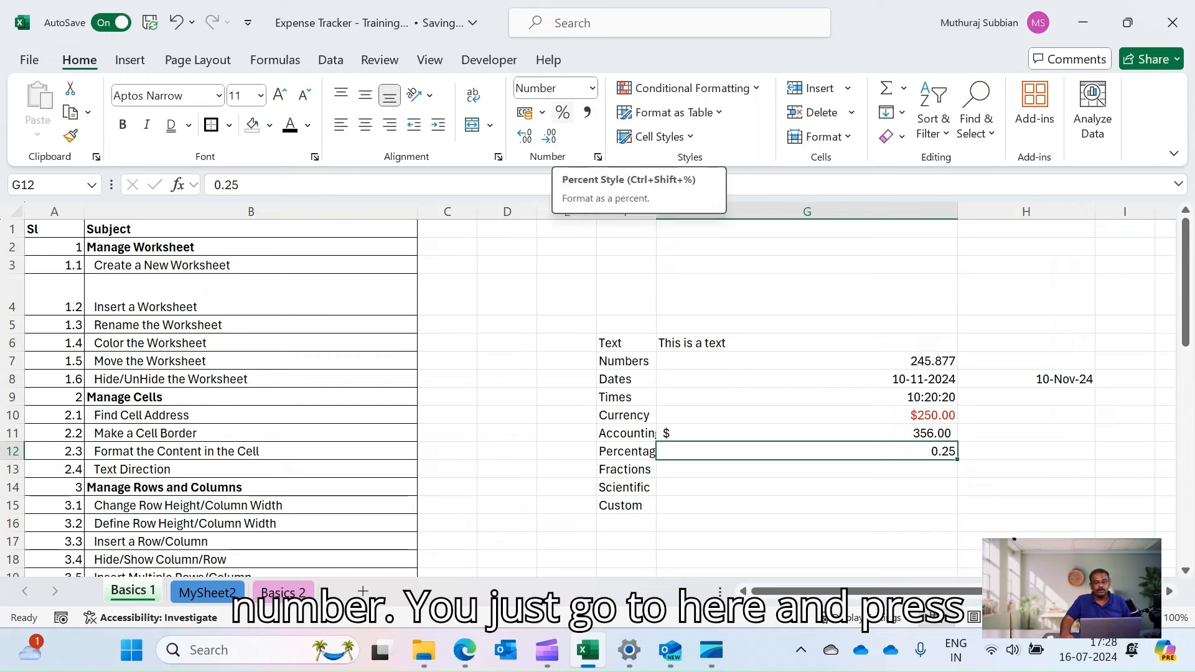
pyautogui.click(563, 112)
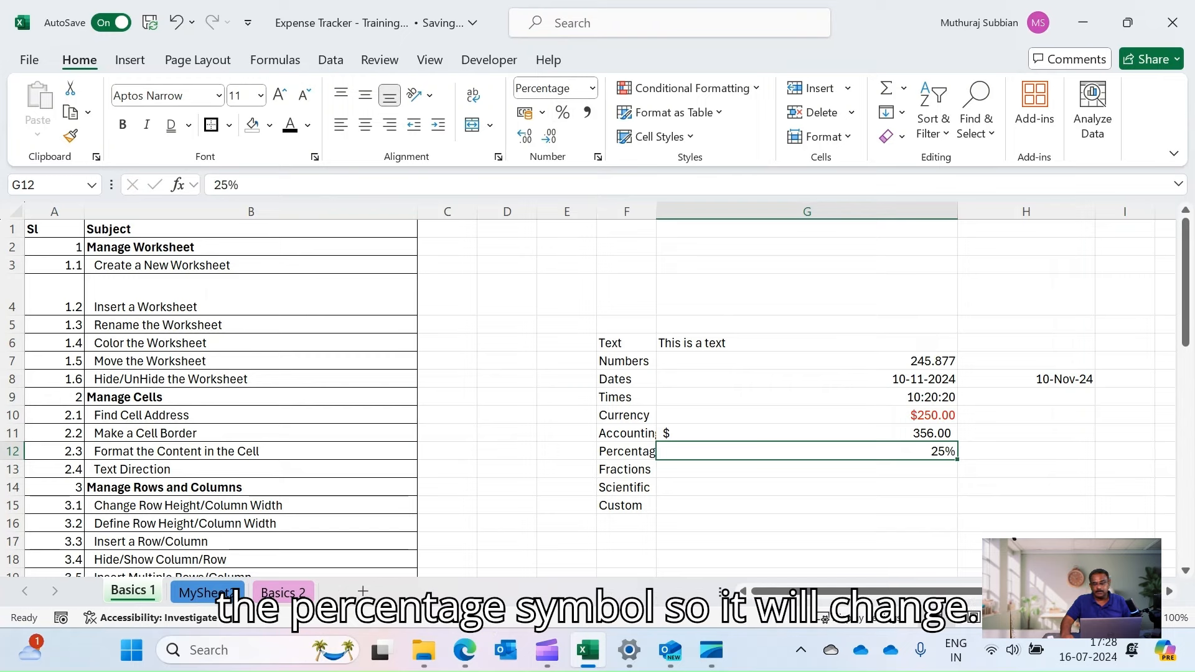
pyautogui.click(807, 469)
pyautogui.click(807, 452)
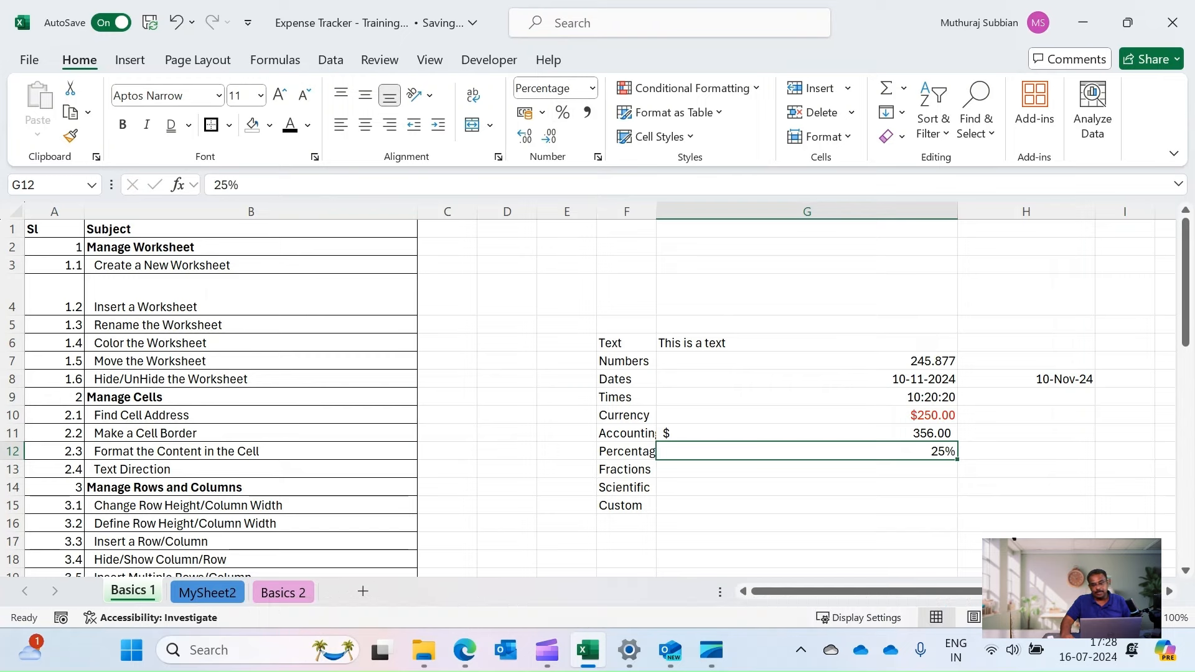
# Enter 25 in cell H12 beside the percentage example and format it as a percentage.
pyautogui.click(1026, 451)
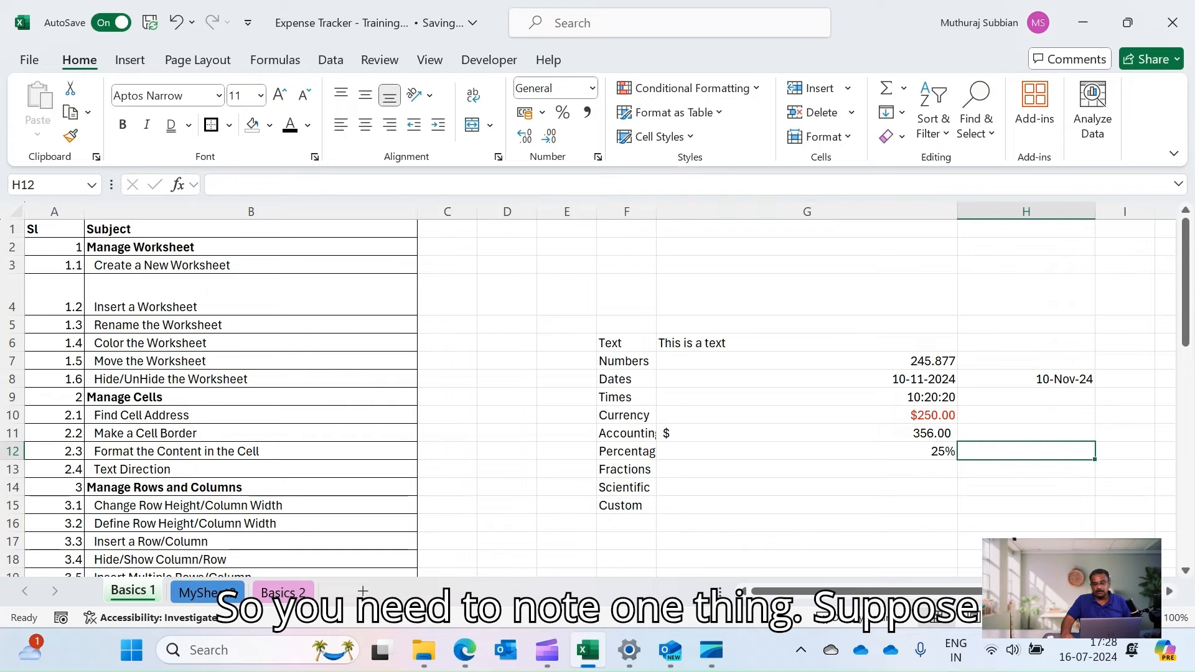
pyautogui.write('25')
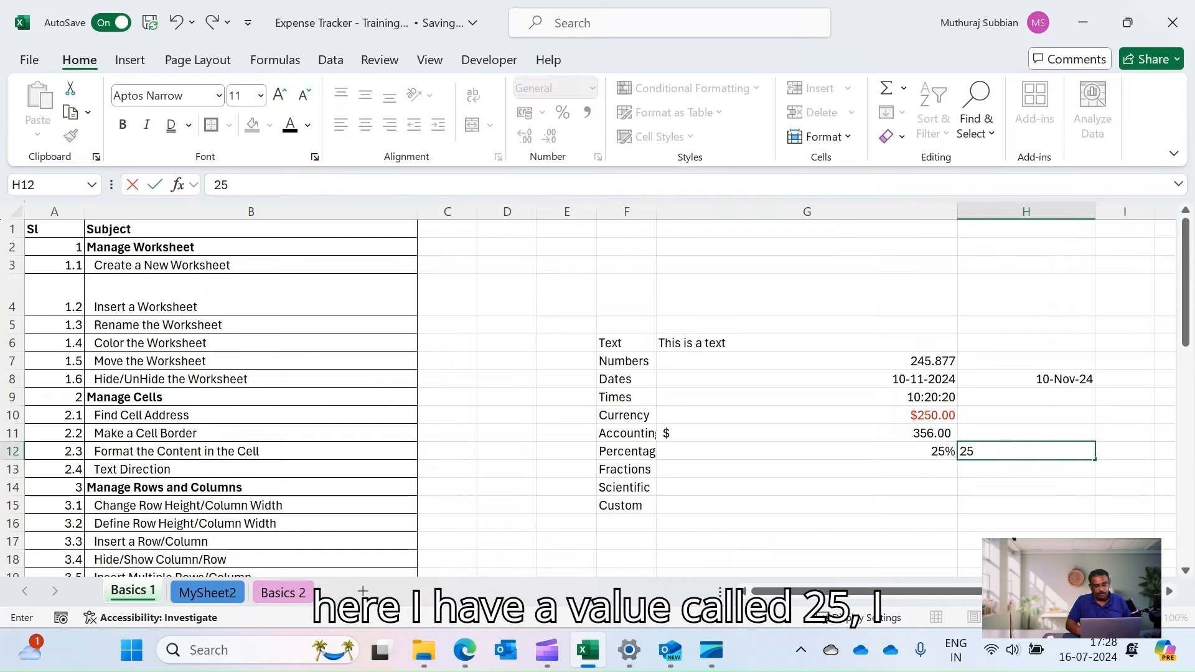
pyautogui.hotkey('ctrl', 'Return')
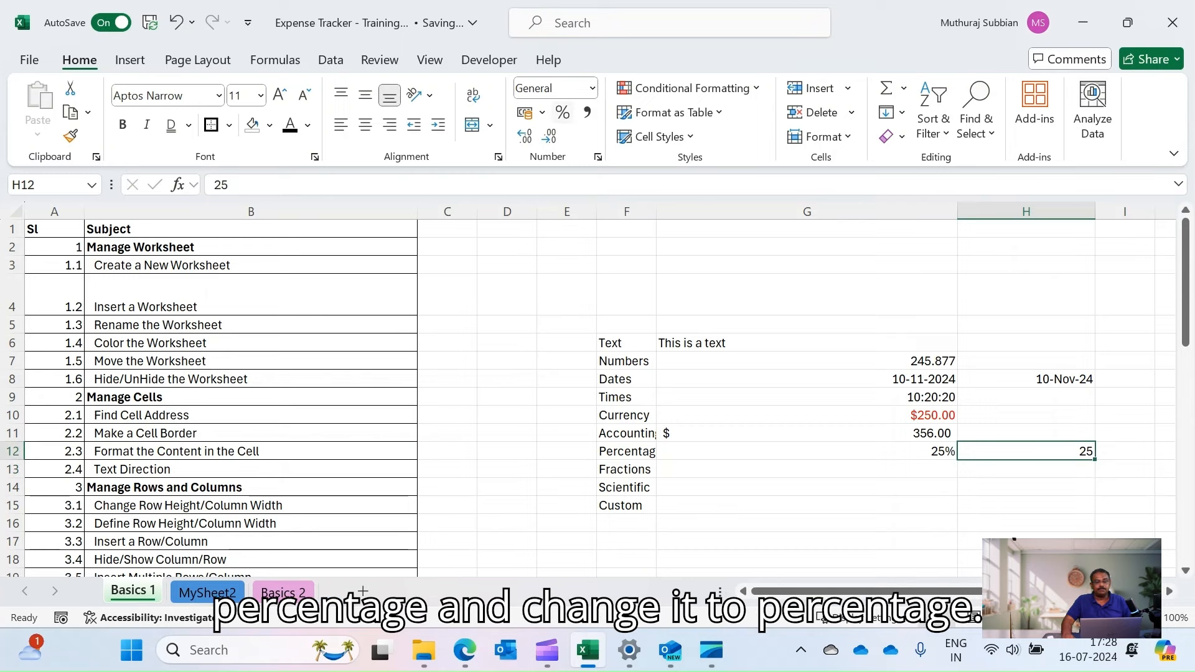
pyautogui.hotkey('ctrl', 'shift', '5')
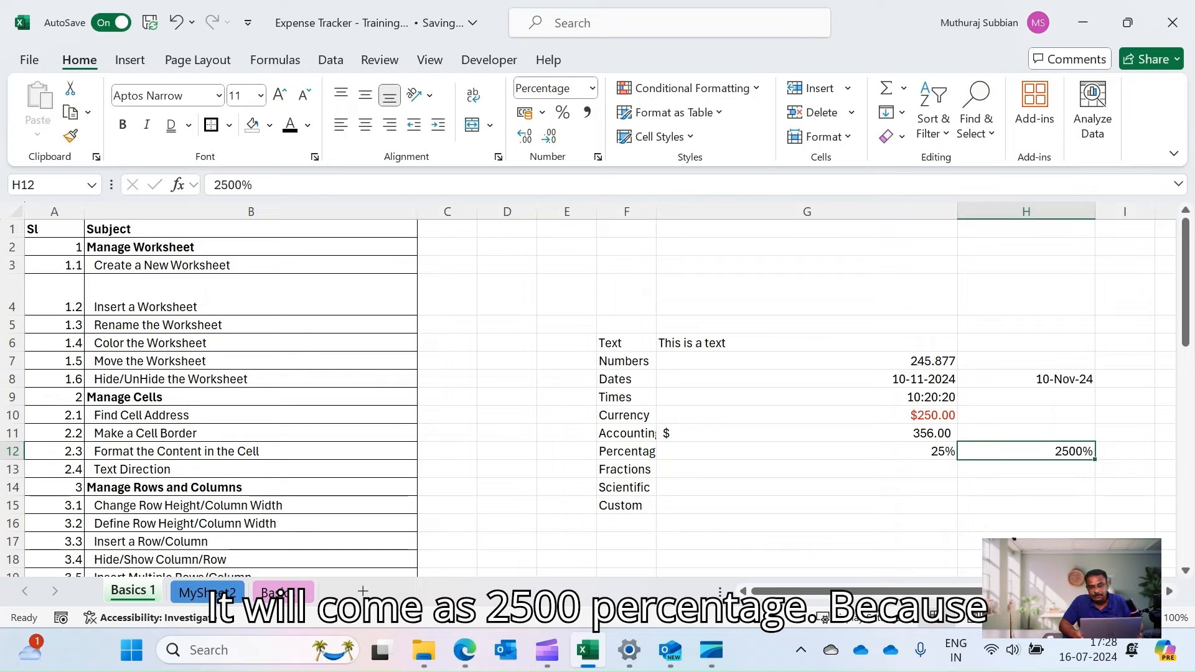
pyautogui.click(1026, 505)
pyautogui.click(1027, 470)
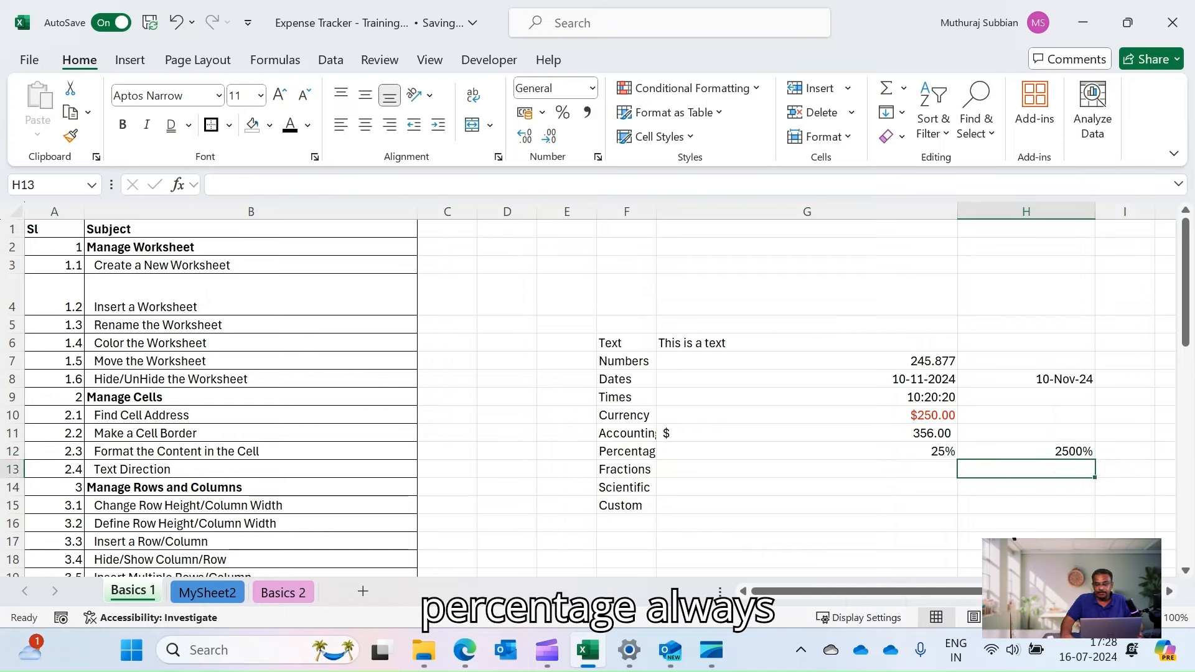
# Clear cell H12 and enter 25% in it instead.
pyautogui.click(1026, 451)
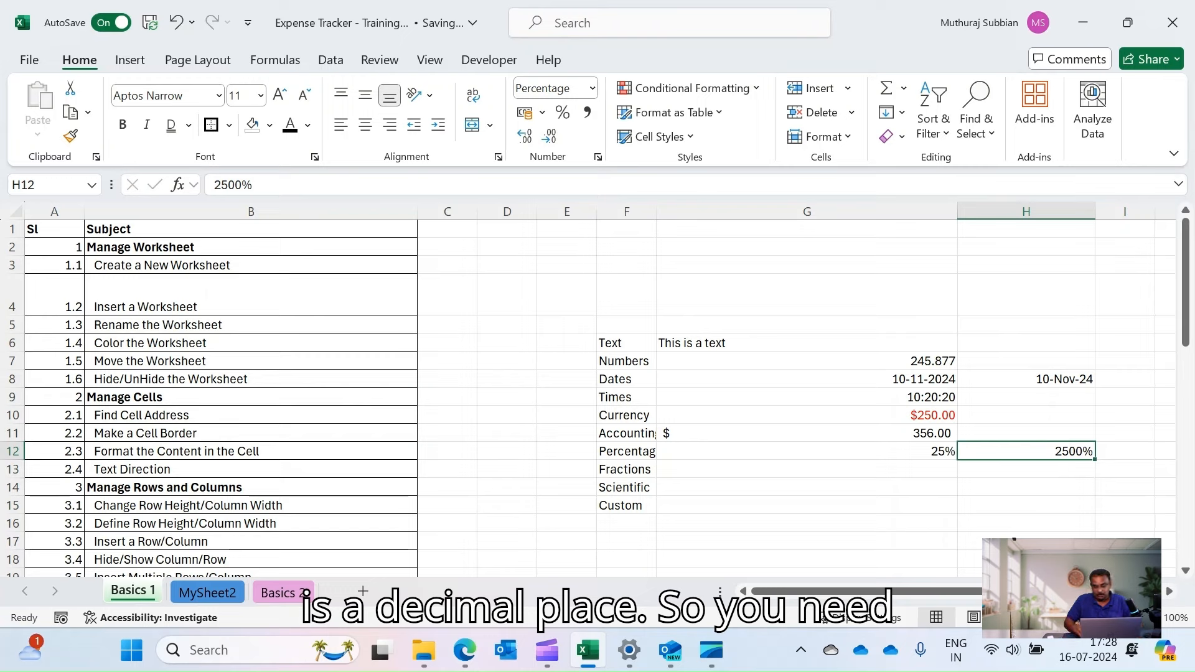
pyautogui.press('Delete')
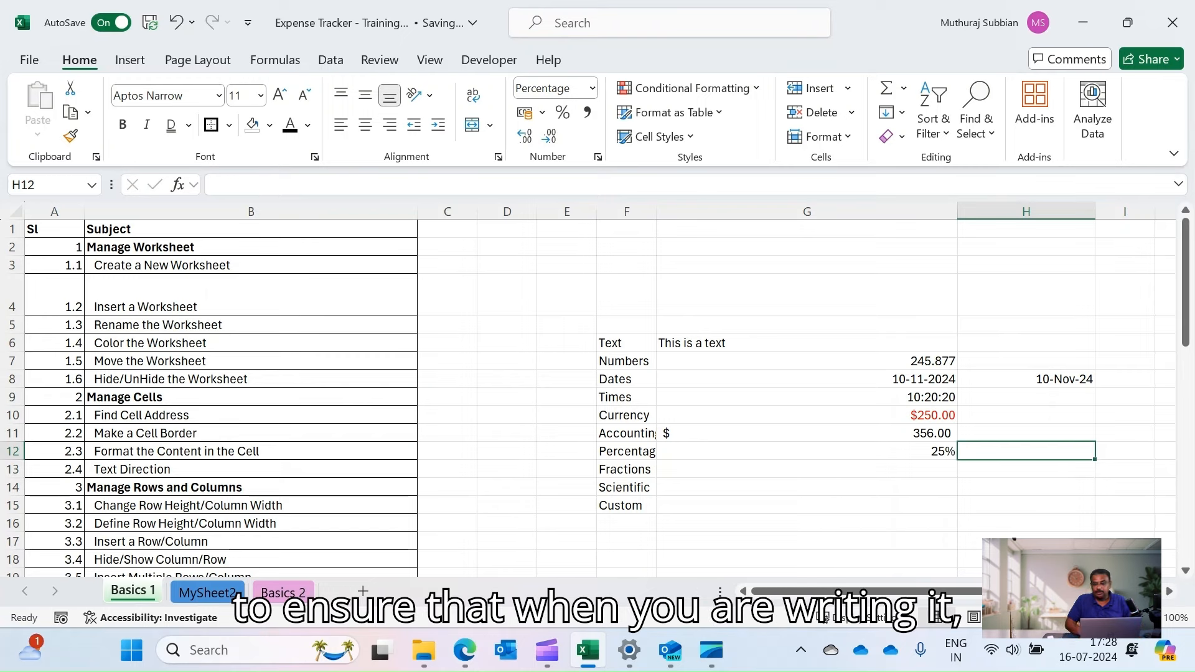
pyautogui.write('25%')
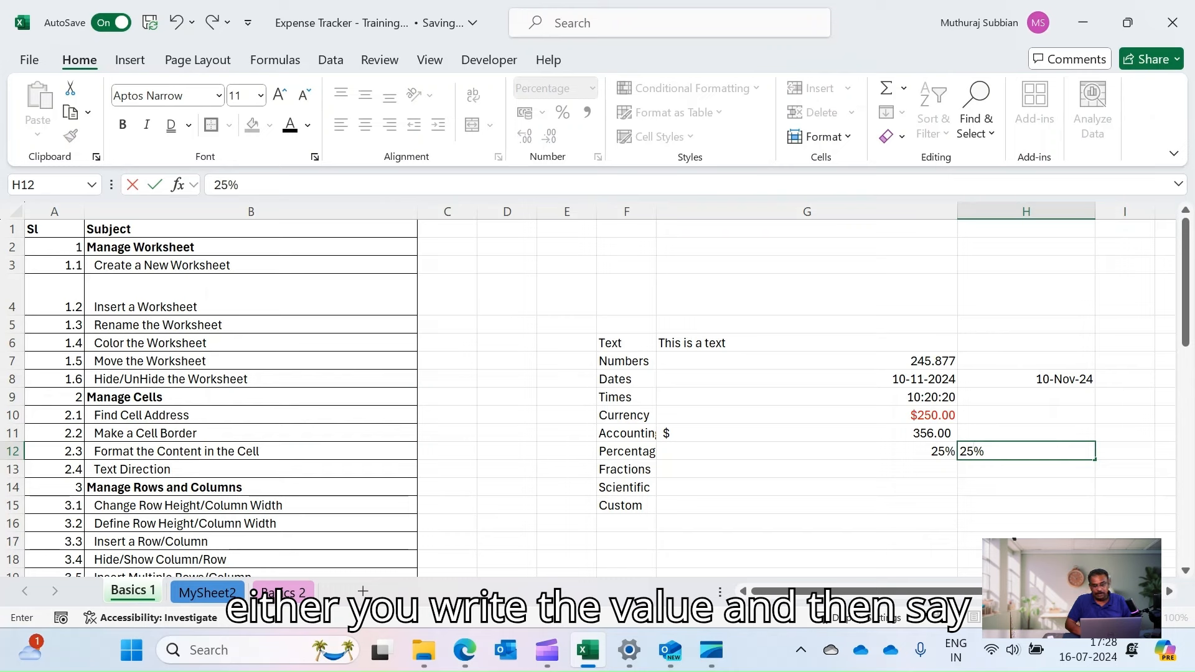
pyautogui.press('Return')
pyautogui.press('Up')
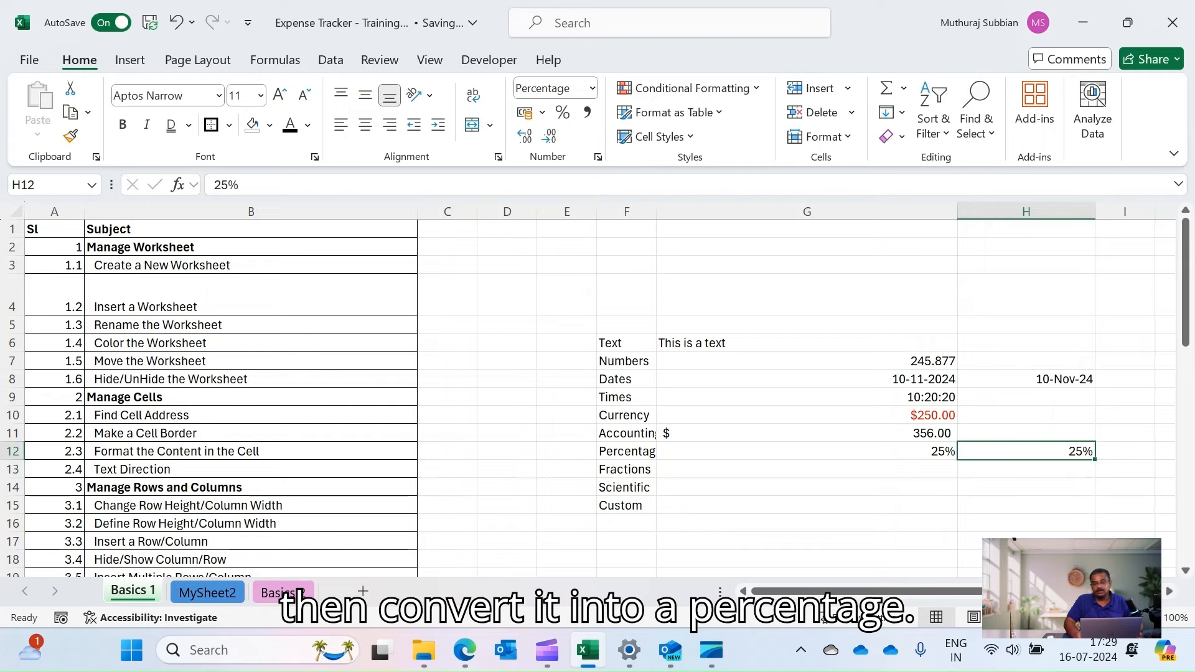
# Enter 2.5 in cell G13 beside the Fractions label and format it as a fraction.
pyautogui.click(806, 470)
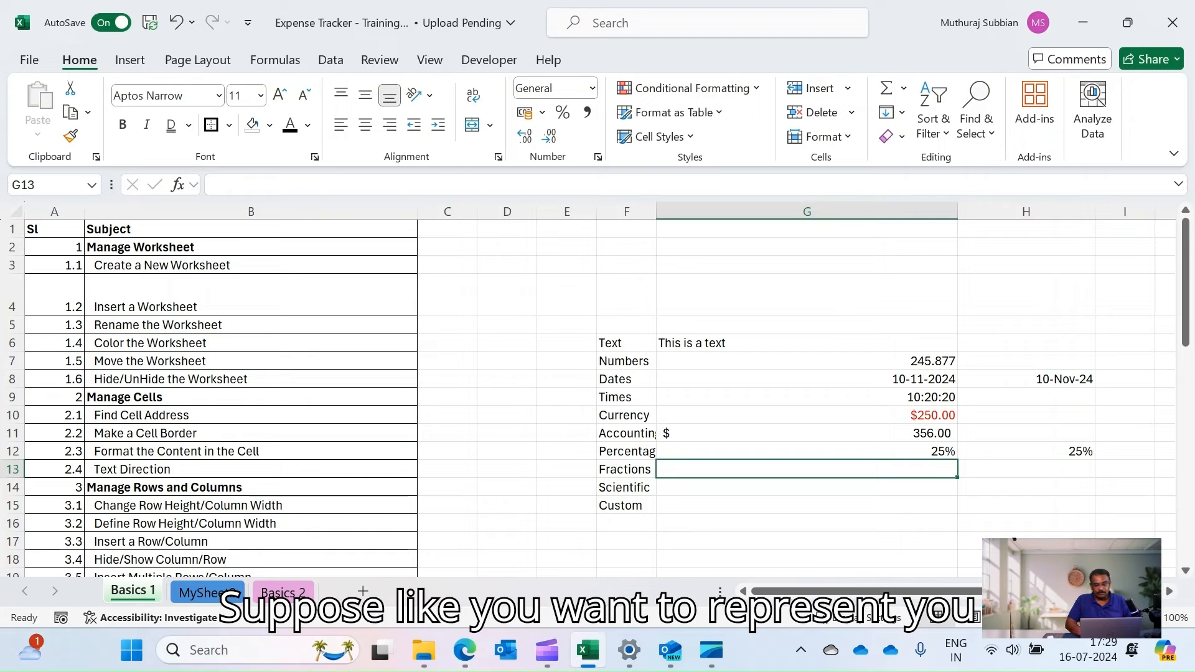
pyautogui.write('2.5')
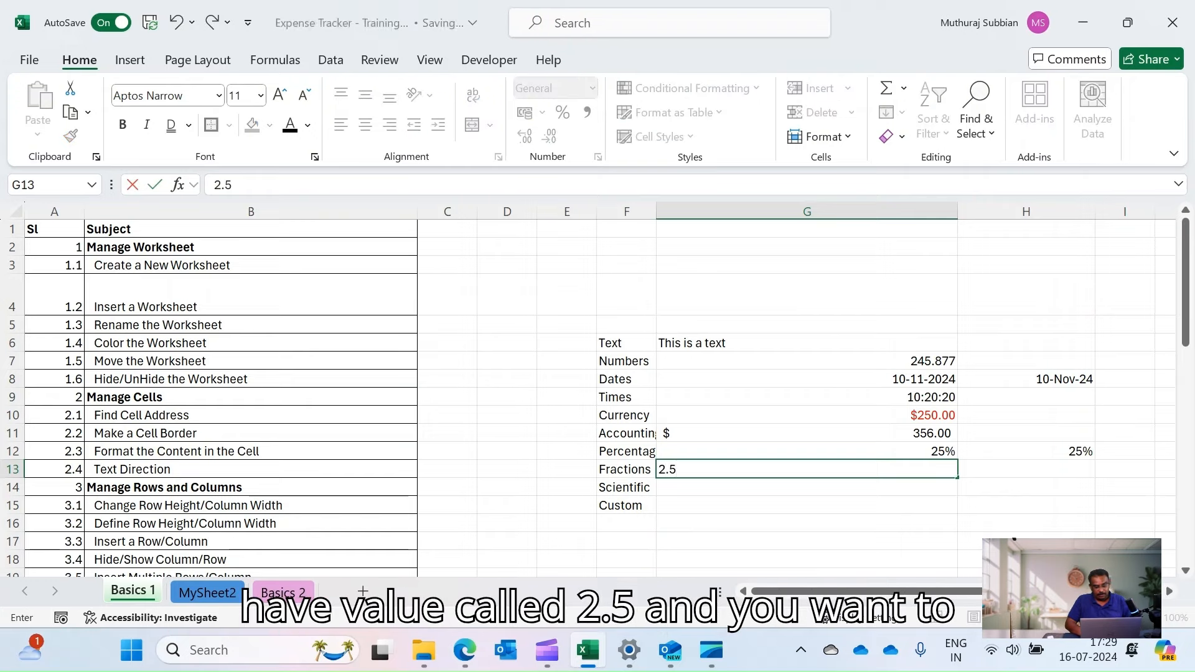
pyautogui.press('Return')
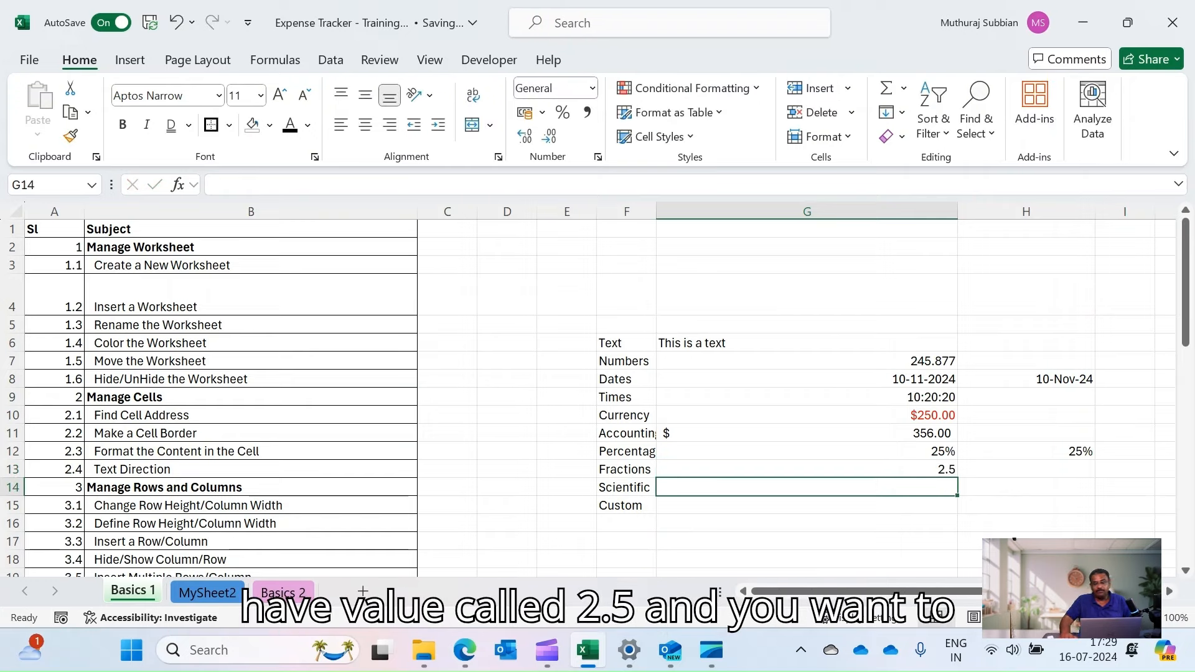
pyautogui.press('Up')
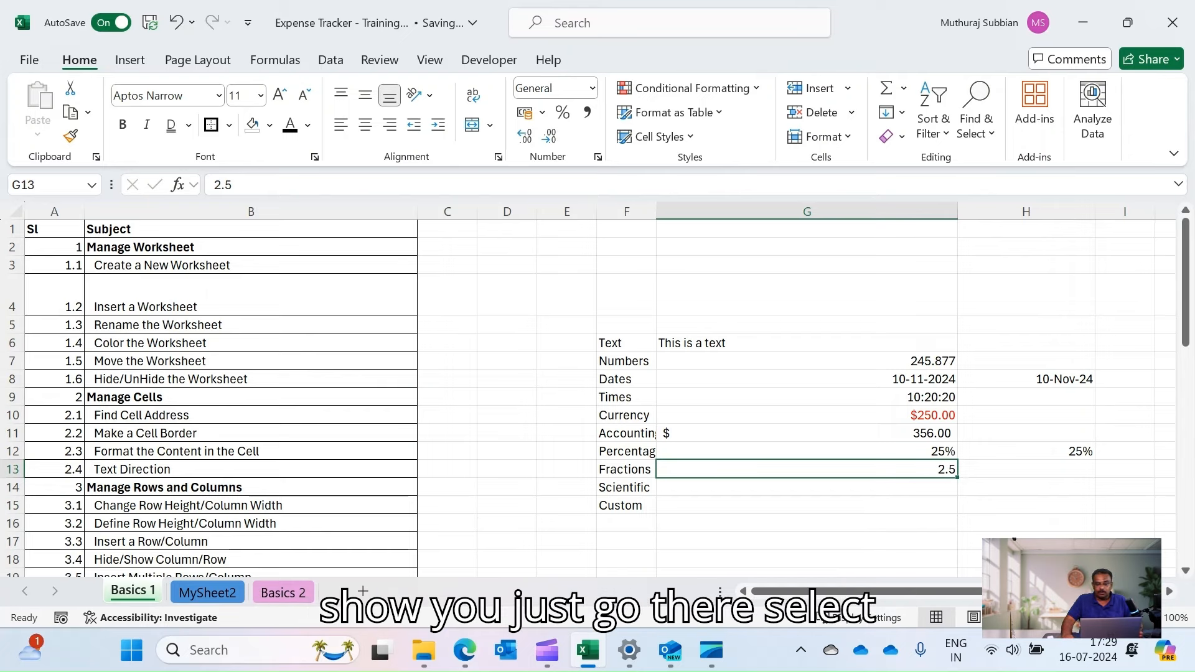
pyautogui.click(592, 89)
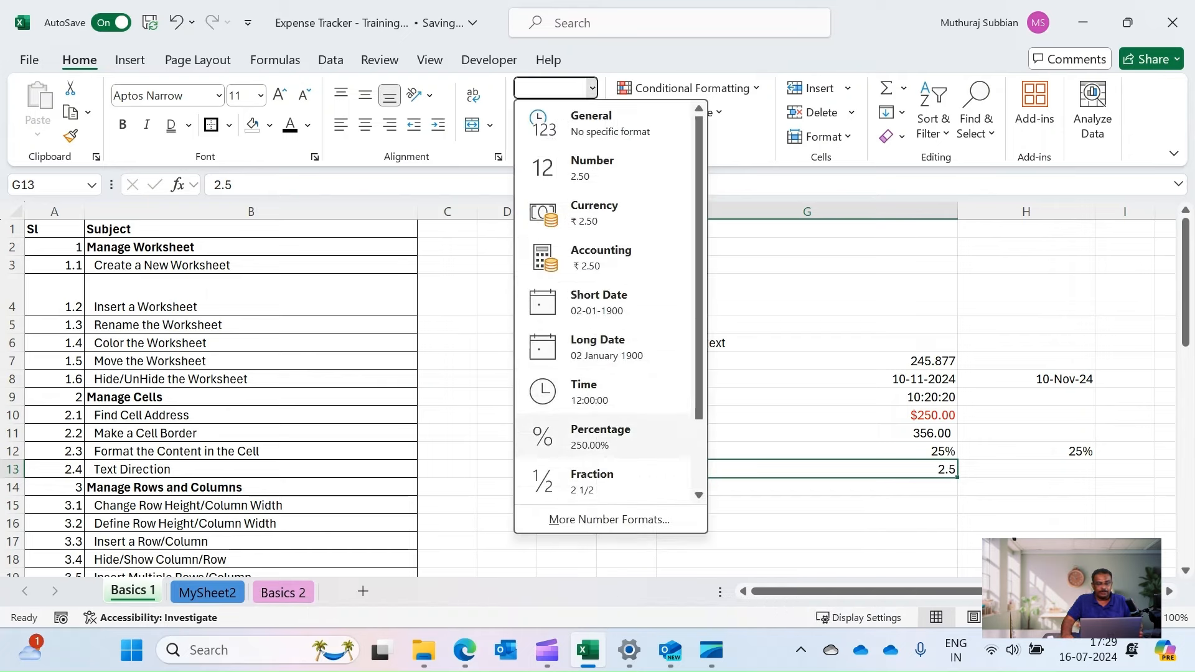
pyautogui.click(603, 482)
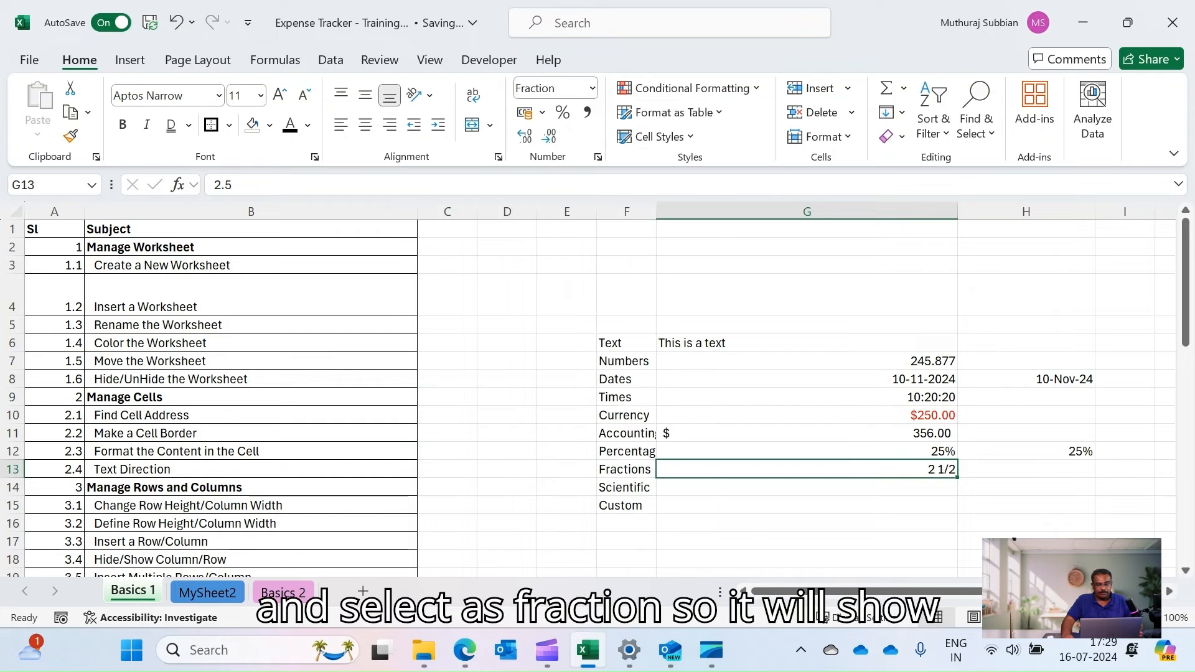
pyautogui.click(1026, 524)
pyautogui.click(1026, 469)
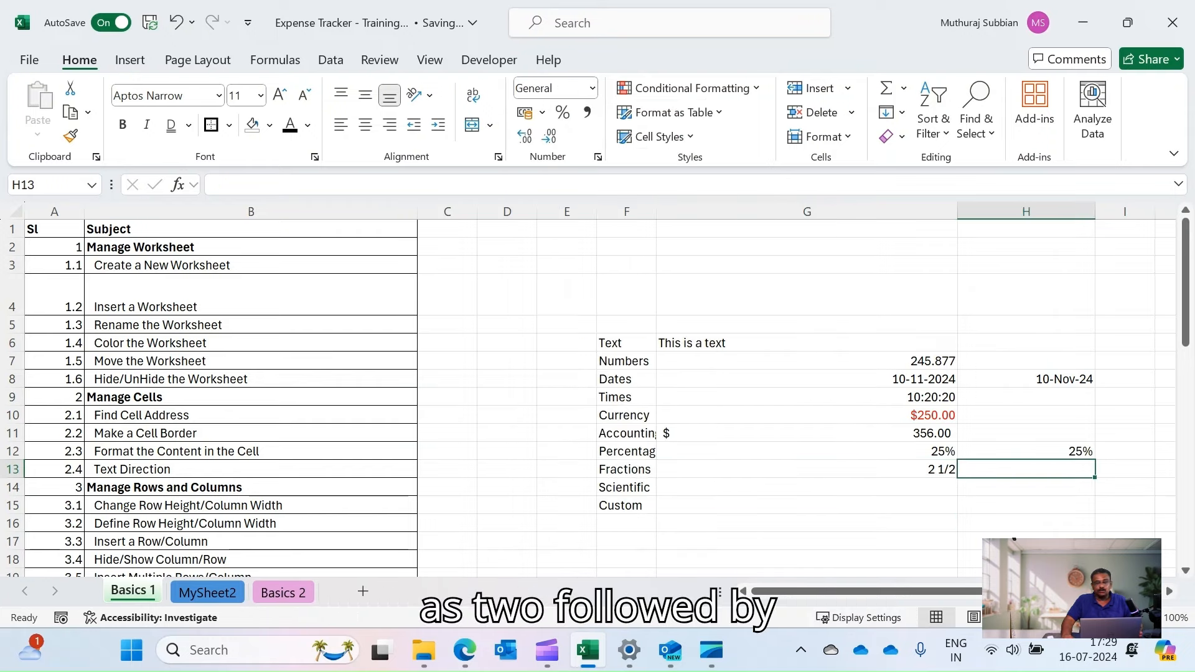
pyautogui.click(806, 470)
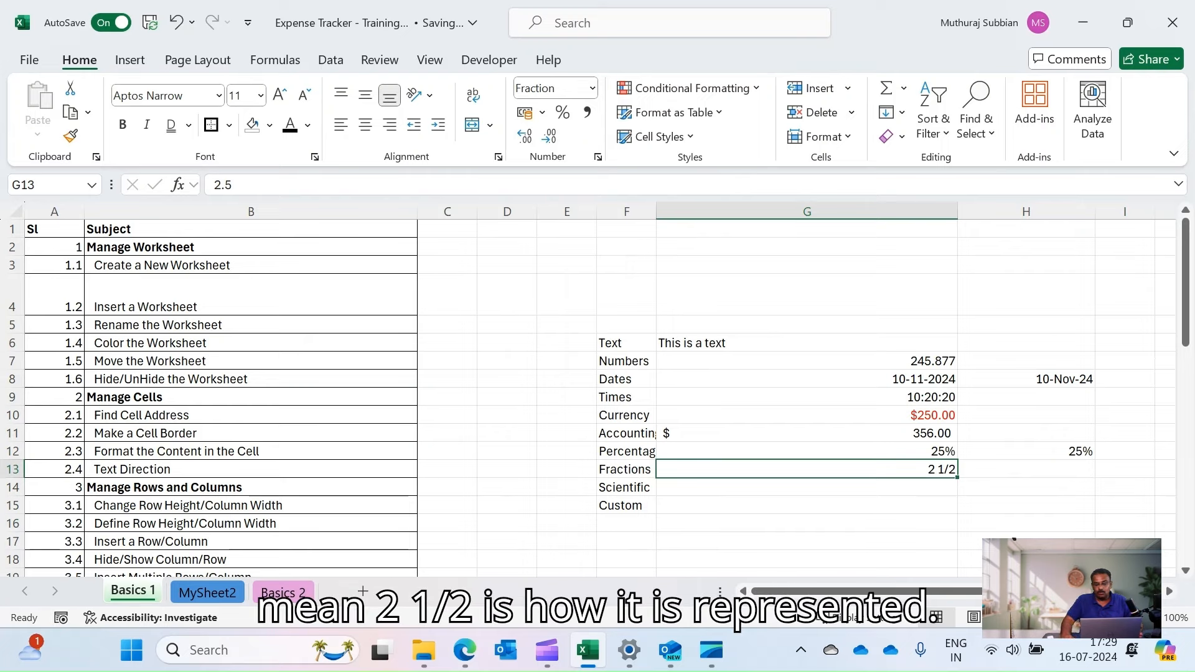
pyautogui.click(806, 488)
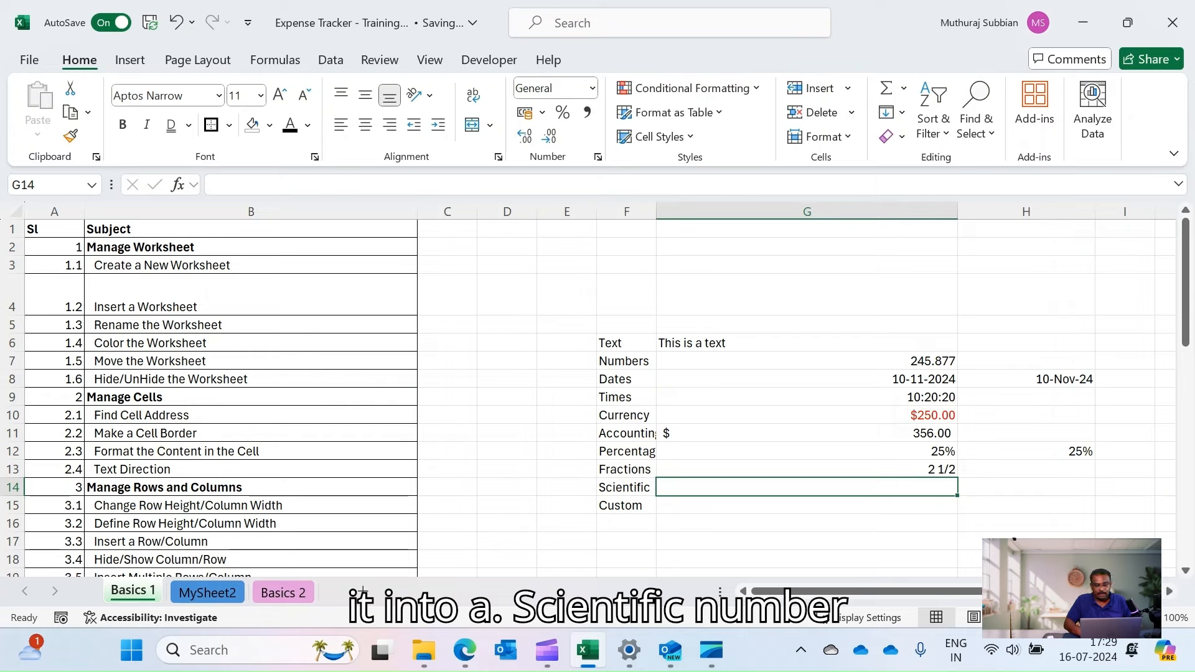
pyautogui.write('46')
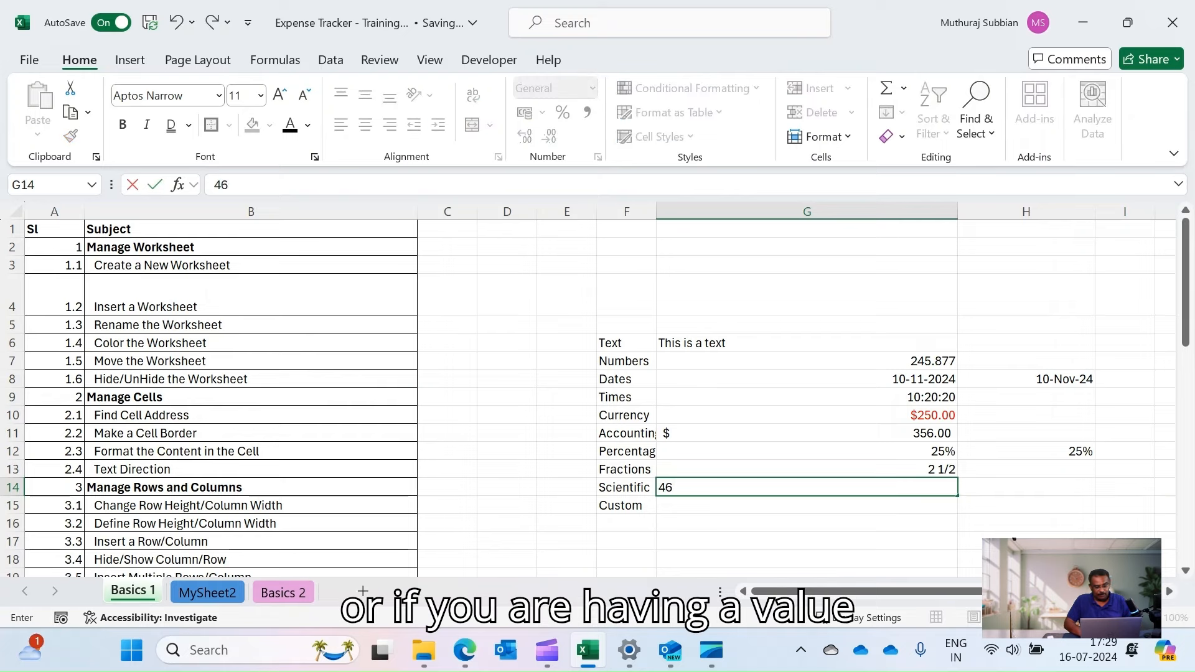
pyautogui.write('57898765')
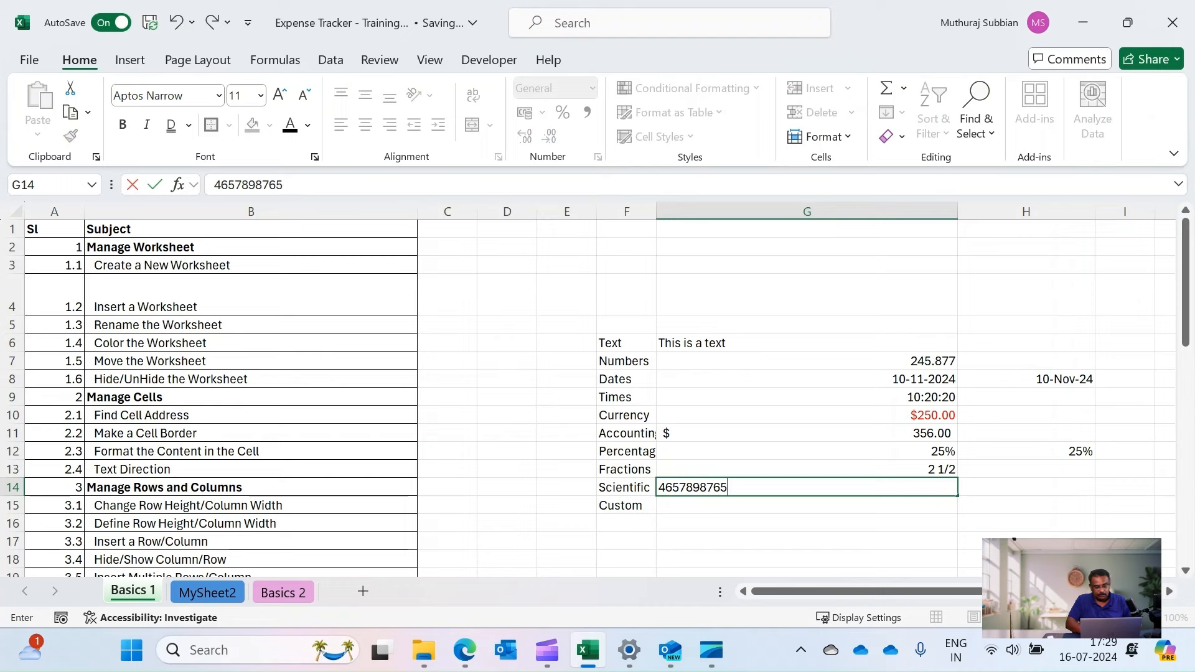
pyautogui.press('Return')
# Apply the Scientific number format to the value in cell G14.
pyautogui.press('Up')
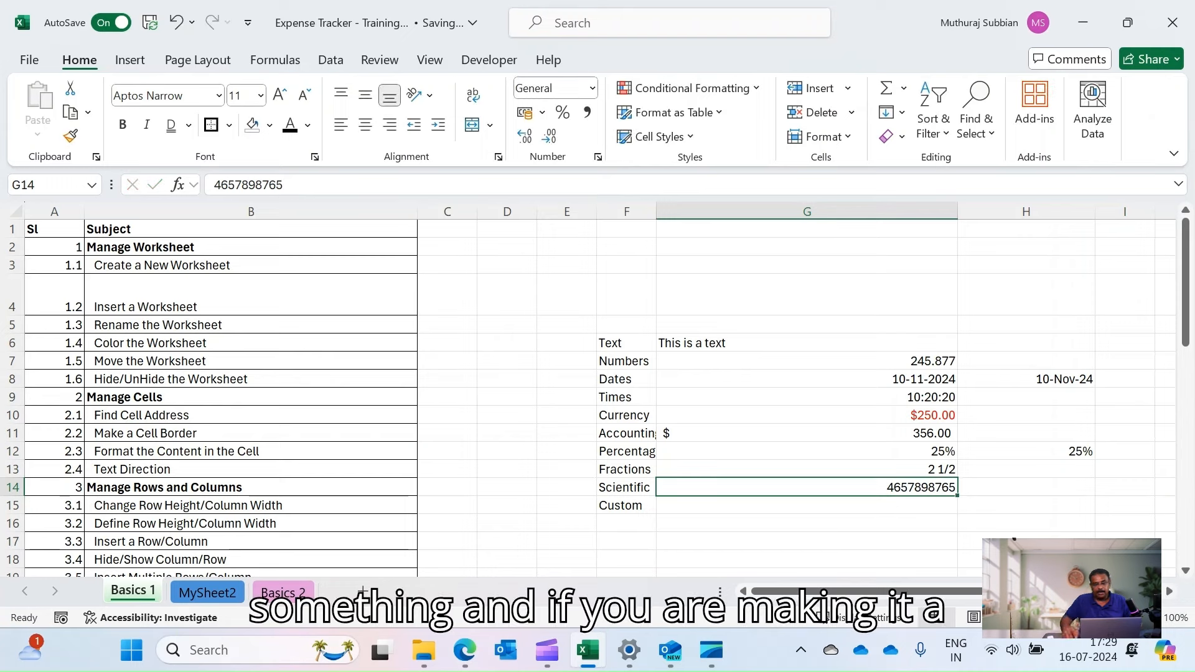
pyautogui.click(592, 88)
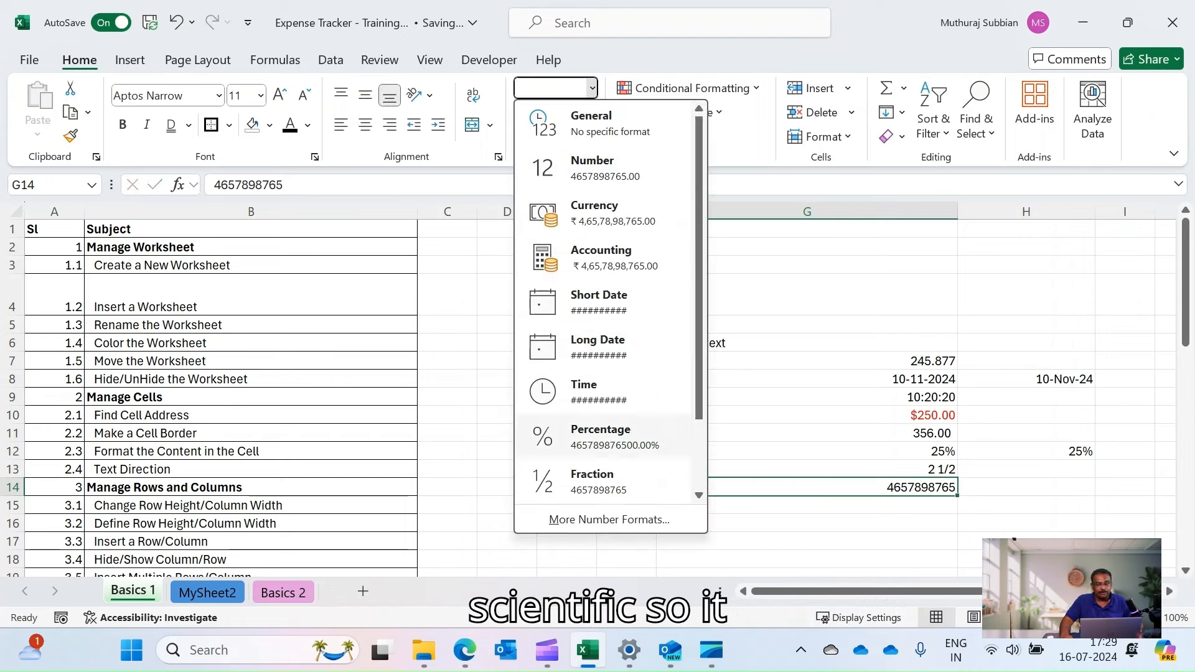
pyautogui.scroll(-2, 598, 436)
pyautogui.click(597, 429)
pyautogui.click(1026, 523)
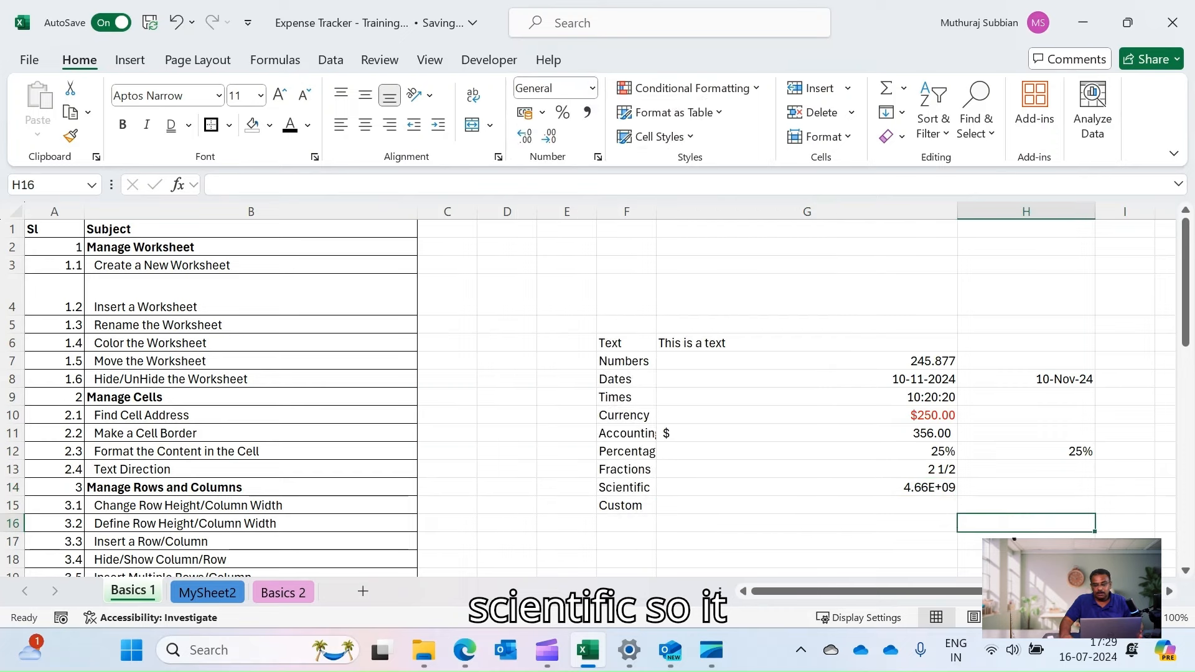
pyautogui.click(1026, 487)
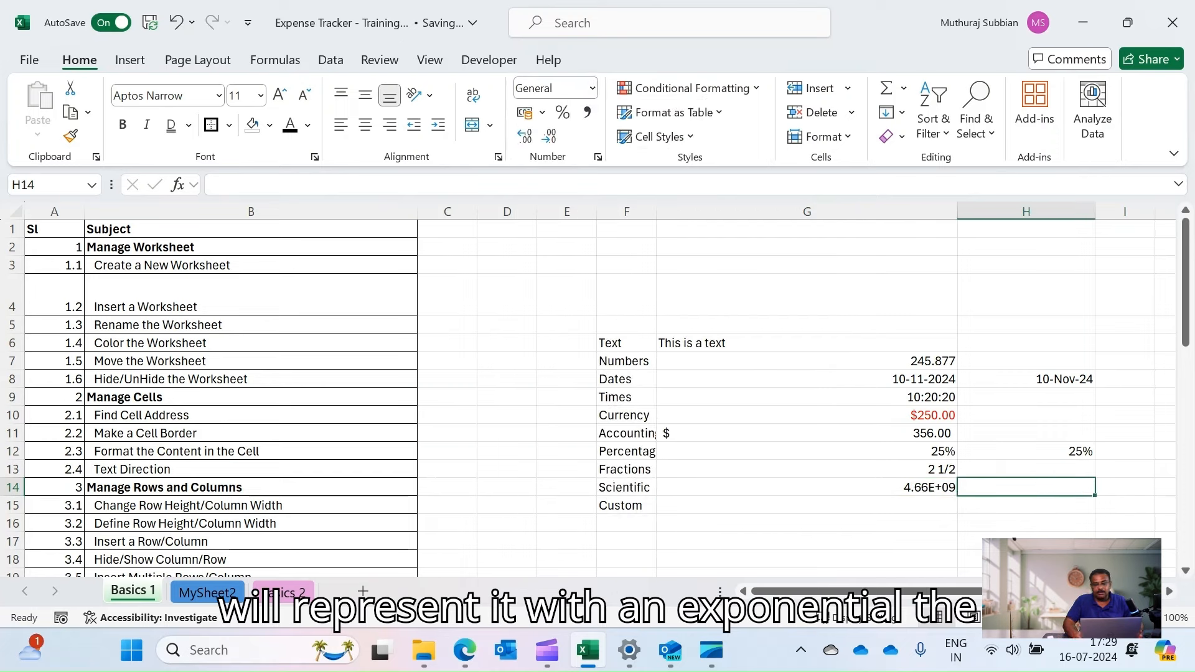
pyautogui.click(871, 488)
pyautogui.click(806, 506)
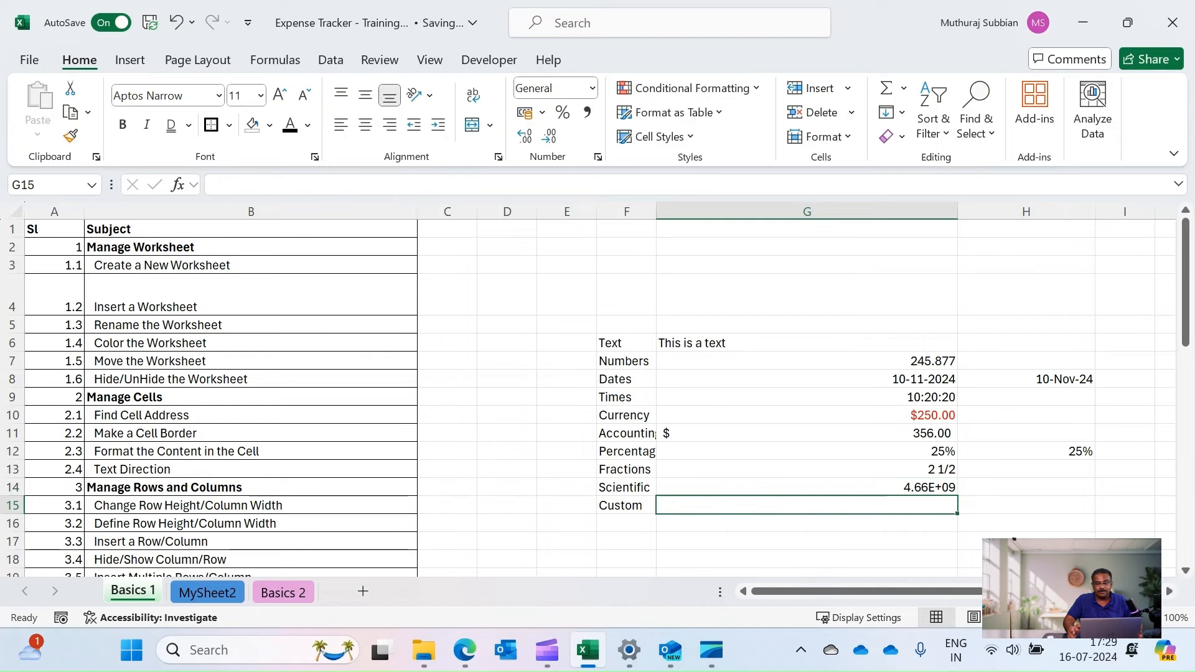
pyautogui.click(807, 487)
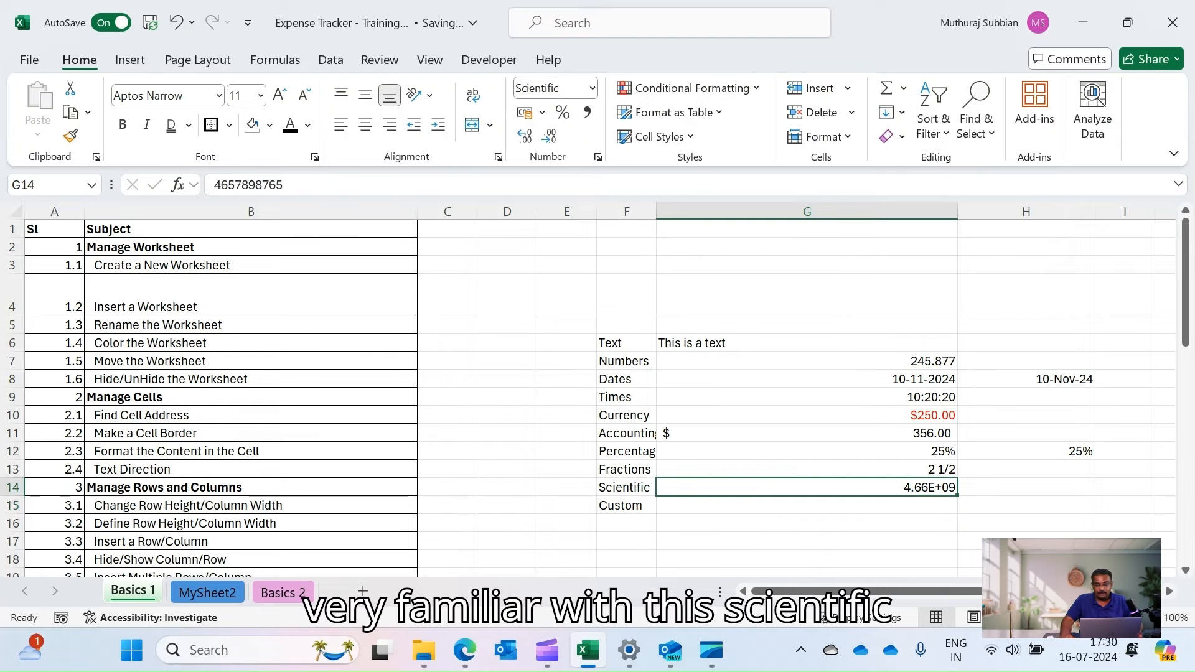
pyautogui.click(807, 506)
# Change the format of the large value in cell G14 back to Number.
pyautogui.click(806, 487)
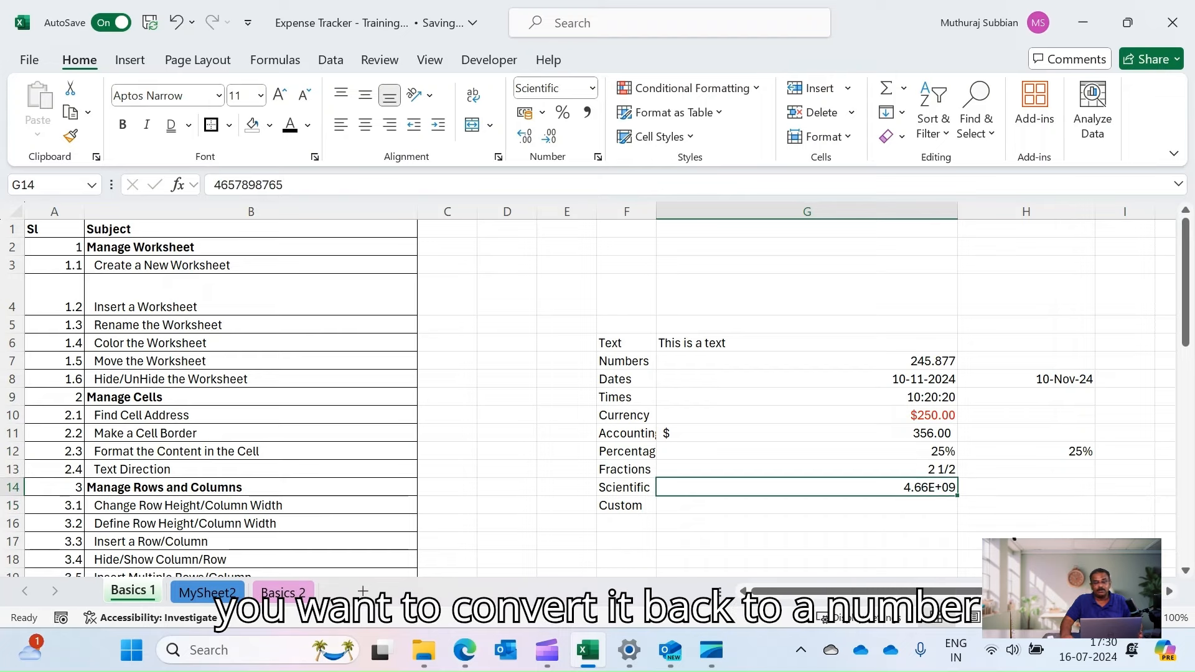
pyautogui.click(592, 88)
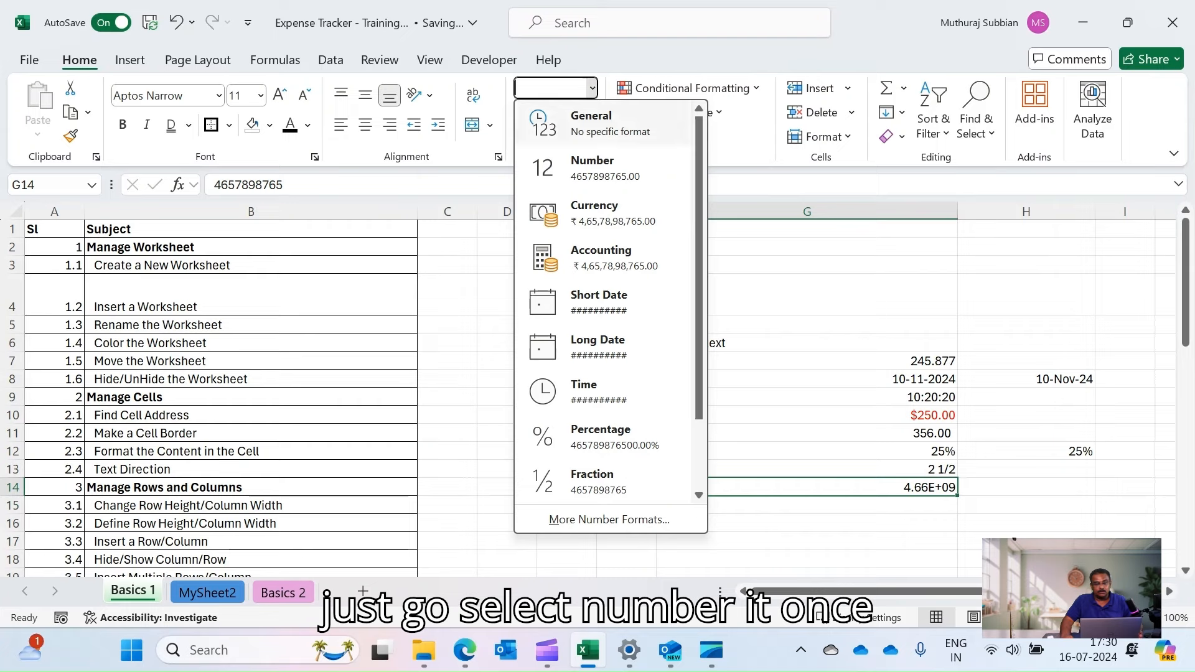
pyautogui.click(603, 168)
pyautogui.click(1026, 505)
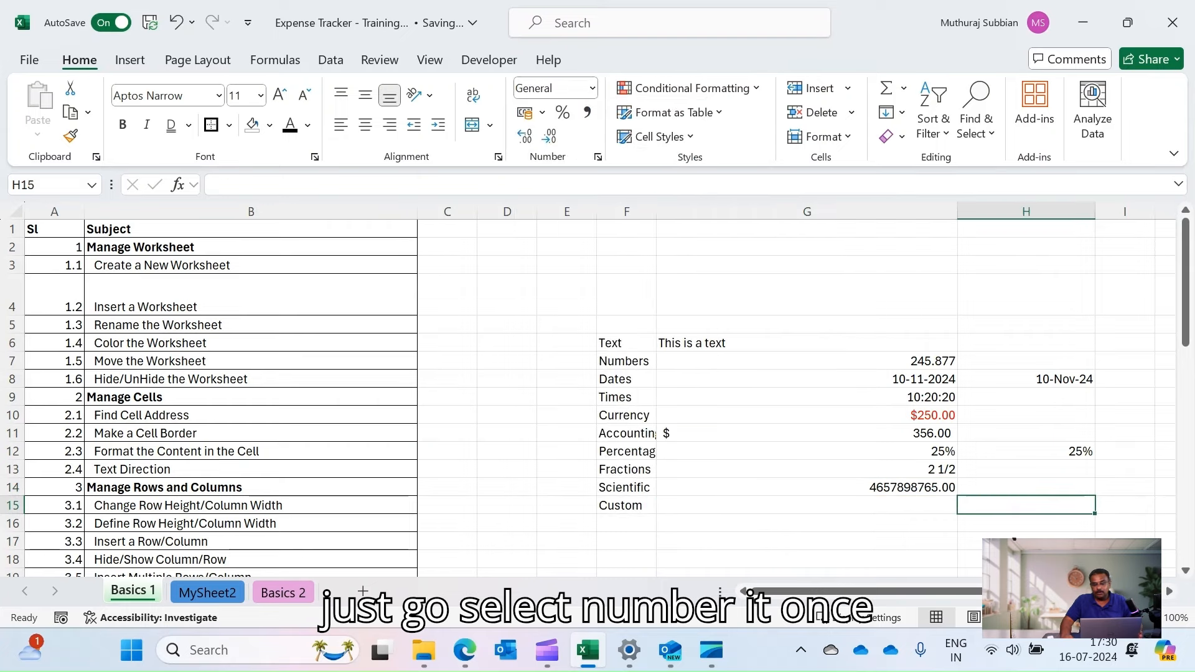
pyautogui.click(1026, 487)
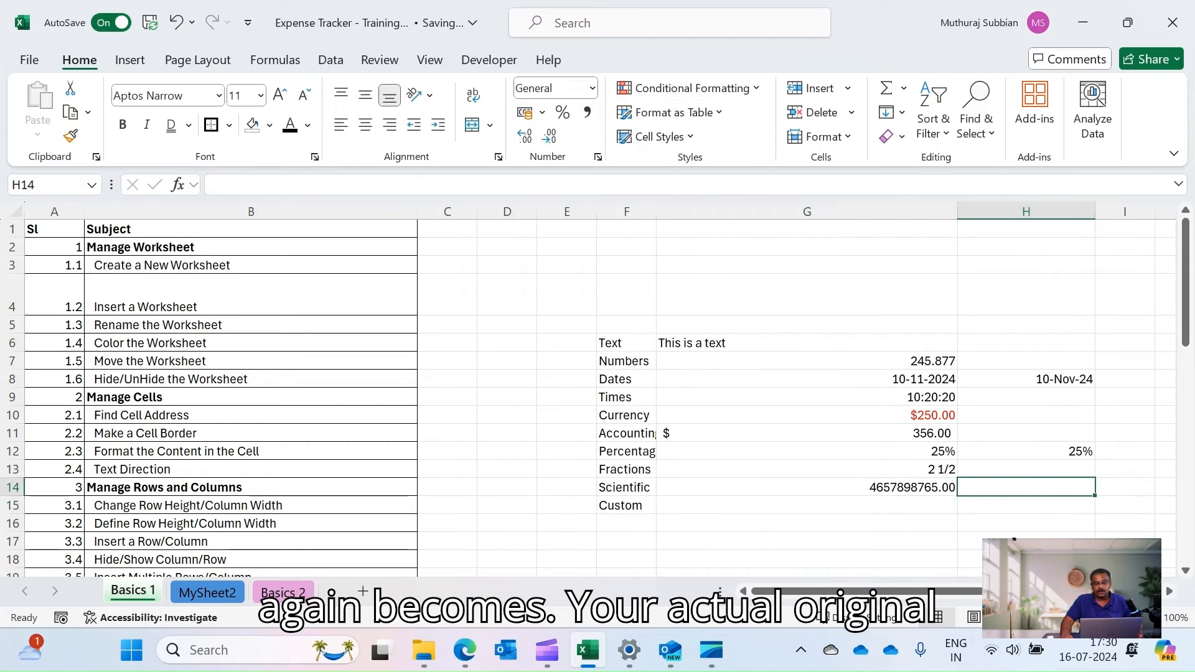
# View the Custom number format codes available for the empty cell G15 beside the Custom label.
pyautogui.click(806, 506)
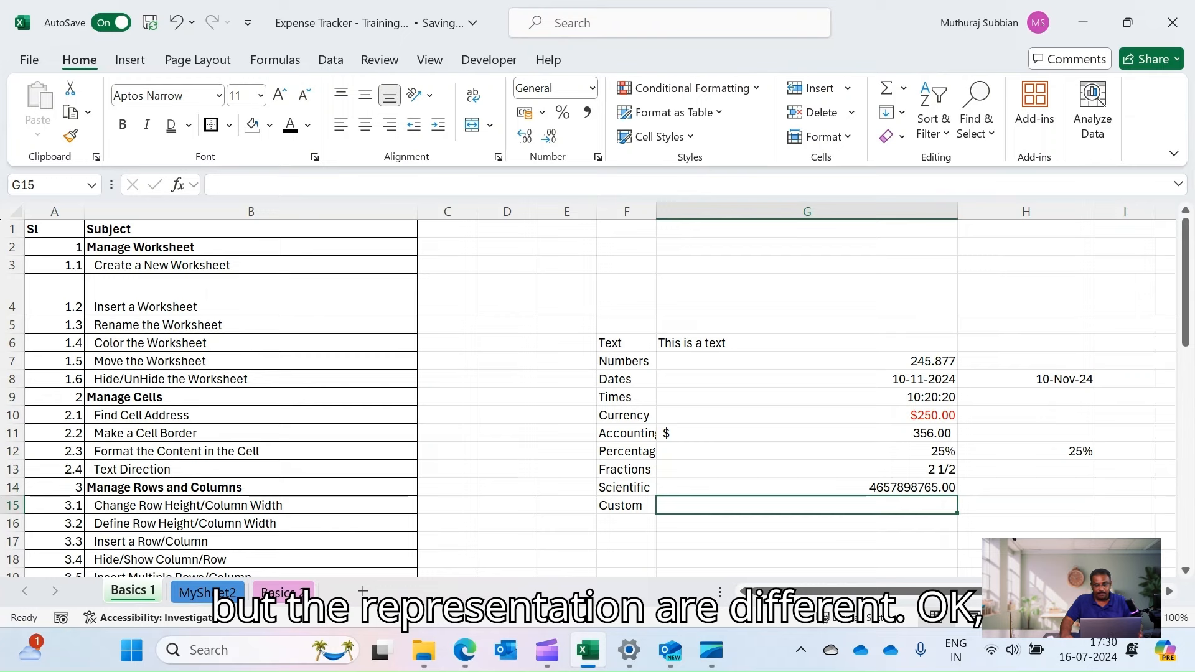
pyautogui.click(626, 488)
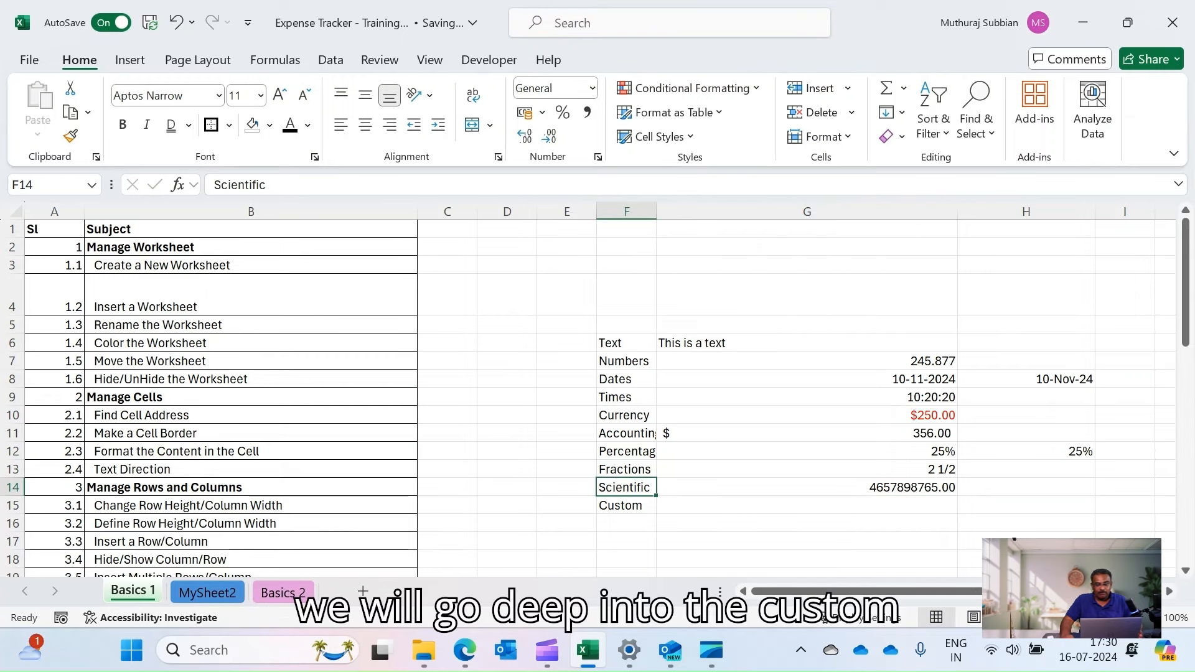
pyautogui.press('Down')
pyautogui.press('Right')
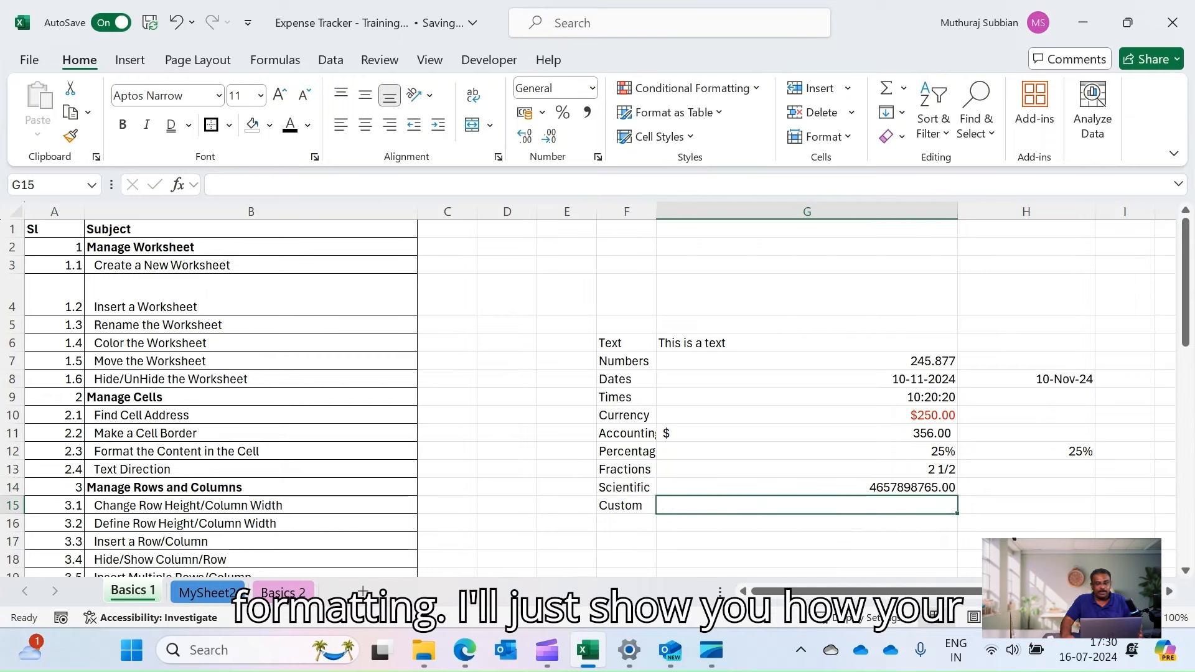
pyautogui.click(597, 157)
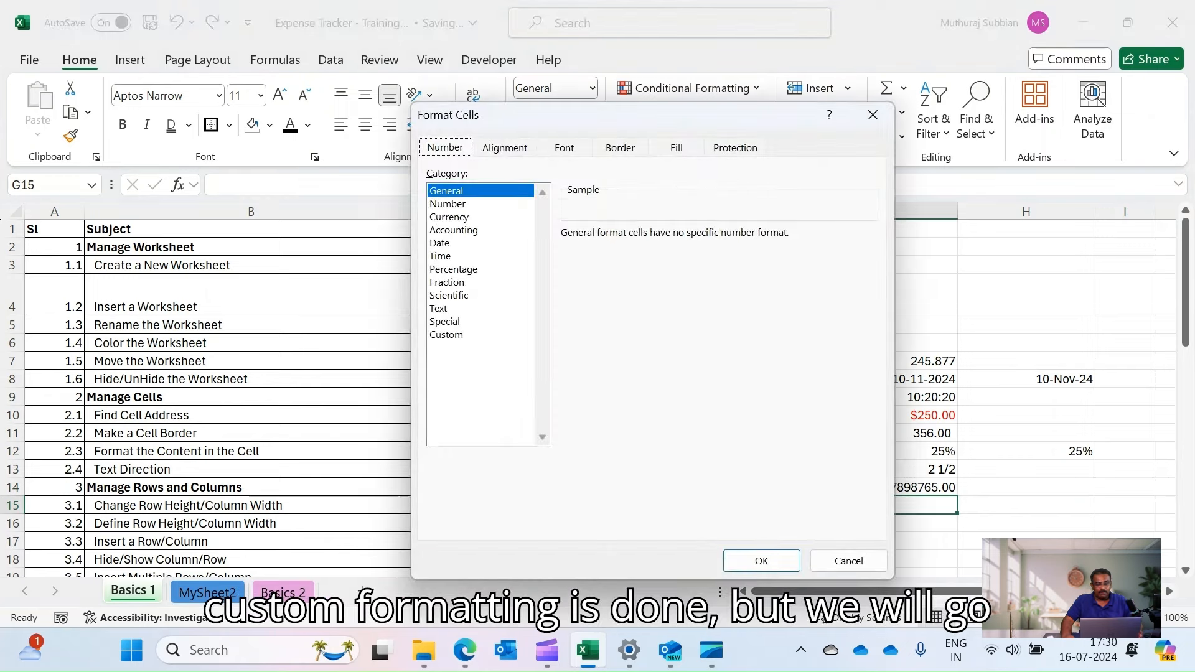
pyautogui.click(447, 335)
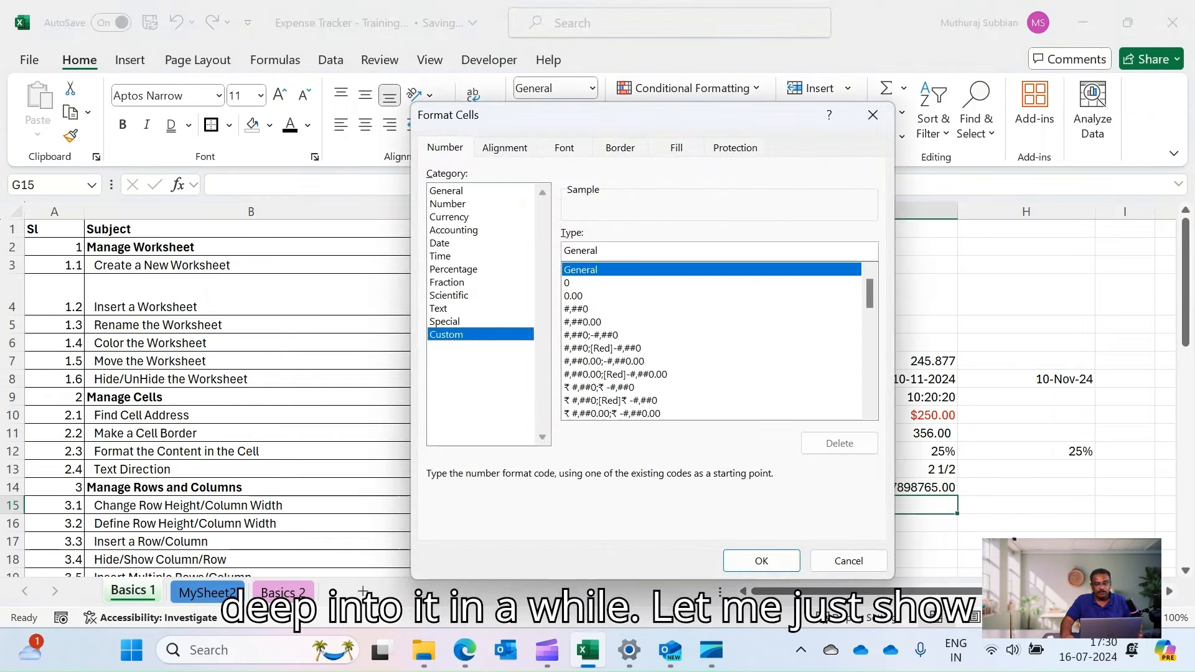
pyautogui.click(848, 560)
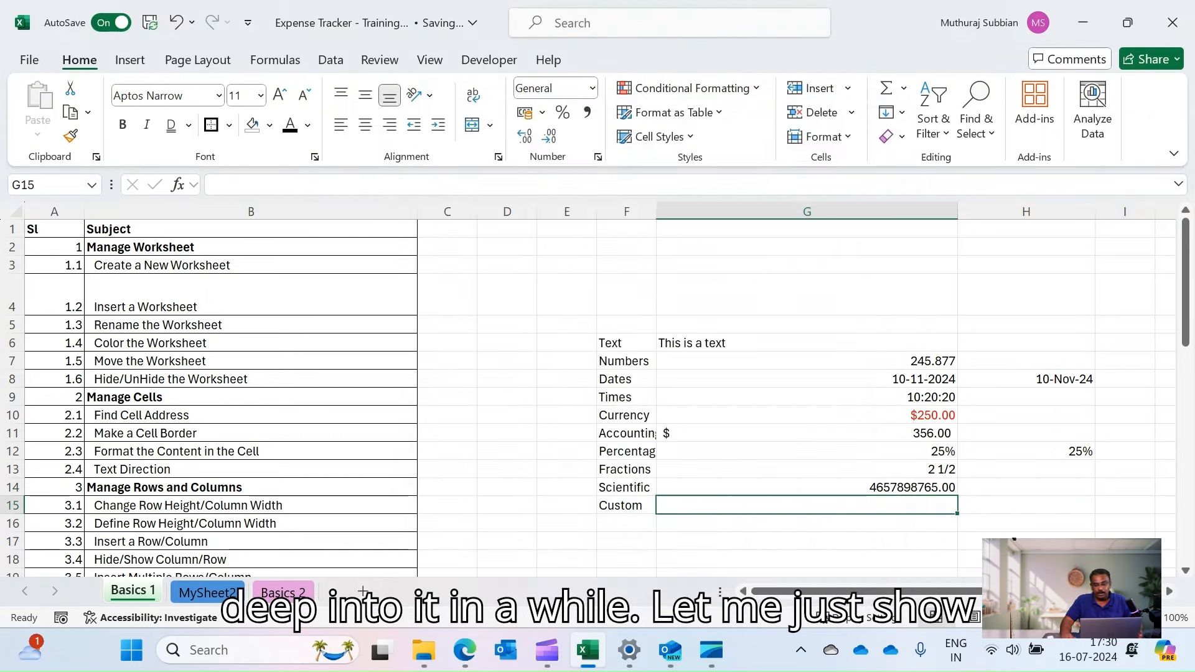
# Apply the custom format mmm-yy to the date in cell G8.
pyautogui.click(807, 379)
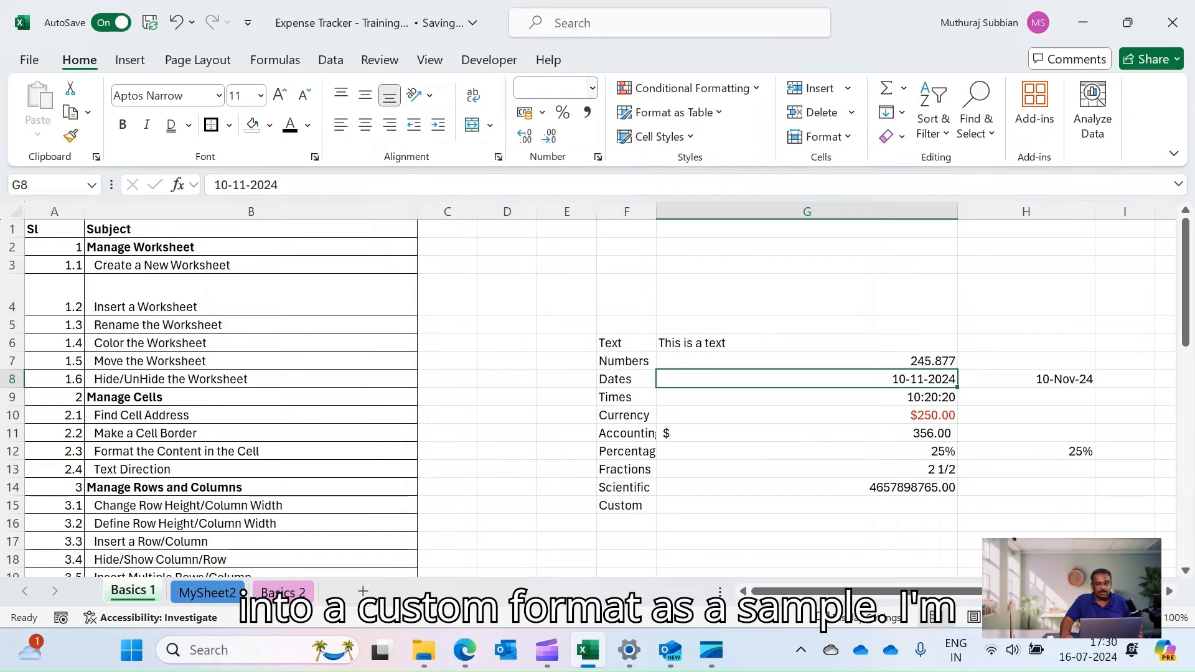
pyautogui.click(592, 88)
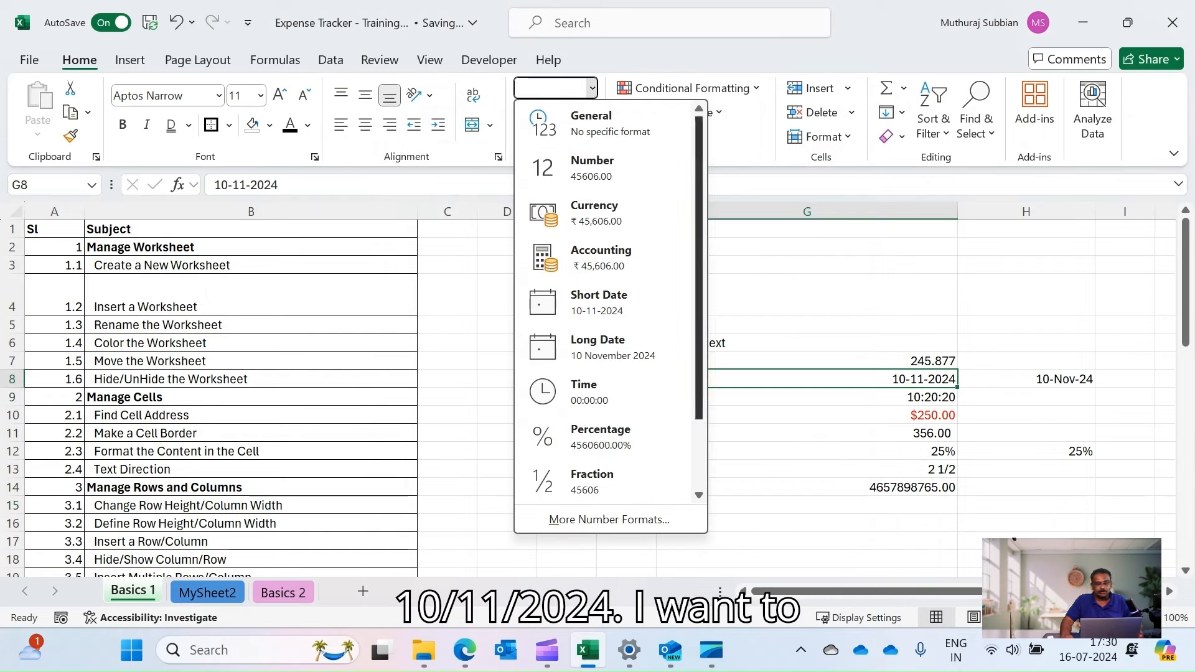
pyautogui.scroll(-2, 601, 479)
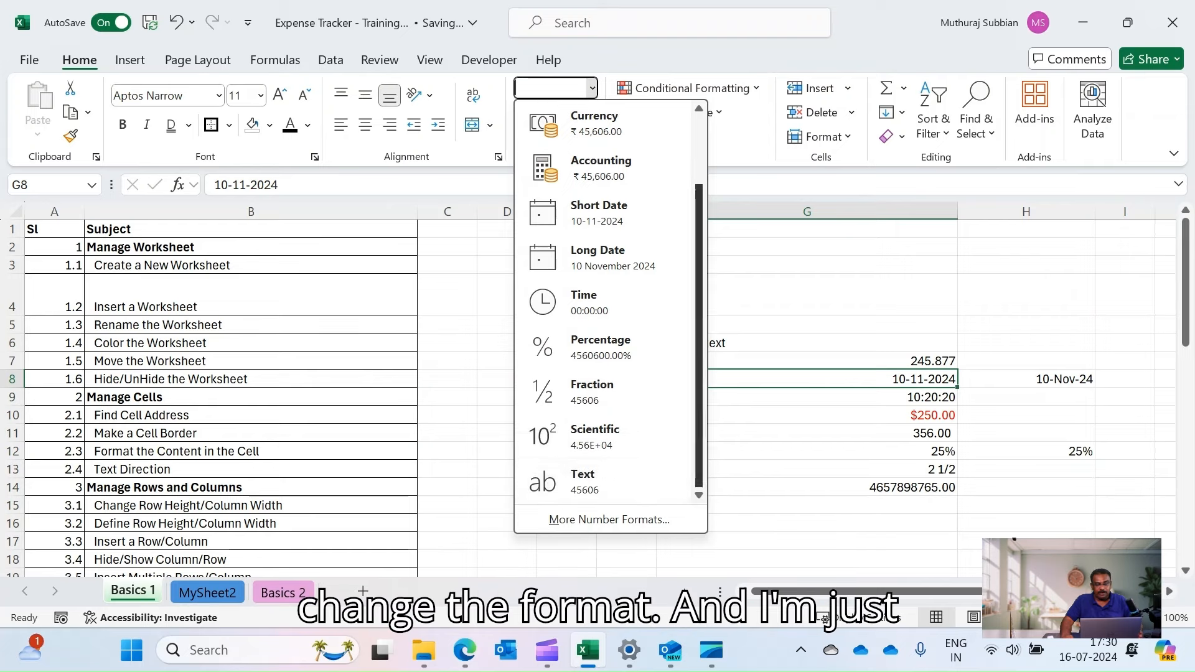
pyautogui.scroll(2, 601, 392)
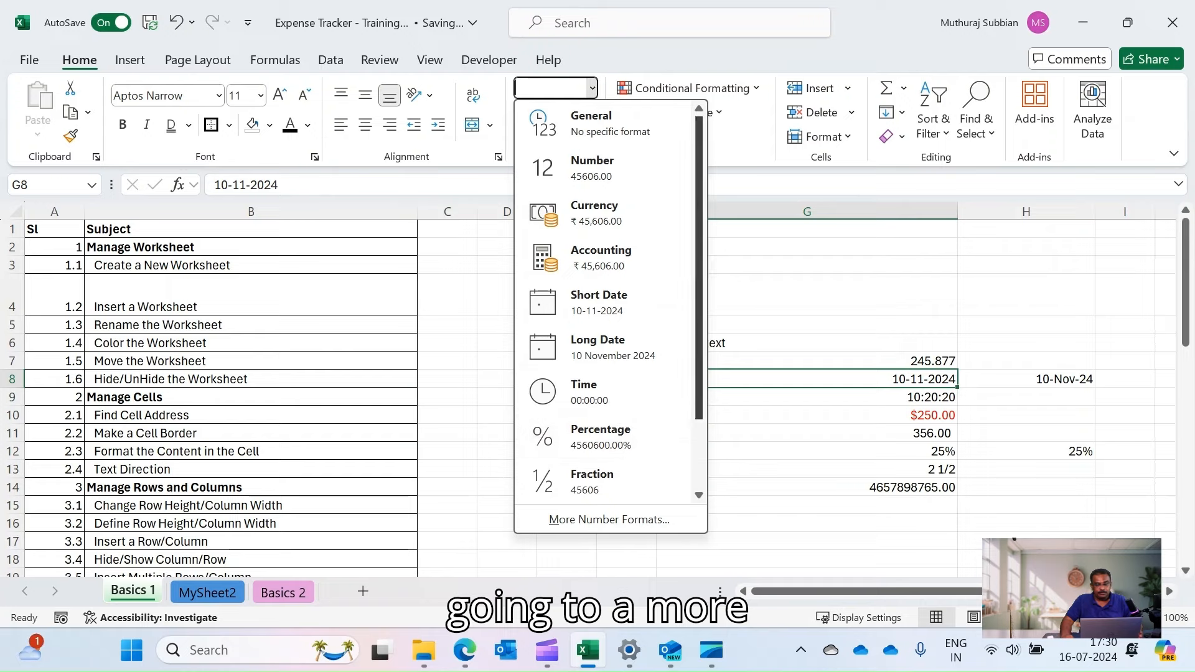
pyautogui.scroll(-2, 601, 346)
pyautogui.click(609, 520)
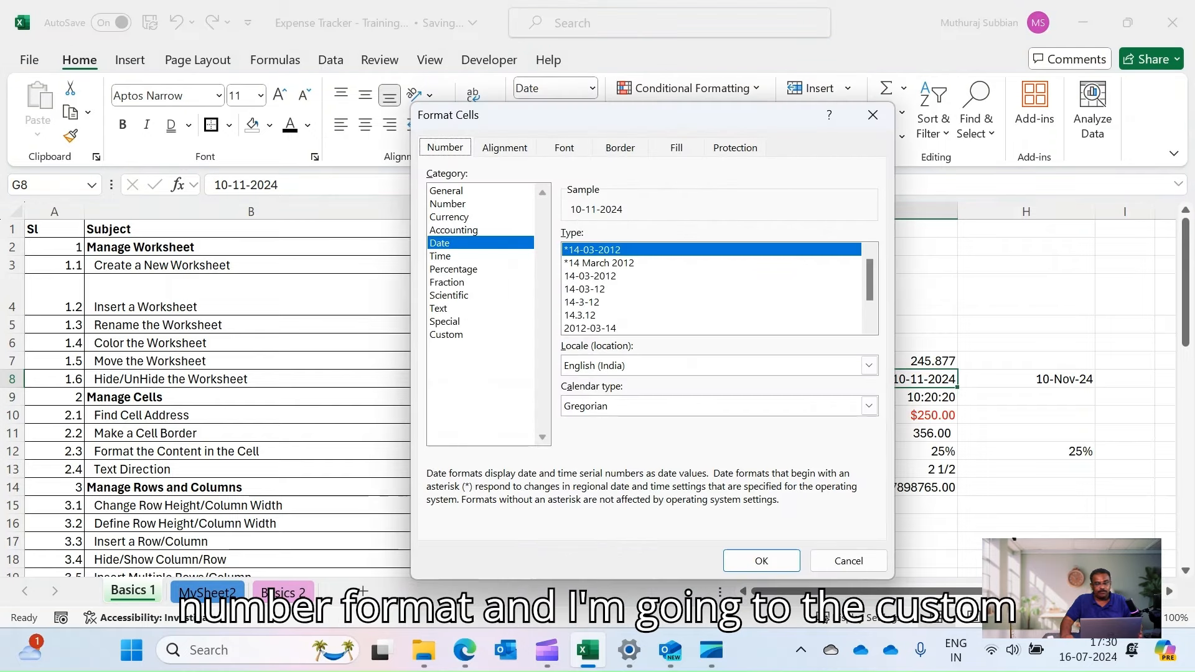
pyautogui.click(446, 335)
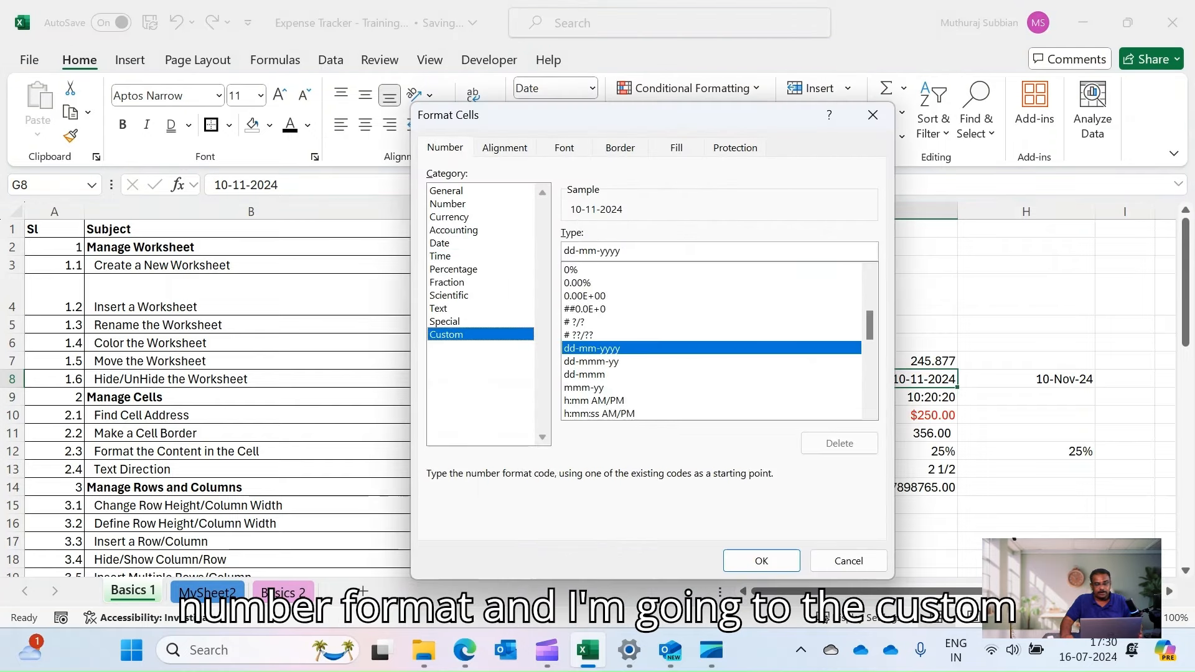
pyautogui.scroll(-3, 712, 341)
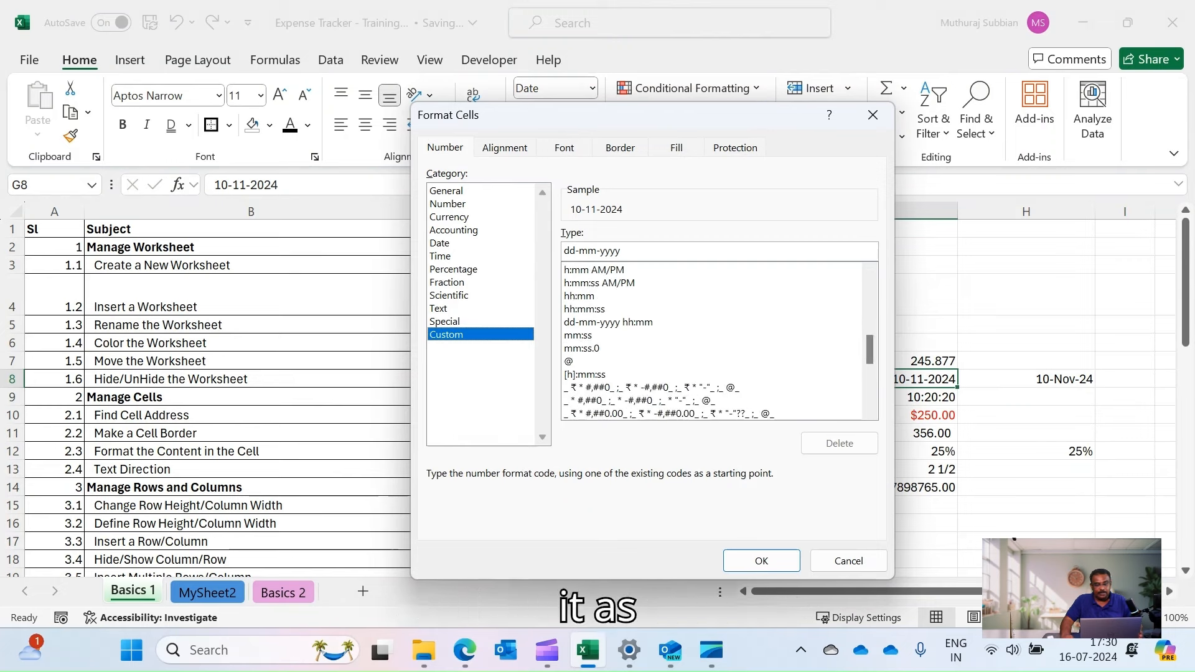
pyautogui.scroll(3, 713, 341)
pyautogui.click(595, 363)
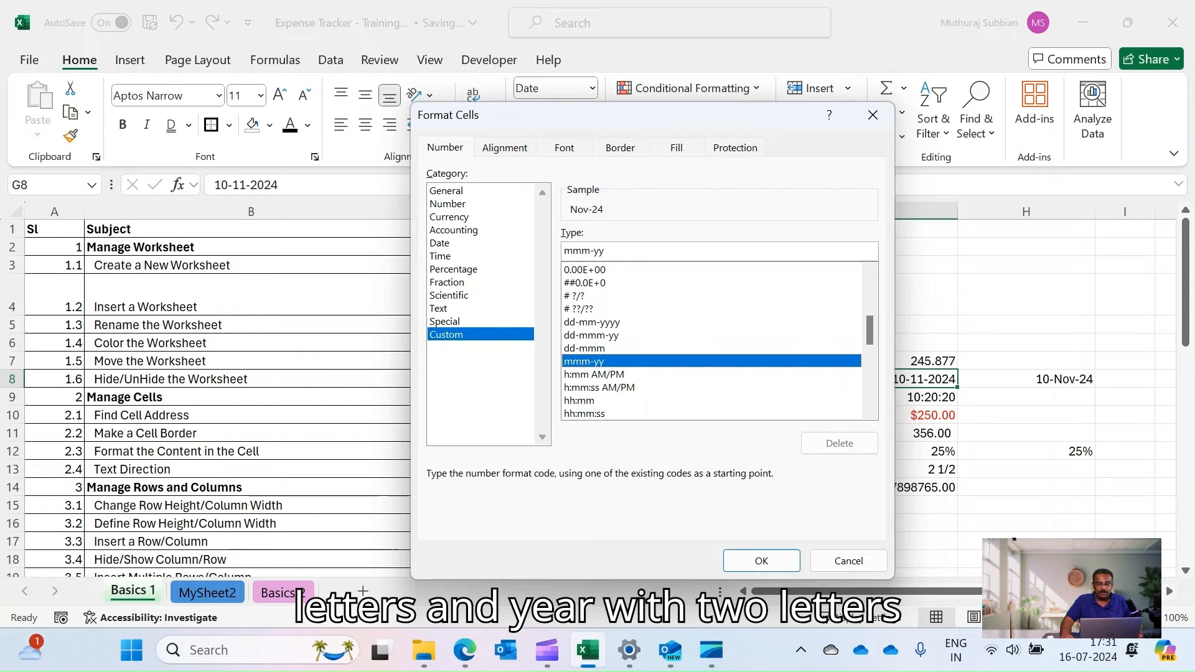
pyautogui.click(761, 561)
pyautogui.click(1026, 398)
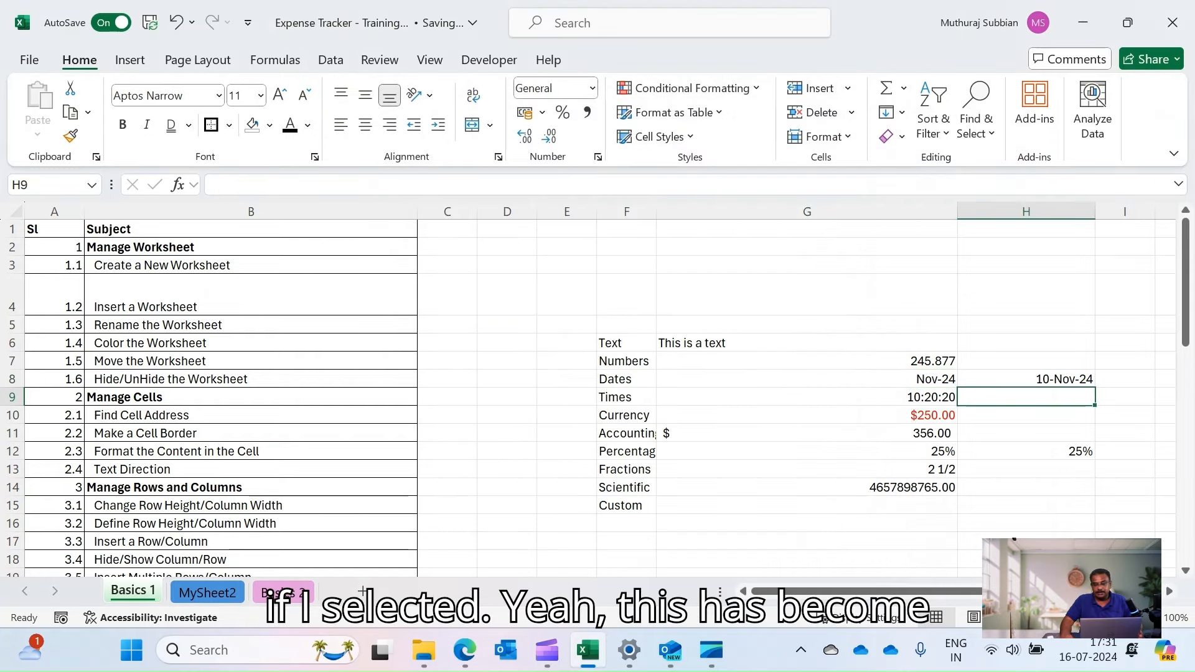
pyautogui.click(807, 379)
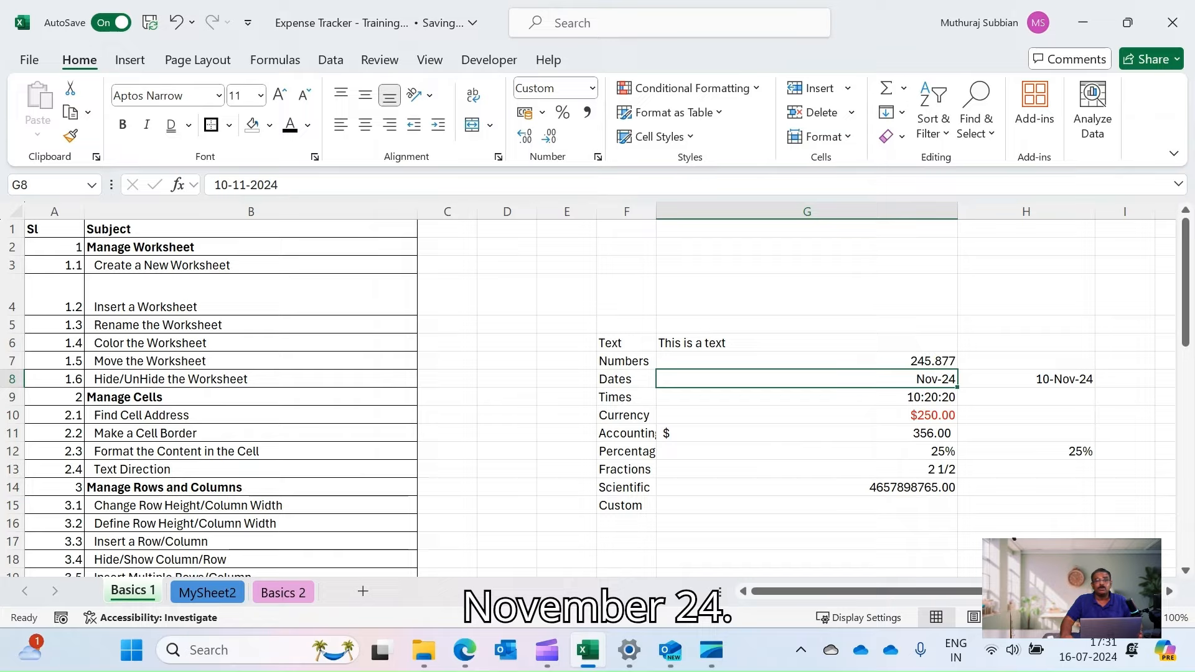